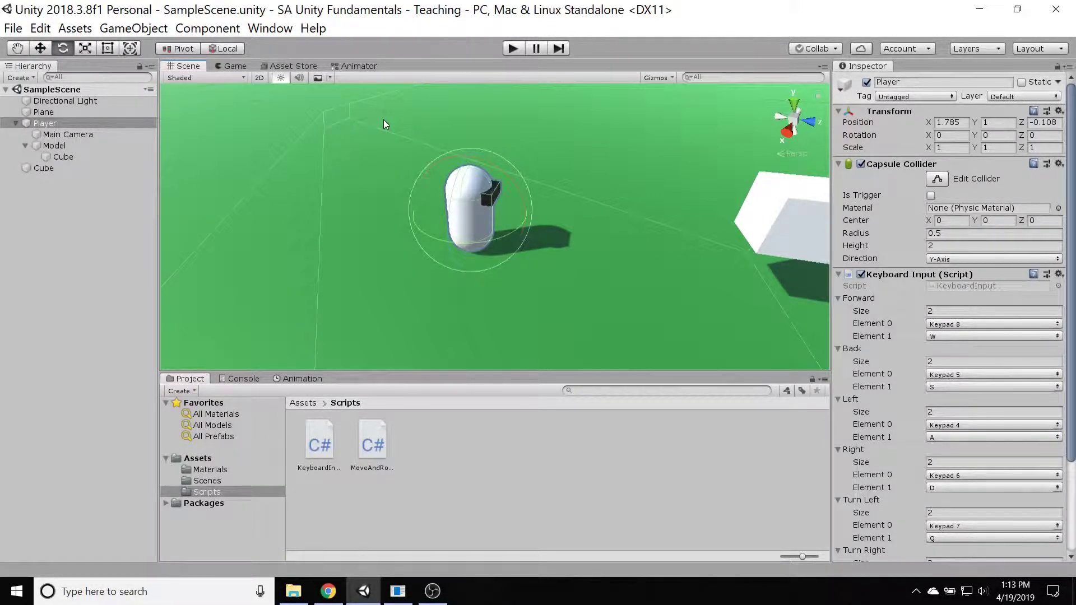
Step: Examine the Player capsule in the scene from several angles and distances
mouse_move(400, 186)
alt+mouse_down()
mouse_move(435, 190)
mouse_move(407, 186)
alt+mouse_up()
scroll(399, 180, up, 2)
scroll(406, 187, up, 2)
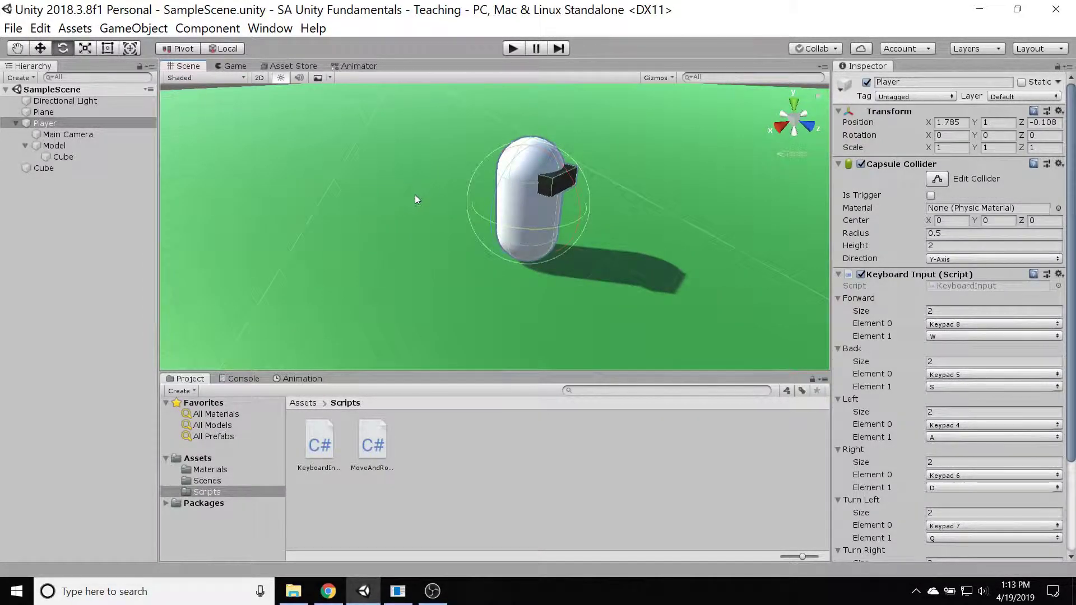
scroll(415, 194, up, 2)
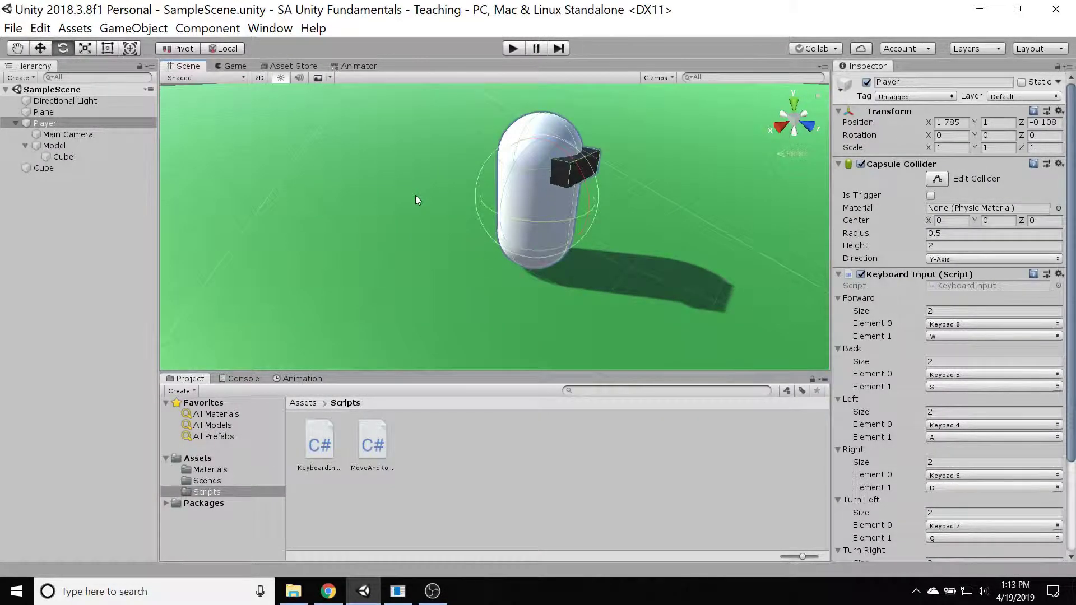
alt+drag(456, 233, 378, 224)
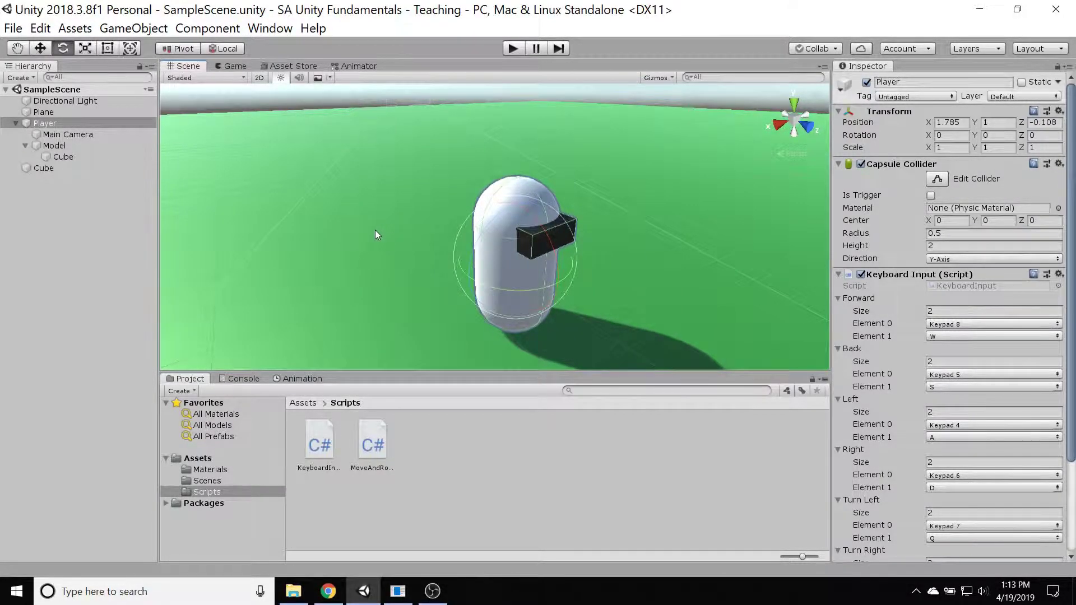
alt+drag(291, 250, 608, 246)
middle_drag(608, 245, 620, 247)
scroll(620, 247, down, 3)
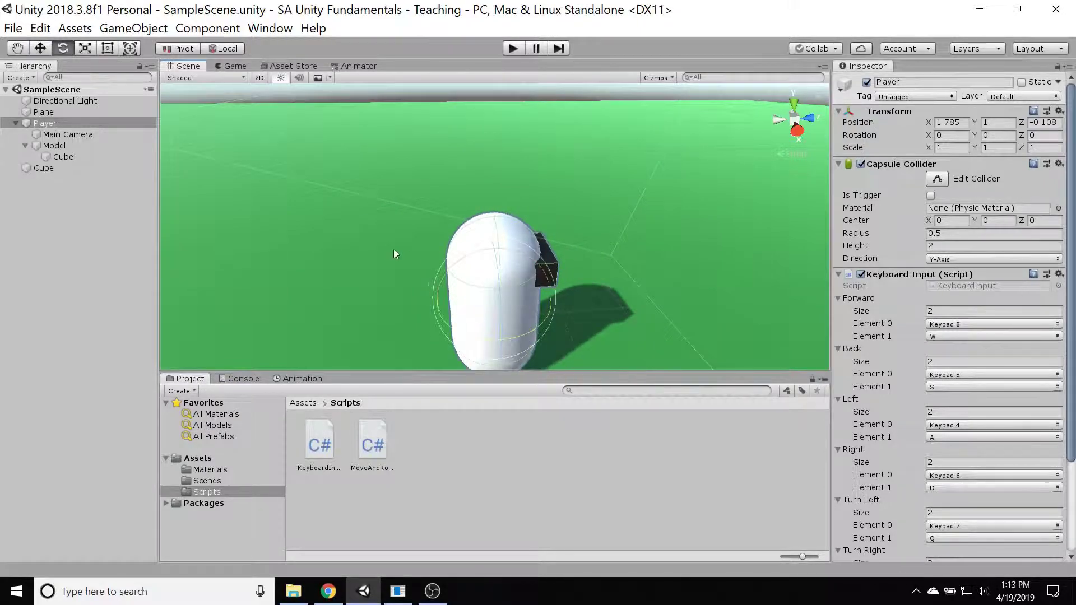
Step: Delete the standalone Cube that floats near the player from the scene
right_drag(392, 248, 533, 292)
scroll(527, 292, down, 3)
alt+drag(295, 263, 355, 257)
double_click(43, 168)
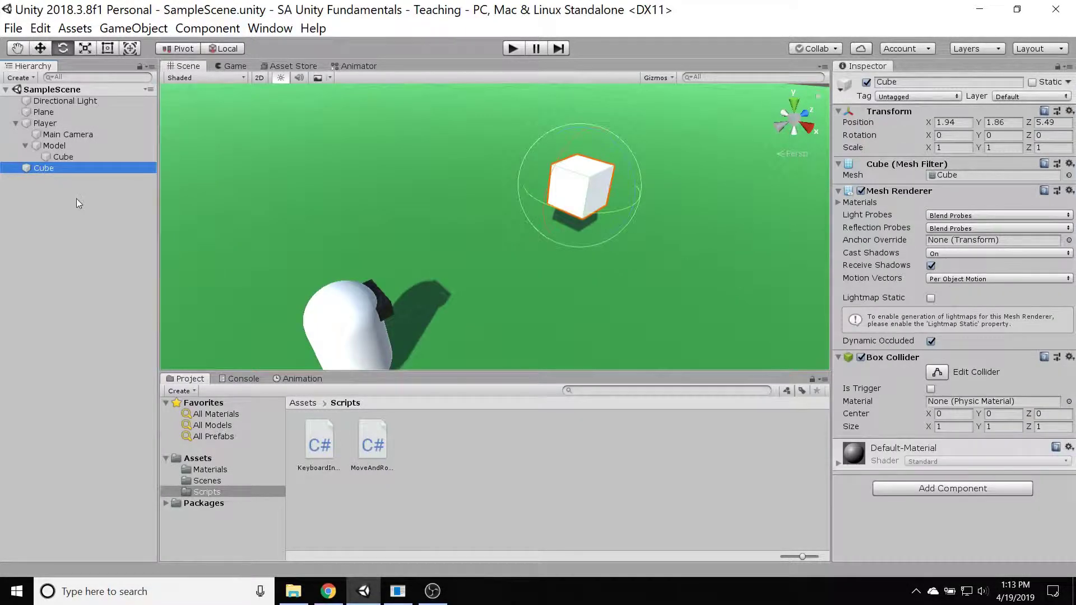
key(Delete)
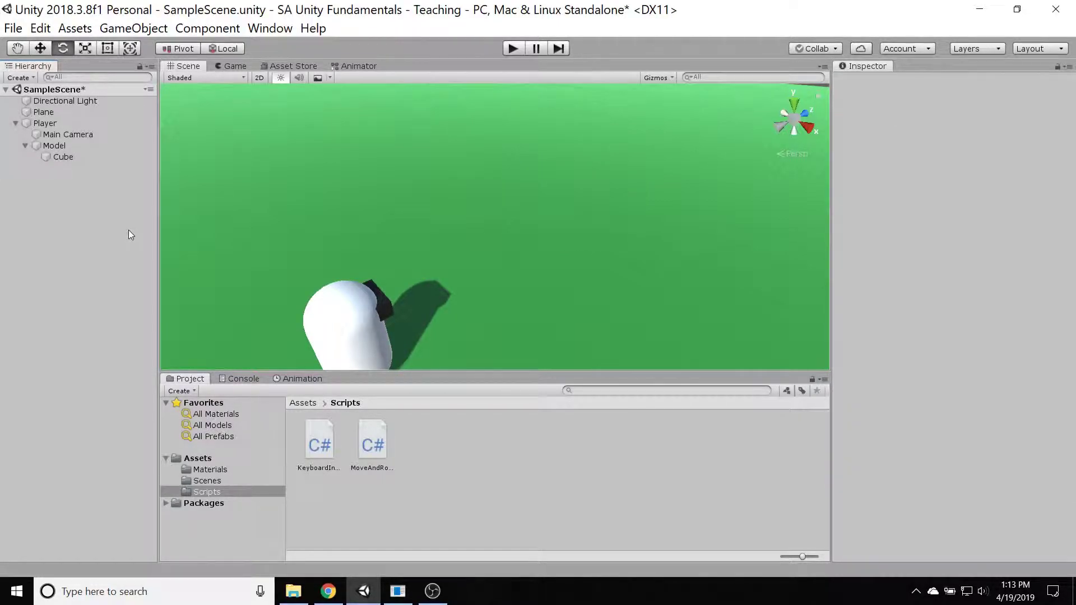
Step: Collapse the Player hierarchy, then add a new 3D cube to the scene and name it Wall
click(44, 124)
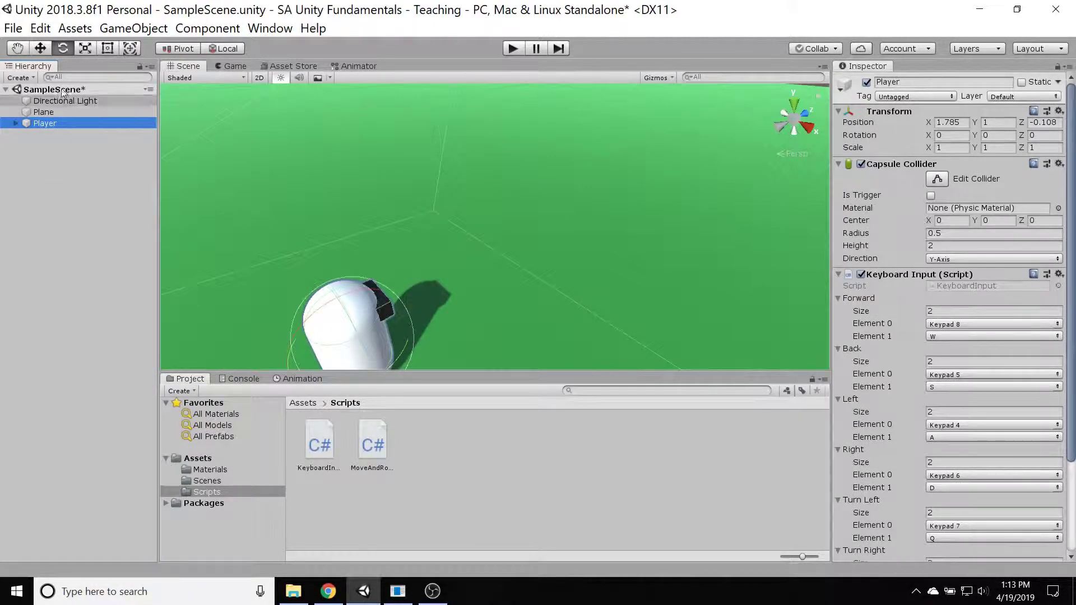
key(Left)
click(122, 31)
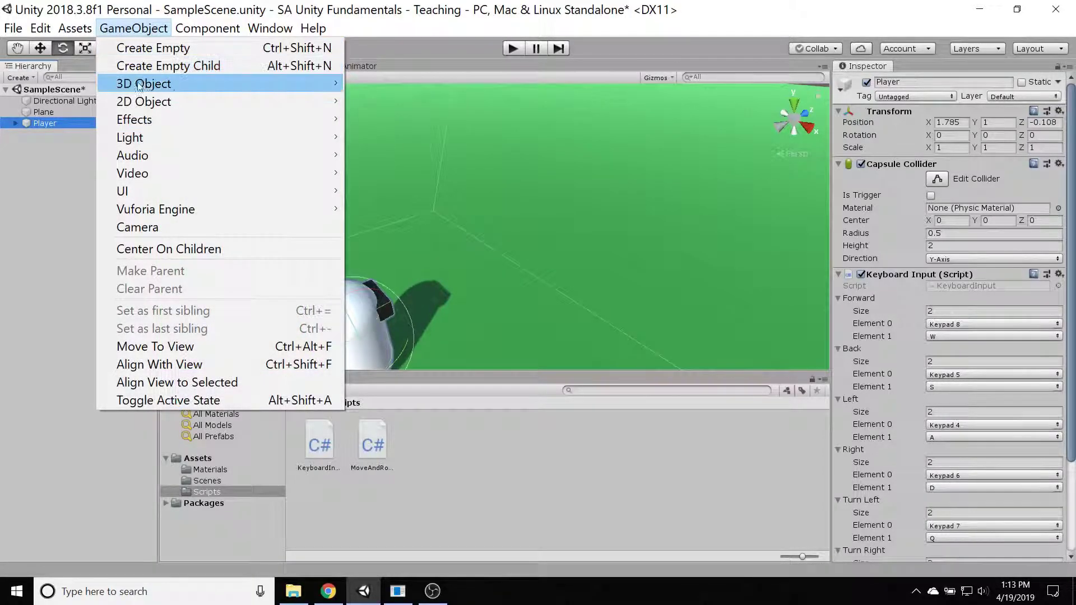
mouse_move(168, 83)
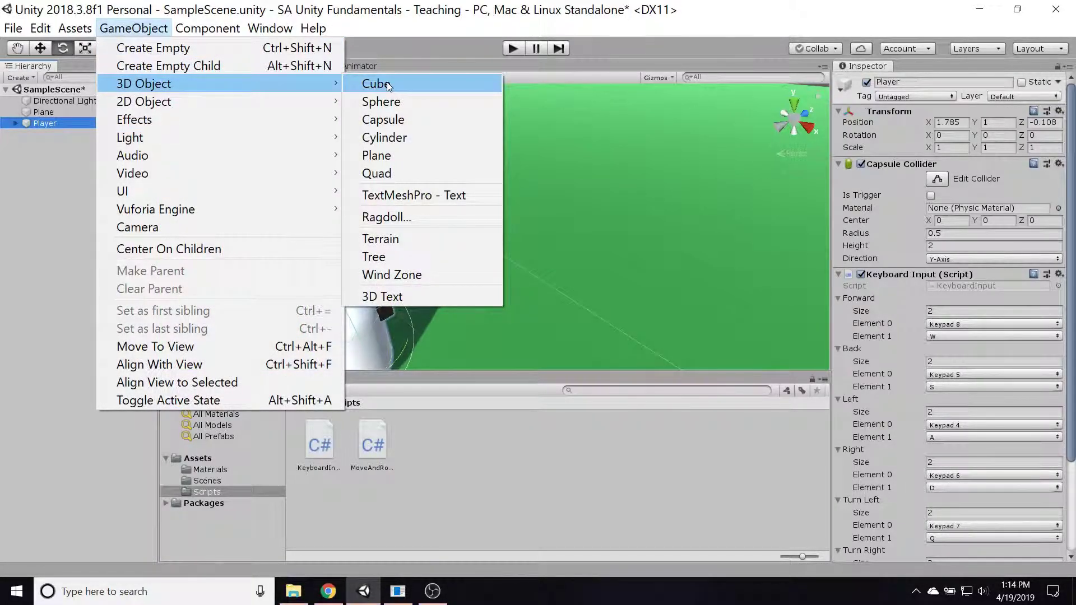
click(374, 84)
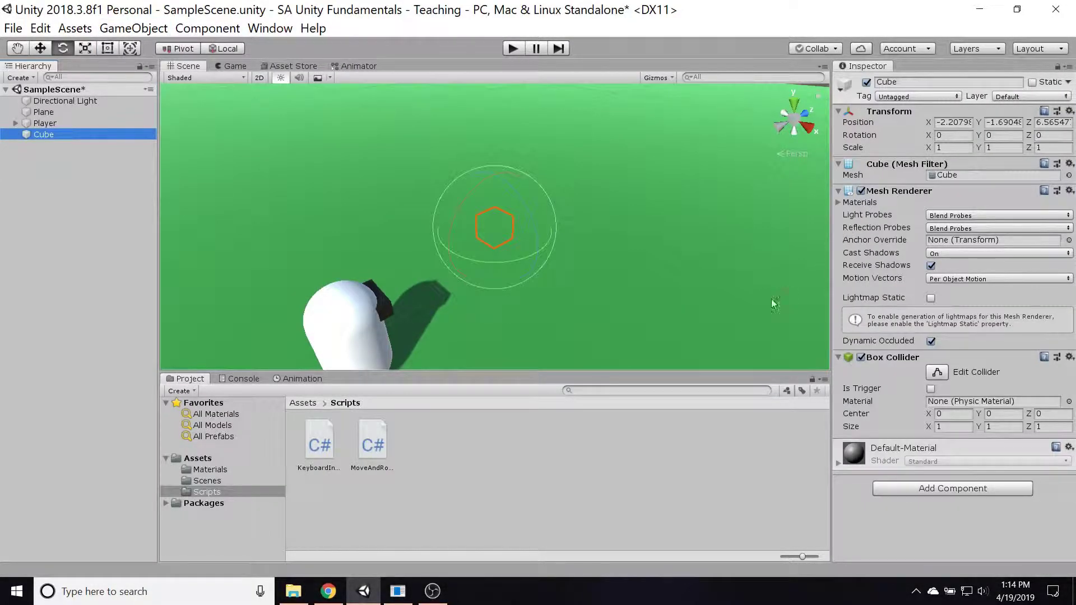
click(896, 84)
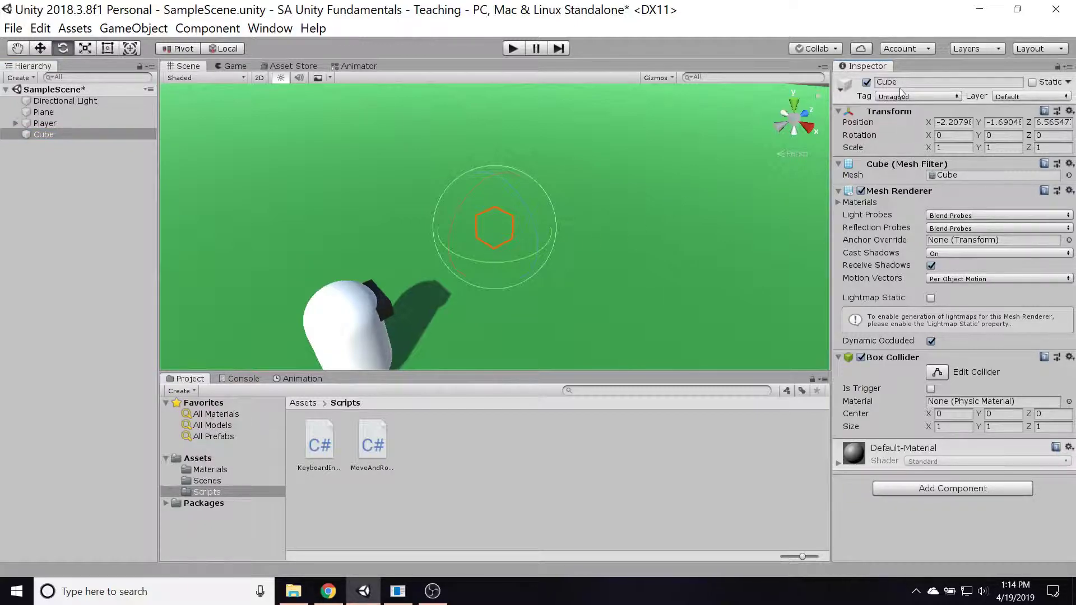
text(W)
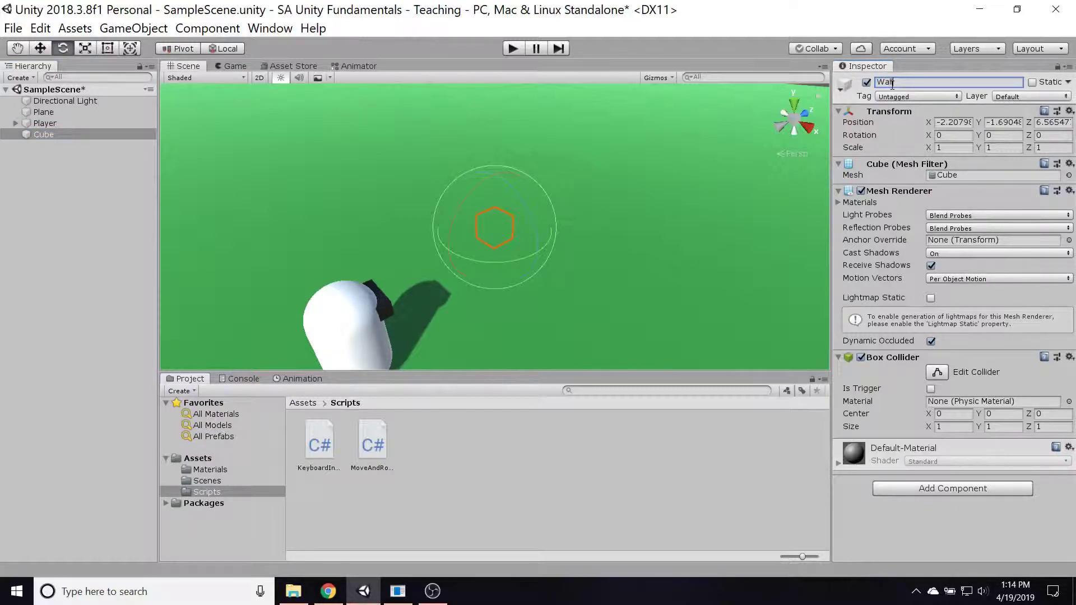
text(al)
key(Tab)
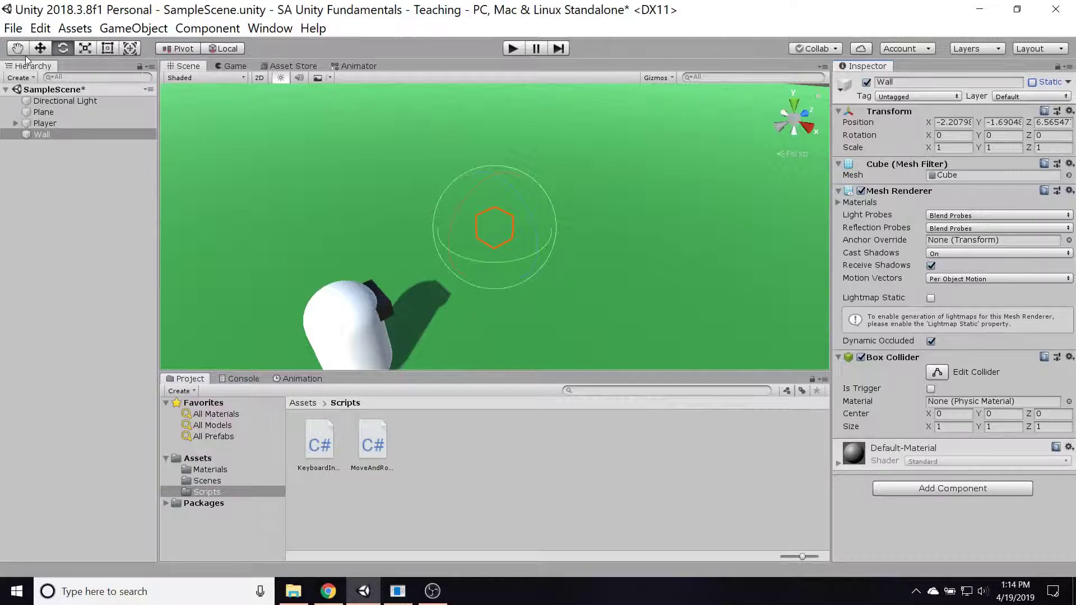
Step: Move the wall above the ground near the player, to about X 3.32, Y 2.52, Z -7.4
click(40, 48)
drag(499, 190, 495, 101)
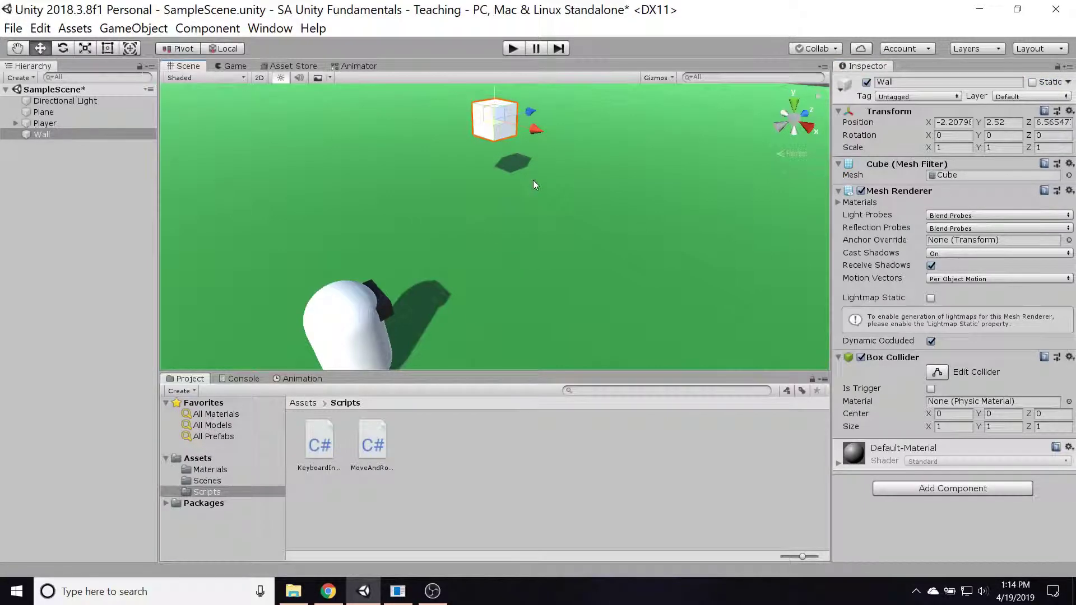
scroll(533, 185, down, 3)
drag(537, 167, 403, 280)
middle_drag(403, 280, 491, 220)
drag(448, 206, 479, 280)
middle_drag(479, 280, 472, 258)
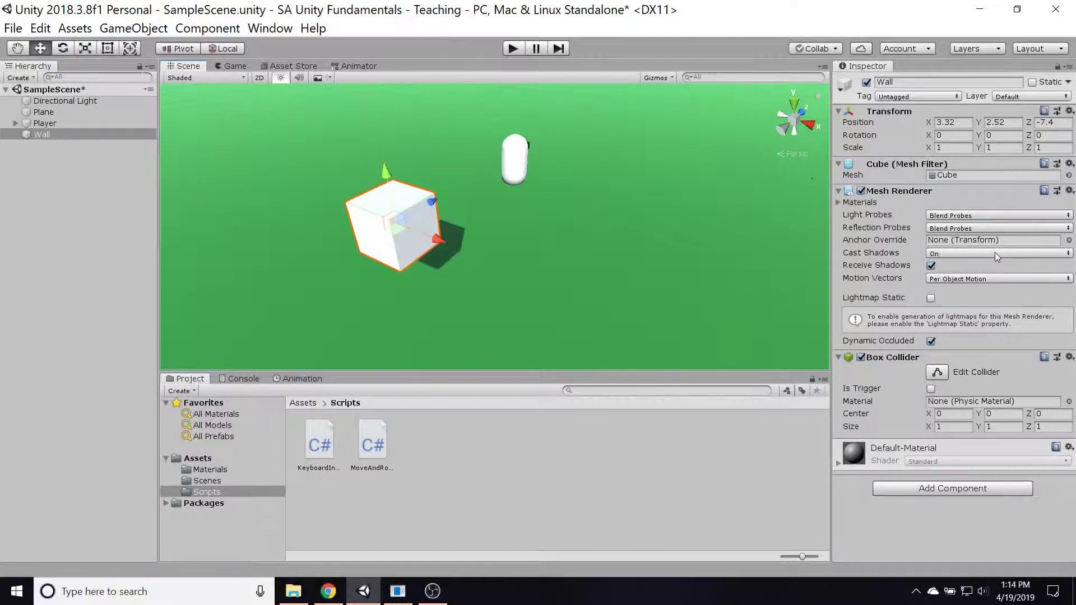
Step: Set the wall's X scale to 10
click(951, 146)
scroll(543, 191, down, 3)
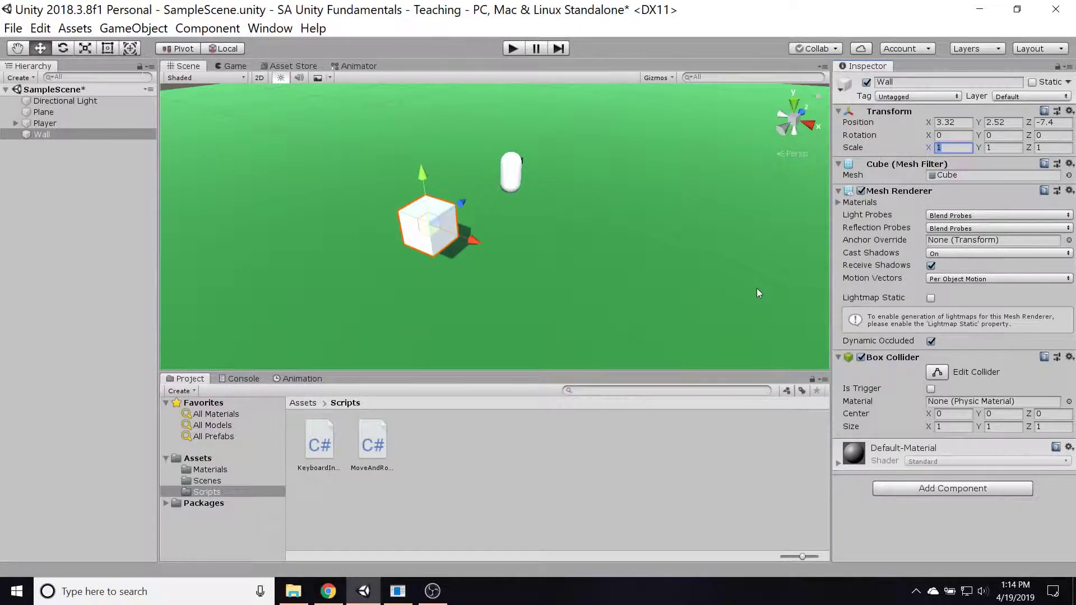
text(10)
scroll(580, 270, down, 1)
right_drag(579, 270, 662, 290)
middle_drag(402, 154, 566, 279)
Step: Set the wall's X scale to 20
click(953, 148)
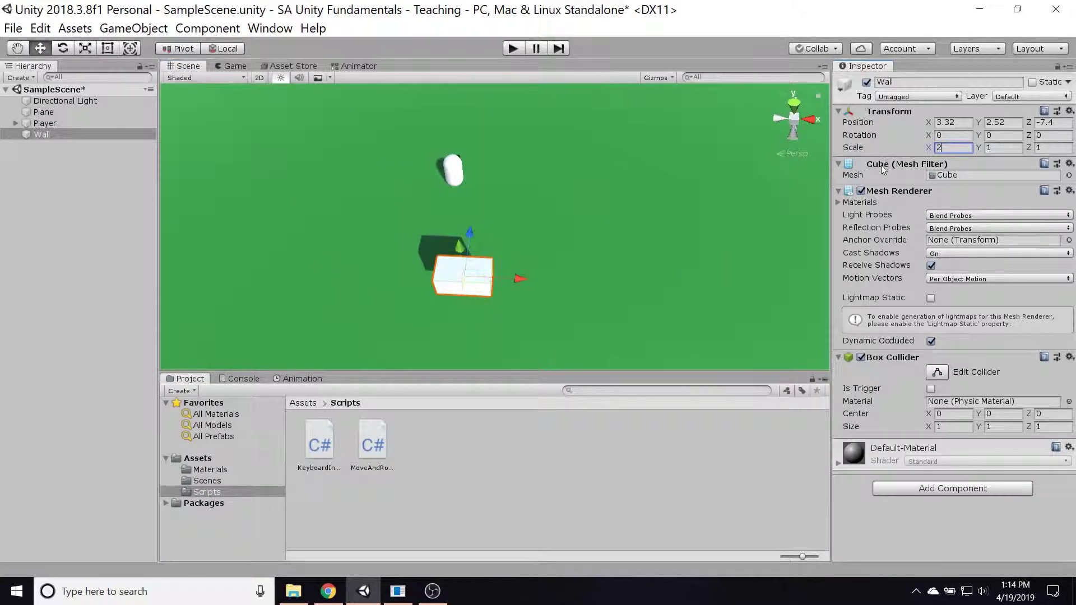
text(20)
scroll(517, 244, down, 2)
right_drag(518, 244, 464, 147)
middle_drag(468, 274, 502, 172)
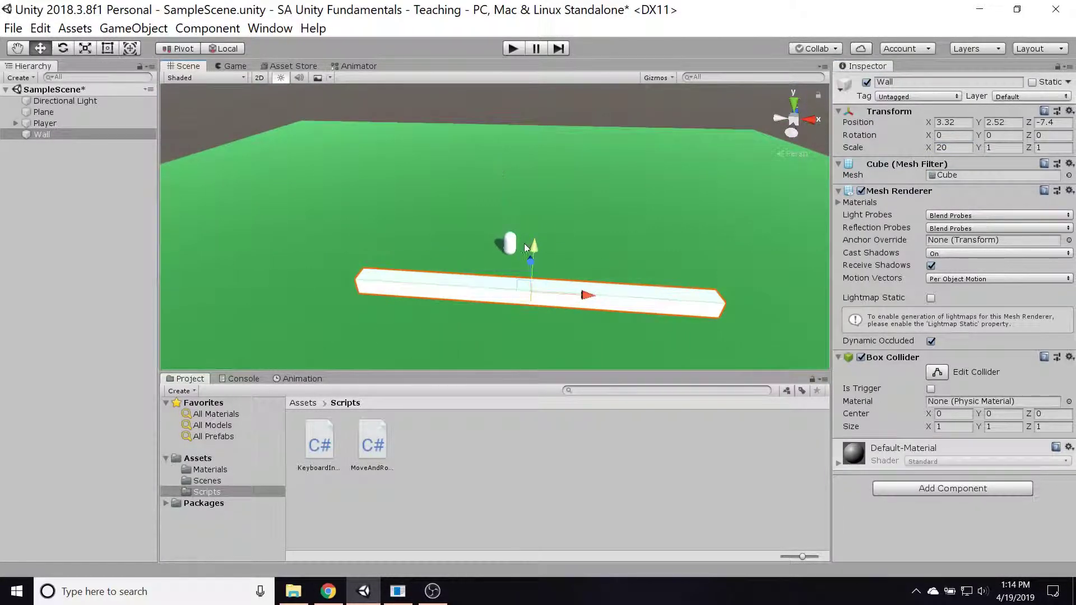
Step: Set the wall's Y scale to 5 and check its height against the player and ground
click(1011, 148)
text(5)
alt+drag(647, 214, 457, 168)
middle_drag(457, 168, 342, 160)
right_drag(500, 214, 401, 185)
middle_drag(401, 185, 302, 178)
right_drag(415, 179, 272, 194)
alt+drag(648, 203, 588, 224)
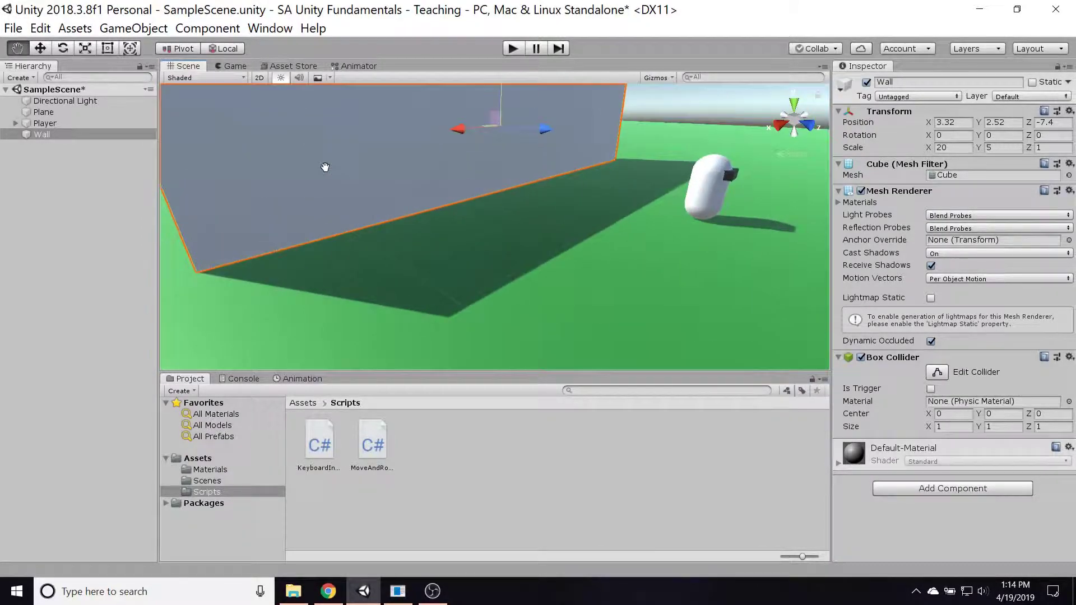
Step: Set the wall's Y position to 2.5 and its X position to 0
click(989, 123)
text(2.5)
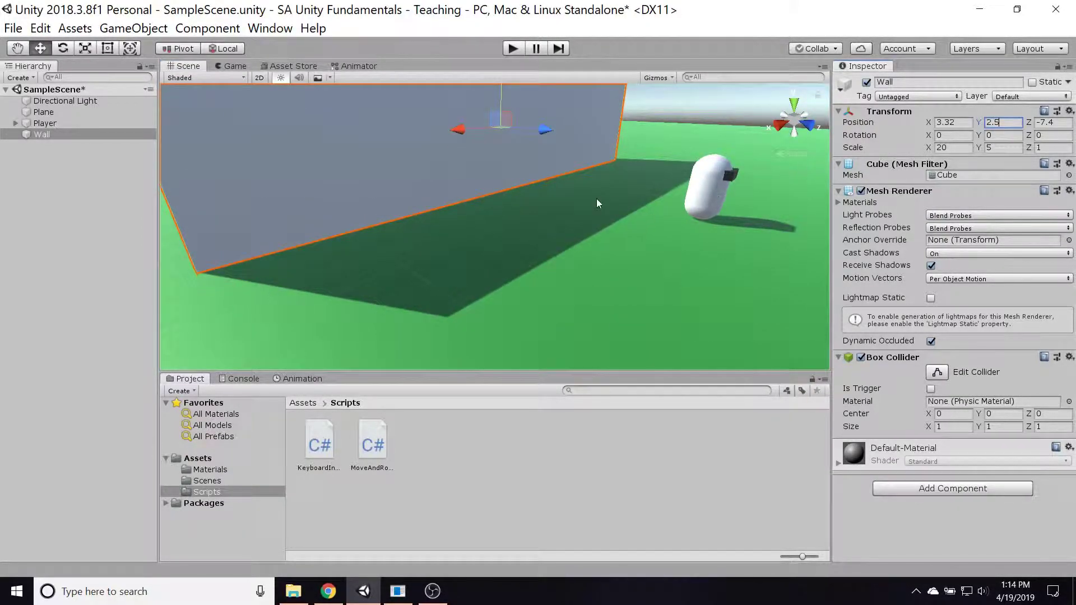
alt+drag(598, 204, 421, 173)
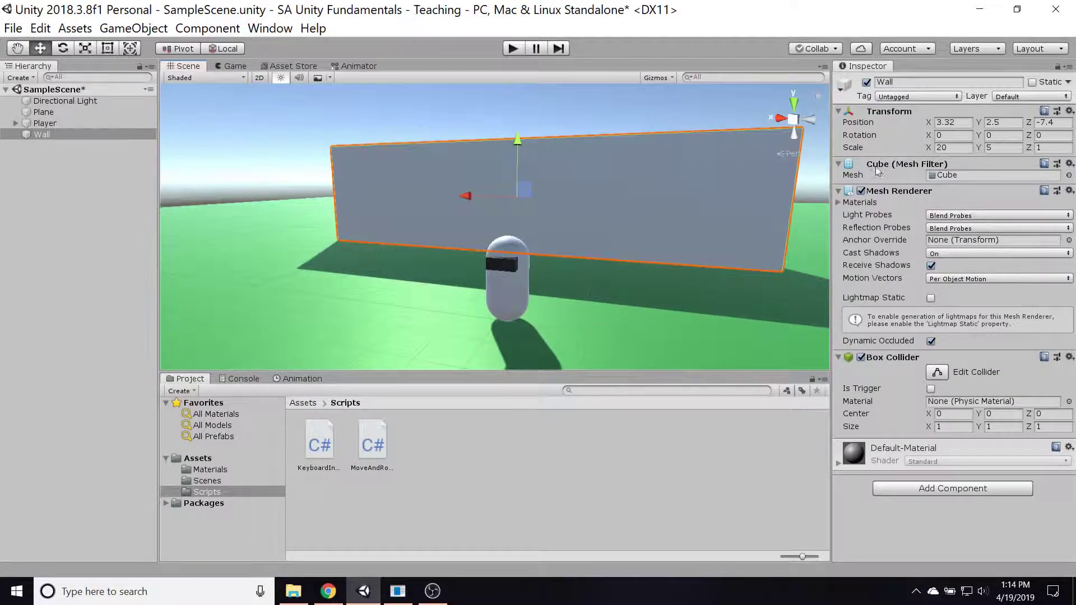
click(953, 122)
text(0)
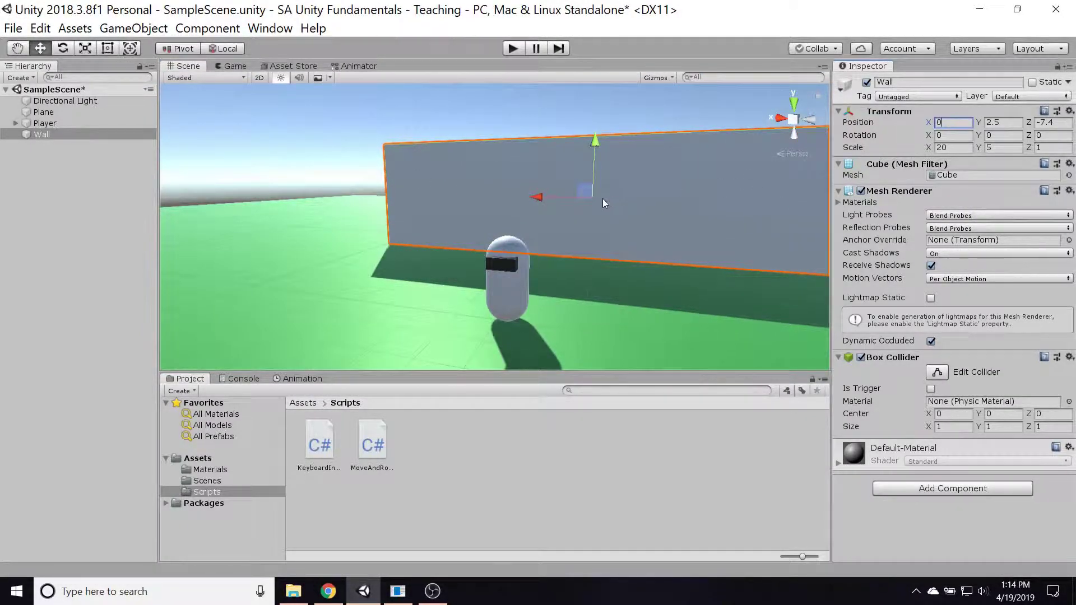
alt+drag(600, 199, 597, 303)
key(f)
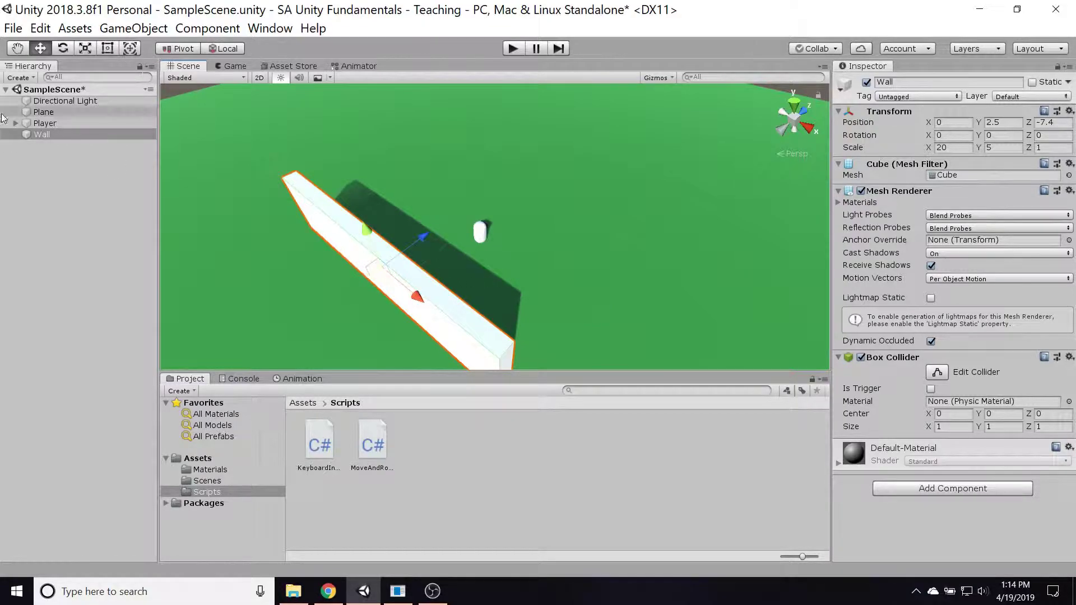
Step: Duplicate the wall and make the copy perpendicular by setting its X scale to 1 and Z scale to 20
click(46, 135)
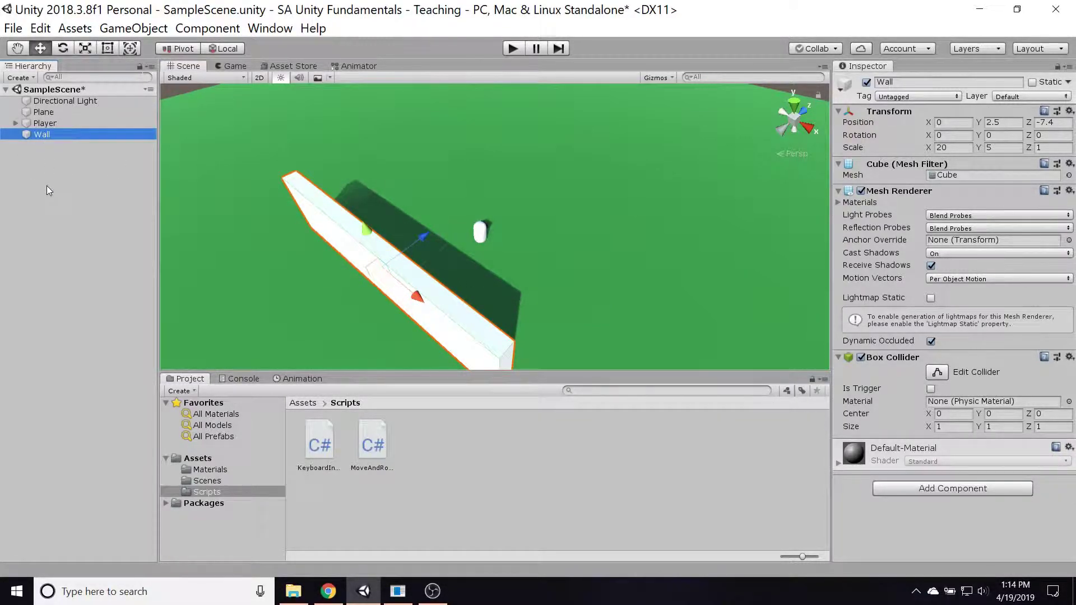
key(ctrl+d)
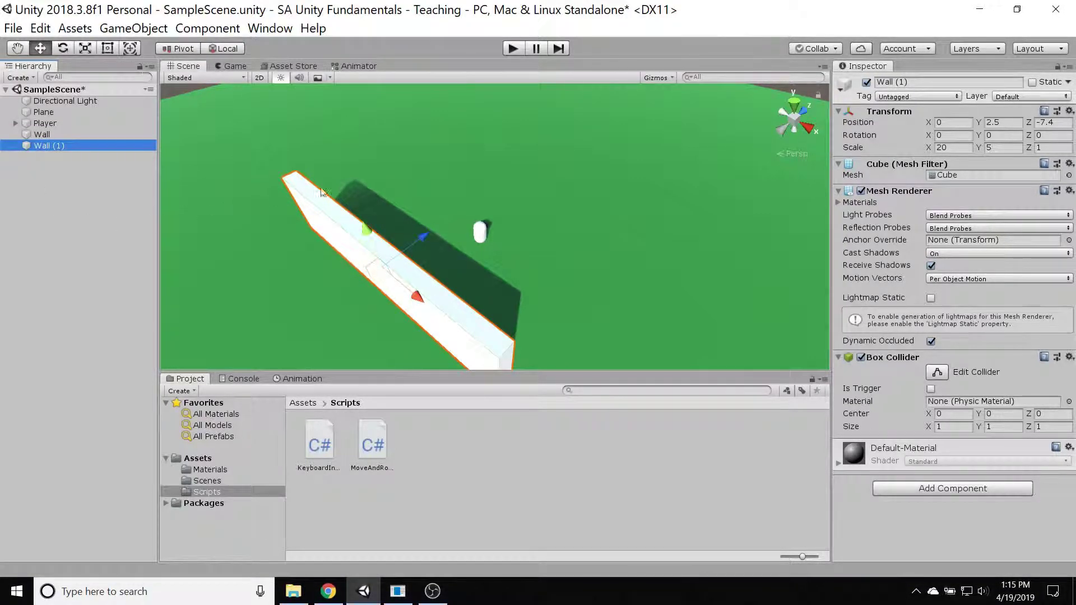
alt+drag(324, 192, 471, 185)
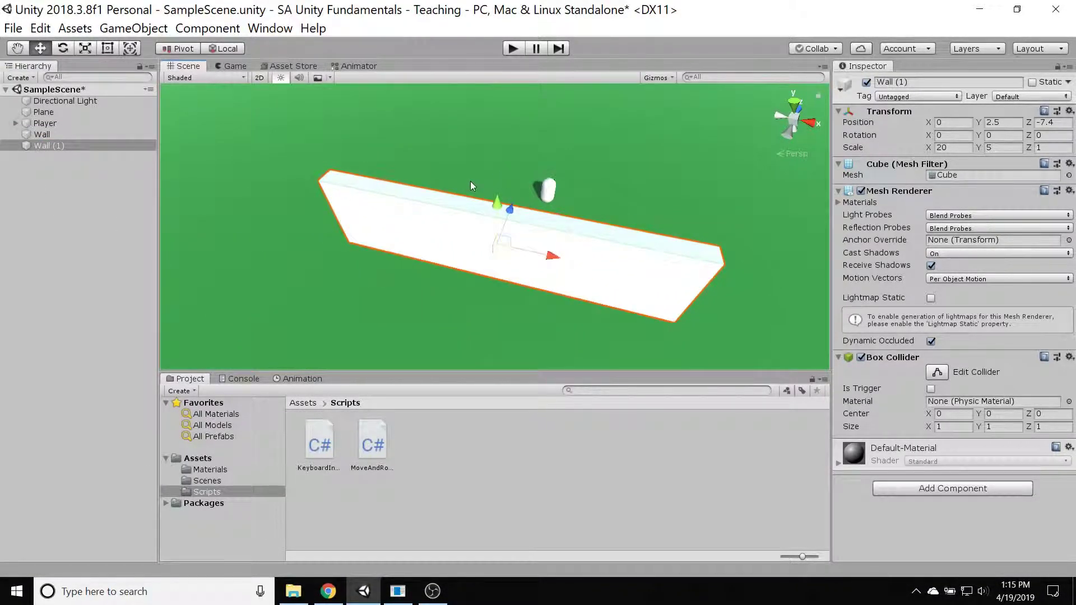
click(953, 148)
text(1)
key(Tab)
key(Tab)
text(20)
scroll(548, 248, down, 3)
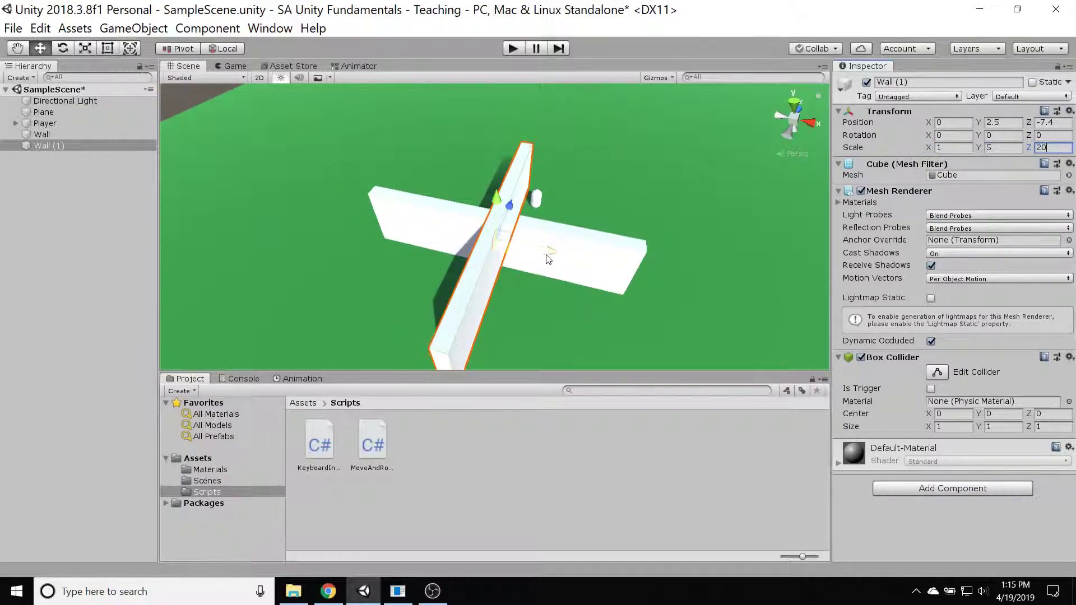
Step: Move the duplicated wall to one end of the first wall, with its X position at -10
mouse_move(550, 252)
mouse_down()
mouse_move(440, 245)
mouse_move(541, 235)
mouse_up()
middle_drag(540, 236, 612, 236)
drag(529, 226, 521, 230)
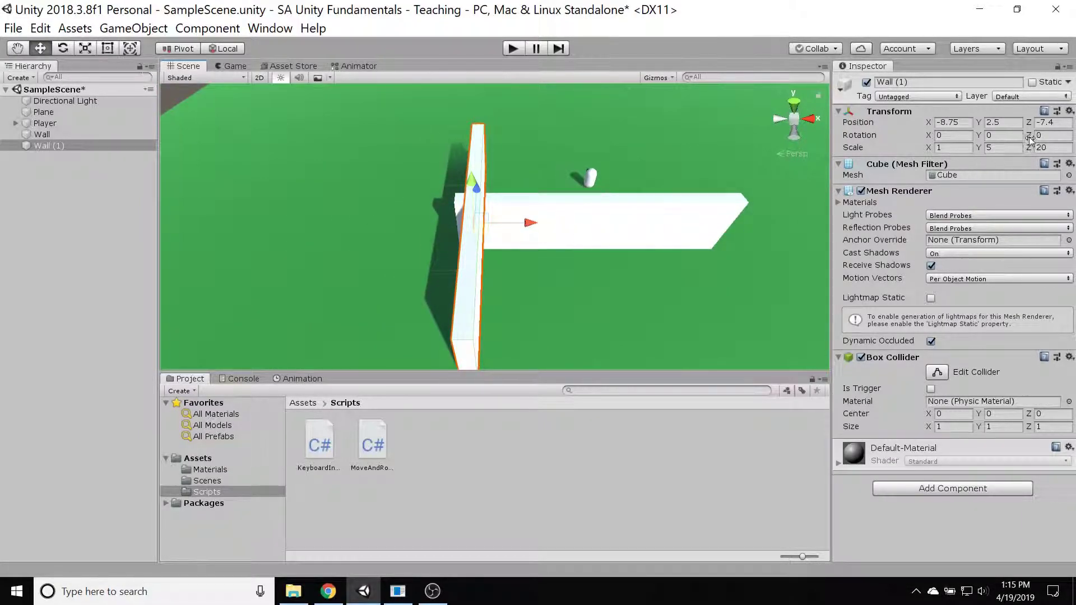
click(952, 122)
text(-10)
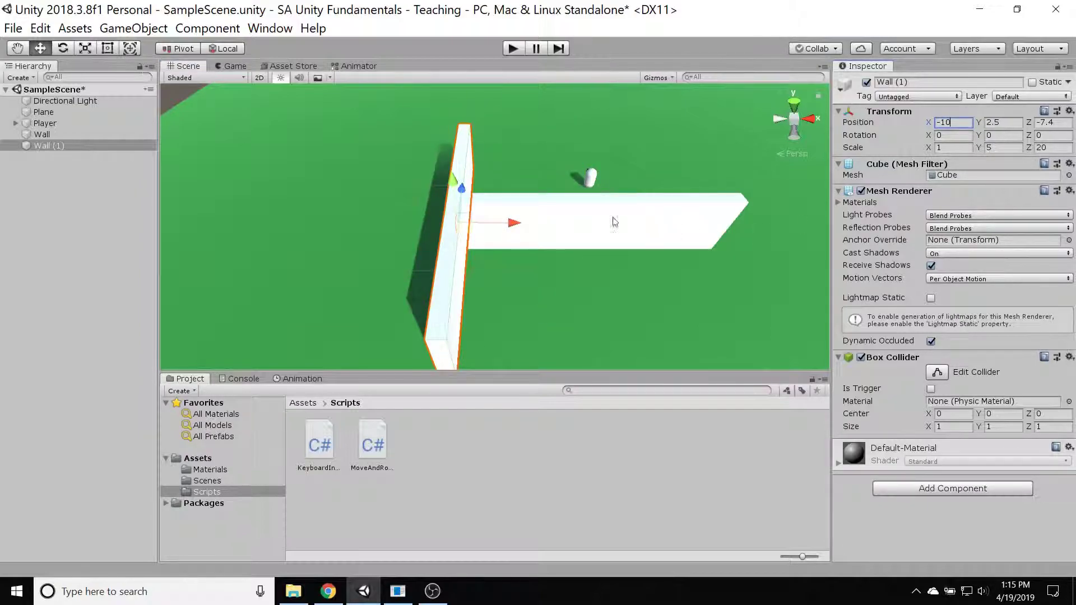
Step: Slide Wall (1) along Z so its end forms a corner with the first wall, at Z position 2.1
scroll(540, 222, up, 3)
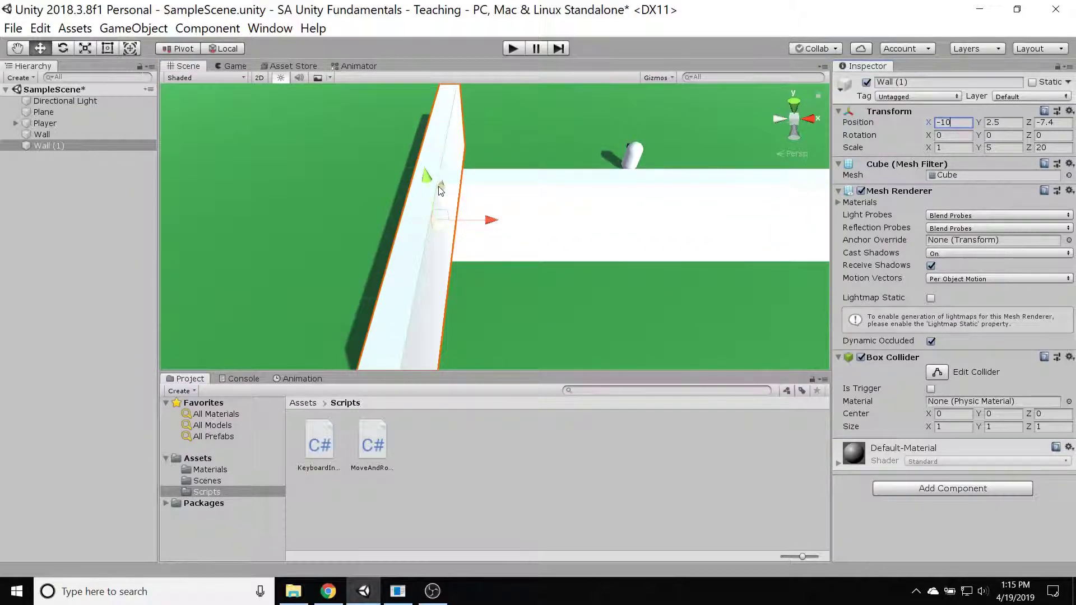
drag(440, 190, 466, 44)
click(1038, 124)
text(2)
right_drag(563, 222, 644, 244)
middle_drag(643, 245, 715, 264)
scroll(711, 265, up, 3)
right_drag(711, 265, 694, 280)
middle_drag(694, 280, 655, 292)
alt+drag(654, 292, 489, 216)
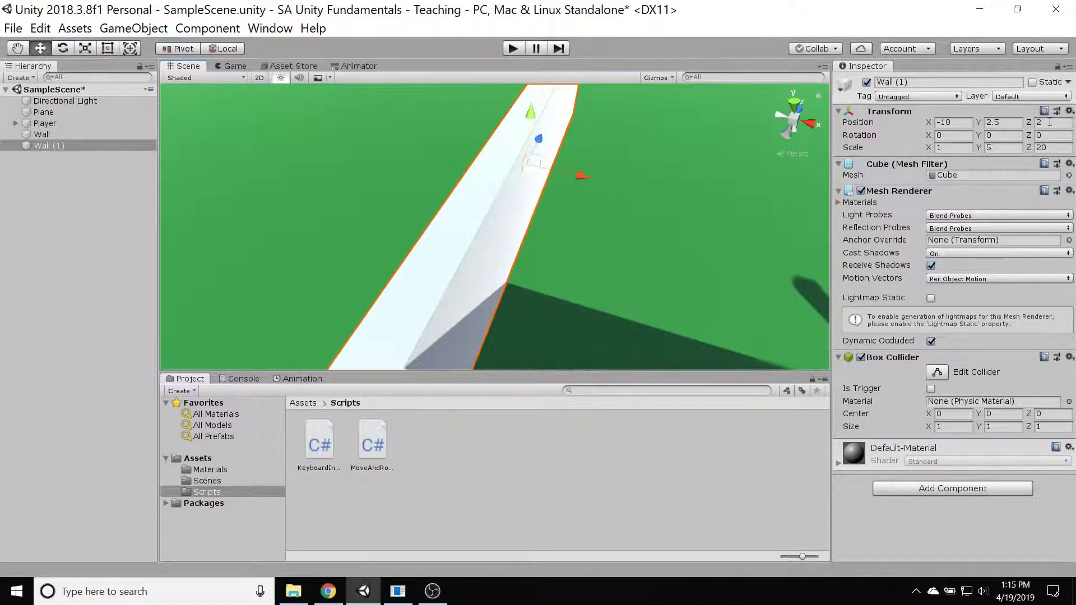
click(1050, 122)
text(2.1)
alt+drag(560, 252, 616, 263)
Step: Duplicate Wall (1) and set the copy's X position to 10 to form the opposite side wall
click(44, 147)
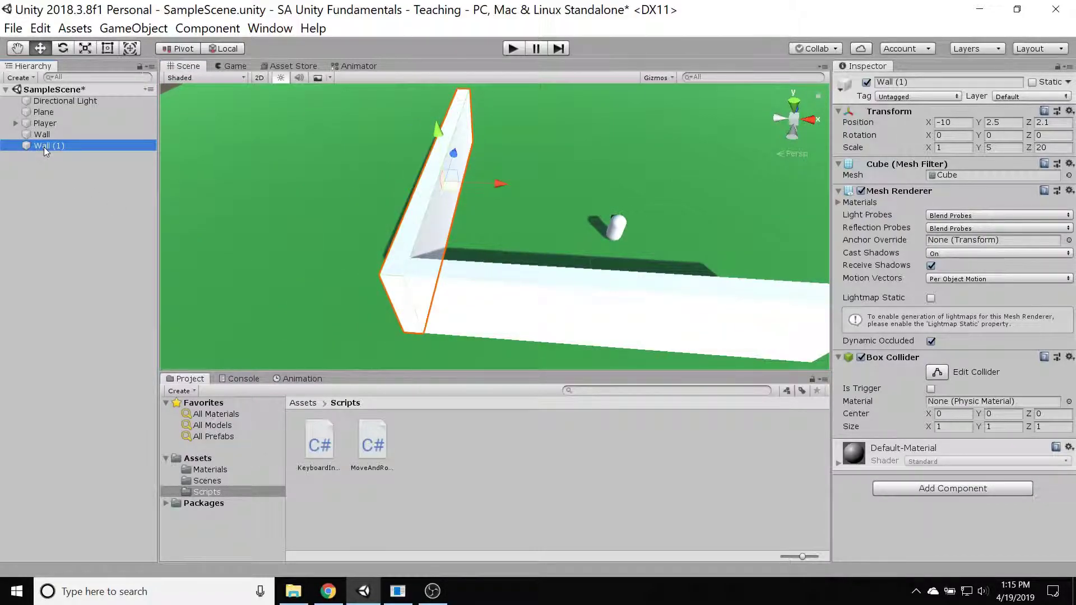
key(ctrl+d)
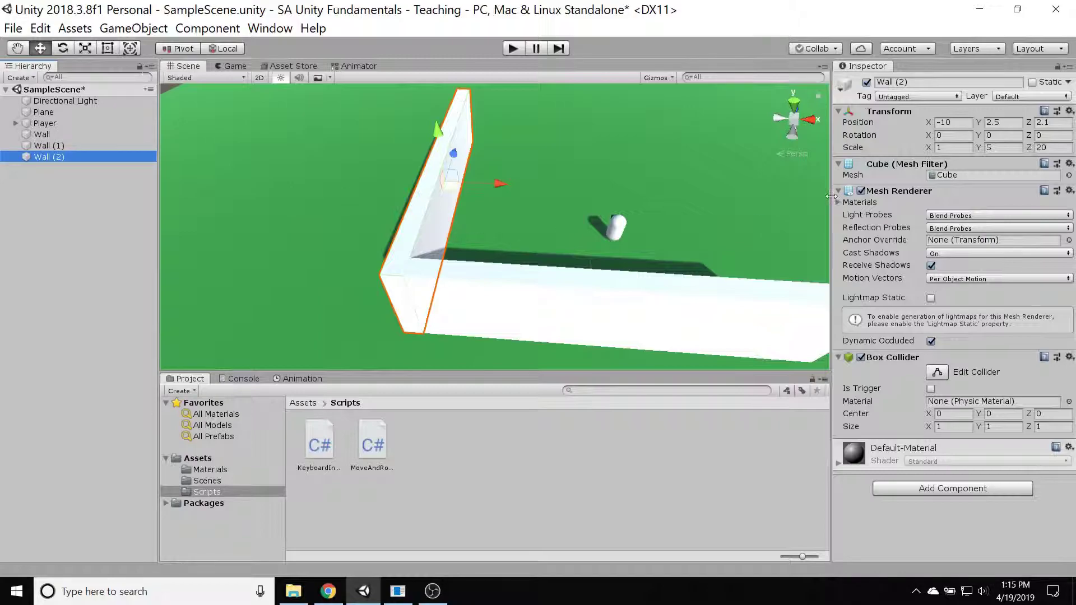
click(953, 122)
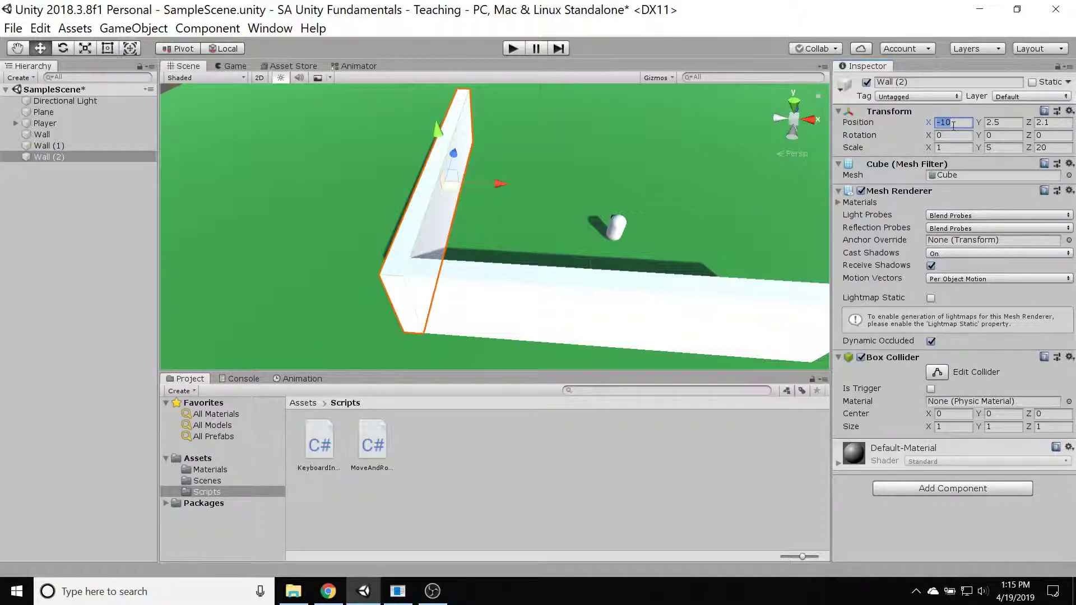
click(953, 126)
key(BackSpace)
middle_drag(493, 277, 342, 270)
scroll(413, 269, up, 2)
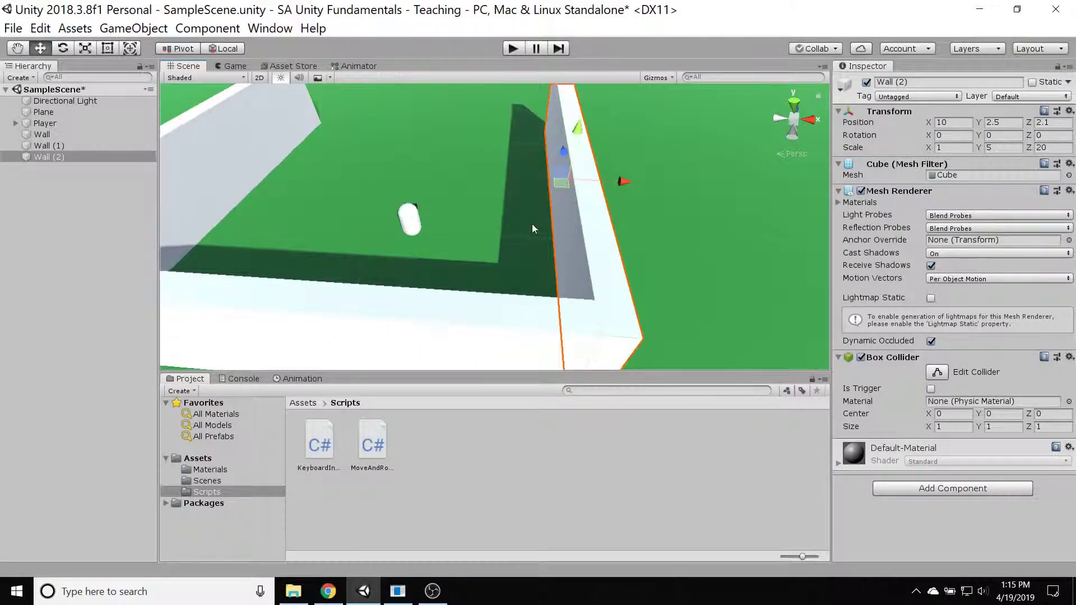
Step: Duplicate the first wall, the one joining the two side walls
right_drag(561, 169, 572, 189)
middle_drag(562, 173, 618, 246)
scroll(618, 243, up, 3)
click(58, 135)
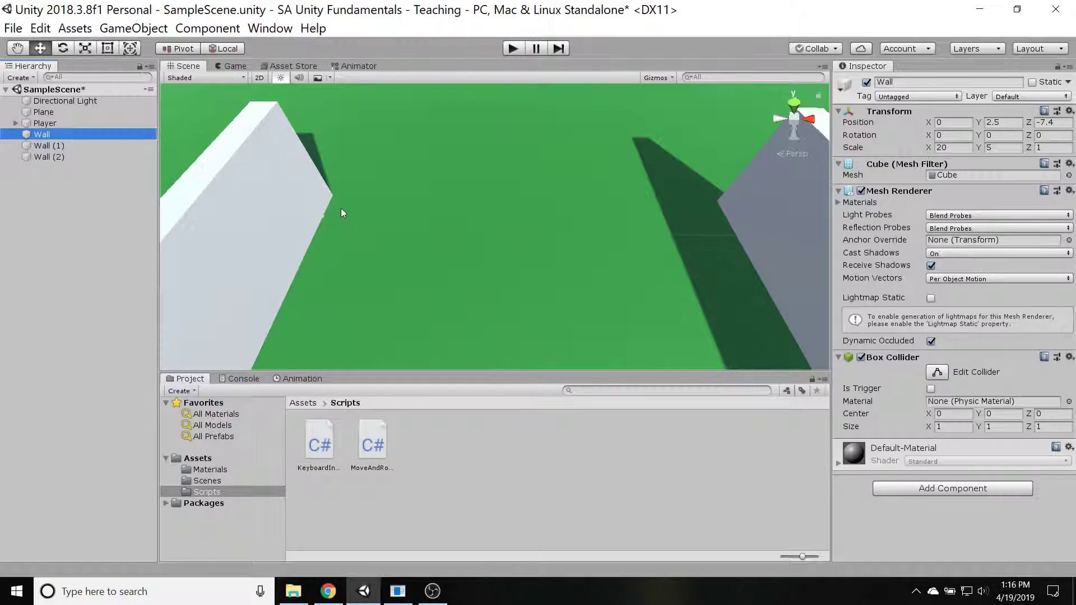
scroll(343, 208, down, 6)
right_drag(509, 289, 511, 254)
middle_drag(512, 255, 521, 217)
key(ctrl+d)
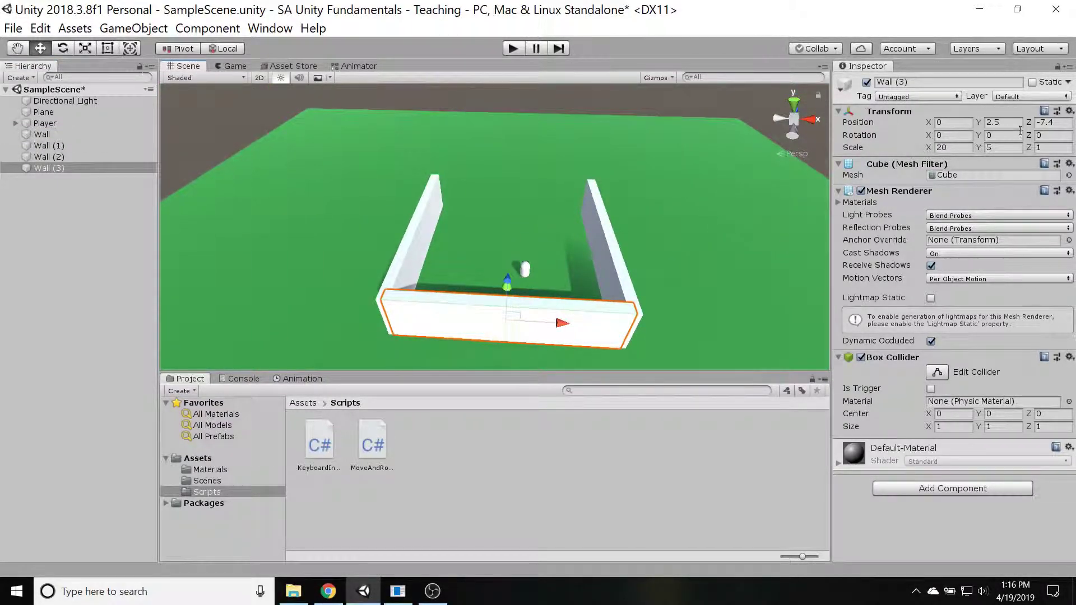
Step: Move the duplicated wall along Z to close the open end of the enclosure, at Z position 11.61
click(1049, 124)
key(BackSpace)
right_drag(550, 168, 492, 228)
middle_drag(492, 229, 370, 237)
scroll(319, 219, up, 4)
drag(369, 237, 364, 244)
drag(478, 206, 556, 195)
right_drag(555, 195, 667, 159)
middle_drag(520, 196, 687, 168)
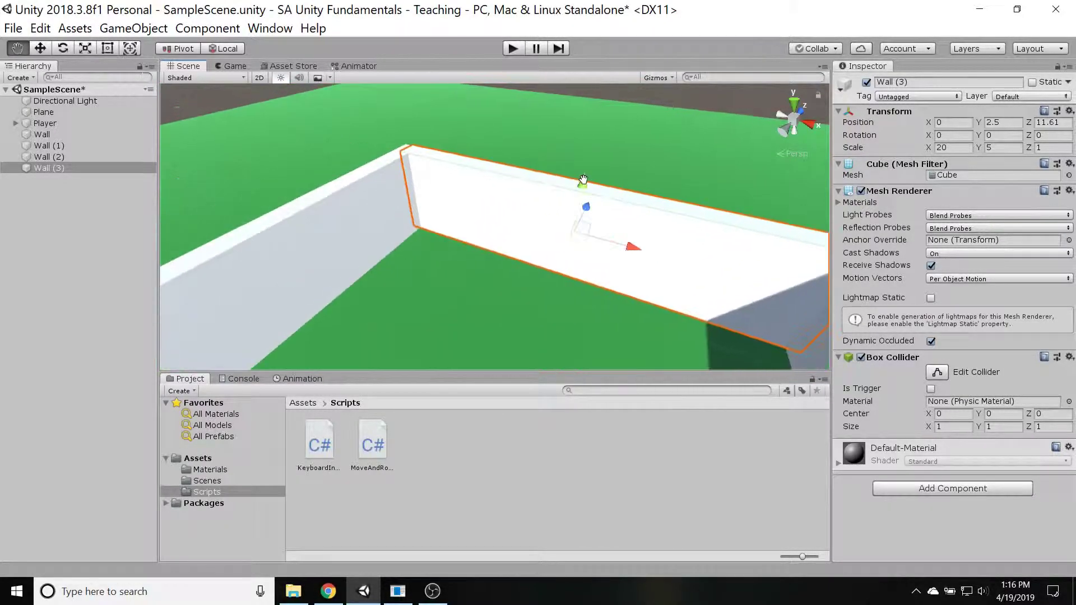
Step: Rename the wall that closes the enclosure as Door
click(40, 169)
key(F2)
text(Door)
key(Return)
click(60, 291)
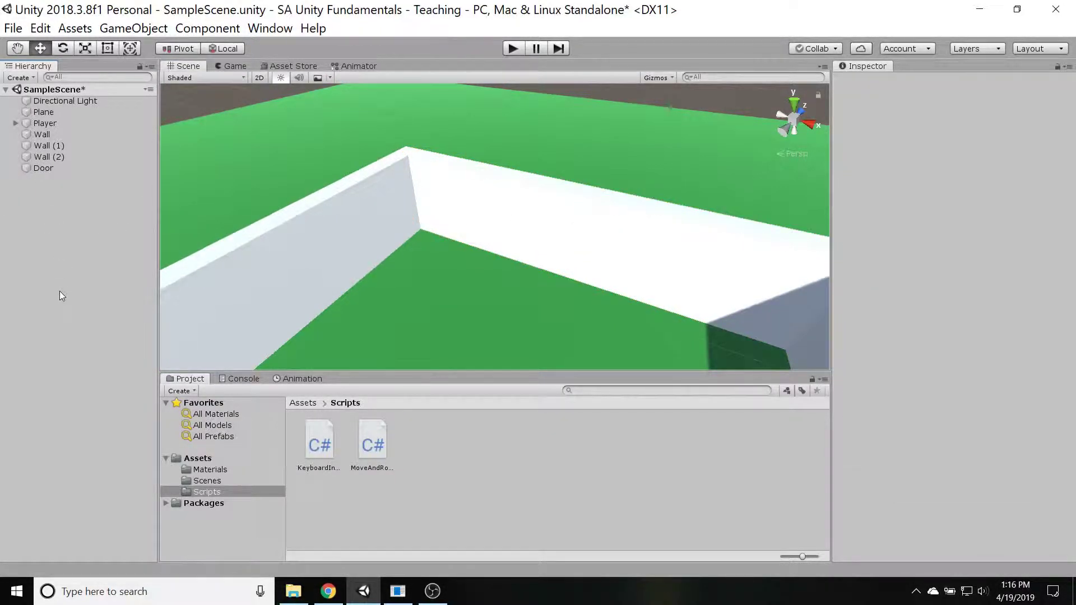
Step: Narrow the Door by setting its X scale to 5
click(38, 170)
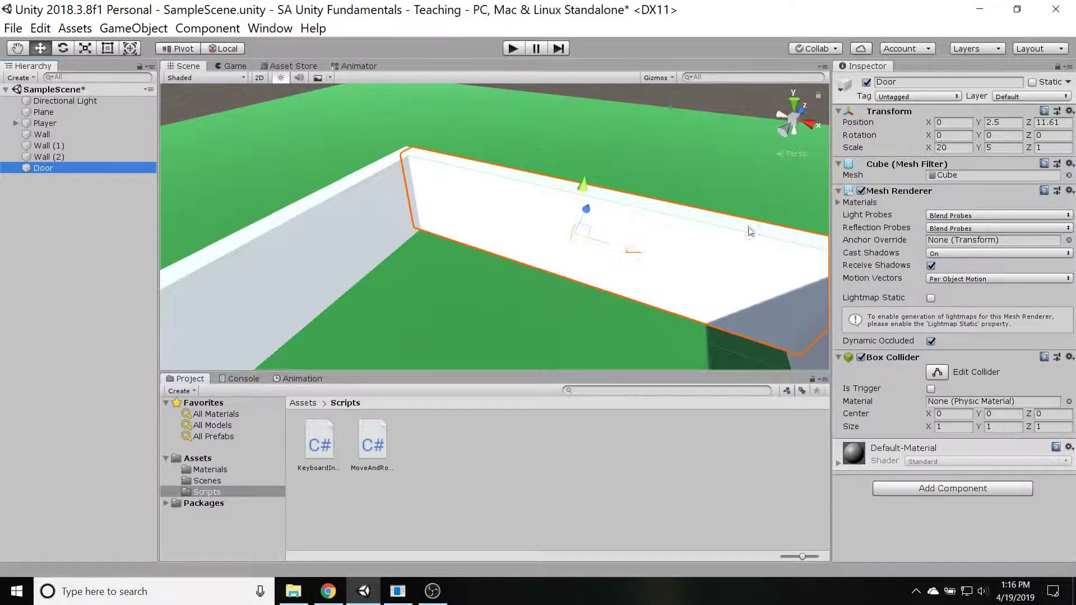
click(953, 147)
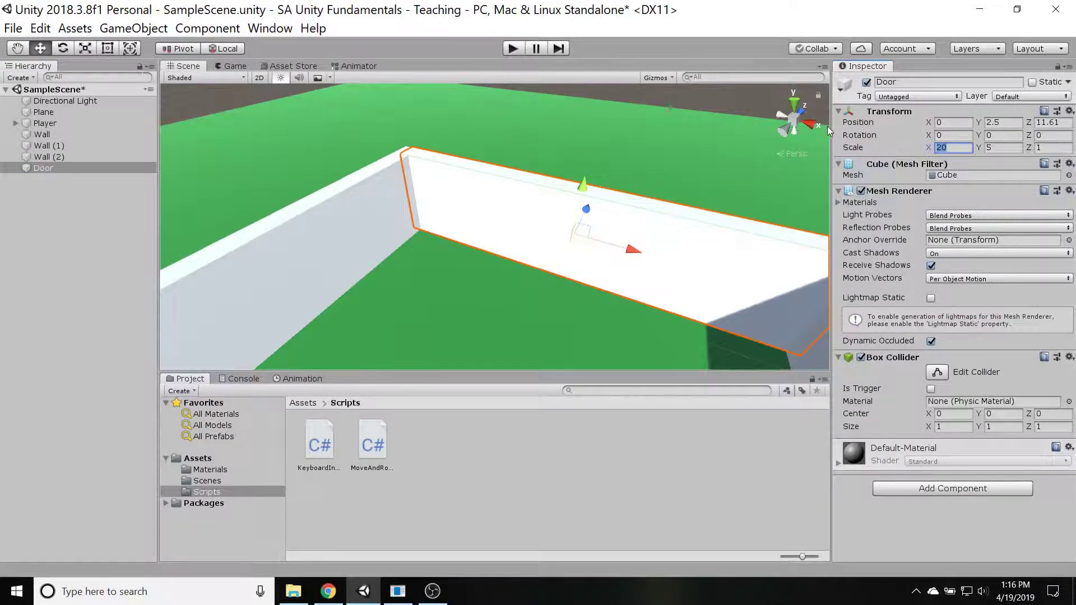
text(5)
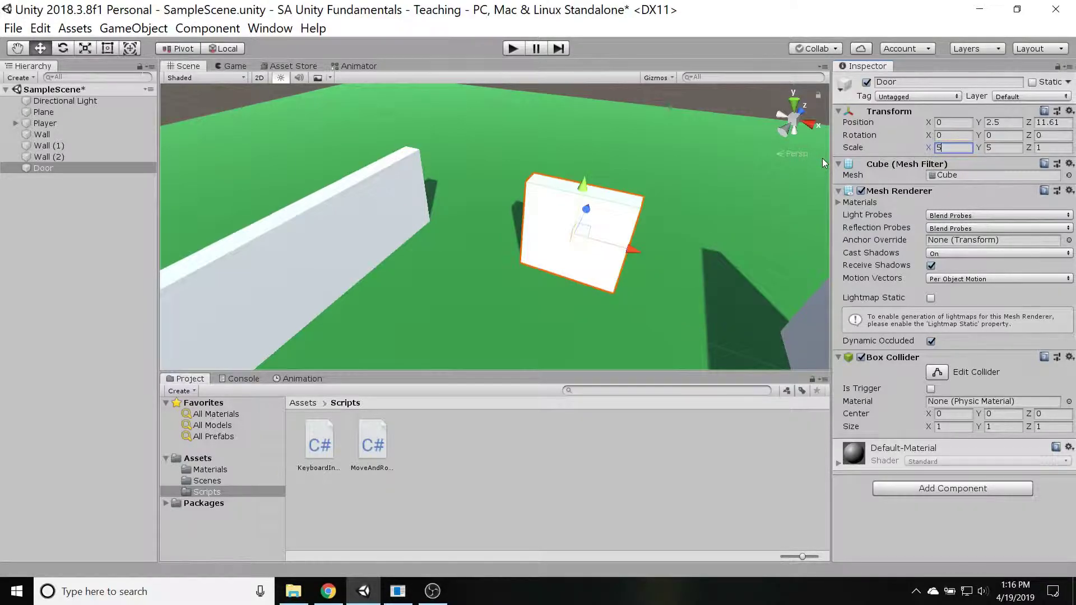
right_drag(436, 233, 507, 218)
middle_drag(507, 217, 542, 211)
scroll(542, 210, down, 3)
scroll(541, 211, up, 3)
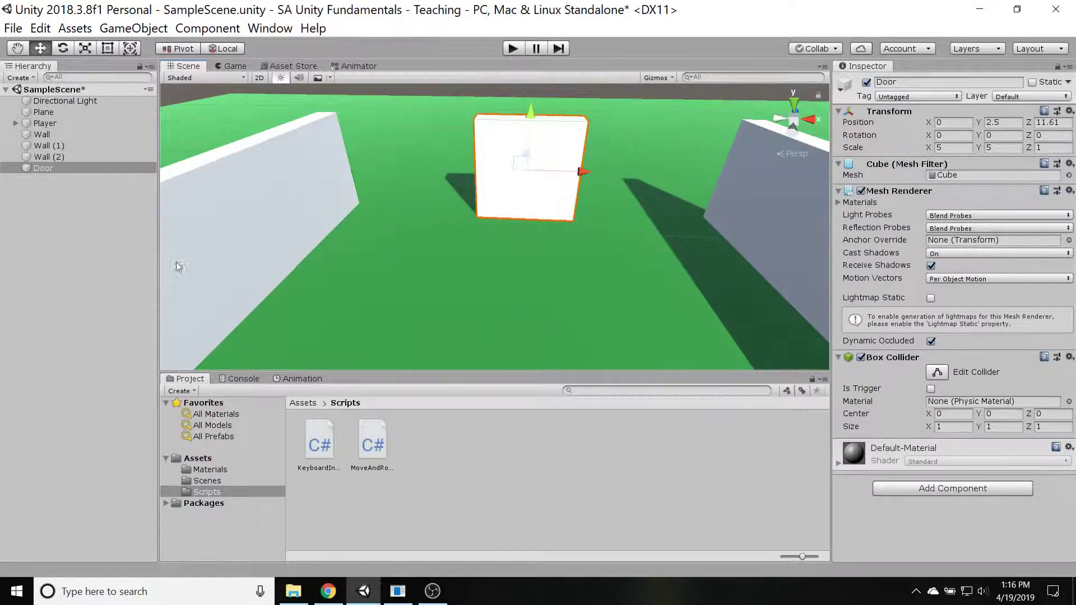
Step: Create a new material named Wood in the project's Materials folder
click(305, 403)
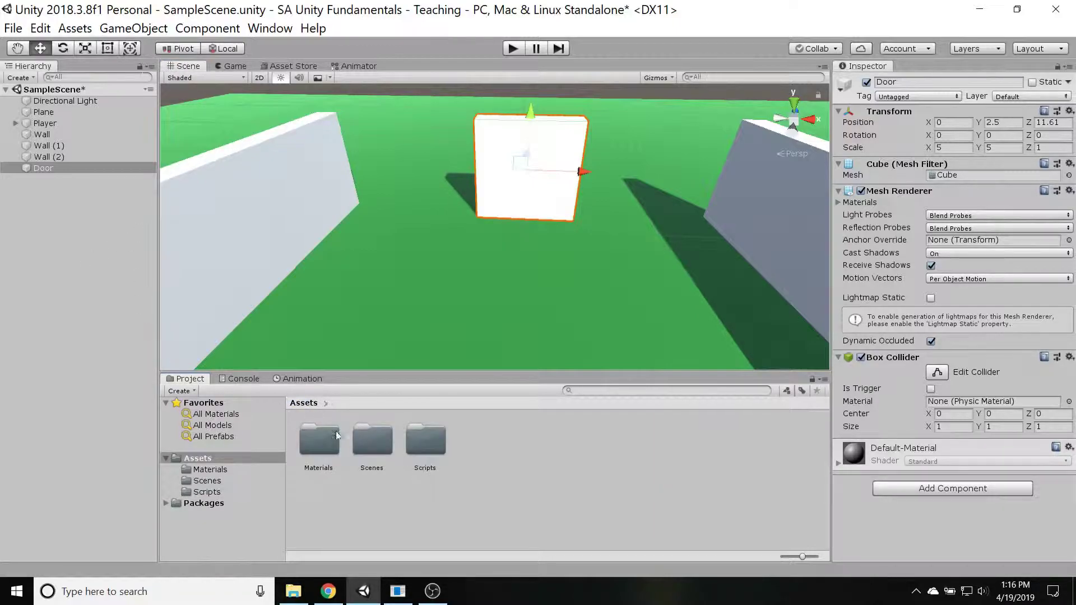
double_click(322, 447)
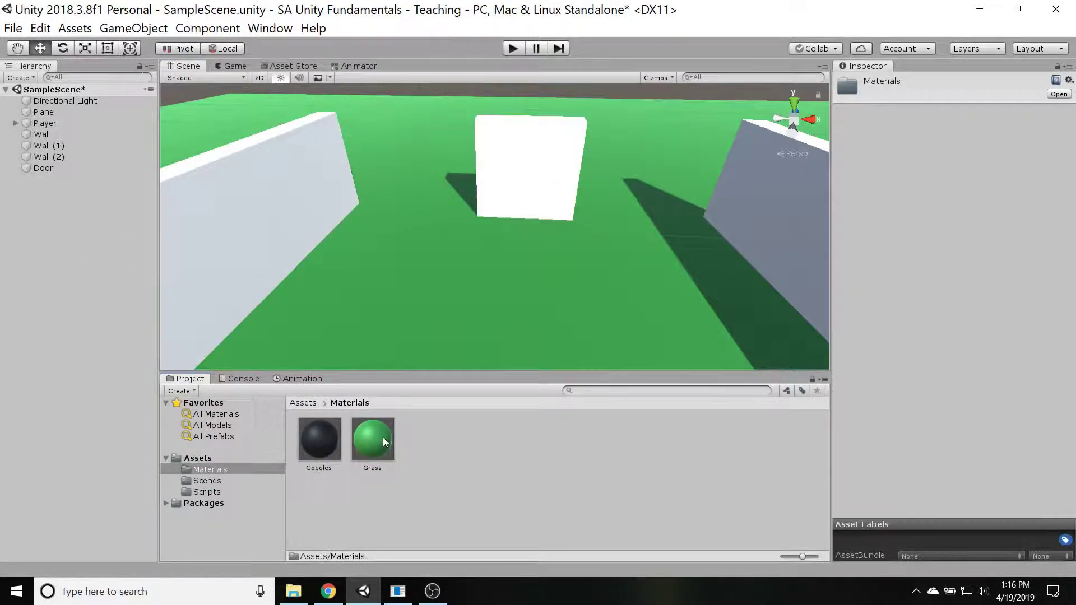
right_click(420, 449)
click(425, 487)
right_click(447, 456)
mouse_move(515, 78)
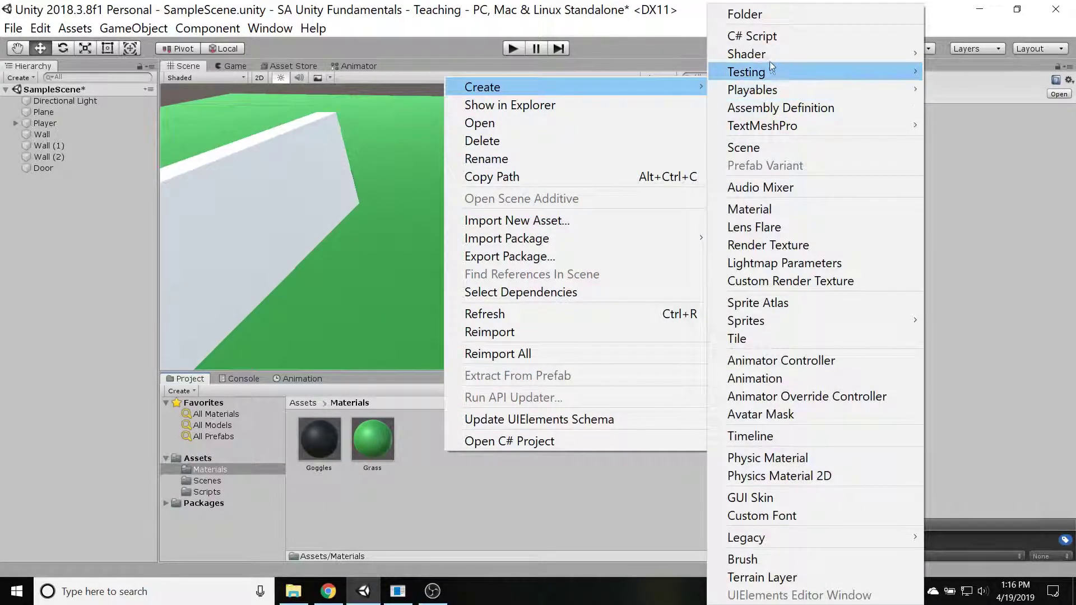
click(751, 209)
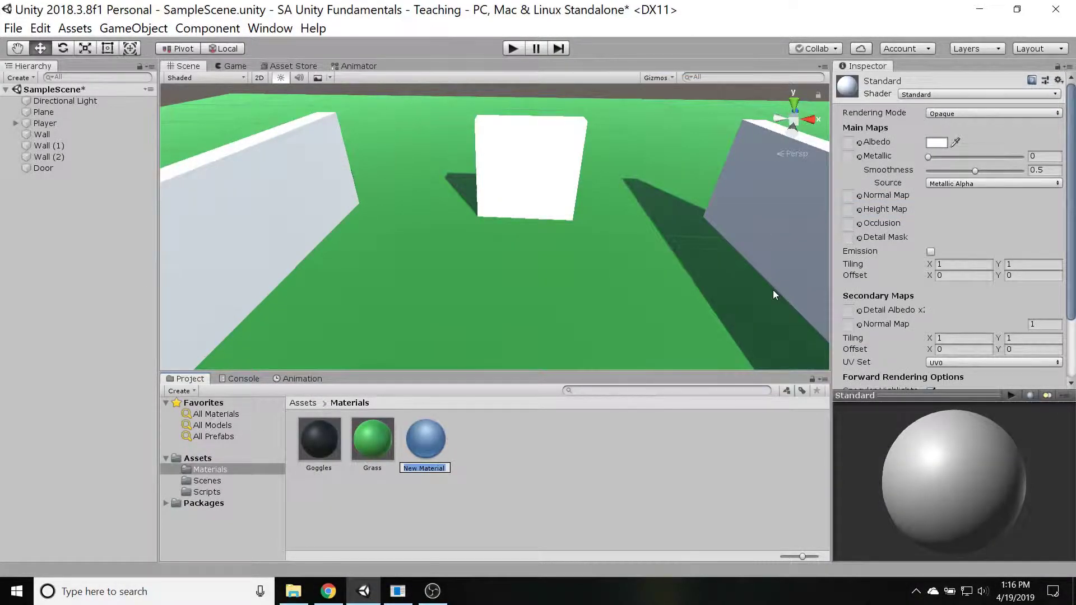
text(D)
text(ood)
key(Return)
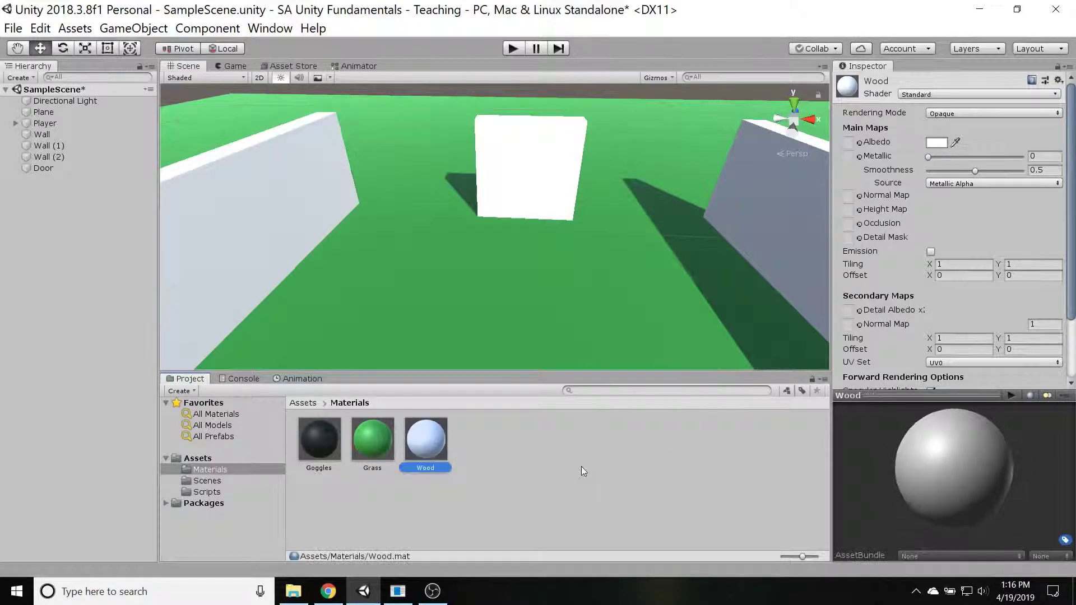
Step: Set the Wood material's albedo to a saturated brown, hexadecimal 916016
click(936, 143)
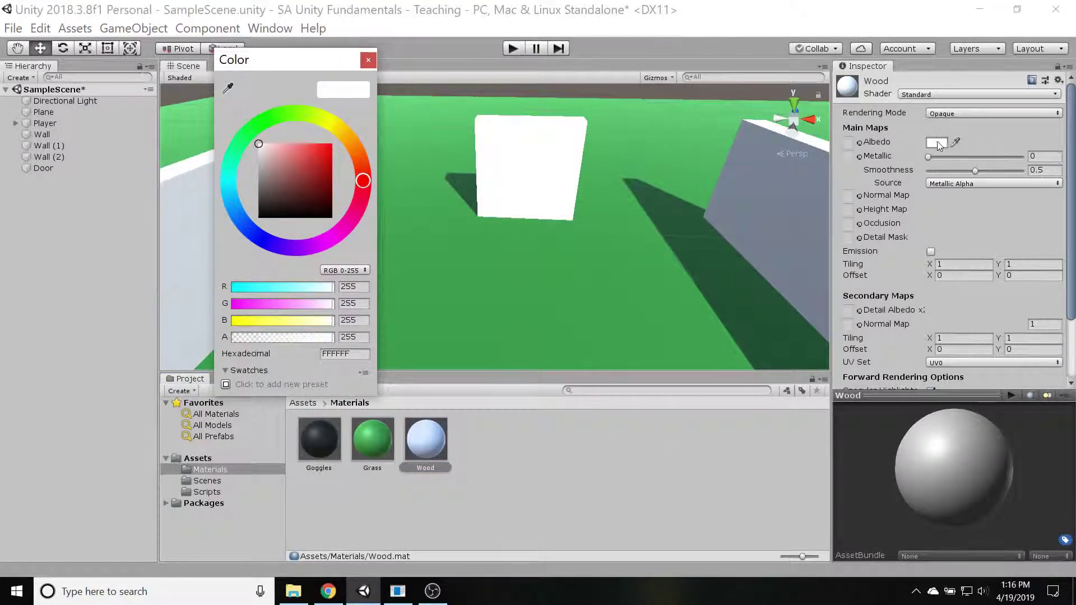
drag(363, 181, 351, 144)
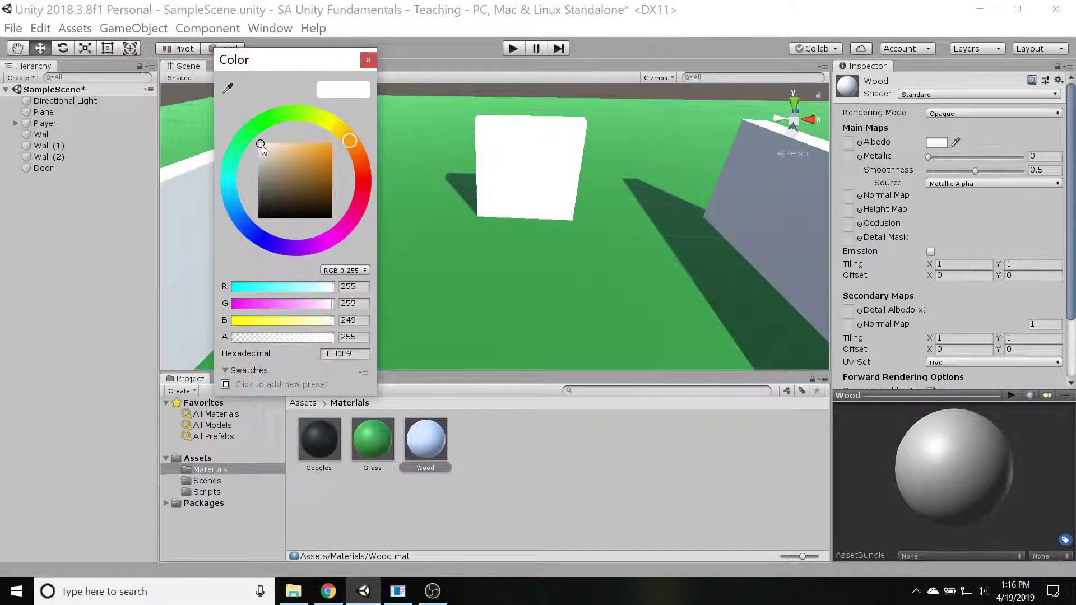
drag(265, 146, 301, 173)
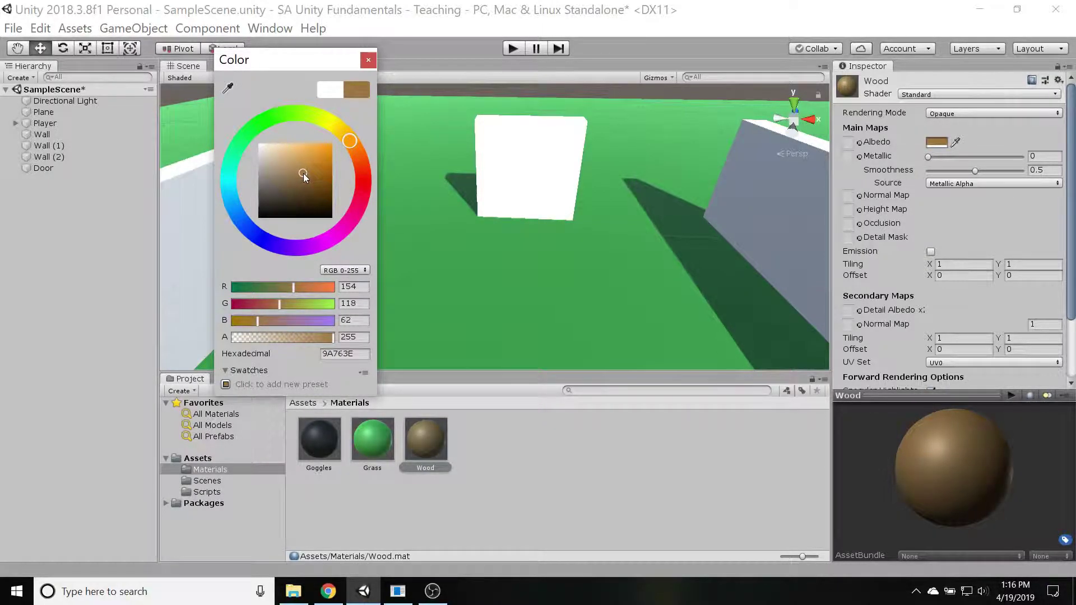
drag(304, 175, 322, 176)
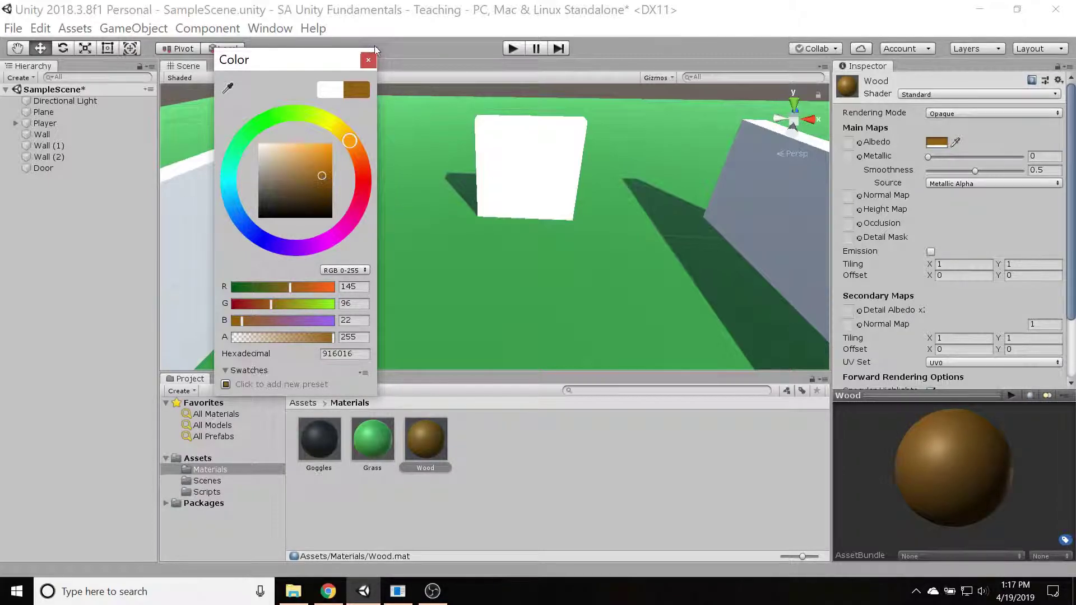
click(372, 63)
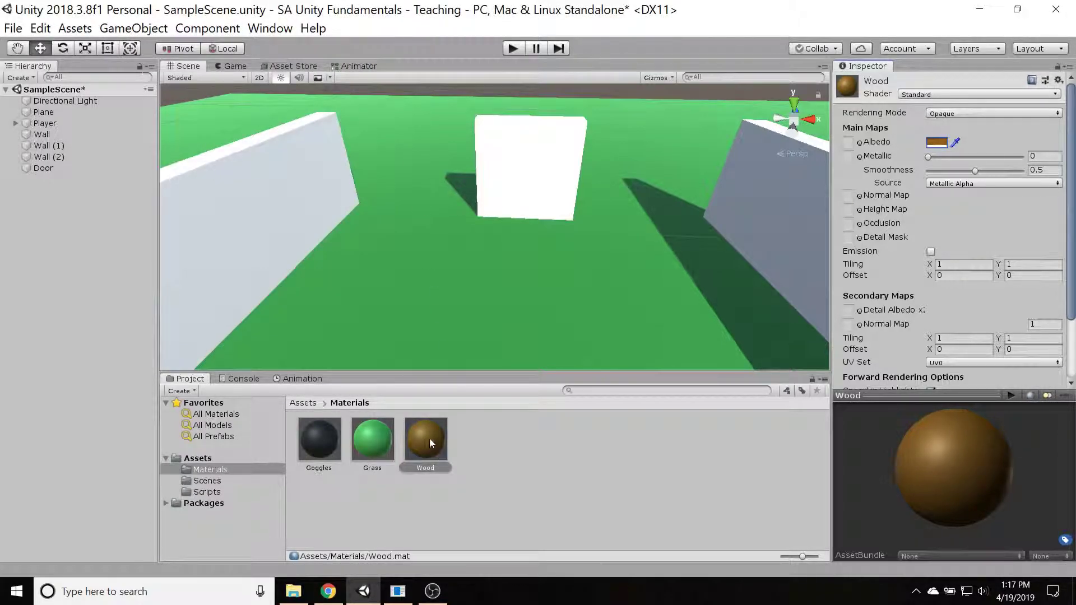
Step: Assign the Wood material to Element 0 of the Door's mesh renderer materials
mouse_move(425, 447)
mouse_down()
mouse_move(537, 200)
mouse_move(437, 451)
mouse_up()
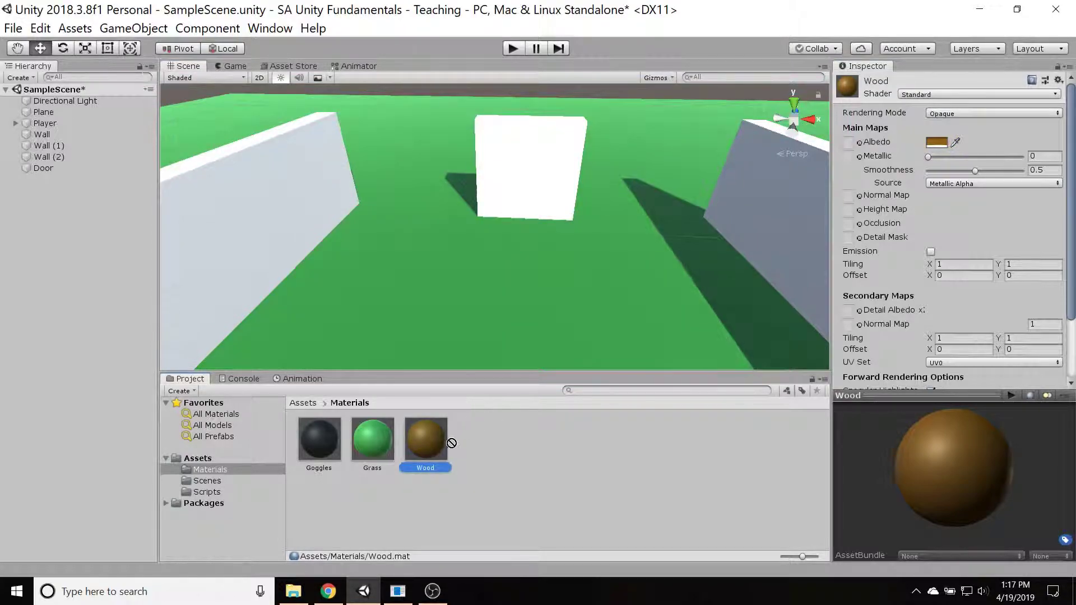
click(55, 167)
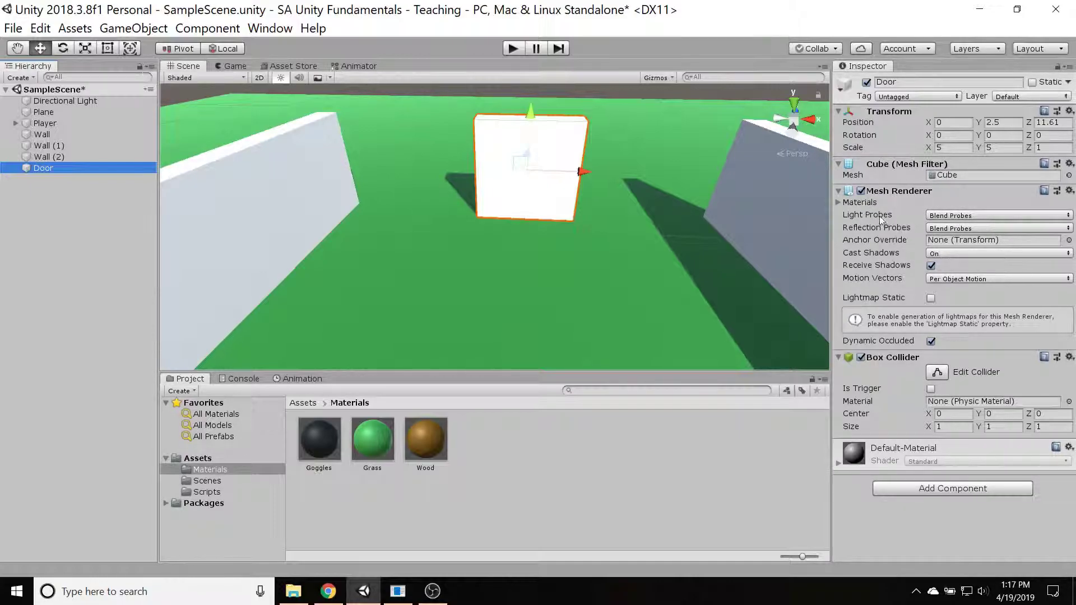
click(838, 202)
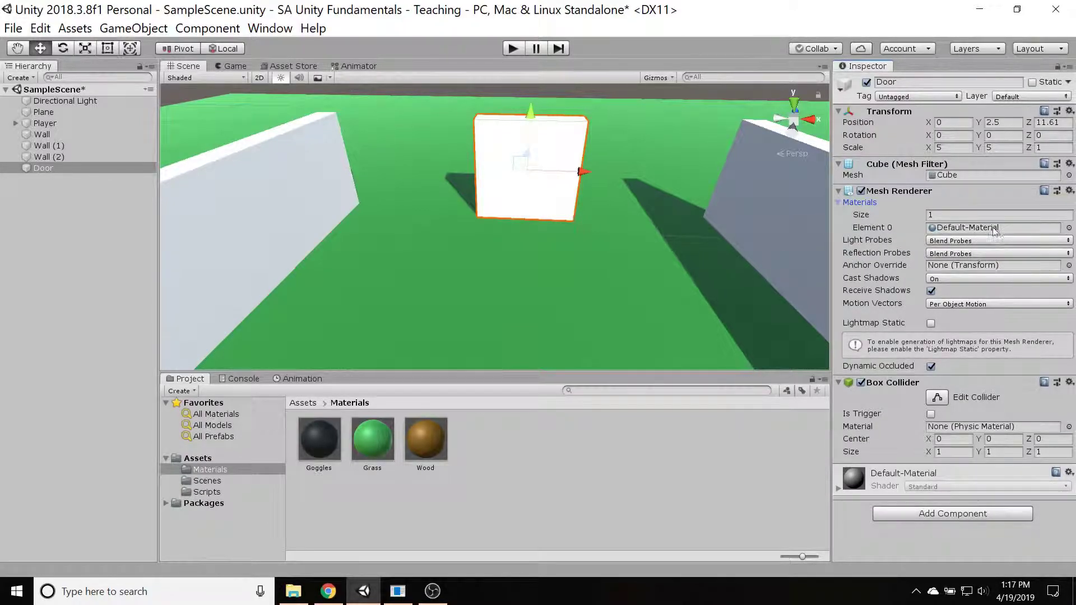
drag(425, 439, 482, 483)
click(1069, 228)
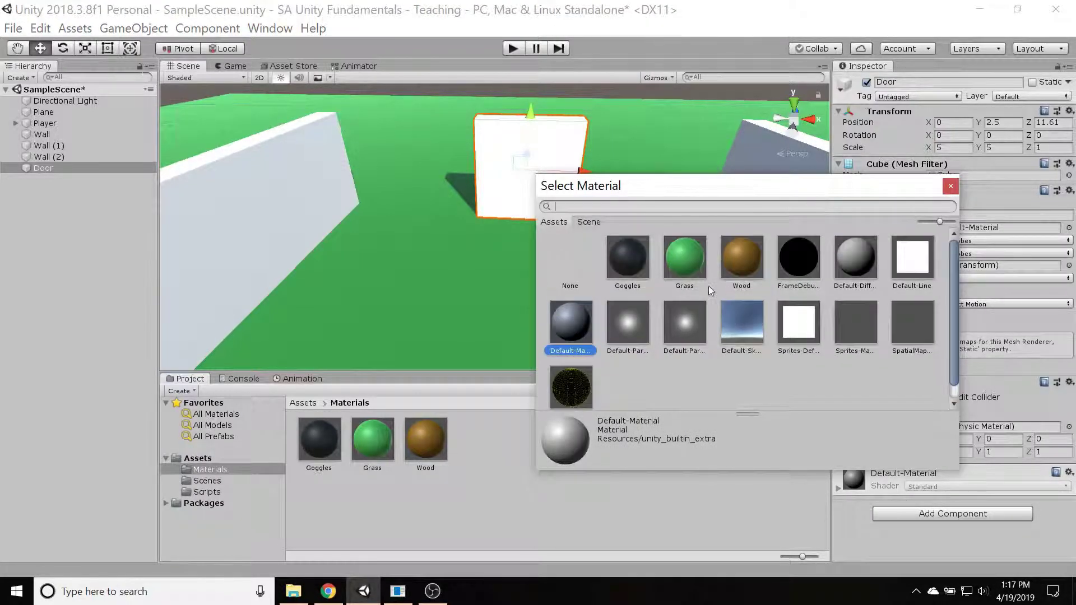
click(742, 262)
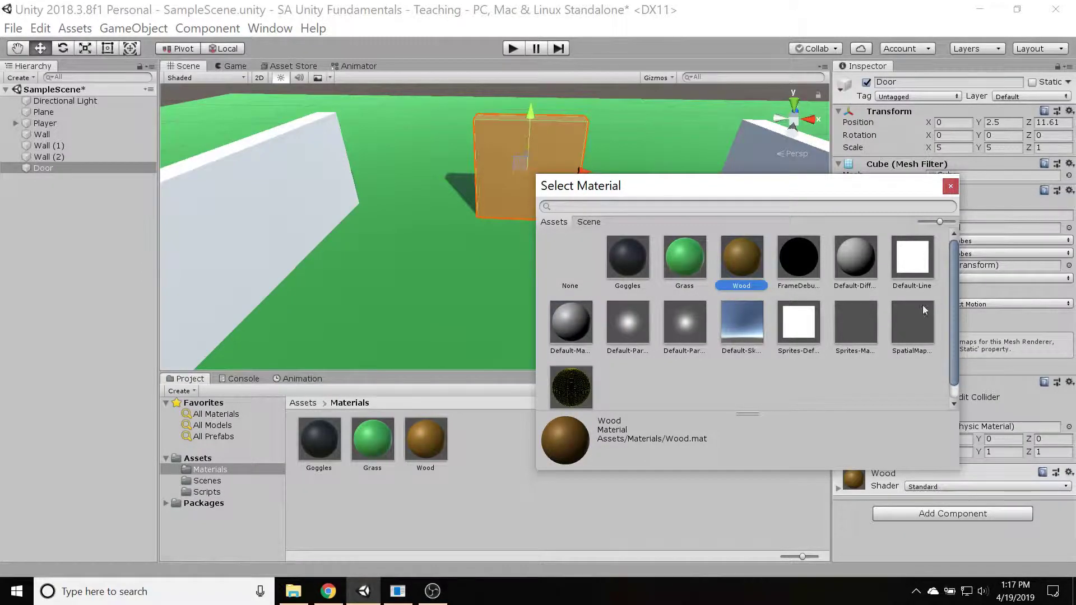
click(950, 187)
Step: Darken the Wood material's albedo to hexadecimal 573C10 from the material settings shown on the Door
scroll(499, 281, up, 3)
right_drag(526, 240, 509, 175)
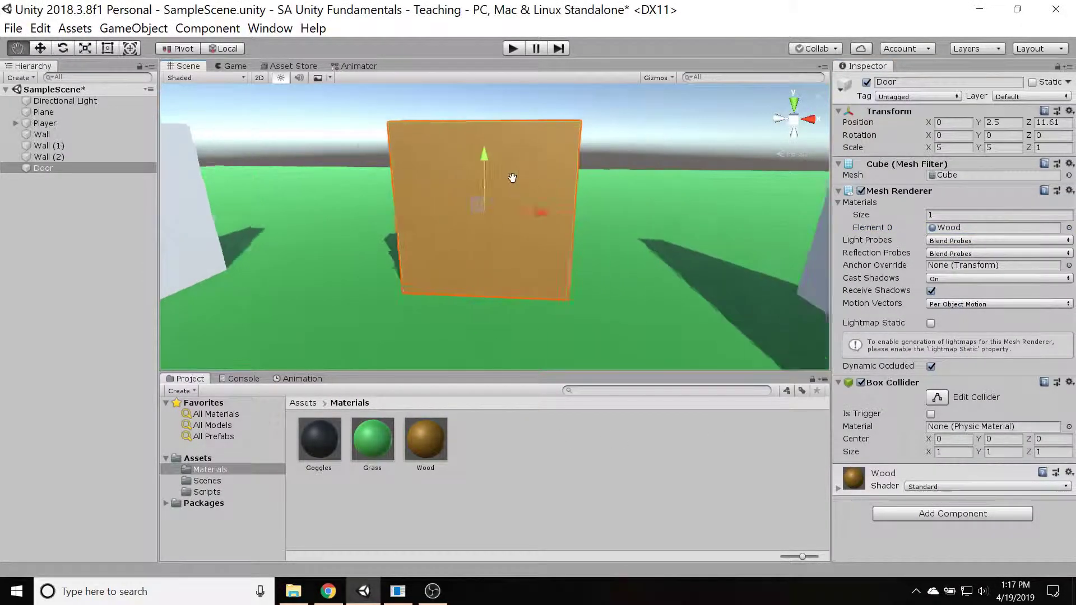
middle_drag(509, 176, 506, 196)
scroll(506, 197, up, 3)
right_drag(507, 197, 473, 235)
scroll(473, 235, down, 5)
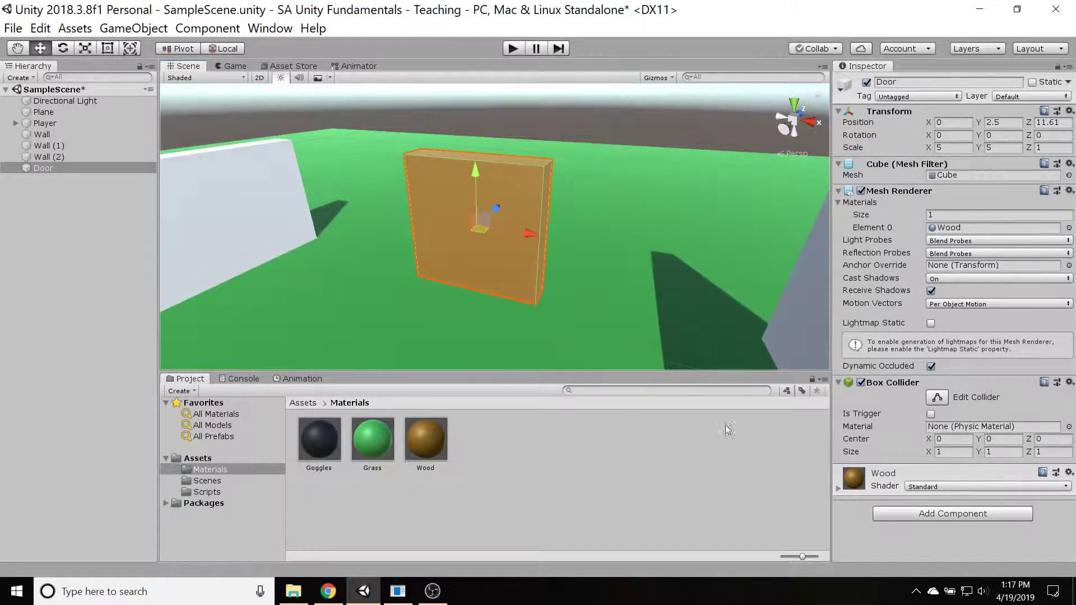
click(424, 440)
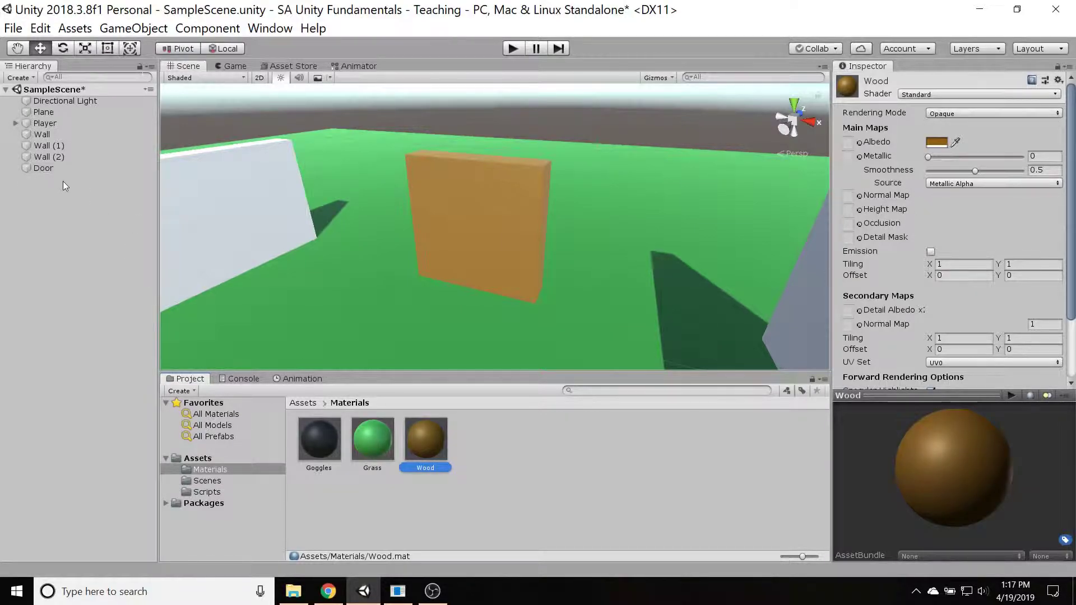
click(47, 168)
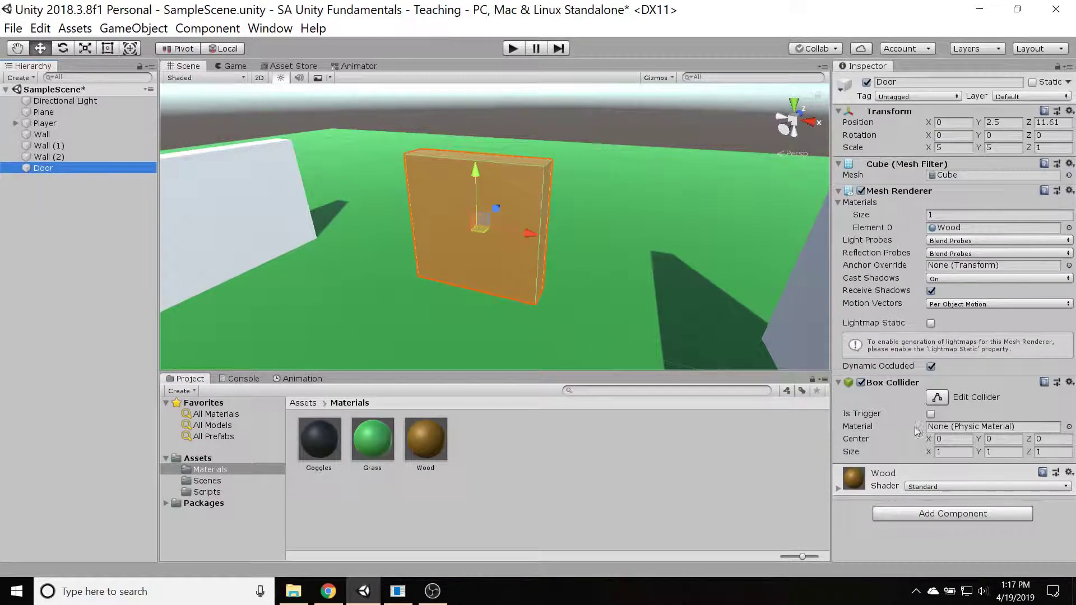
click(837, 488)
scroll(889, 456, down, 5)
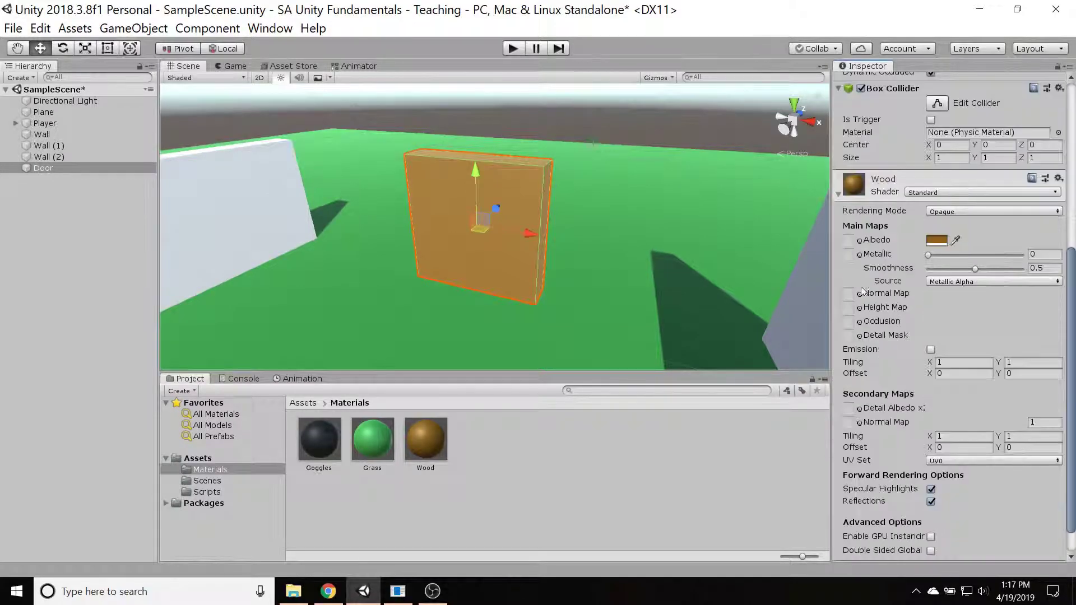
click(937, 242)
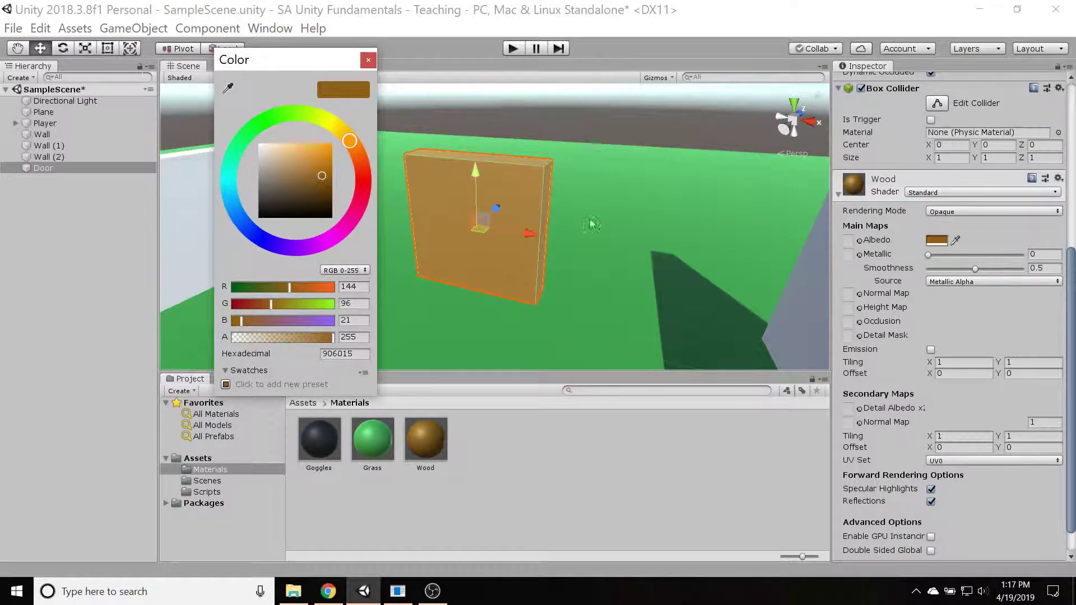
drag(324, 177, 321, 193)
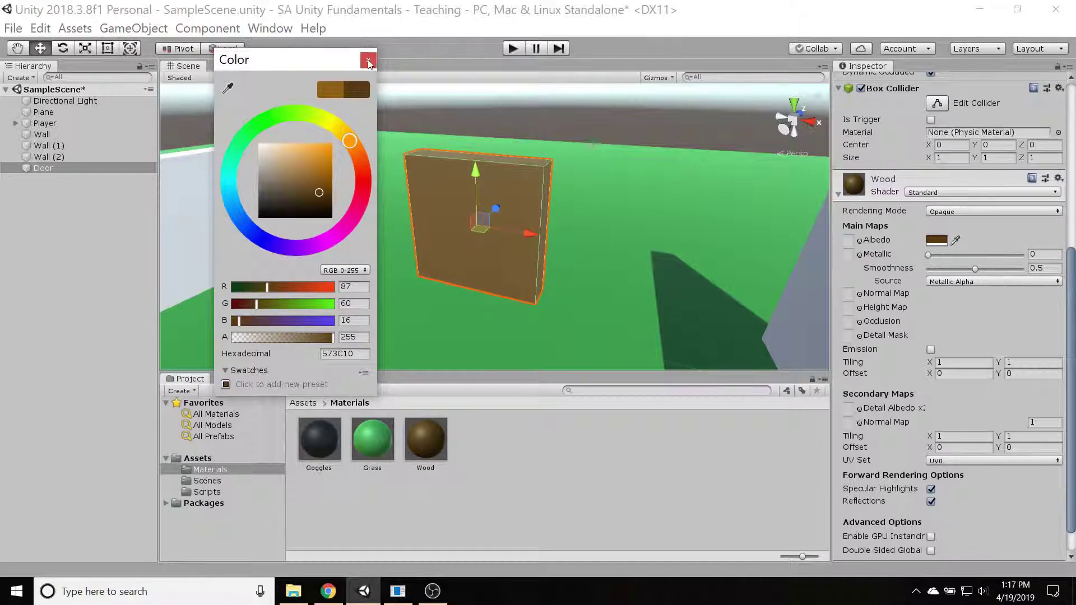
click(368, 60)
Step: Duplicate the first wall again, as a piece for the end where the Door stands
right_drag(514, 309, 553, 290)
middle_drag(553, 290, 598, 286)
scroll(597, 286, down, 5)
right_drag(458, 250, 482, 259)
middle_drag(506, 215, 524, 257)
scroll(523, 260, down, 5)
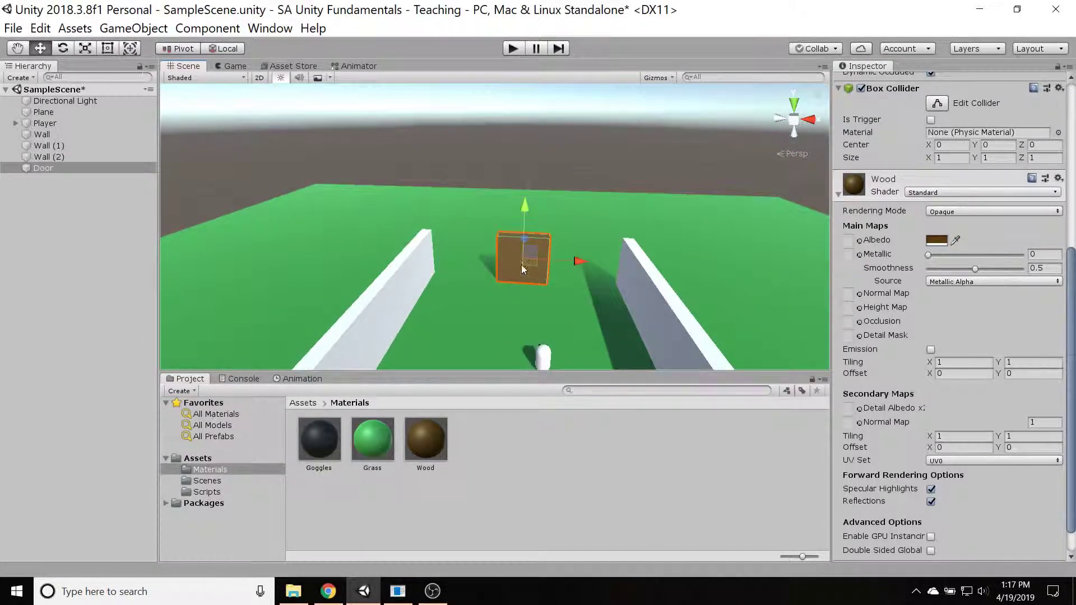
click(84, 135)
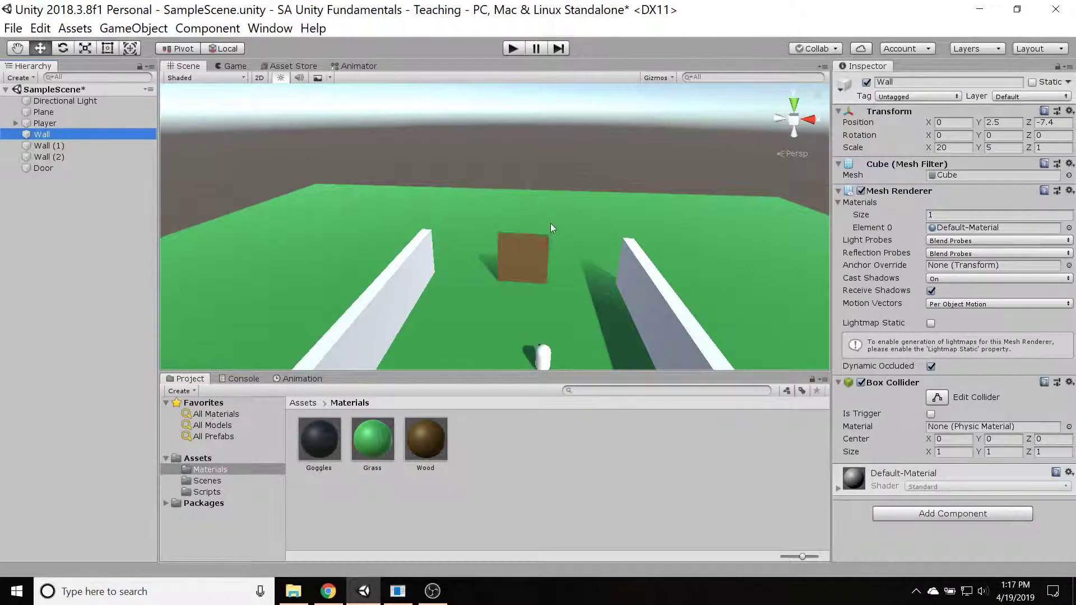
key(f)
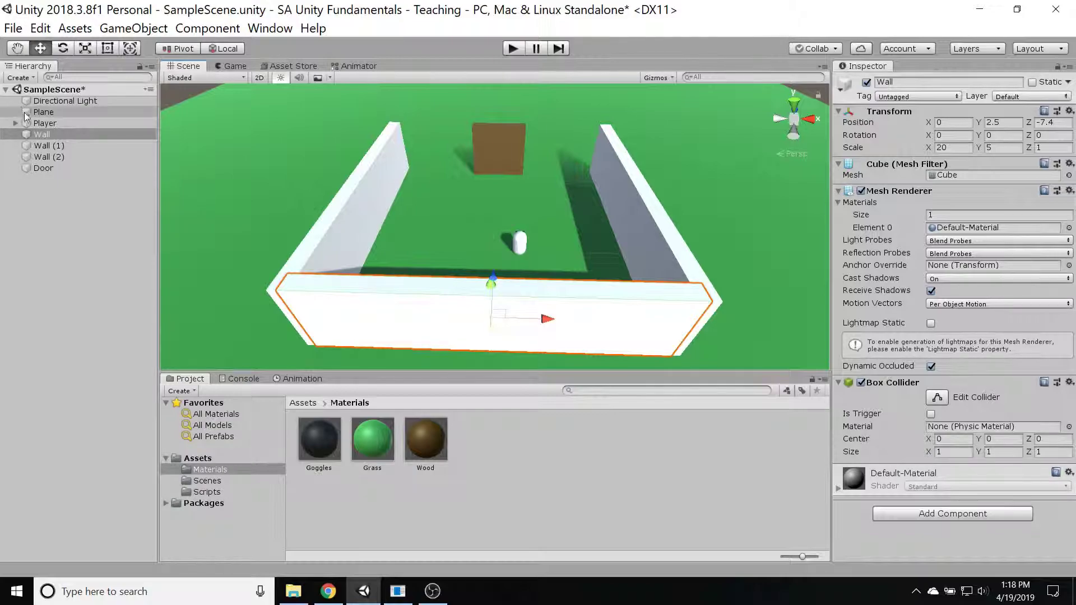
click(46, 173)
click(45, 146)
click(45, 135)
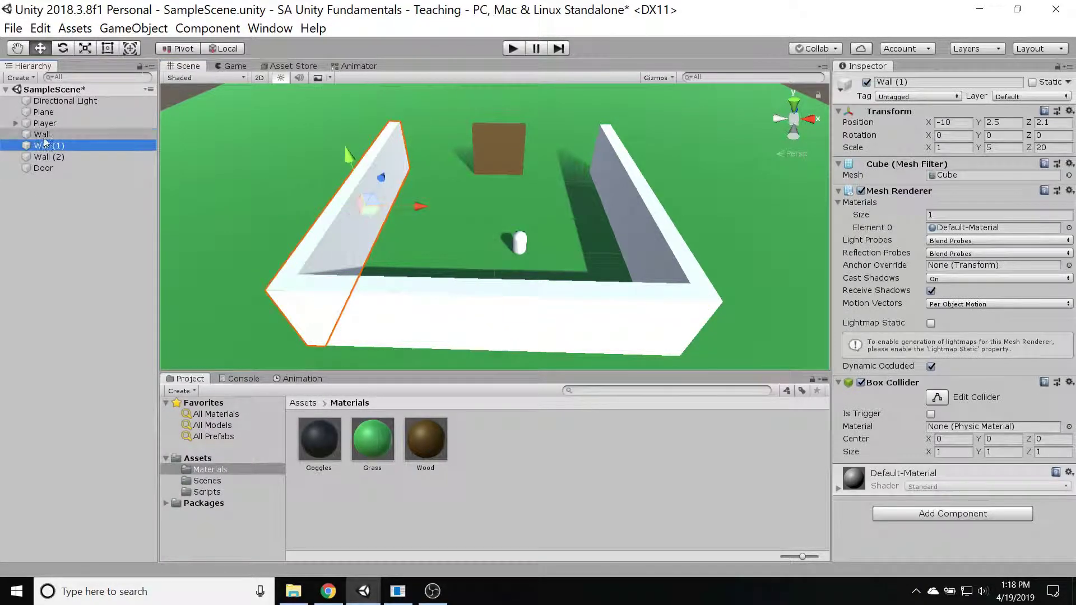
key(ctrl+d)
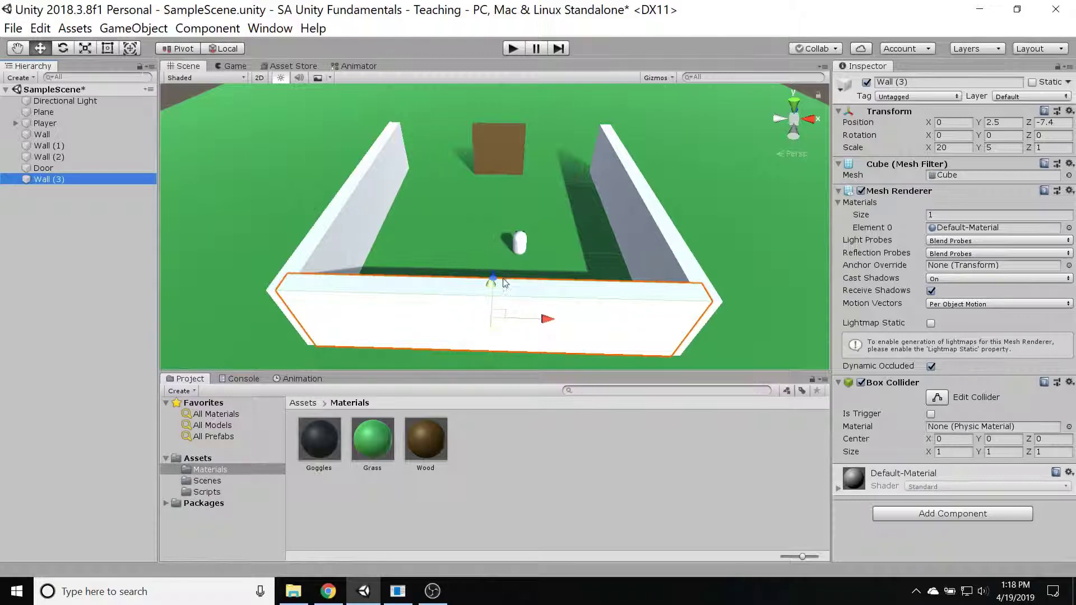
Step: Copy the Door's Transform component values and paste them onto the newly duplicated Wall (3)
click(45, 168)
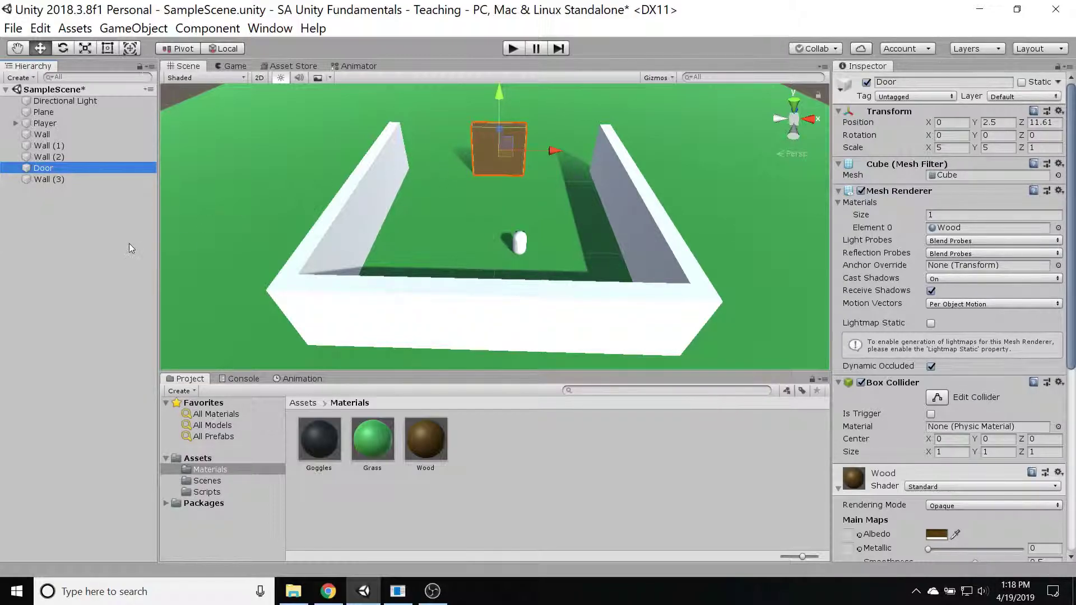
click(1060, 111)
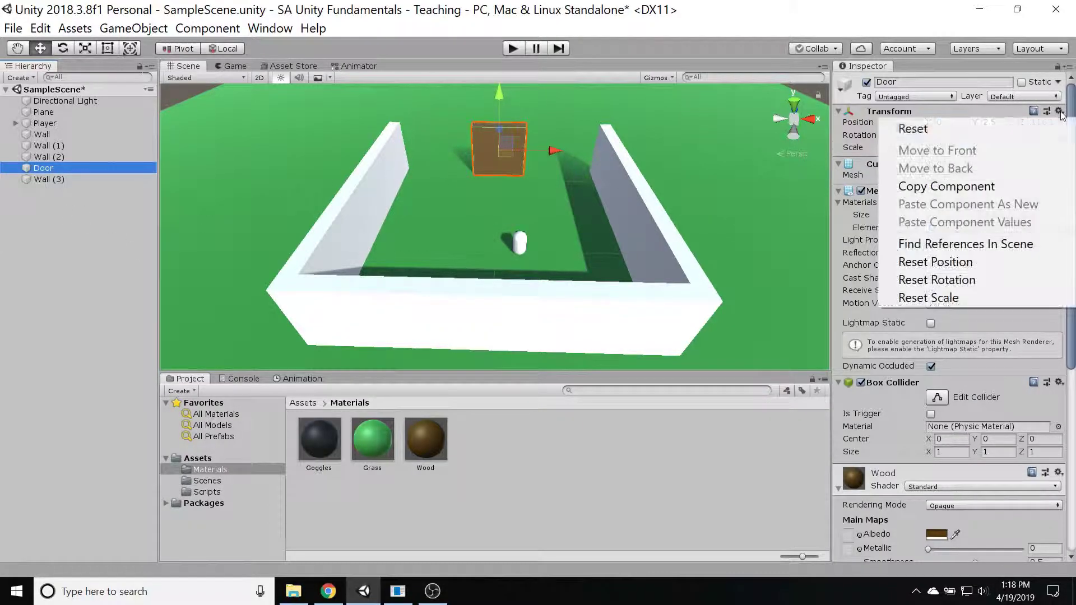
click(928, 187)
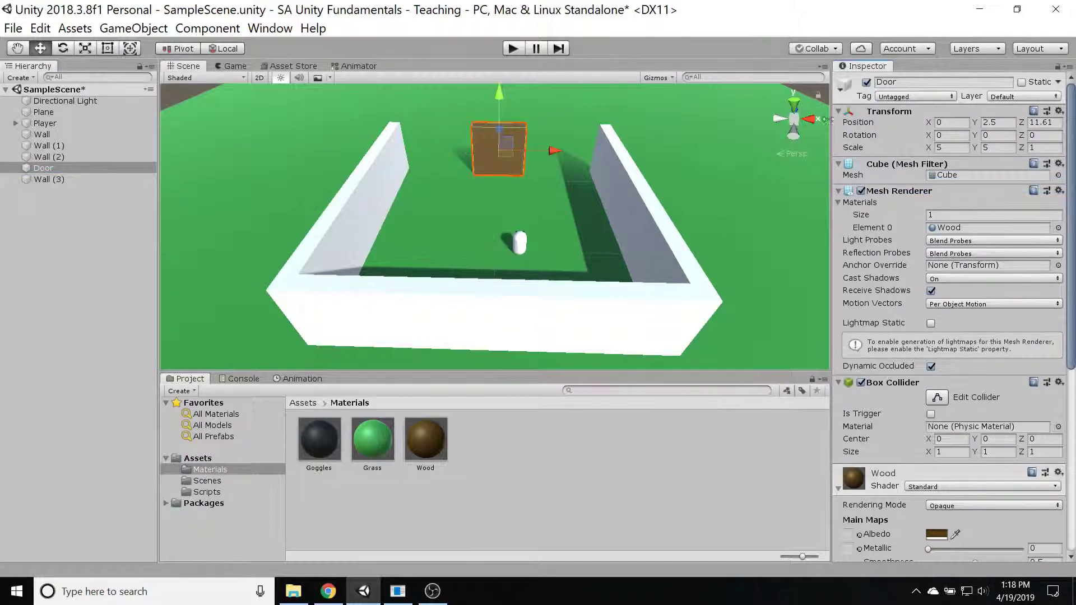
click(40, 179)
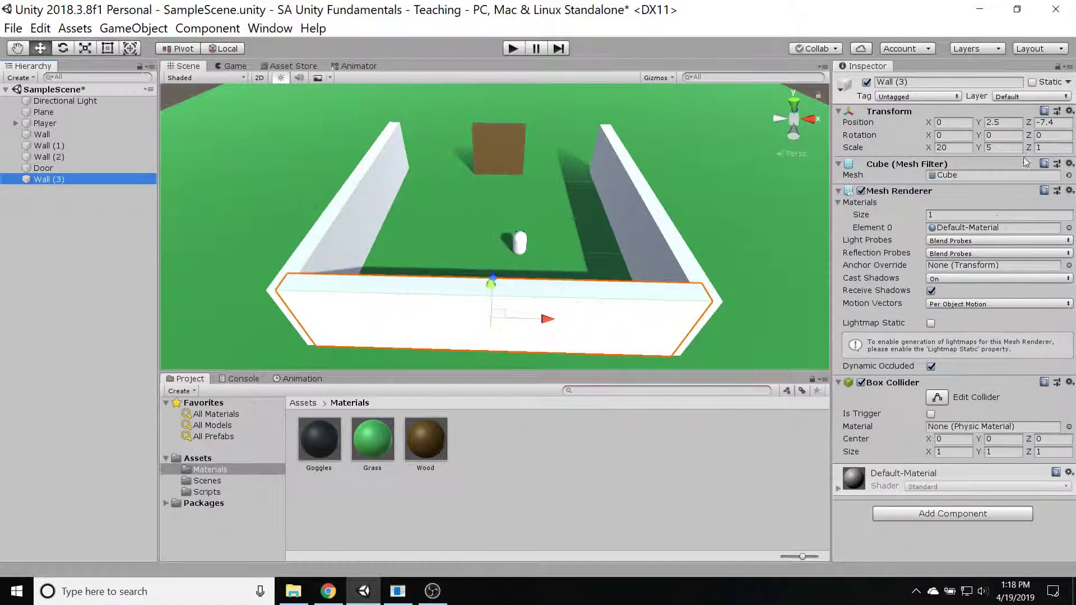
click(1059, 116)
click(940, 222)
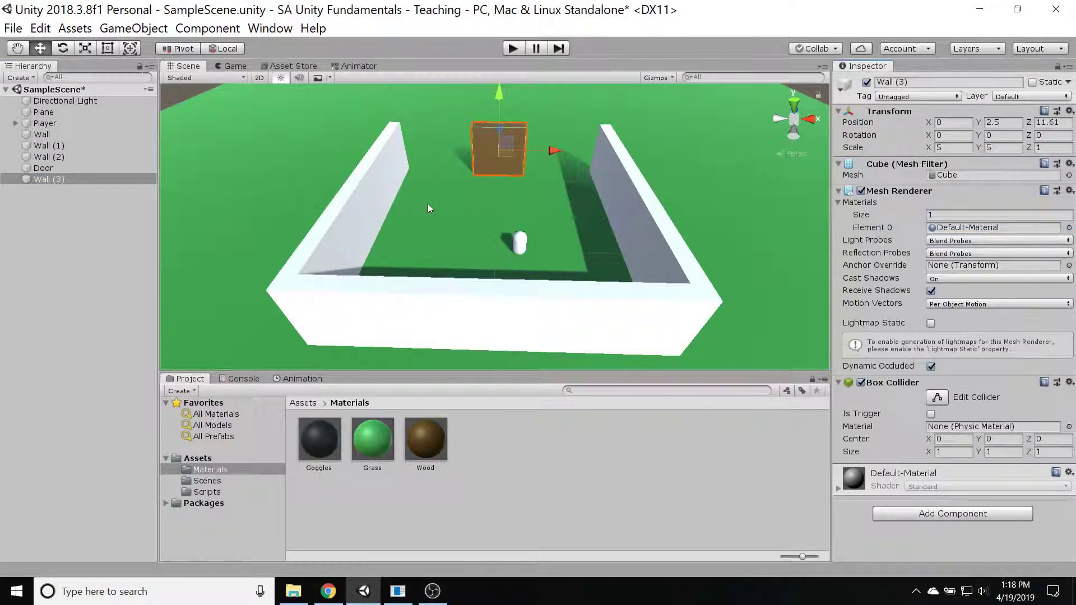
Step: Move Wall (3) along the X axis out of the Door to an X position of about -5.88
scroll(428, 203, up, 3)
middle_drag(429, 203, 433, 231)
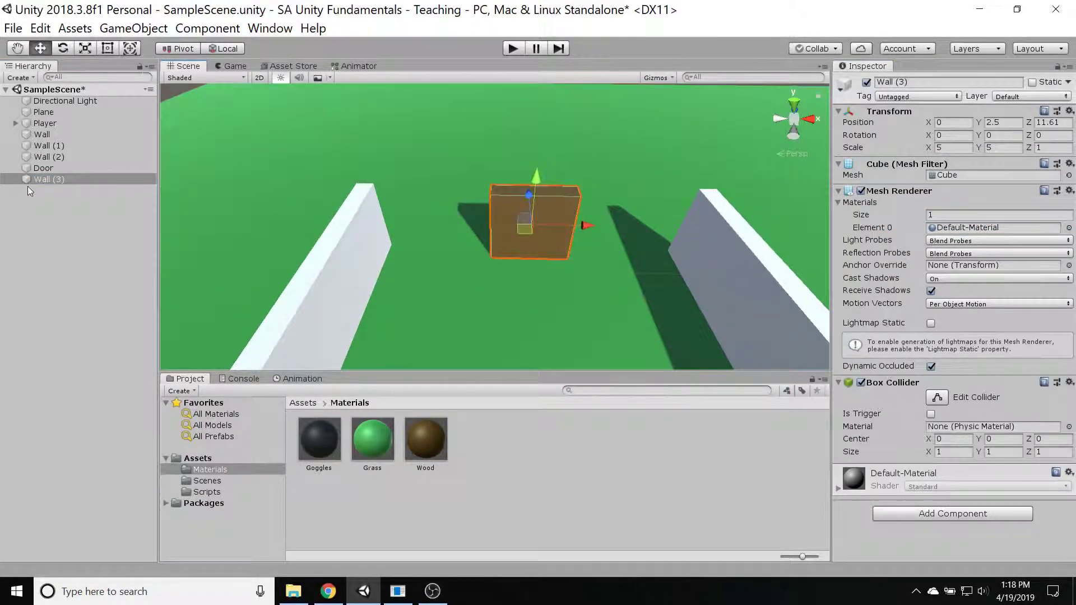
drag(587, 227, 493, 244)
key(f)
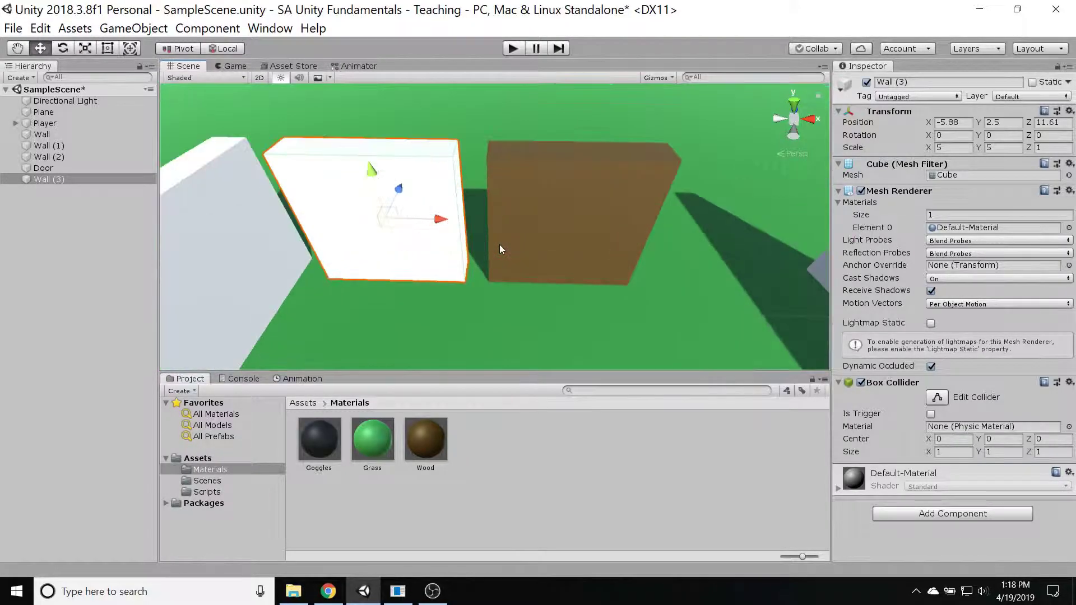
Step: Widen Wall (3) to an X scale of about 7.4 and shift it to X -6.2, filling the gap between Door and side wall
click(85, 48)
mouse_move(441, 220)
mouse_down()
mouse_move(463, 226)
mouse_move(440, 224)
mouse_up()
key(w)
middle_drag(439, 269, 468, 179)
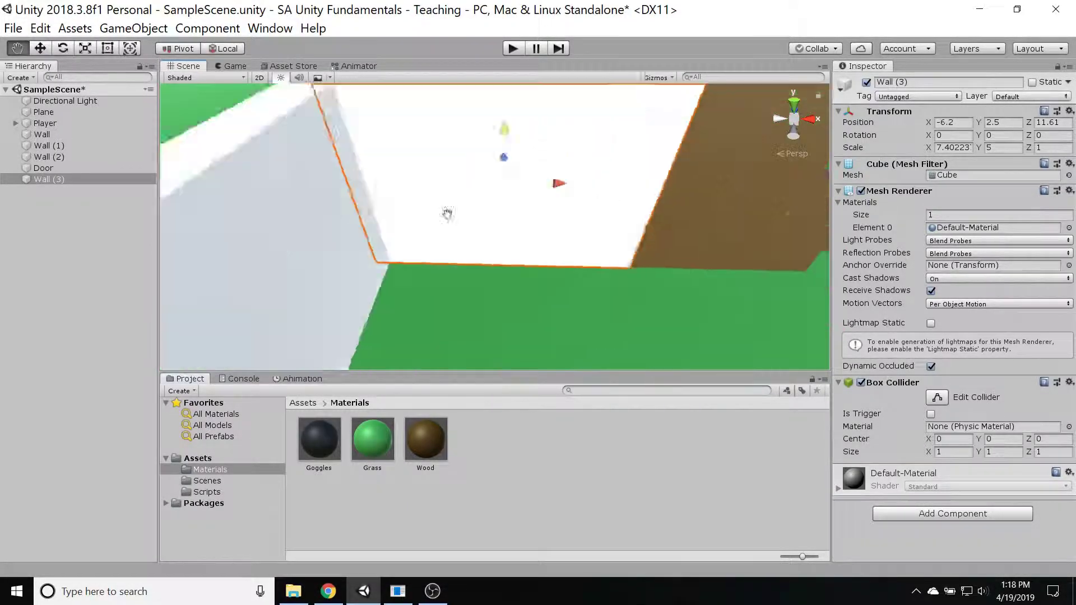
scroll(447, 213, down, 10)
click(18, 217)
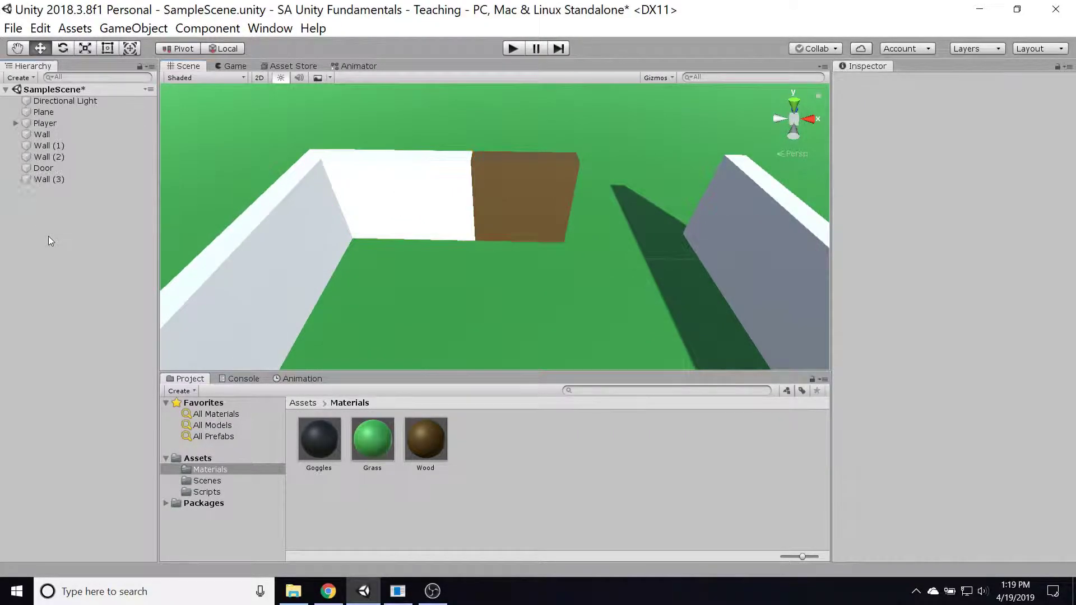
Step: Duplicate Wall (3) and set the copy's X position to 6.2 to close the gap on the Door's other side
click(40, 179)
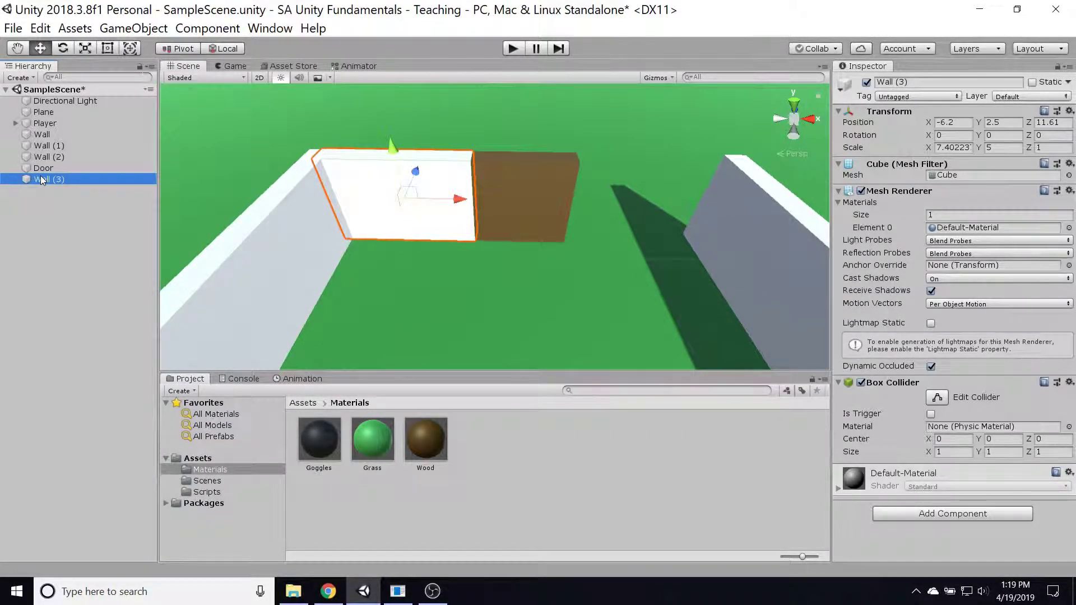
key(ctrl+d)
click(947, 122)
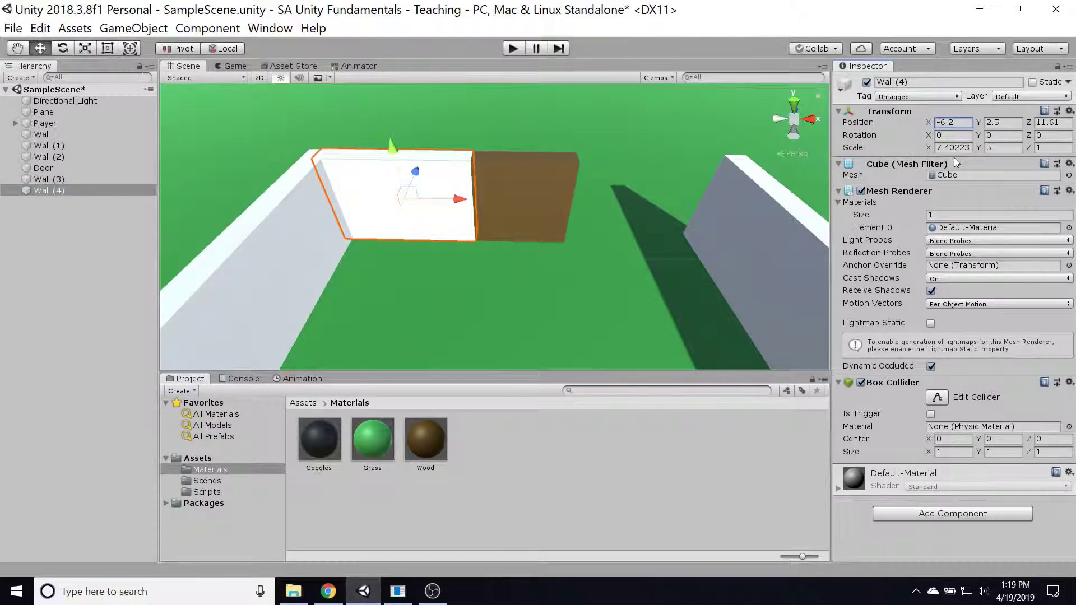
key(Delete)
scroll(442, 258, down, 4)
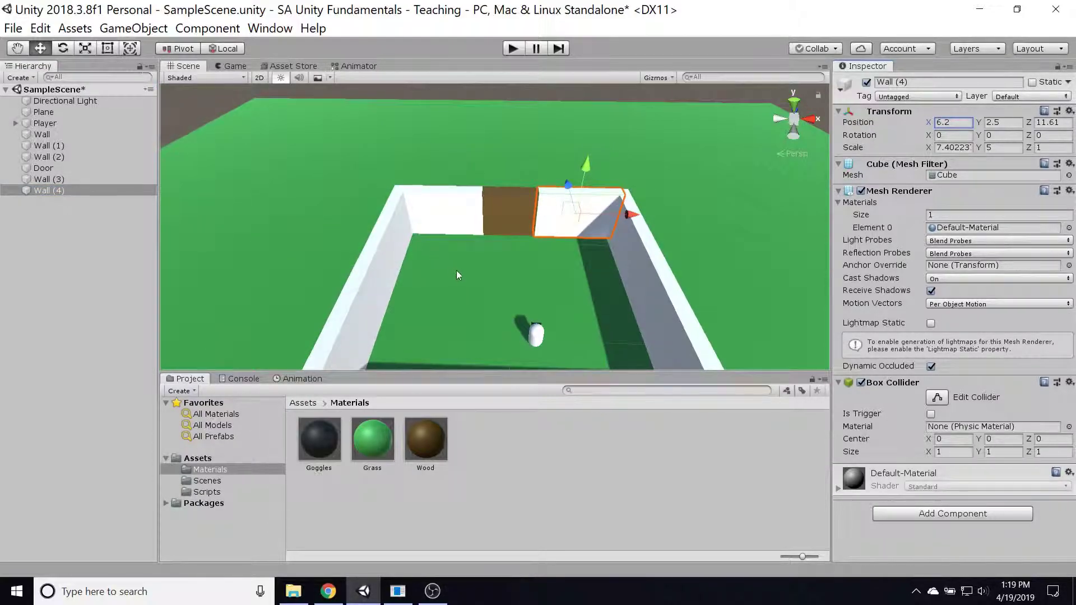
right_drag(457, 271, 436, 256)
middle_drag(442, 267, 454, 241)
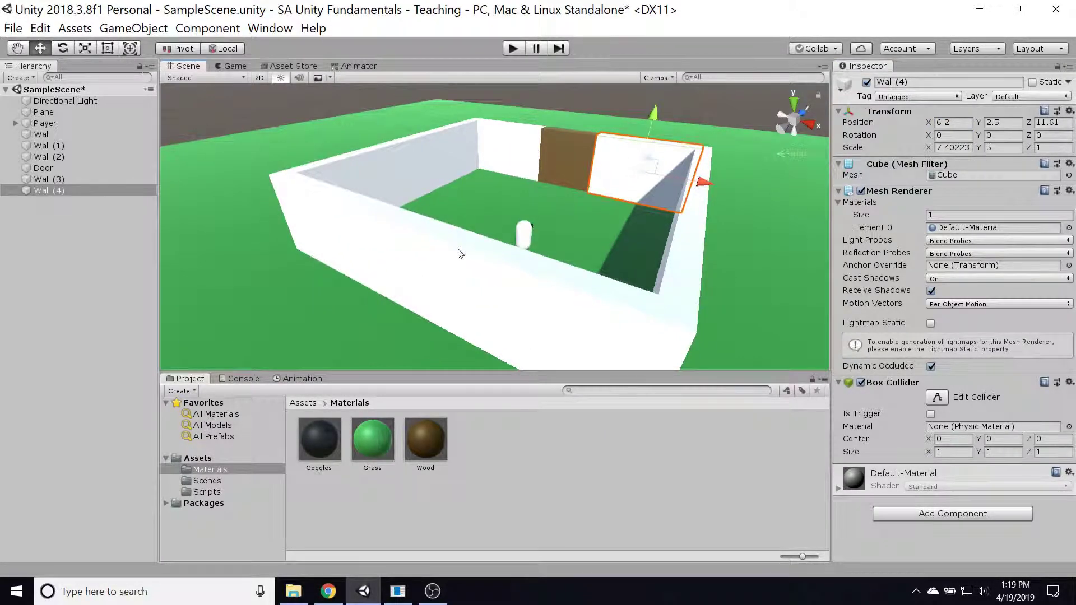
Step: Go through the wall and Door objects one by one in the hierarchy to identify each piece in the scene
click(42, 138)
key(Down)
key(Down)
key(Down)
key(Down)
key(Down)
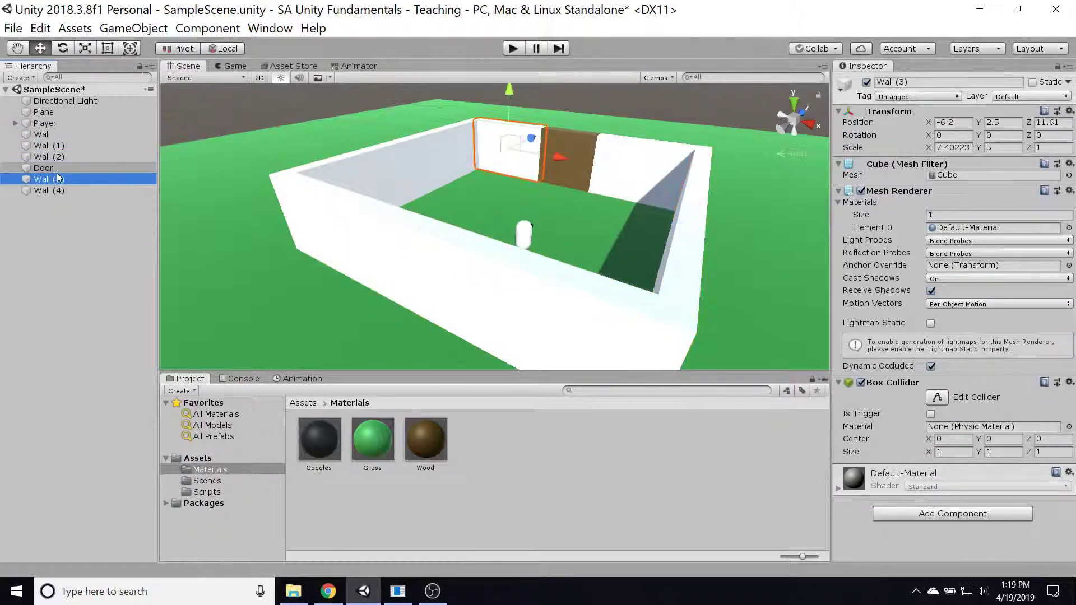
key(Up)
key(Up)
key(Up)
key(Up)
key(Up)
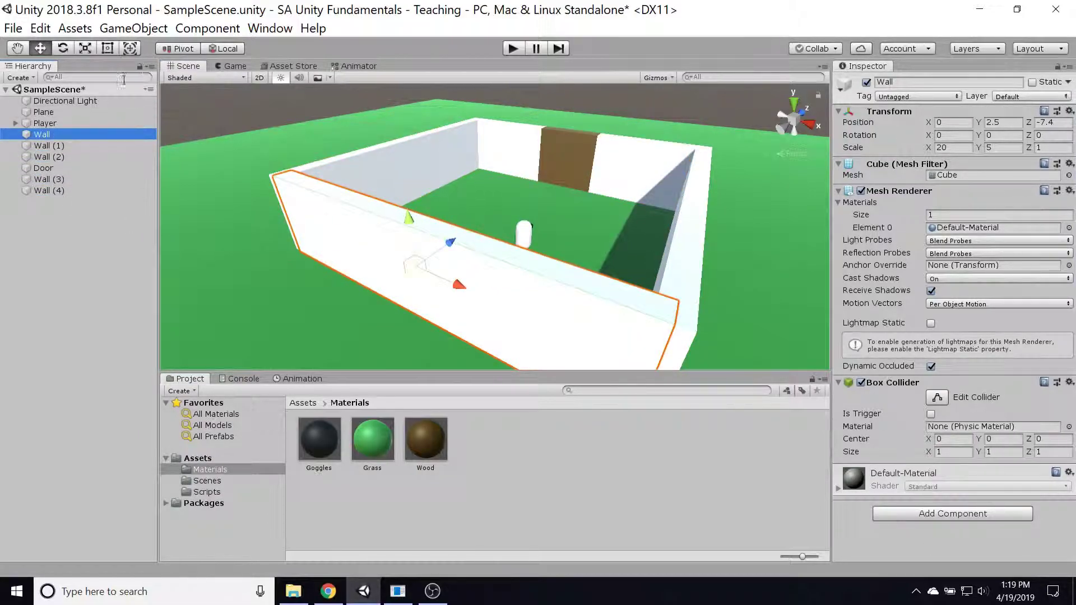
Step: Create an empty game object and set its position to 0, 0, 0
click(133, 28)
click(146, 53)
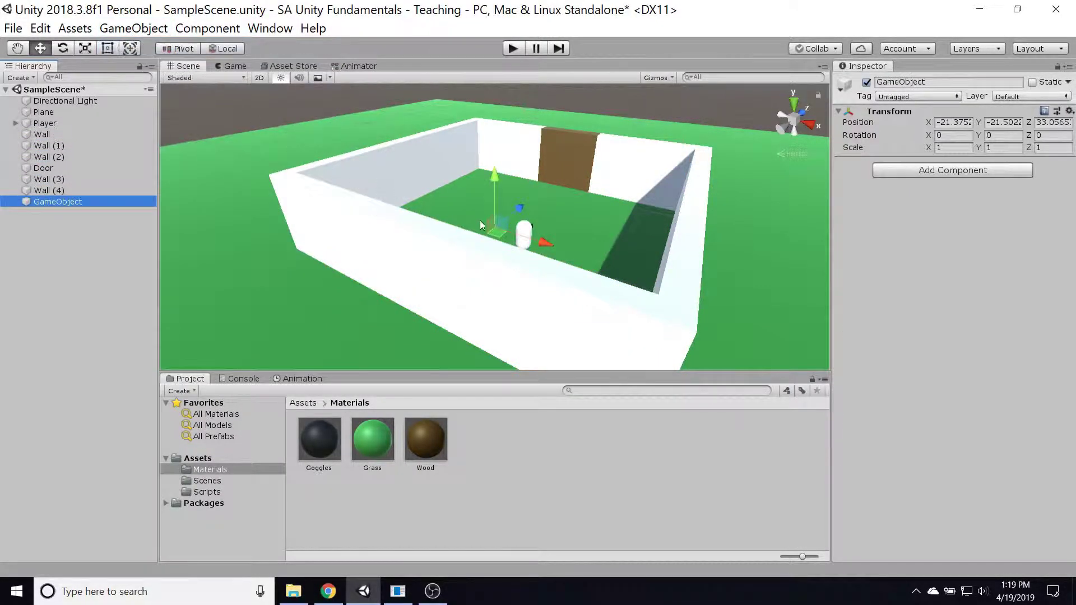
click(947, 122)
text(0)
key(Tab)
text(0)
key(Tab)
text(0)
key(Tab)
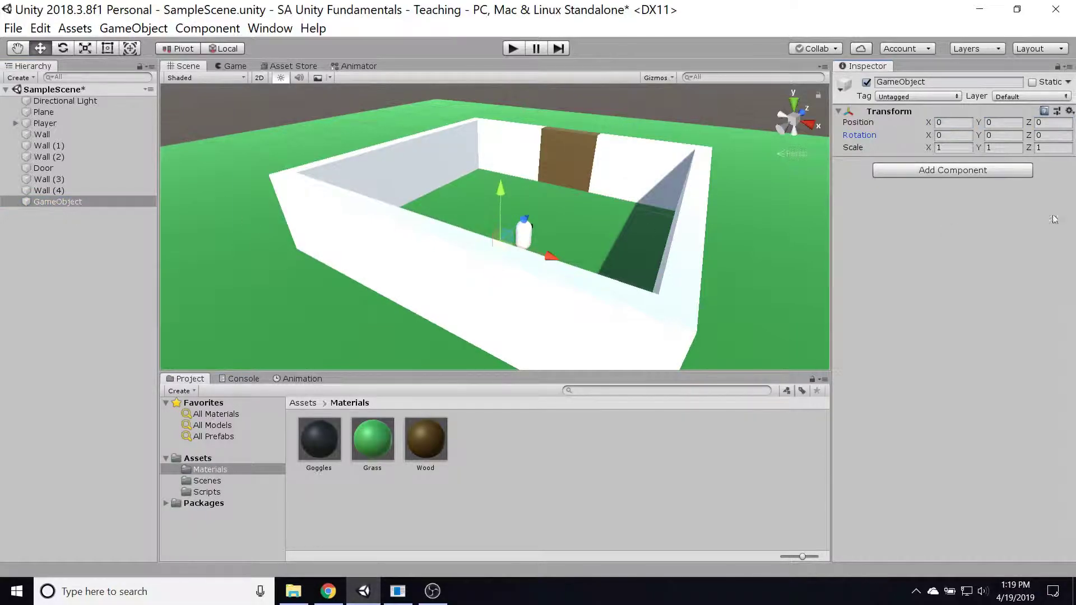
Step: Make all the walls and the Door children of the empty GameObject
click(45, 133)
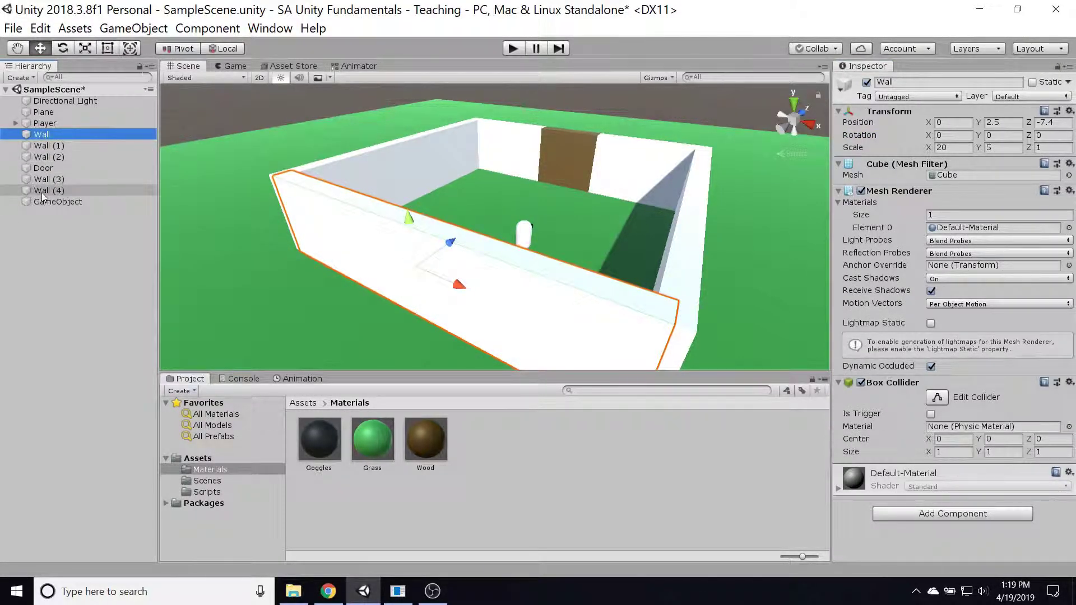
shift+click(43, 193)
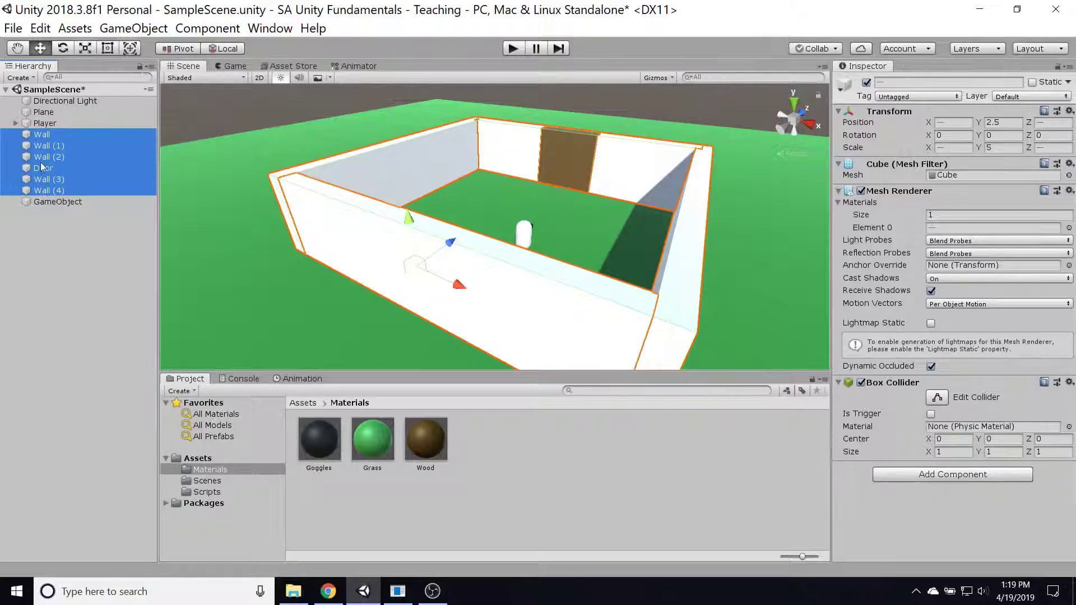
drag(45, 149, 58, 206)
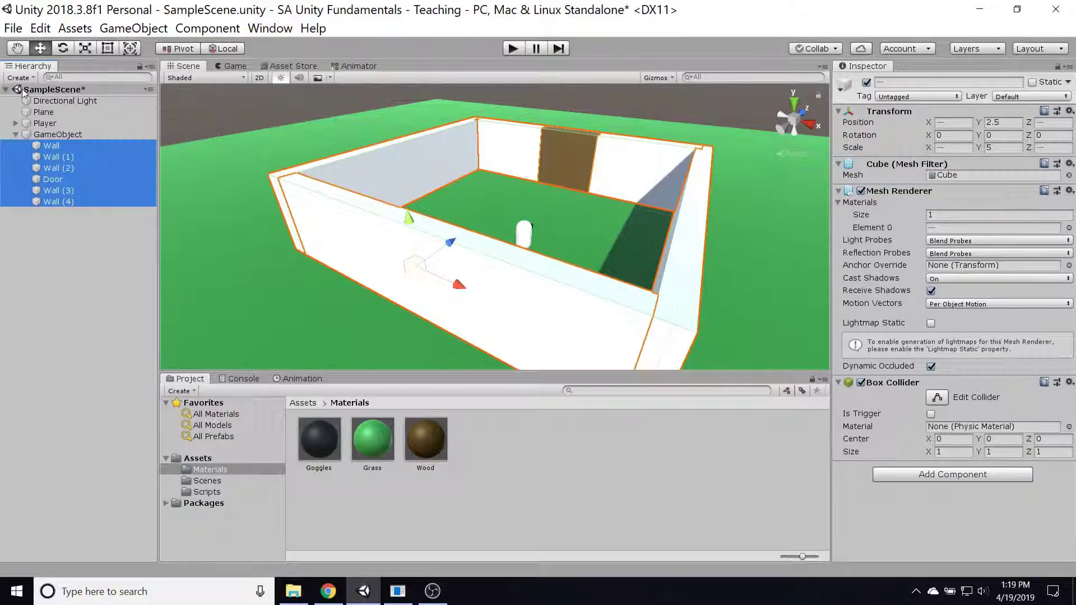
Step: Rename the parent object to Escape Room and leave its child list expanded
click(56, 133)
click(56, 133)
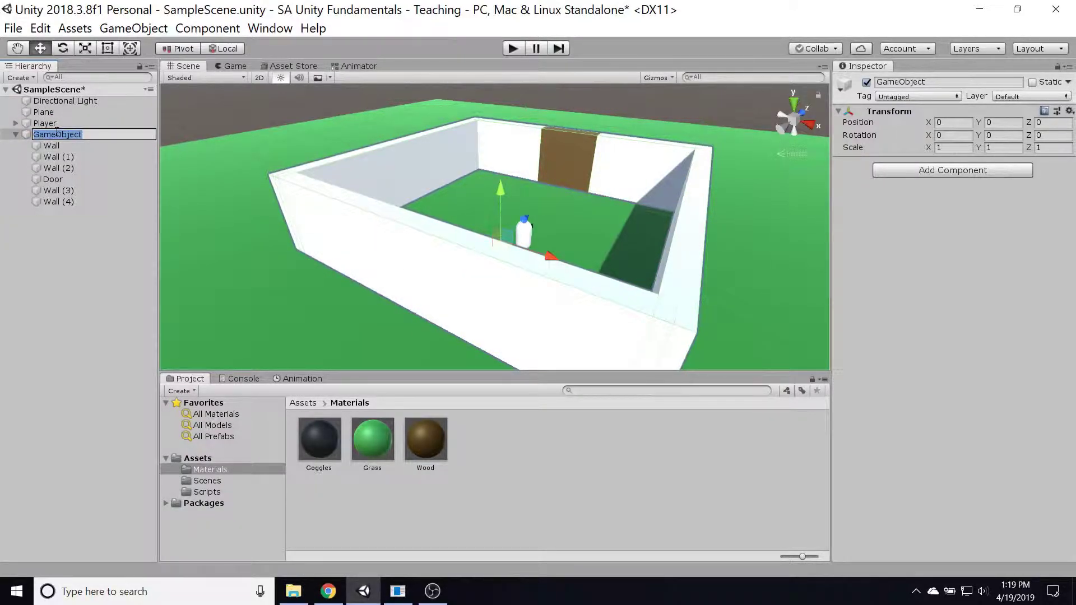
text(Escape Room)
key(Return)
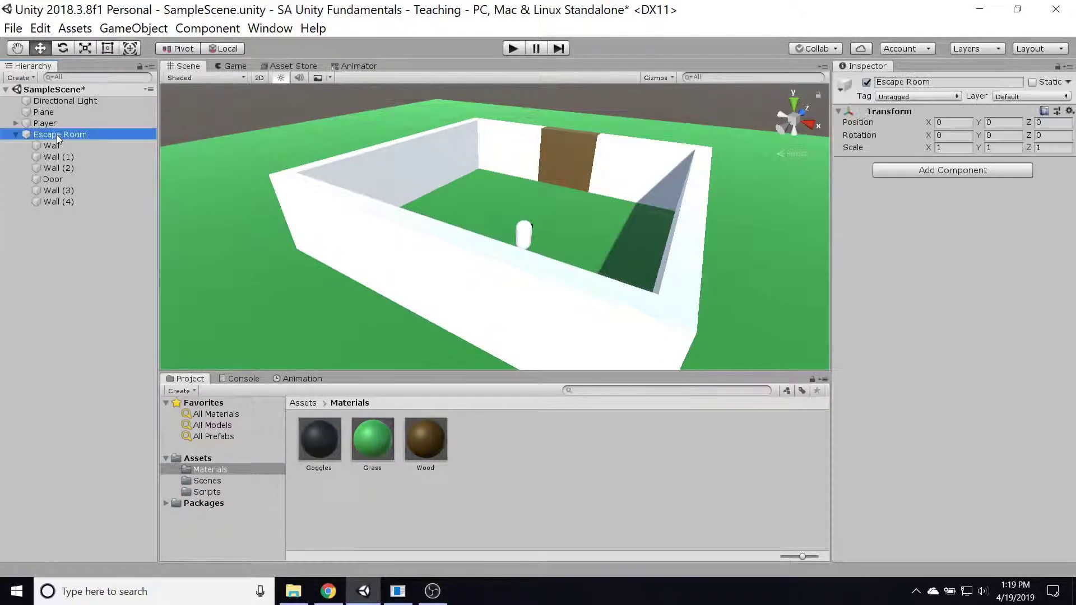
key(Left)
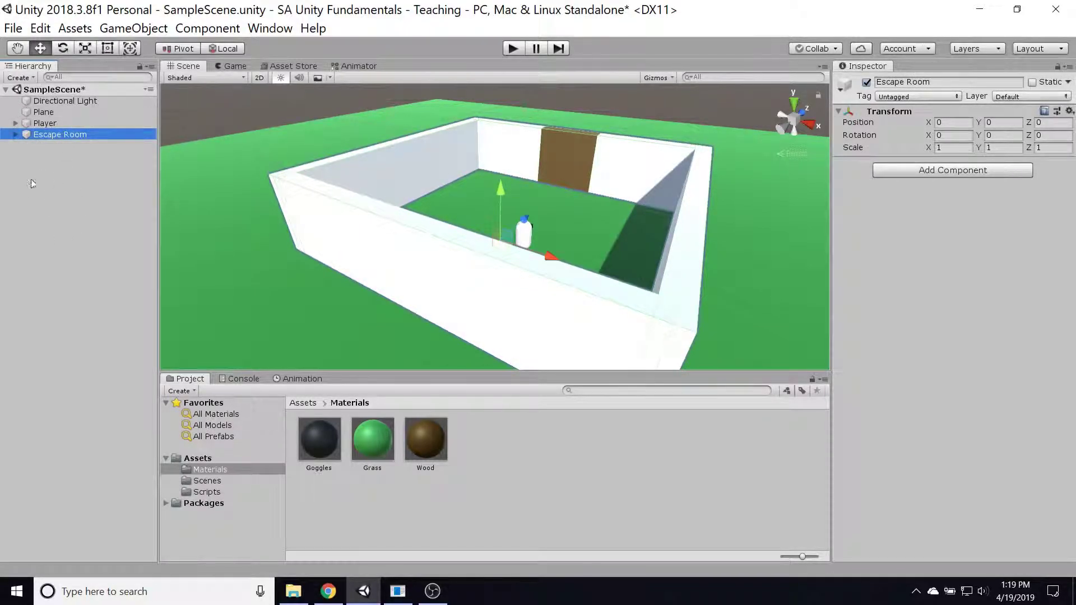
key(Right)
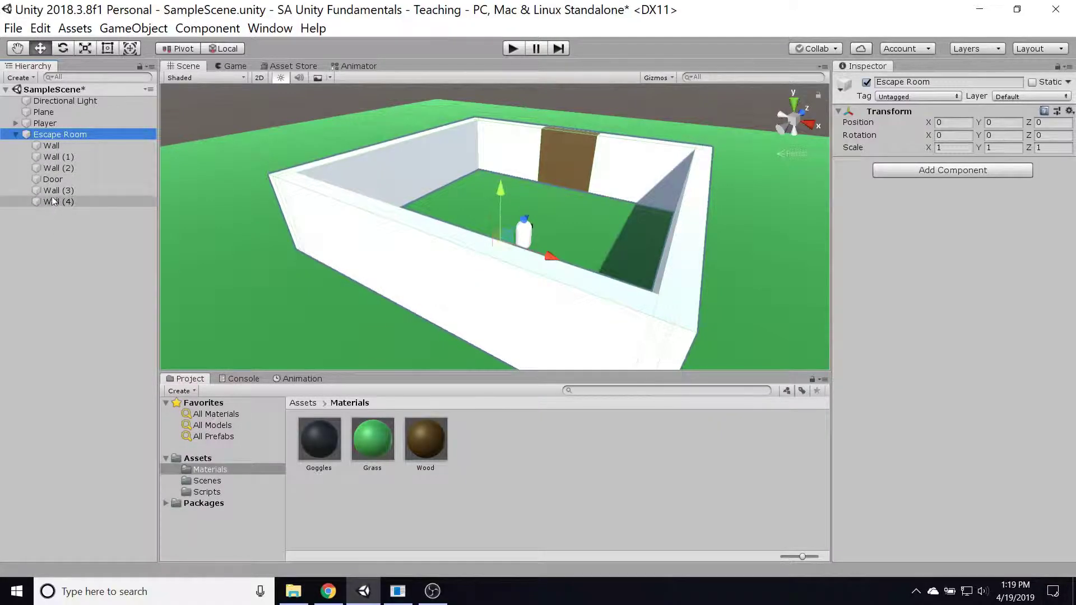
Step: Examine the walled room and its door from several angles and distances in the scene
right_drag(504, 235, 401, 236)
scroll(402, 240, down, 5)
scroll(472, 262, up, 6)
scroll(465, 244, down, 5)
right_drag(465, 244, 642, 220)
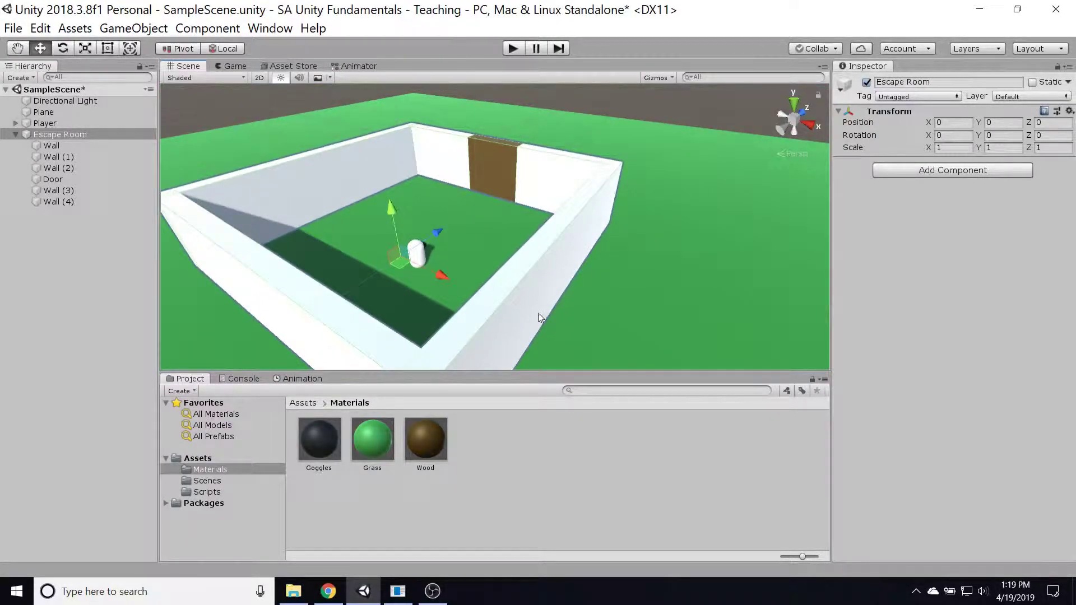
scroll(535, 313, up, 6)
alt+drag(413, 220, 576, 245)
middle_drag(576, 245, 566, 266)
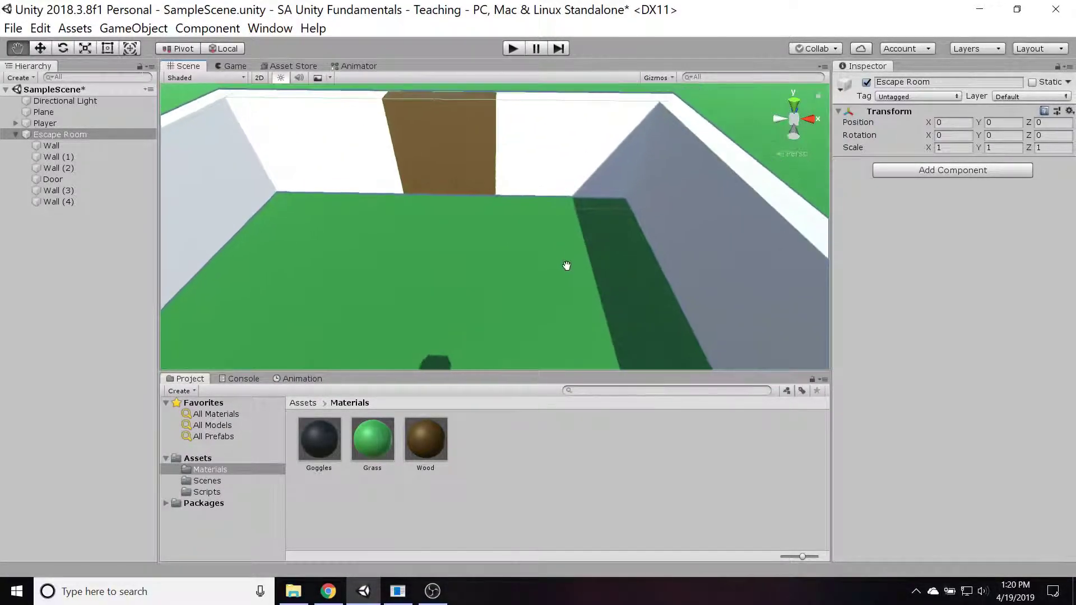
Step: Select the first wall inside Escape Room and save the scene
click(51, 146)
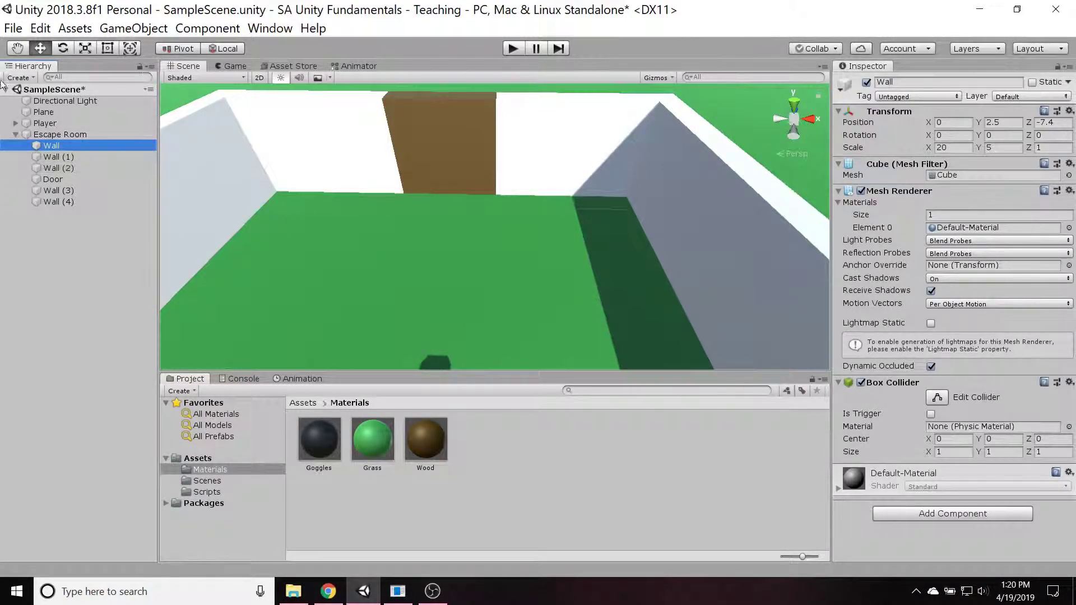
click(13, 28)
click(34, 87)
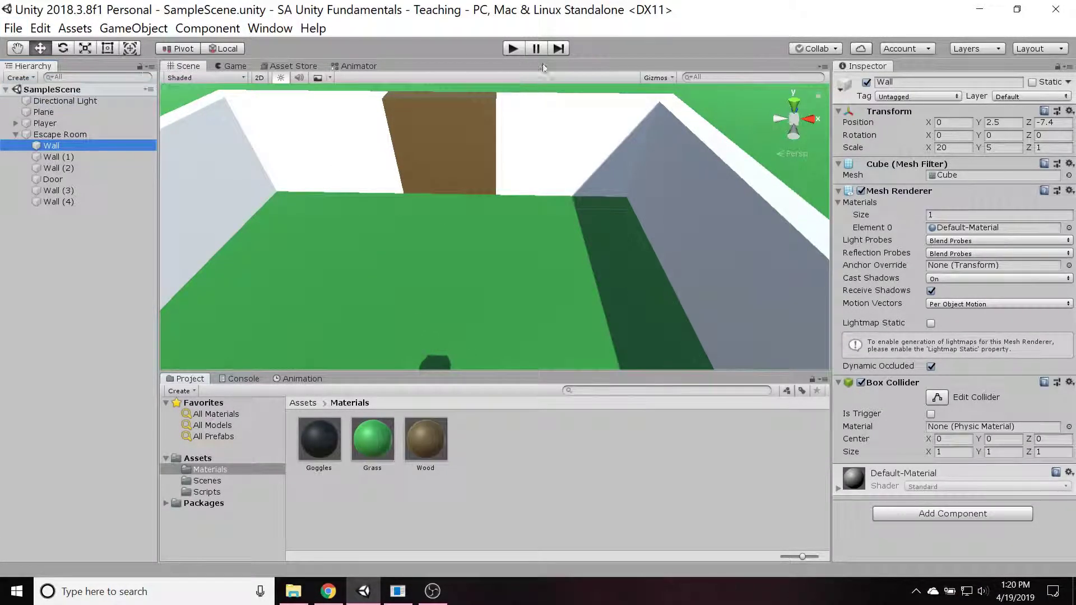
Step: Play-test the scene, moving the player sideways and forward inside the room
click(513, 48)
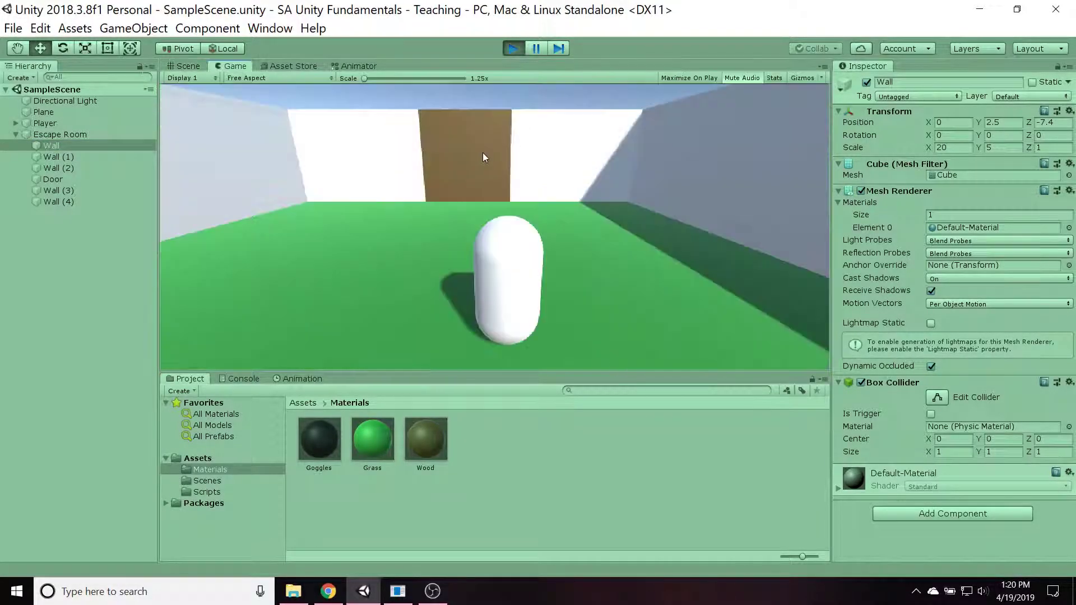
key(d)
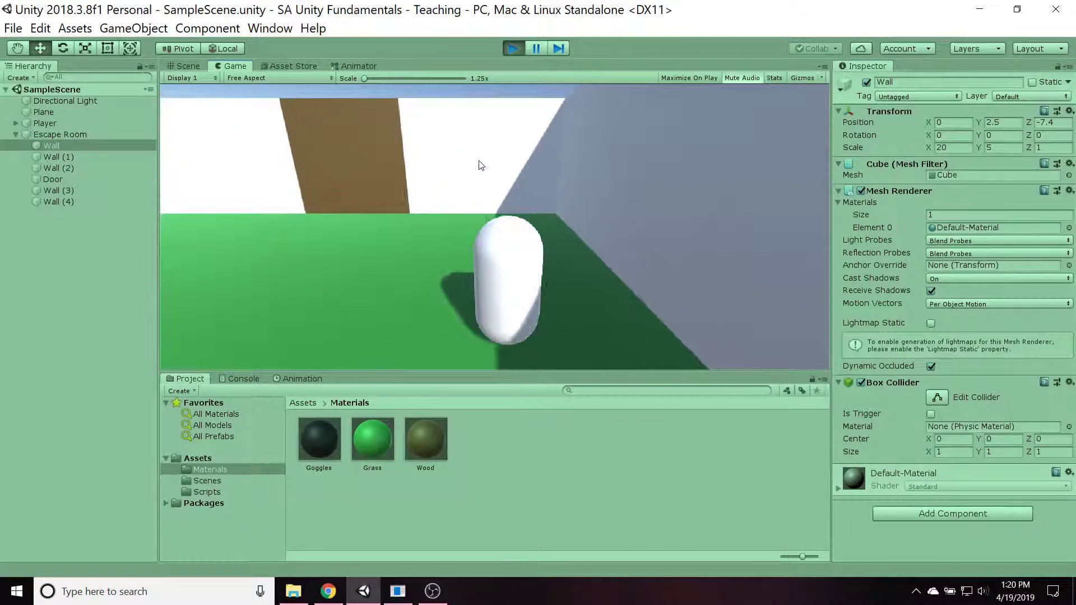
key(a)
key(w)
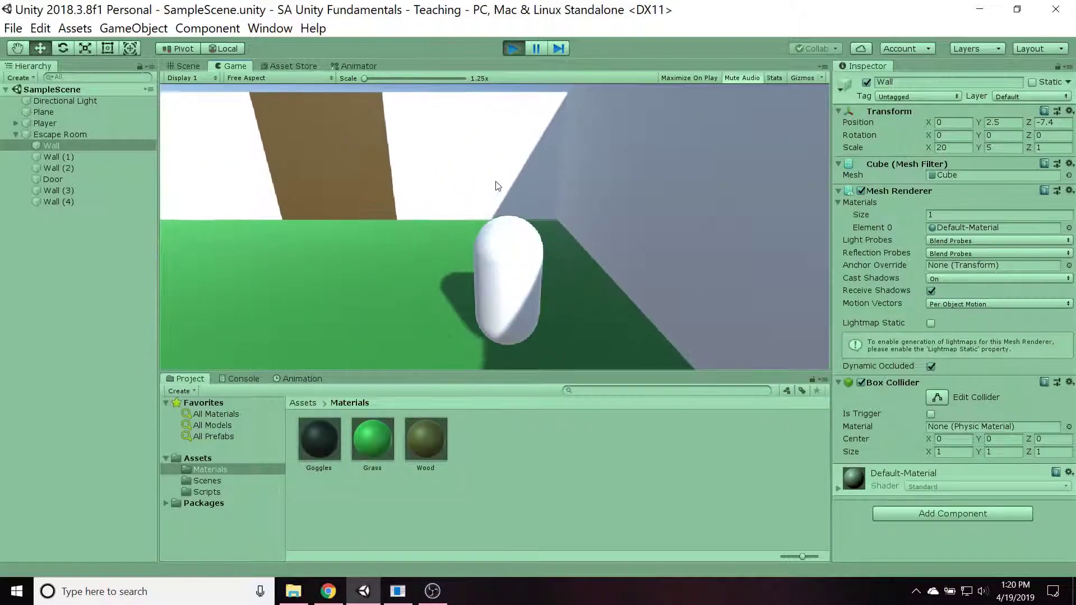
key(a)
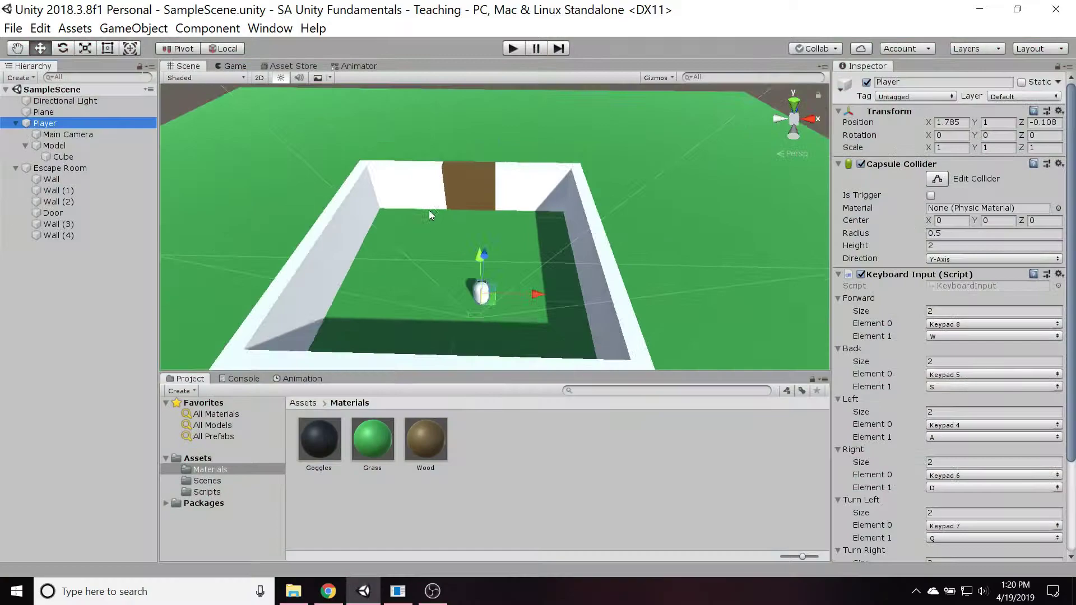
alt+drag(428, 211, 441, 289)
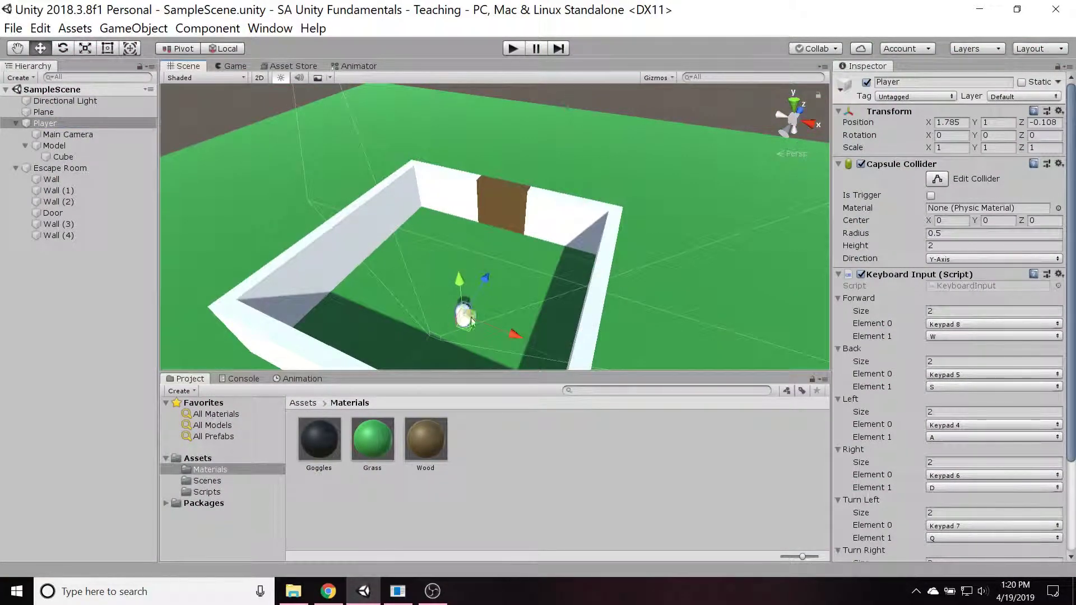
middle_drag(442, 312, 398, 259)
scroll(418, 231, up, 4)
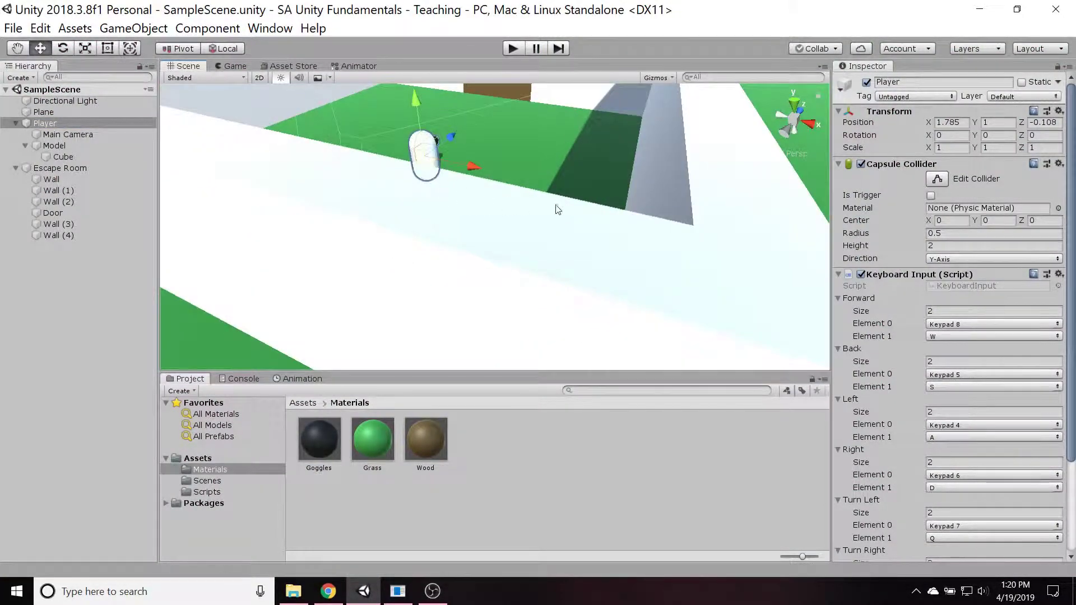
middle_drag(563, 208, 536, 258)
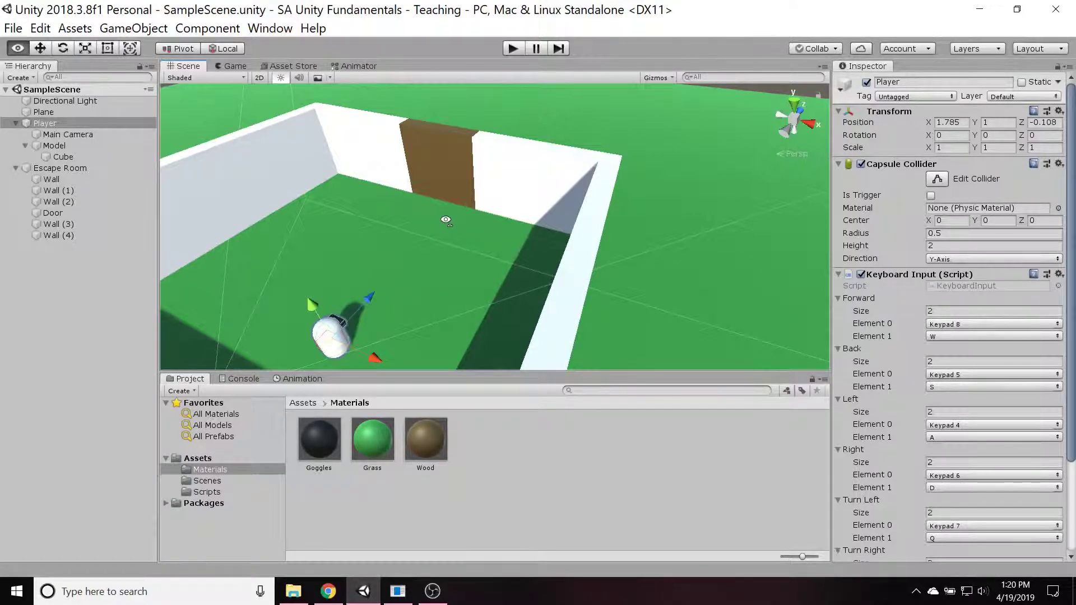
Step: Add a Rigidbody component to the Player object and save the scene
alt+drag(452, 230, 395, 173)
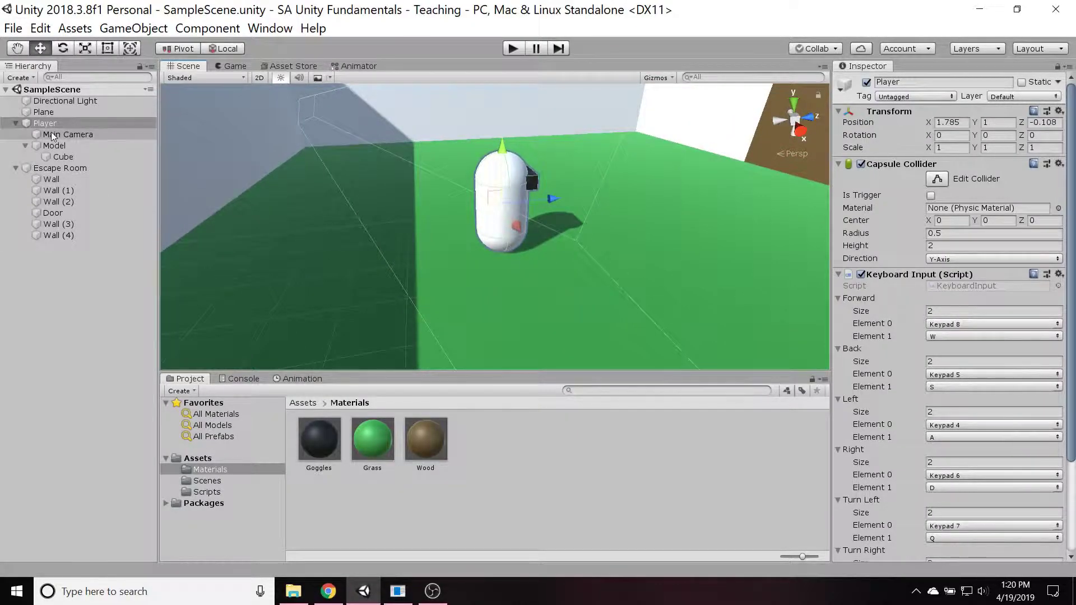
scroll(986, 319, down, 4)
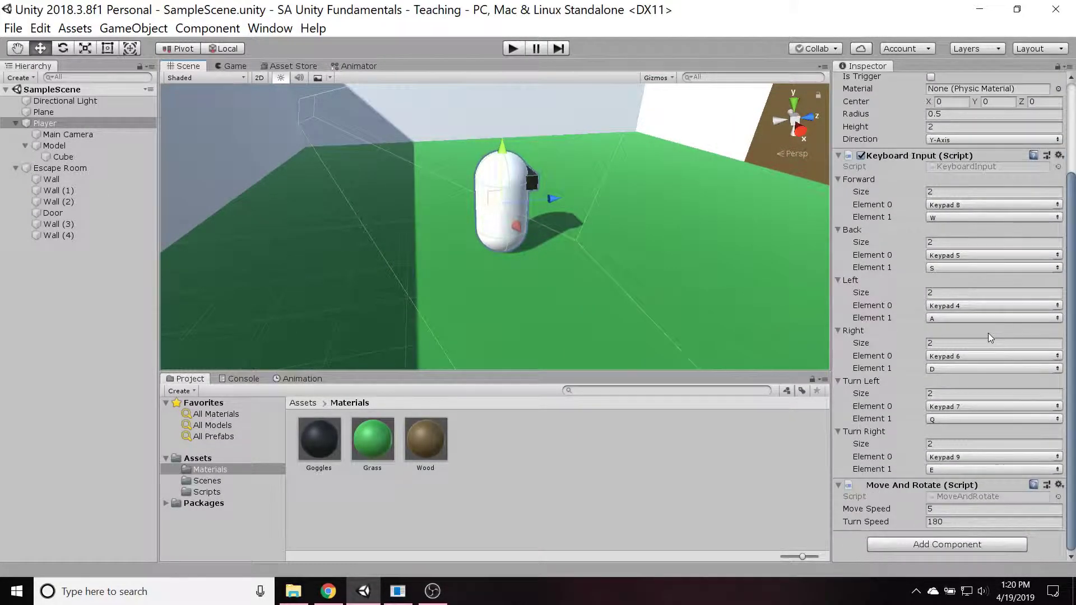
click(936, 549)
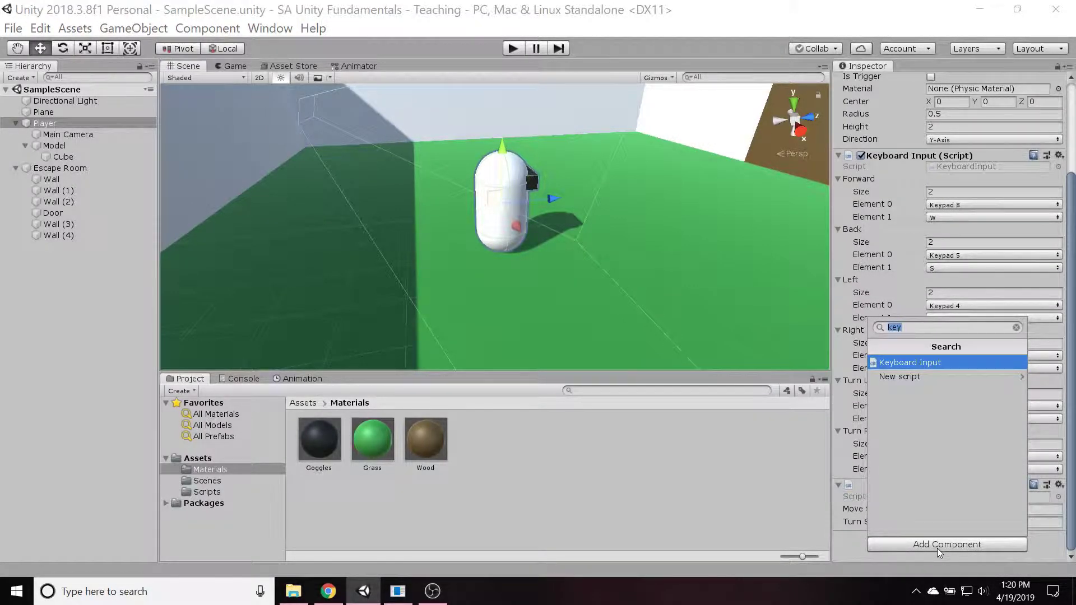
text(rigi)
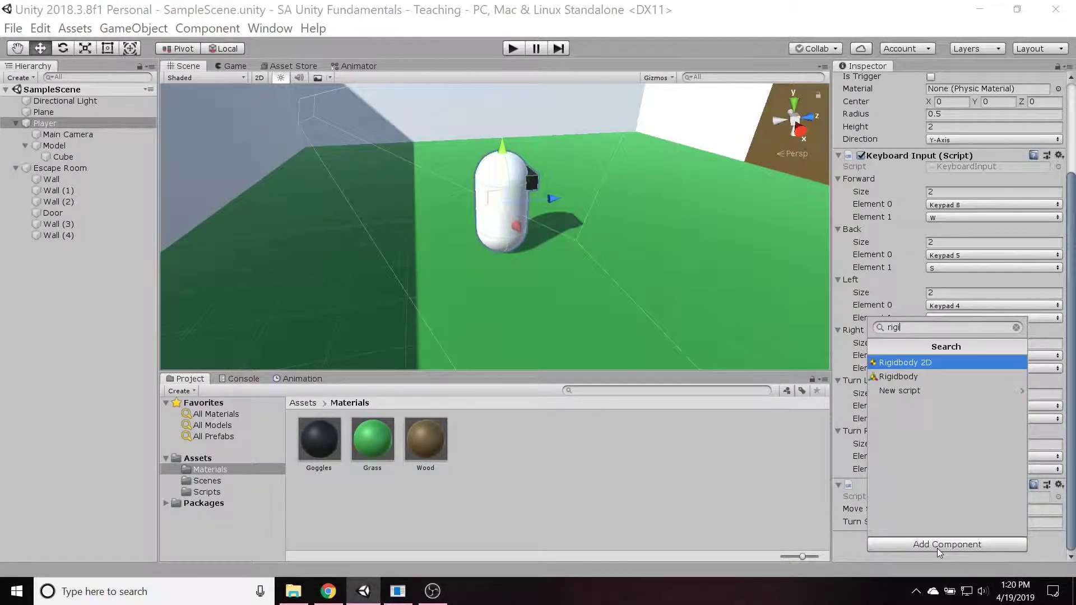
key(Down)
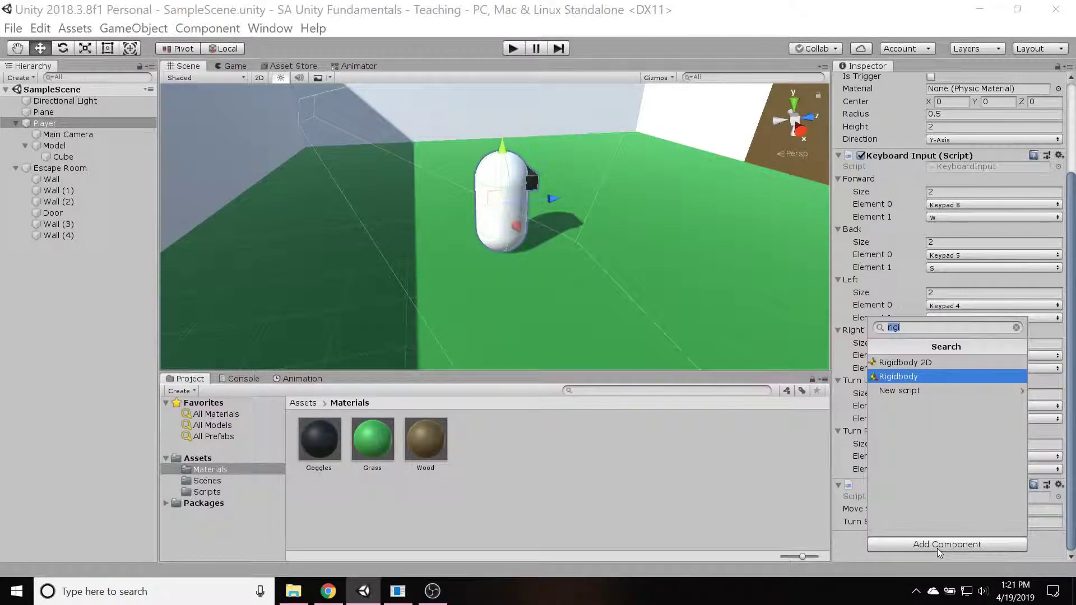
key(Return)
scroll(927, 437, down, 3)
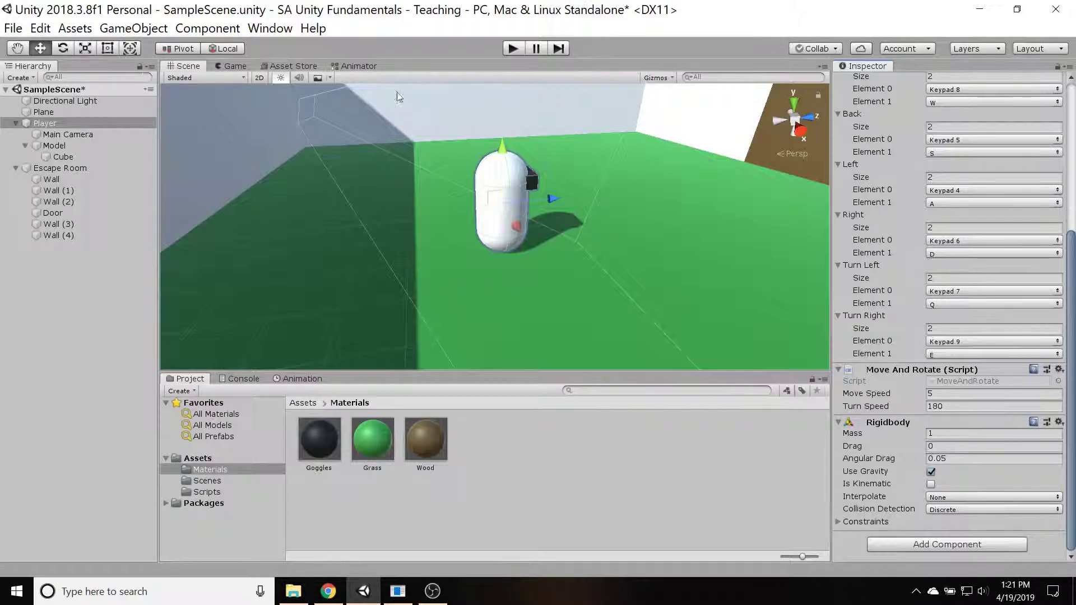
click(13, 28)
click(34, 87)
Step: Play-test the scene by turning the player, inspect its capsule up close in the Scene view, and stop the test
click(510, 48)
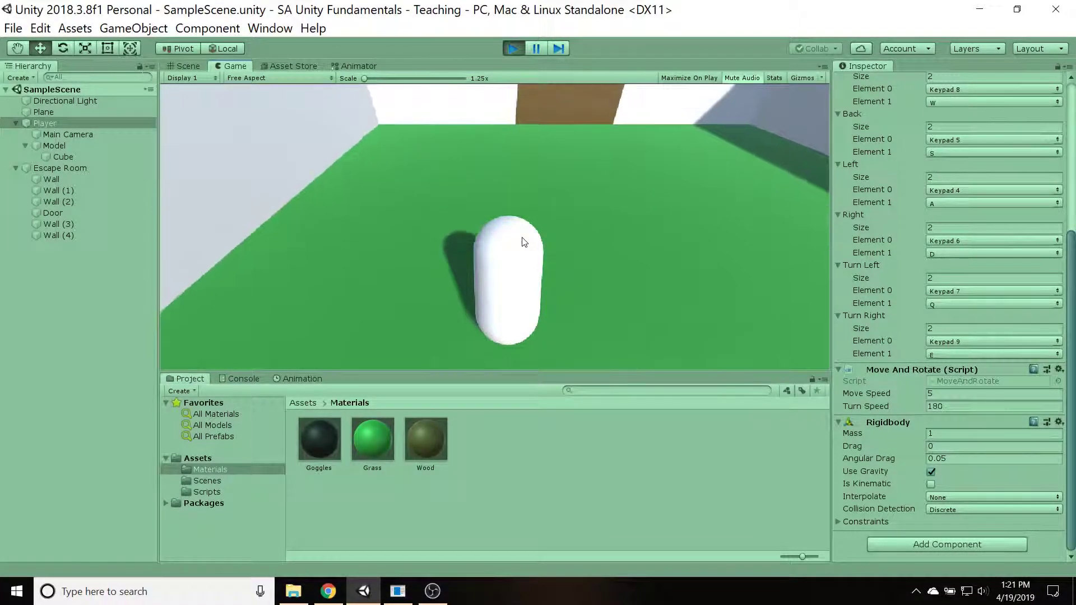
key(q)
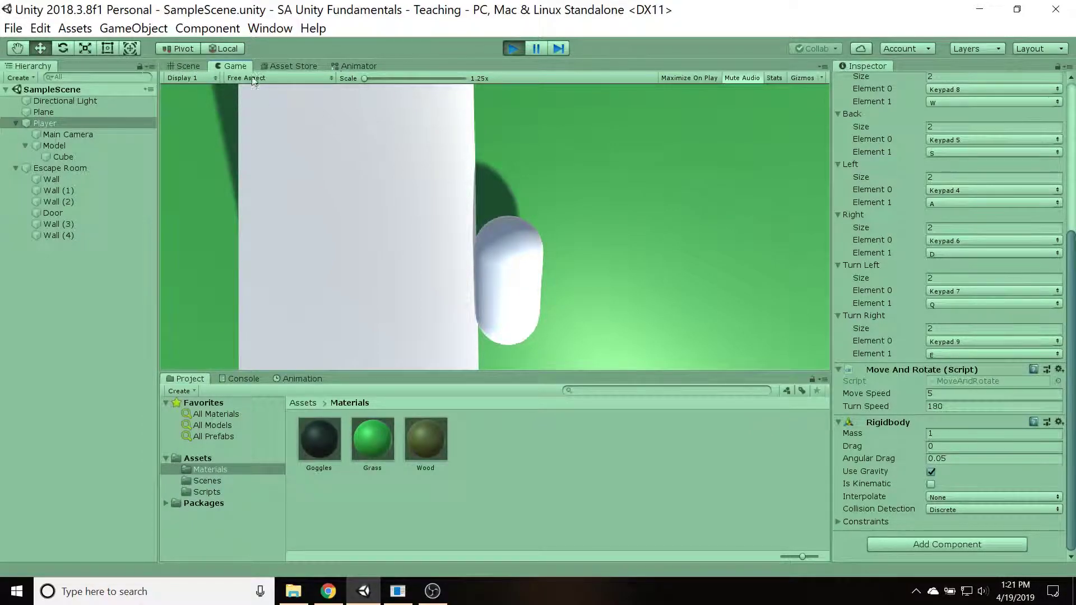
click(185, 67)
middle_drag(528, 123, 634, 178)
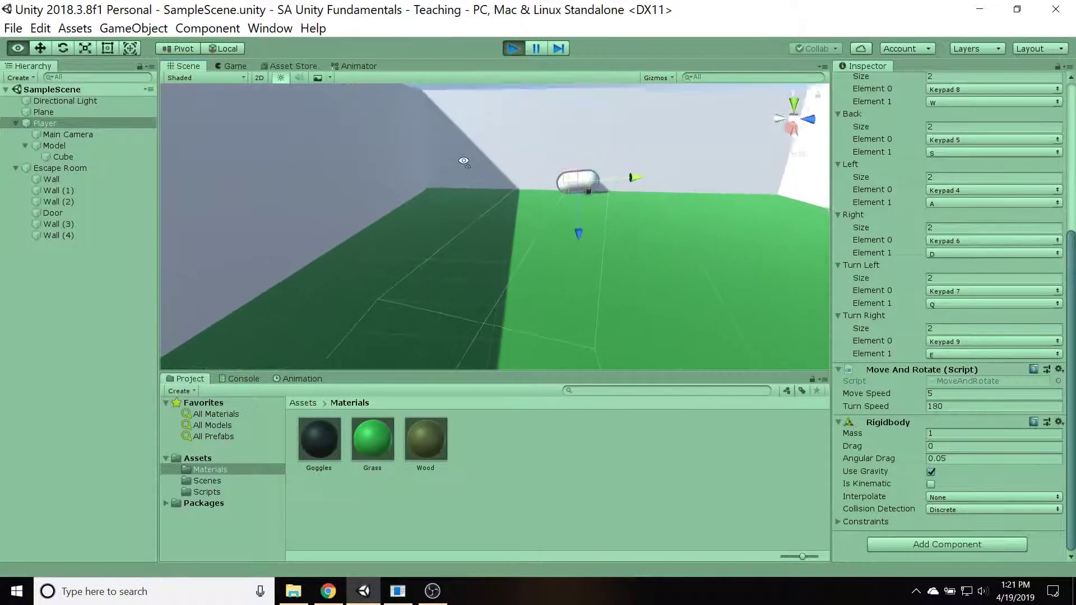
scroll(577, 160, up, 8)
middle_drag(715, 107, 598, 189)
scroll(602, 181, up, 4)
scroll(606, 192, down, 3)
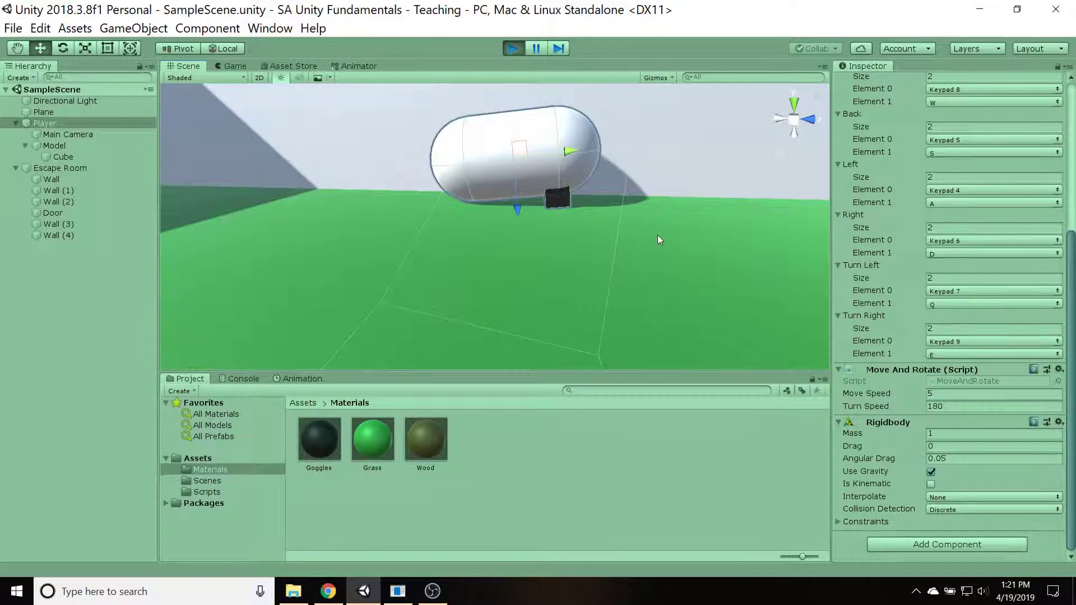
click(512, 48)
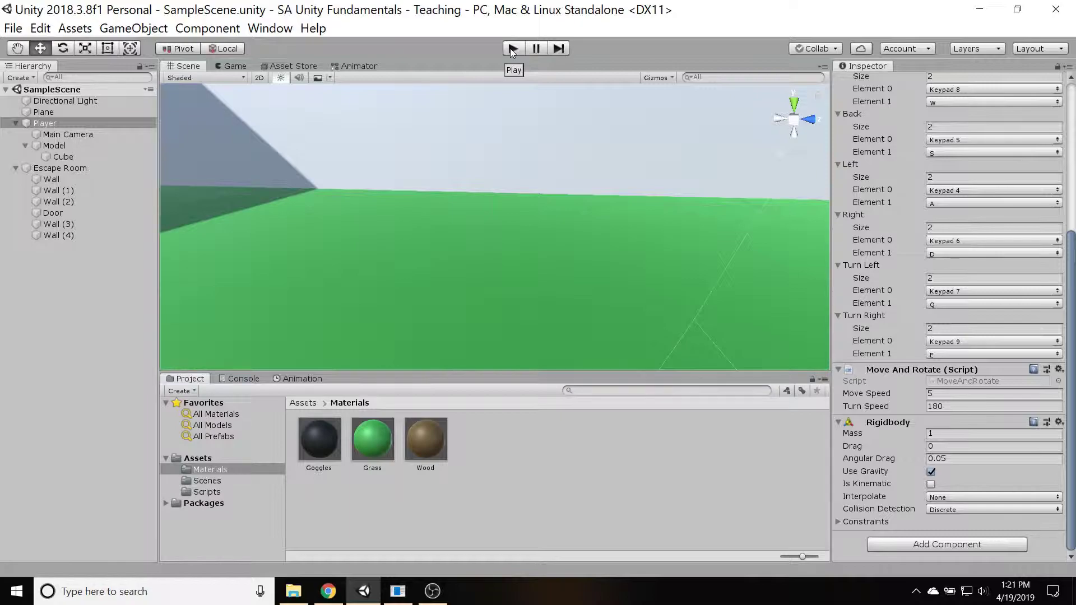
Step: Focus on the player's Model and examine its rounded base and goggles from several angles
double_click(56, 145)
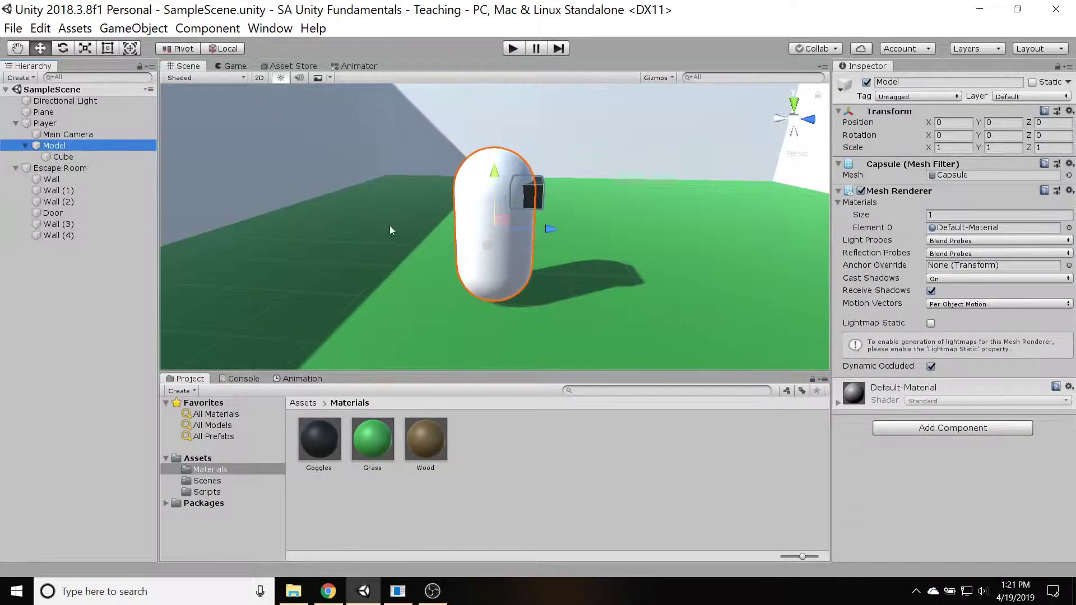
right_drag(388, 226, 483, 179)
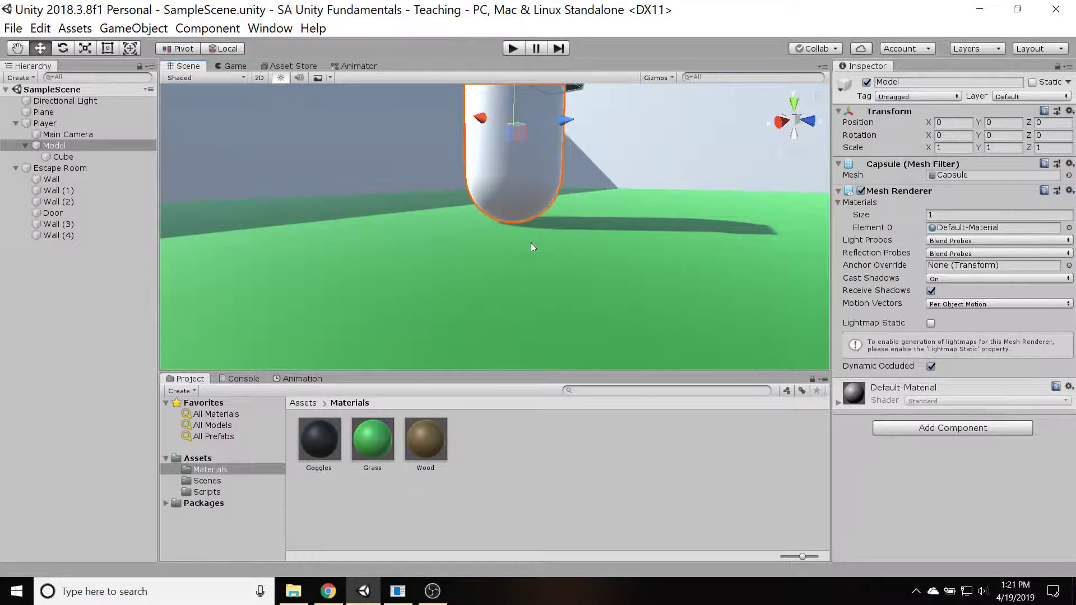
middle_drag(615, 152, 555, 300)
scroll(499, 291, up, 5)
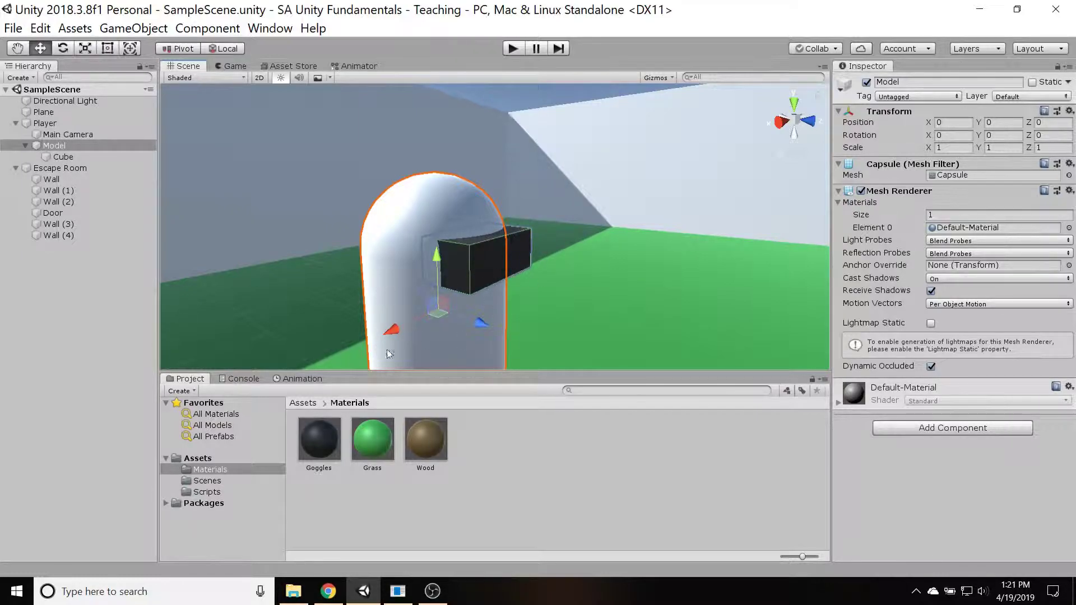
right_drag(407, 288, 522, 266)
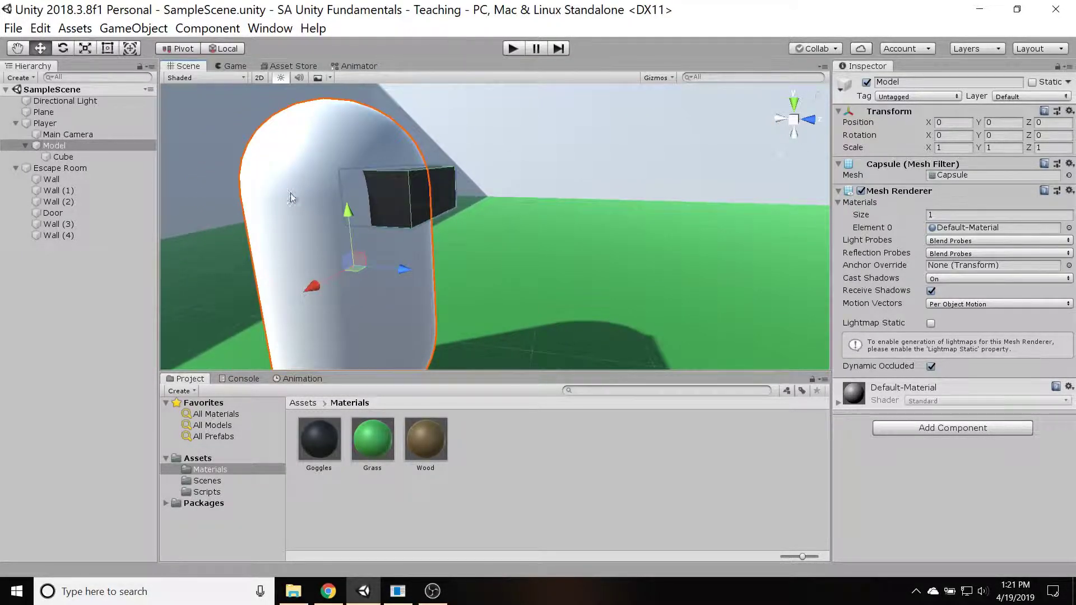
Step: Disable Use Gravity on the Player object's Rigidbody component
click(50, 129)
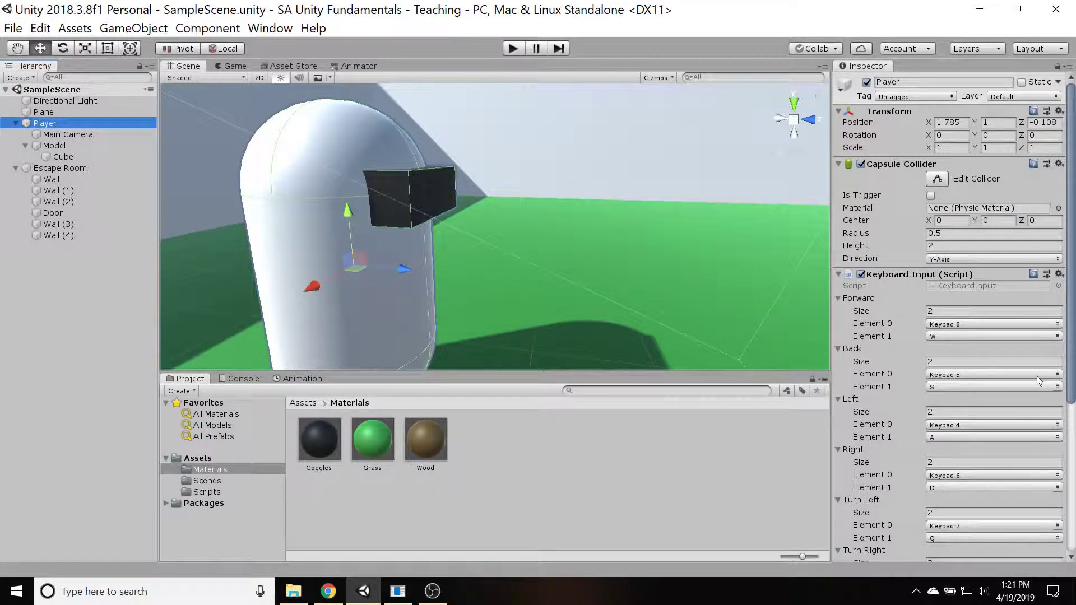
scroll(997, 328, down, 2)
scroll(997, 329, down, 3)
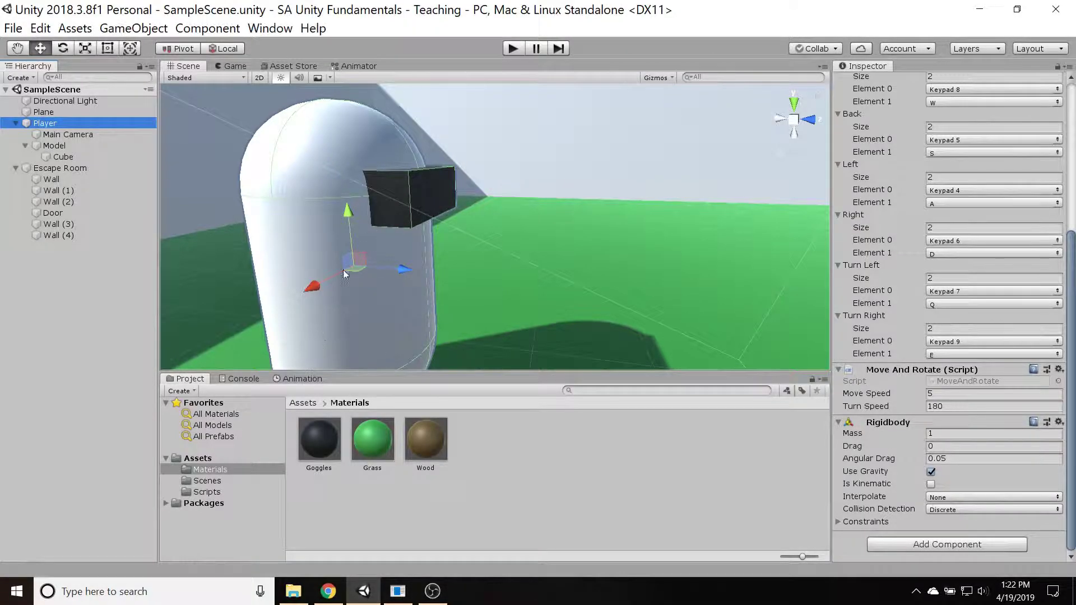
middle_drag(401, 199, 445, 152)
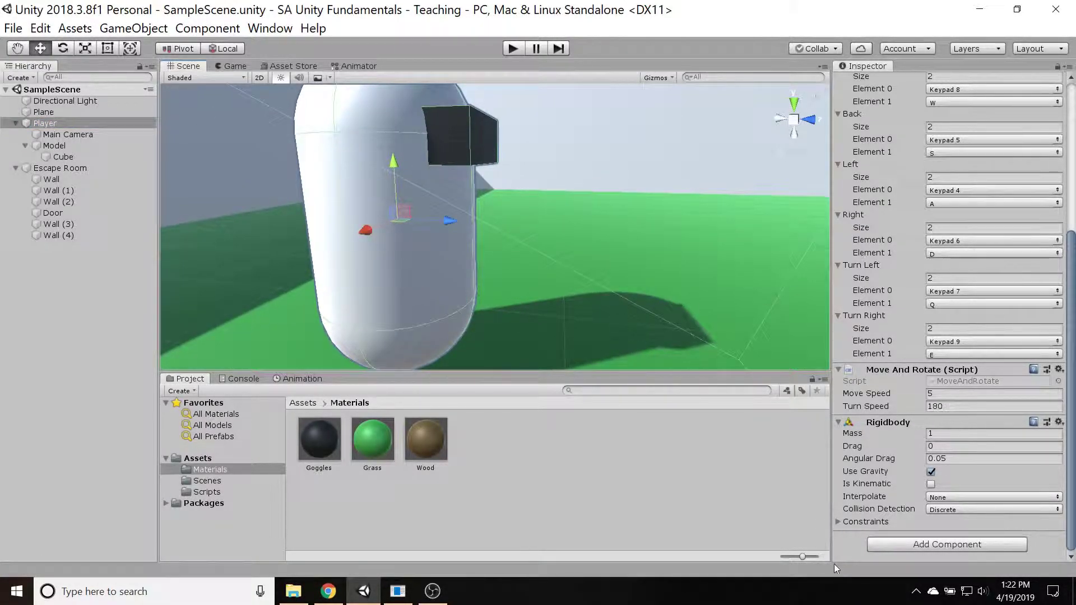
click(931, 472)
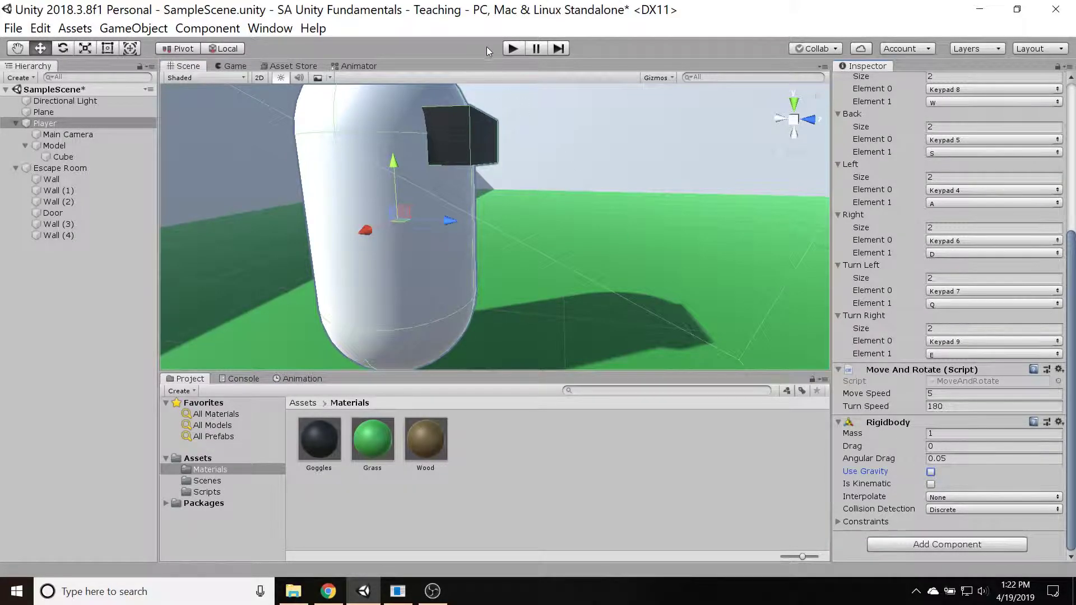
Step: Start a play-test and move the player forward and back while turning it both ways
key(ctrl+p)
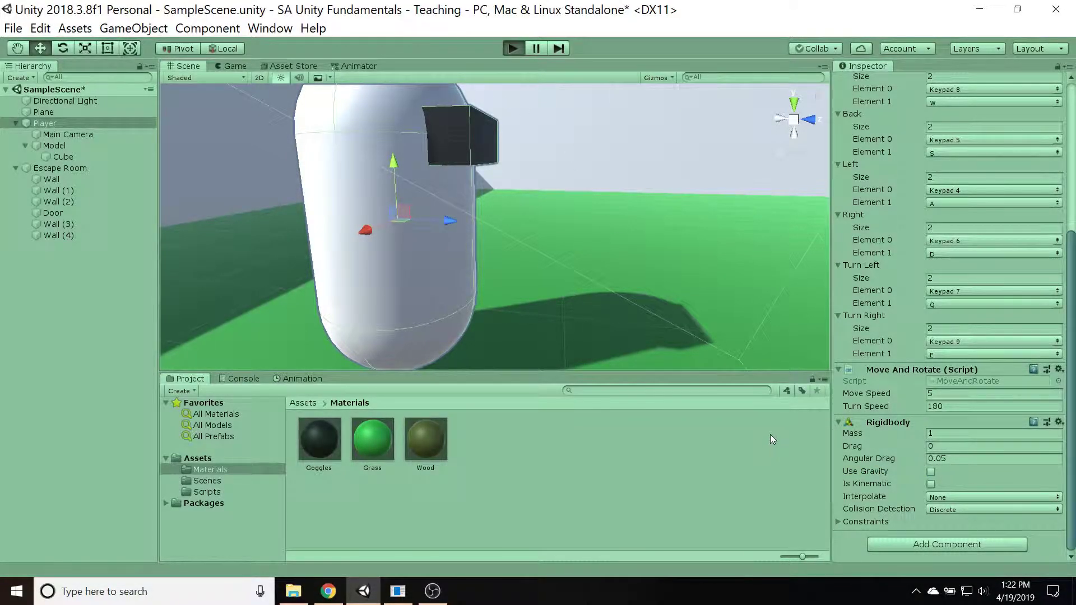
key(w)
key(q)
key(e)
key(s)
key(q)
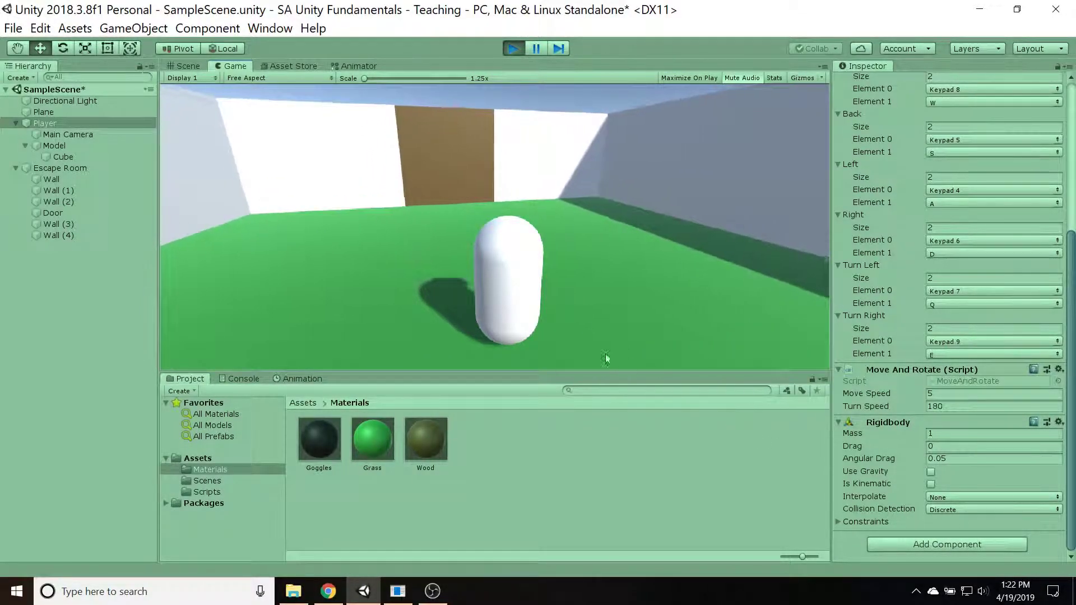
Step: Raise the Player above the floor in the Scene view during play and return to the Game view
click(178, 65)
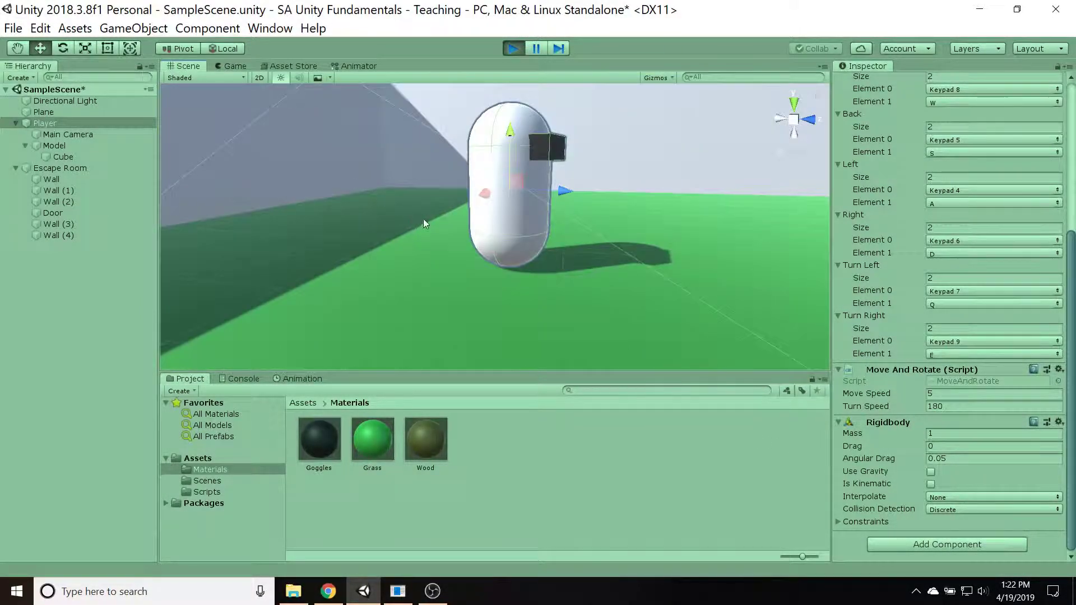
middle_drag(393, 228, 315, 274)
drag(334, 240, 325, 119)
click(232, 66)
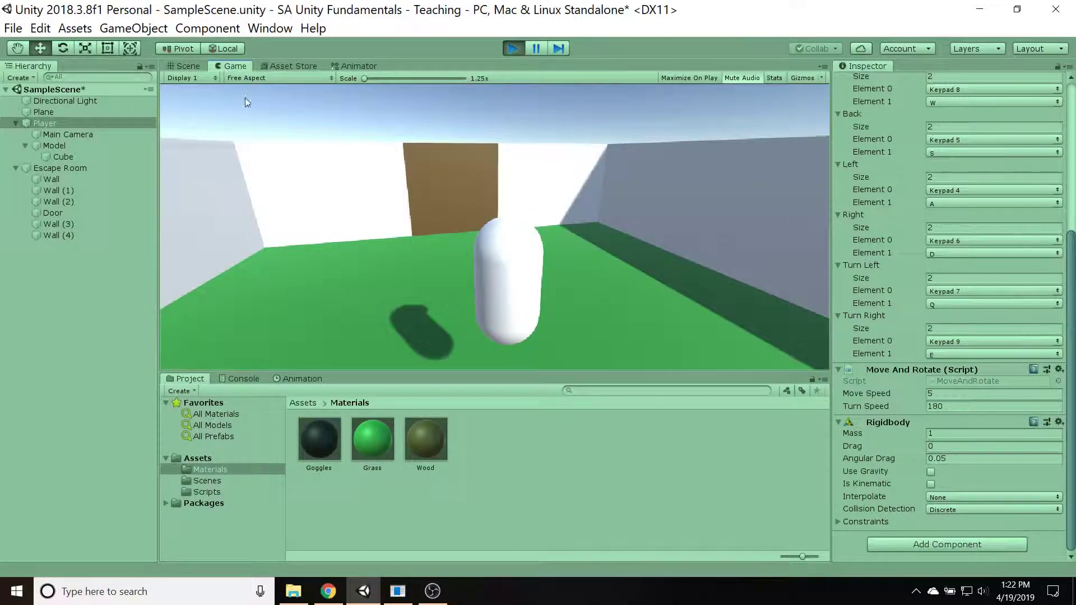
Step: Test the raised player's movement and turning inside the room in the running game
key(q)
key(w)
key(s)
key(e)
key(q)
key(q)
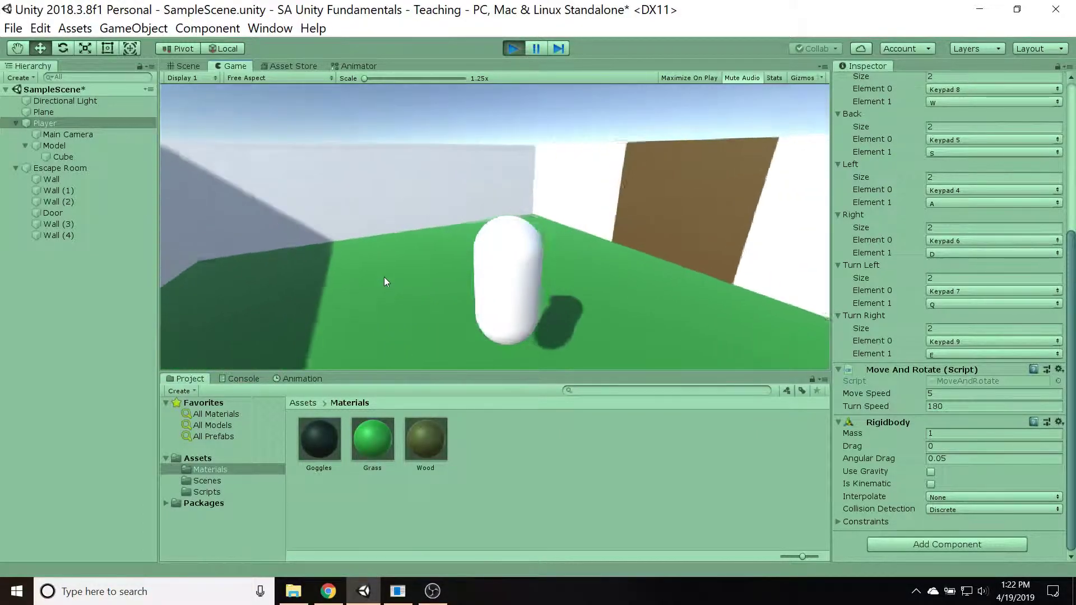
key(e)
key(q)
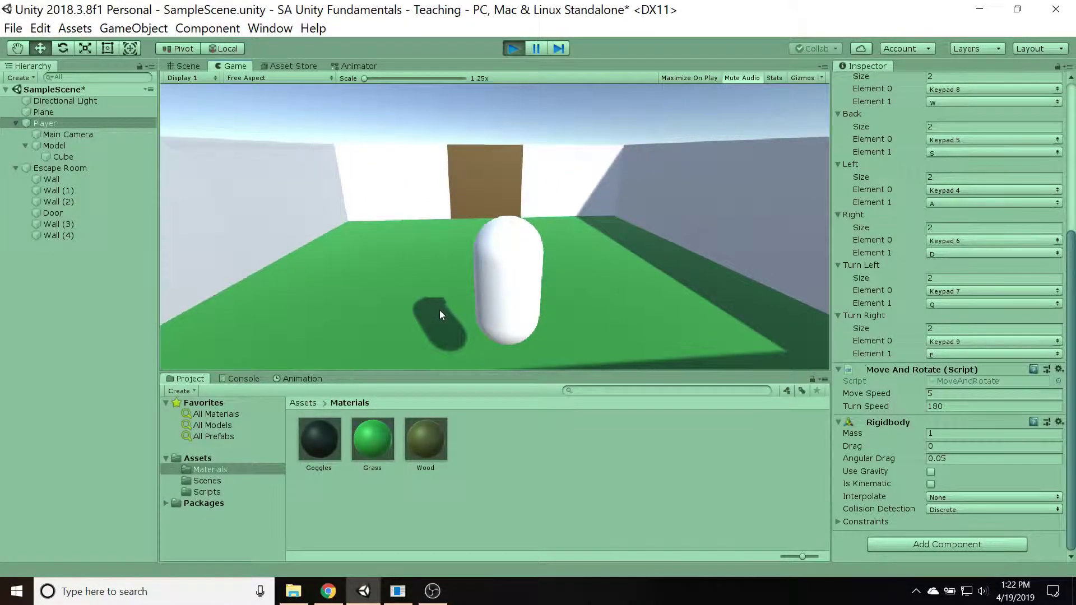
key(q)
key(e)
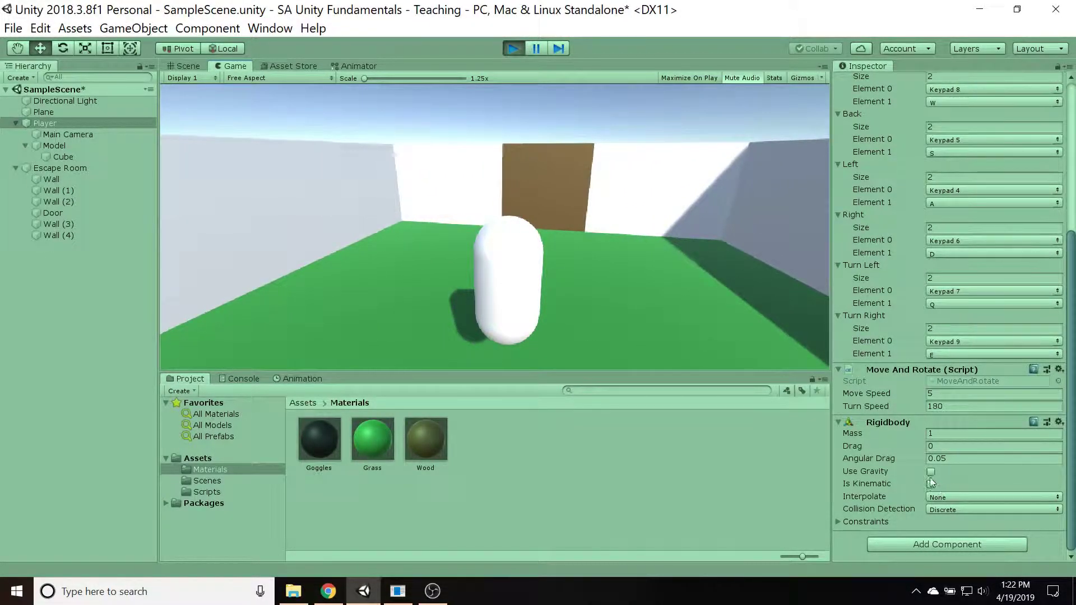
Step: Enable Use Gravity on the raised Player's Rigidbody during play and stop the play-test
click(930, 472)
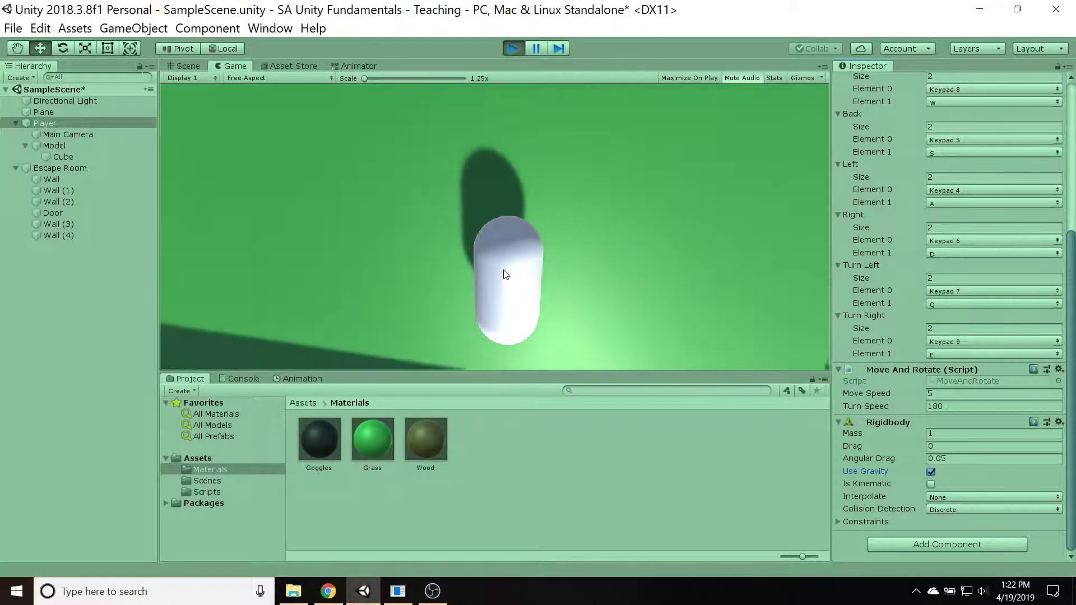
click(511, 48)
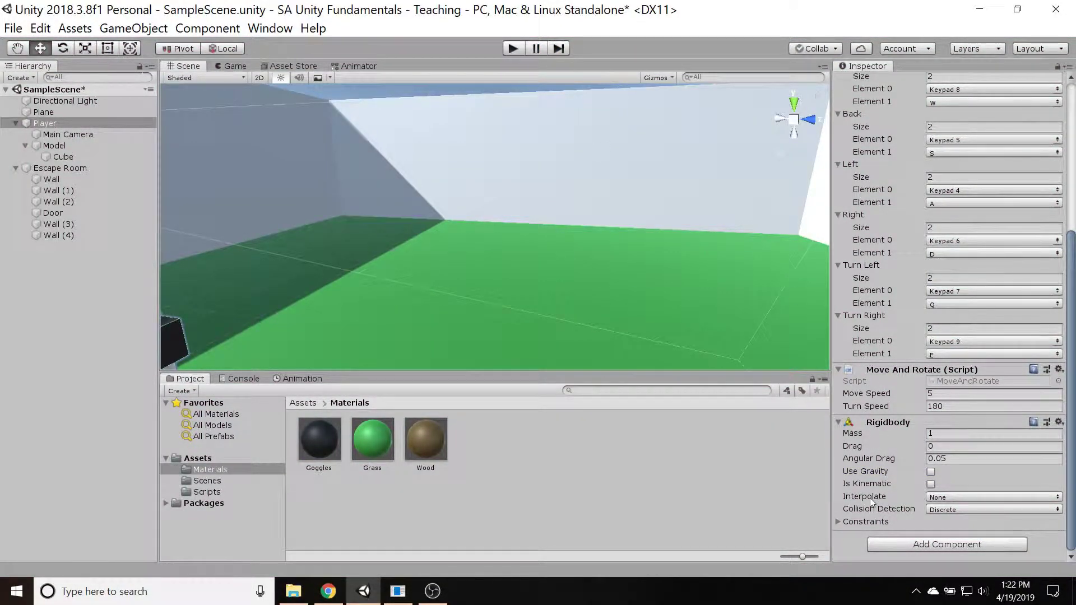
Step: Freeze the Player's rotation on the X, Y and Z axes in the Rigidbody constraints
click(836, 522)
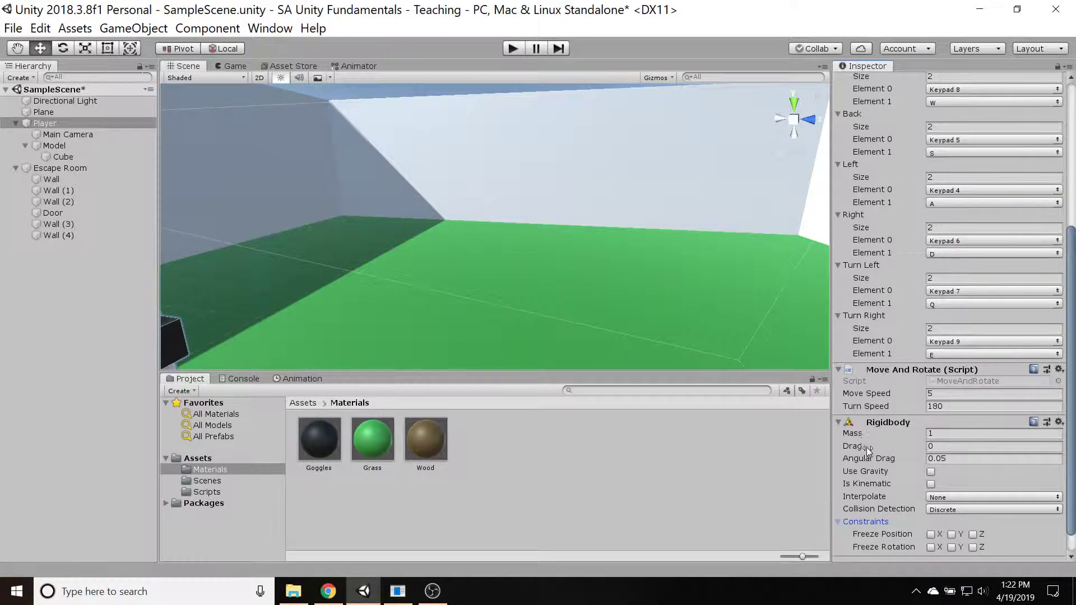
scroll(903, 375, down, 2)
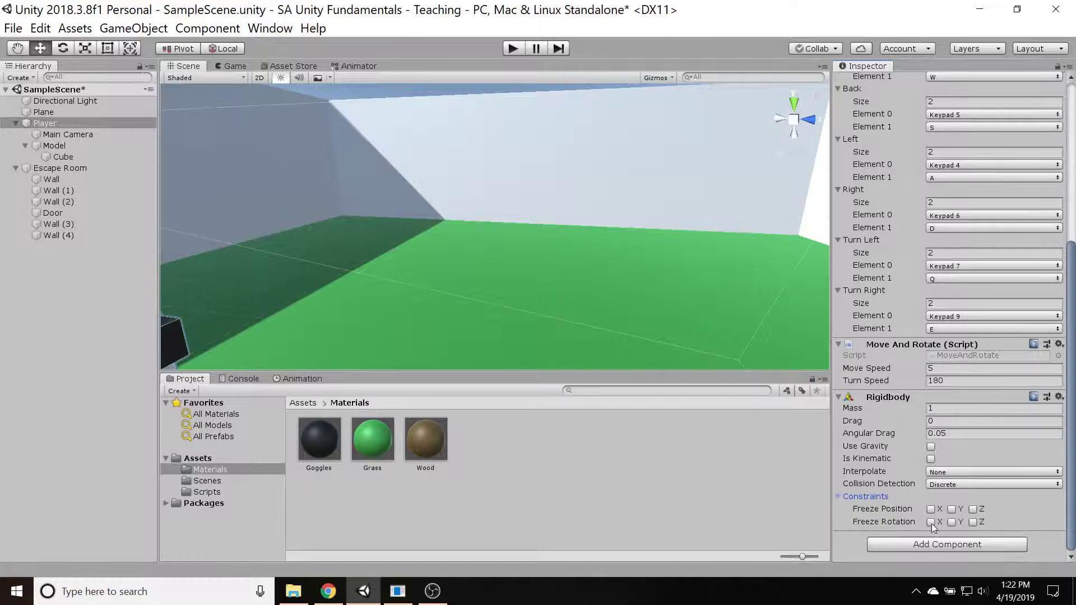
click(974, 522)
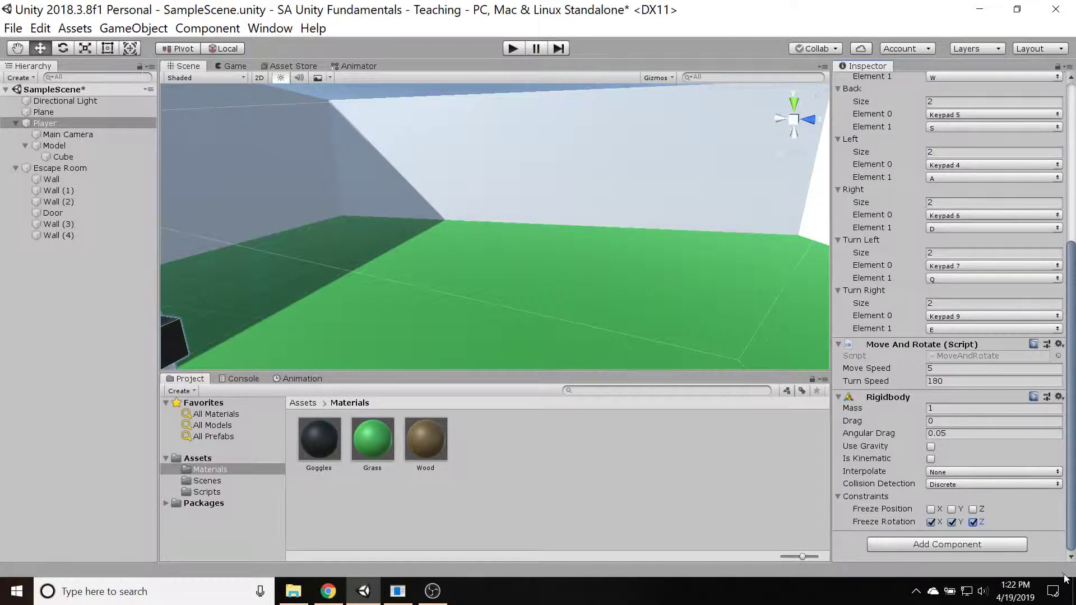
Step: Play-test the Player's turning and movement around the room with its Rigidbody rotation frozen
click(508, 50)
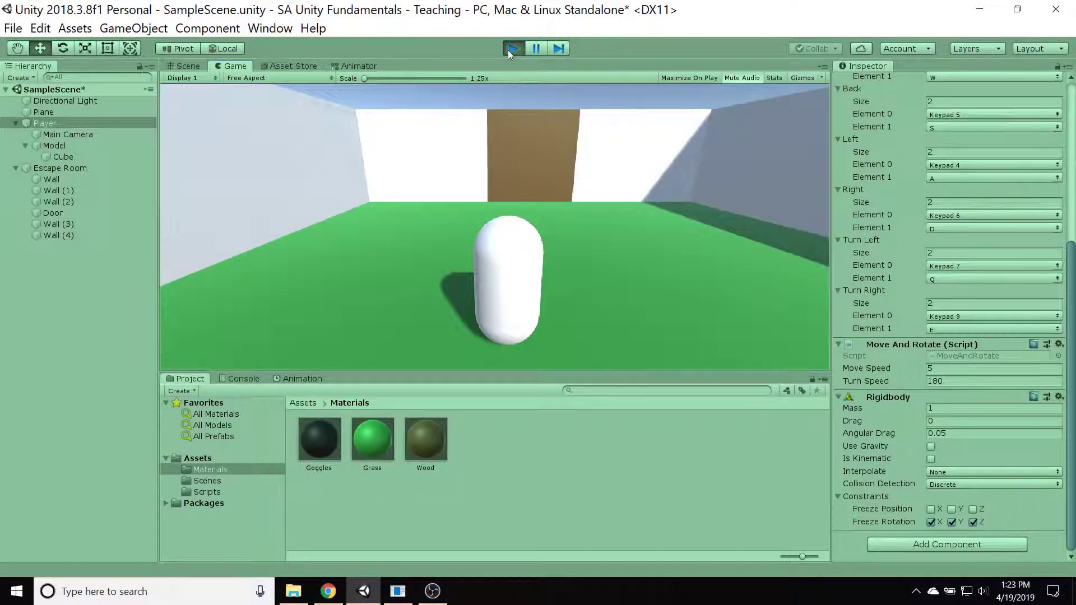
key(q)
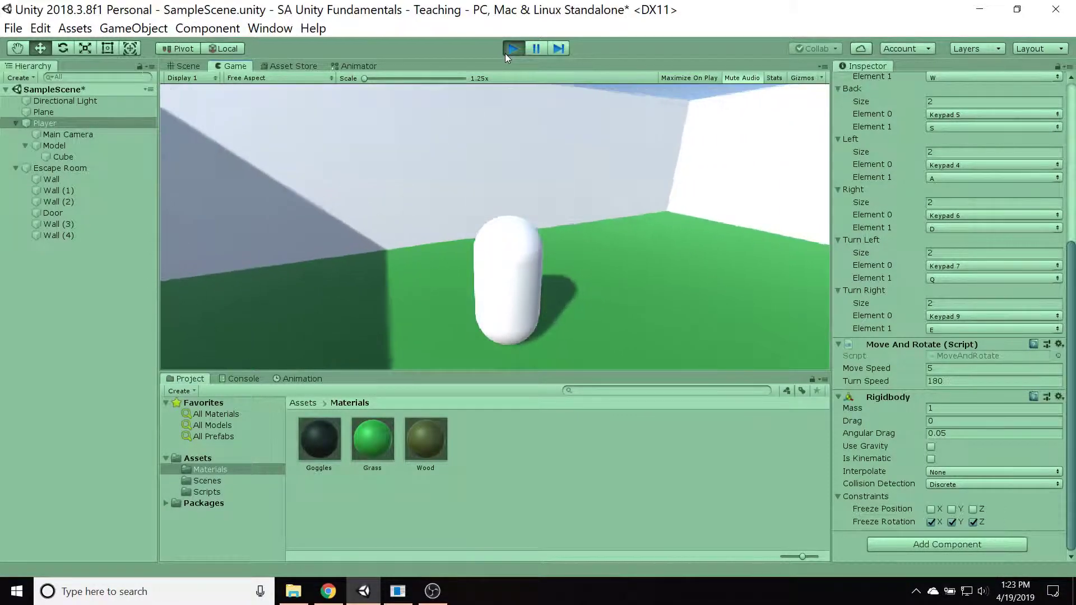
key(q)
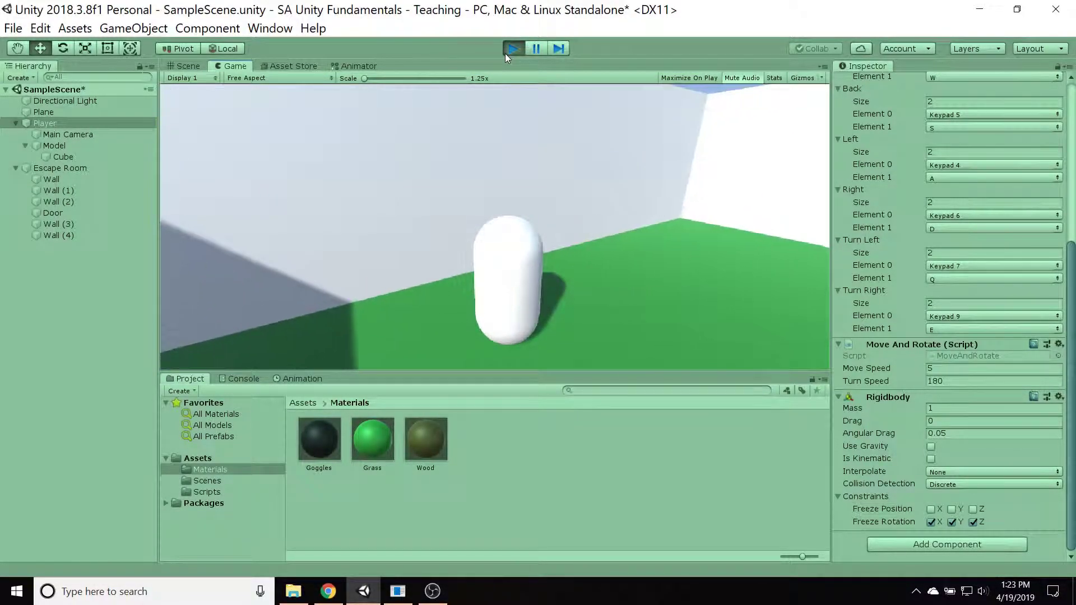
key(q)
key(e)
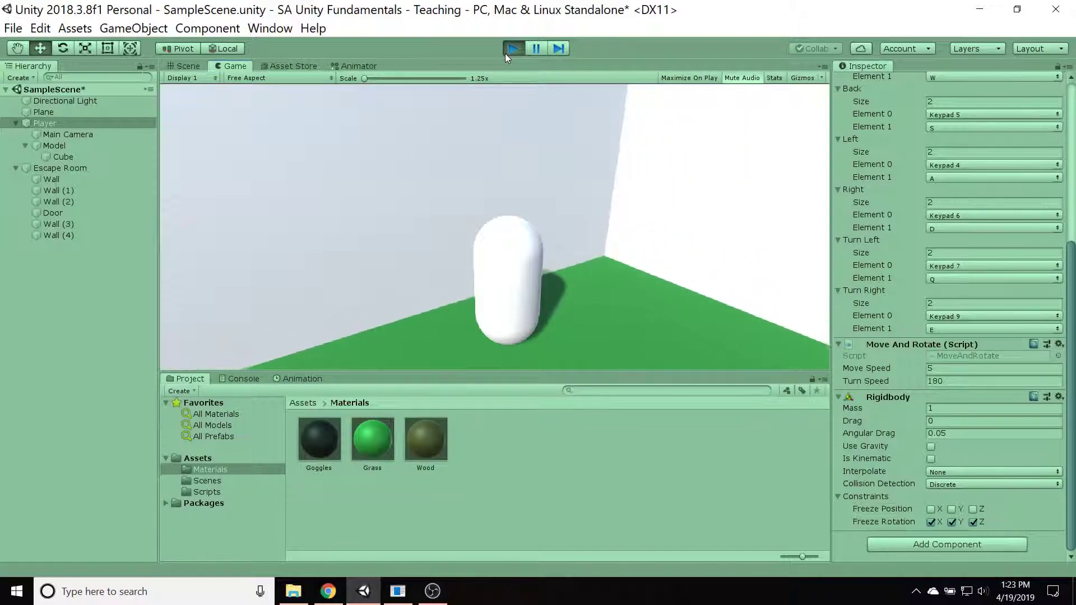
key(d)
key(w)
key(s)
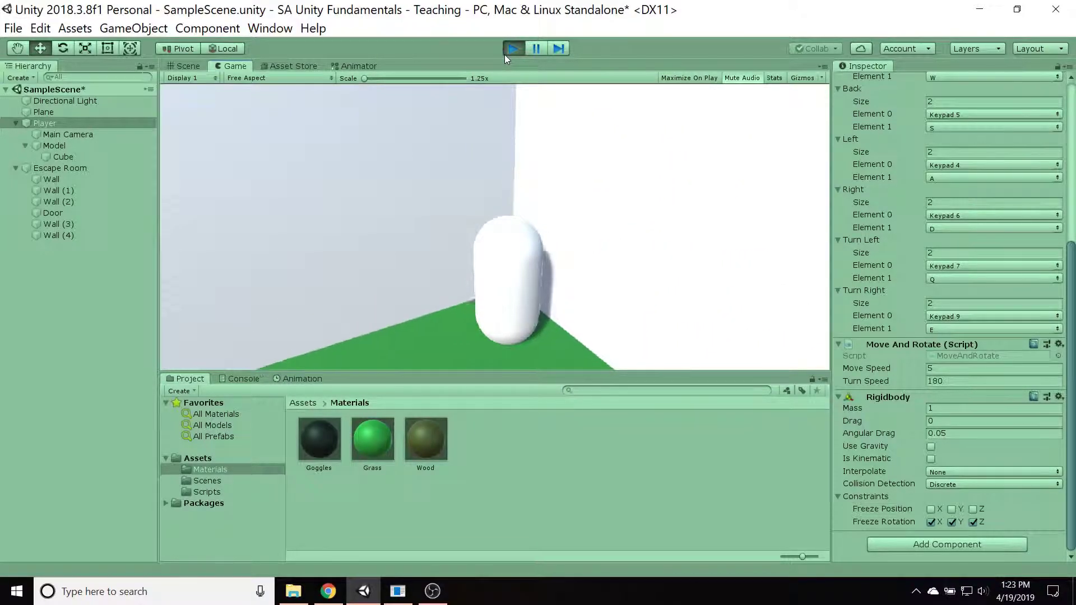
key(q)
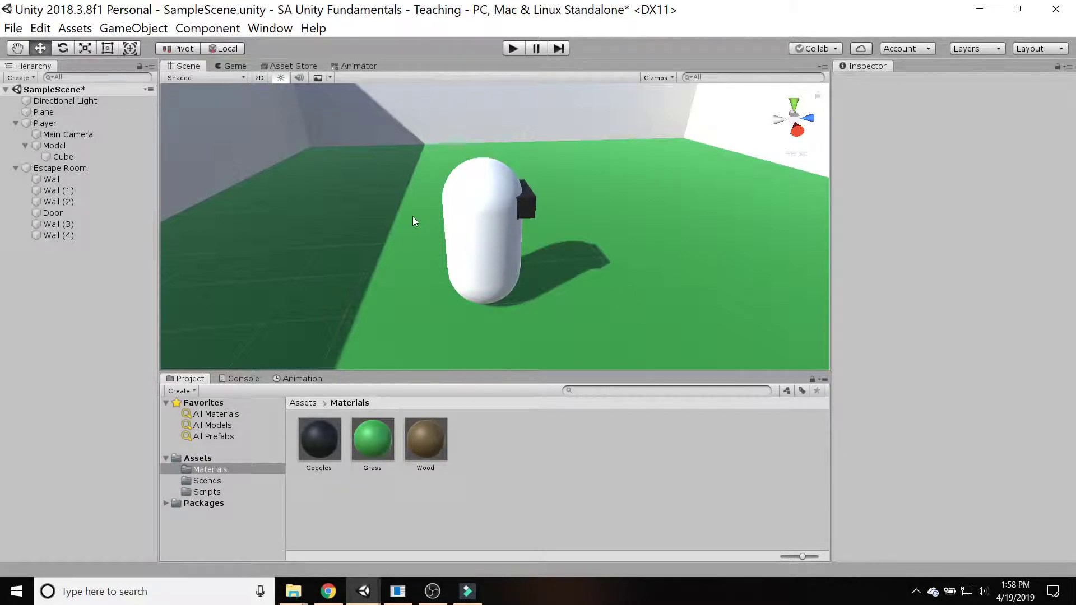
Step: Examine the Player model from several angles in the scene and review its attached components
right_drag(513, 196, 609, 218)
right_drag(398, 214, 473, 249)
scroll(462, 250, up, 2)
middle_drag(461, 251, 512, 247)
scroll(512, 247, up, 3)
right_drag(512, 248, 517, 247)
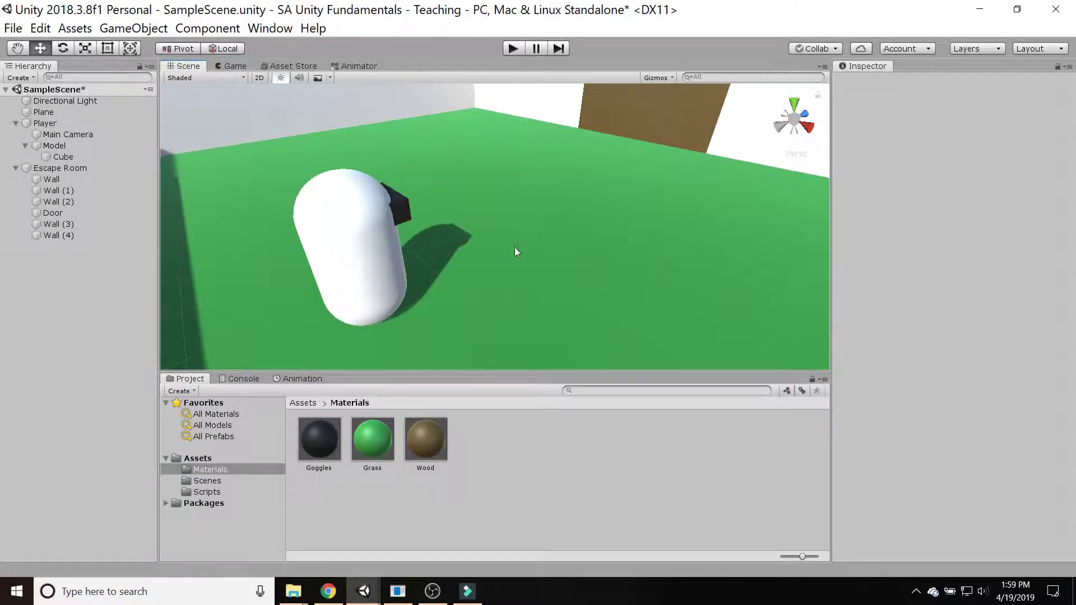
click(59, 122)
scroll(1068, 225, down, 10)
scroll(938, 219, up, 10)
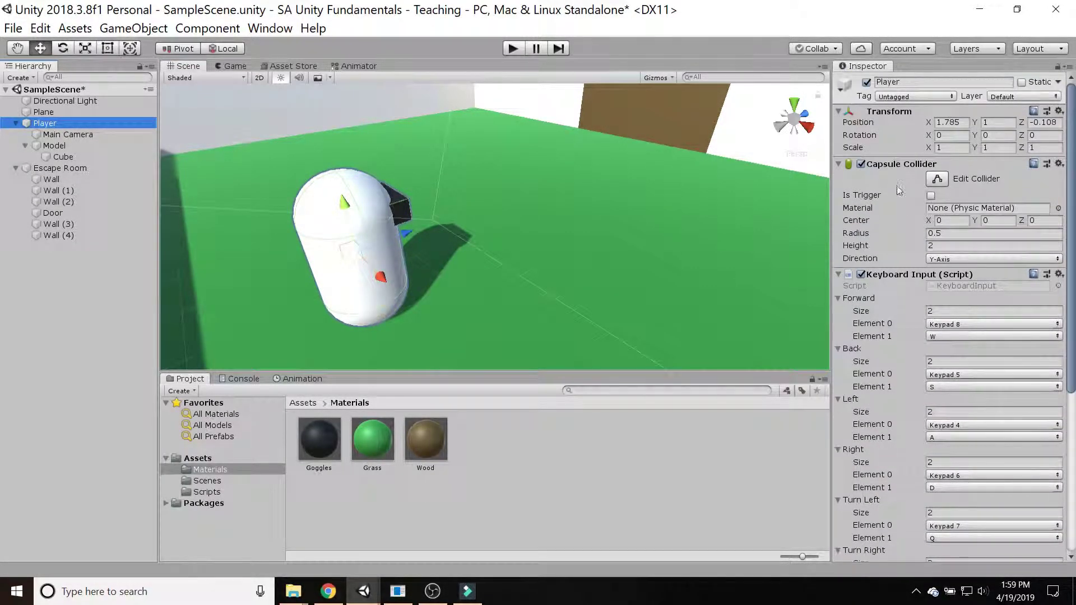
Step: Show the Player's Capsule Collider in edit mode and examine its outline around the body
click(936, 178)
right_drag(552, 220, 415, 224)
scroll(415, 224, up, 3)
middle_drag(415, 225, 250, 233)
scroll(311, 221, up, 3)
middle_drag(458, 250, 612, 284)
scroll(612, 283, down, 5)
Step: Frame the first Wall of the Escape Room and show its Box Collider in edit mode
click(240, 157)
key(f)
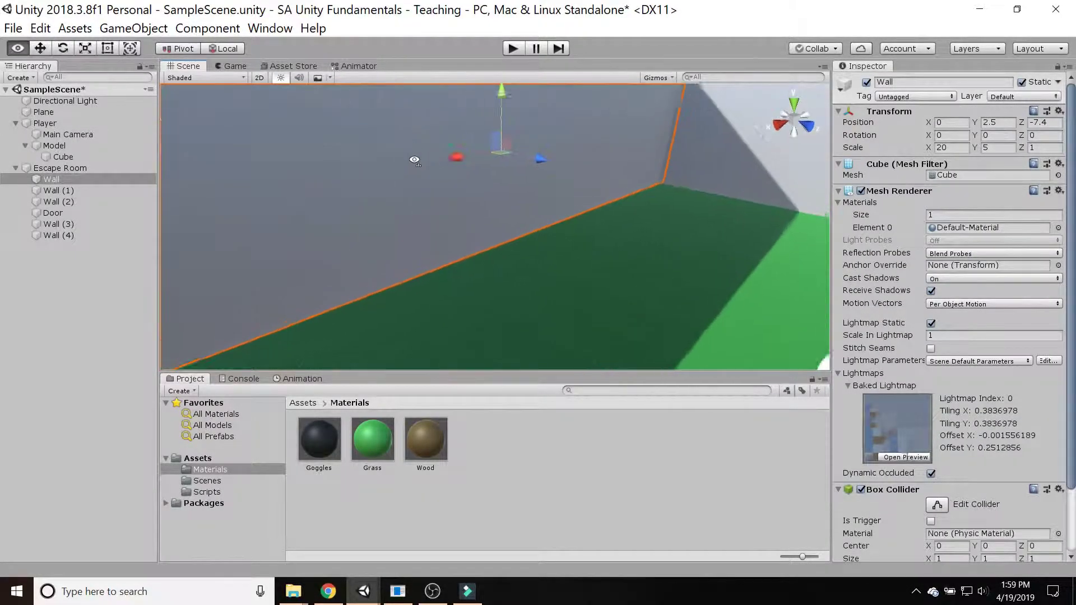
scroll(906, 437, down, 3)
click(937, 429)
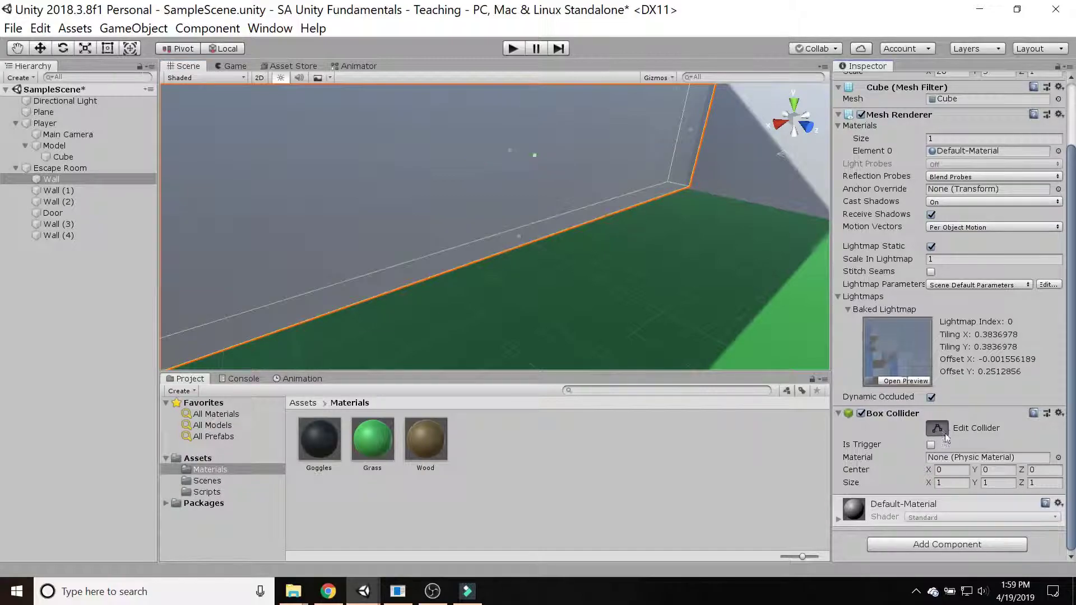
Step: Examine the Wall's Box Collider outline from above and from inside the room, relative to the Player
right_drag(642, 193, 380, 159)
right_drag(495, 176, 446, 264)
alt+drag(446, 264, 780, 278)
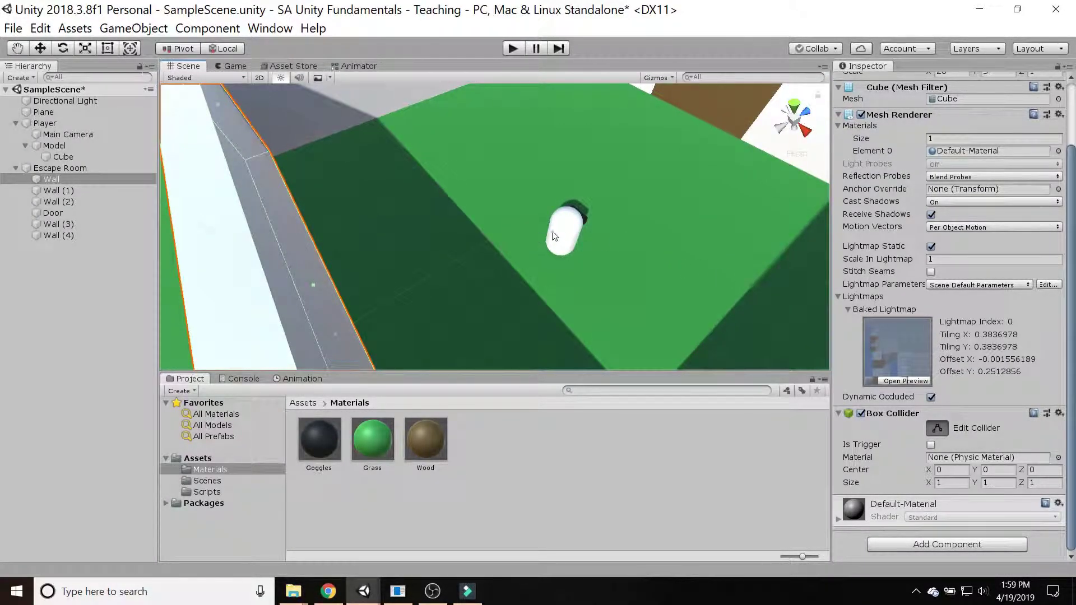
alt+drag(615, 225, 413, 204)
scroll(415, 206, up, 3)
right_drag(562, 229, 263, 132)
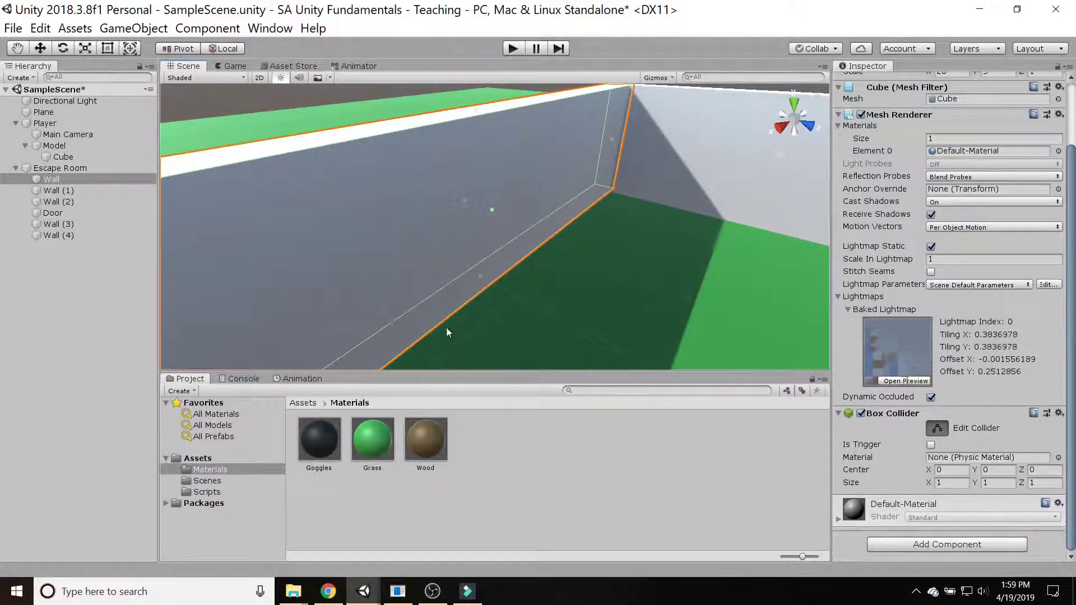
scroll(548, 221, down, 3)
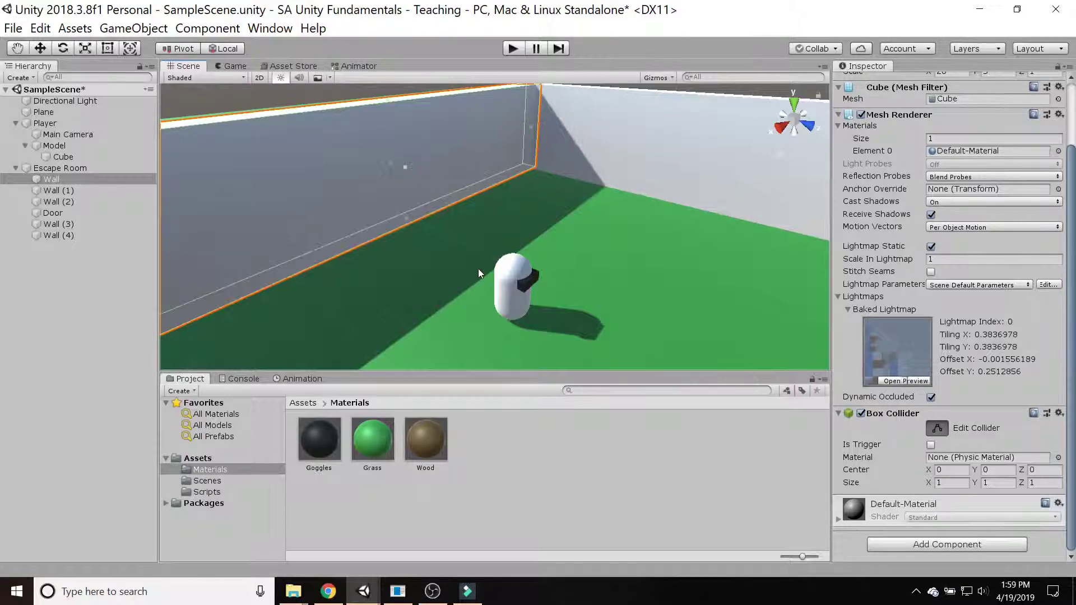
right_drag(540, 270, 462, 245)
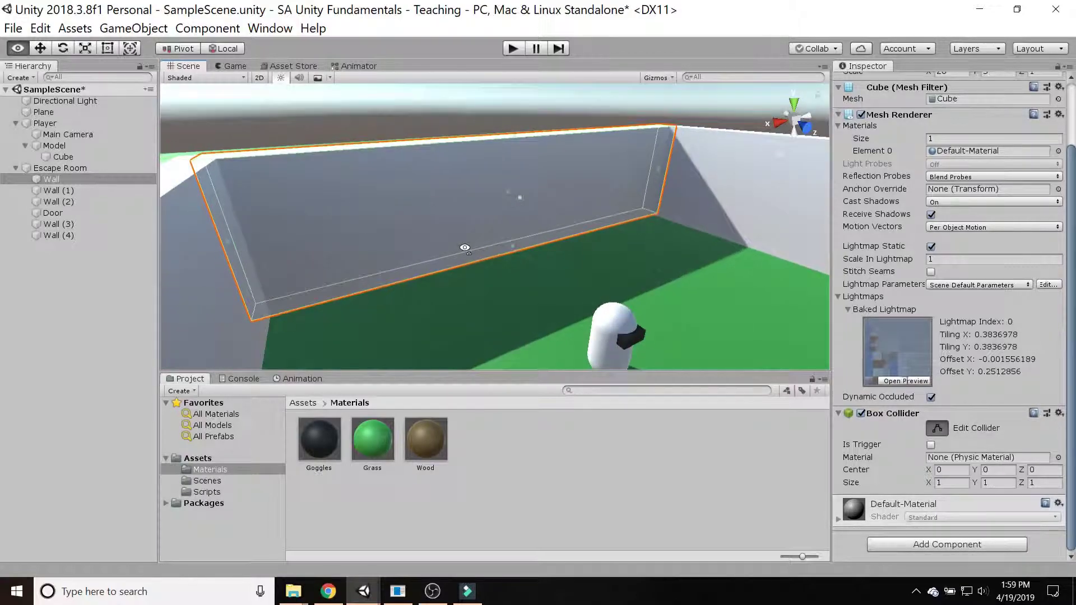
middle_drag(476, 240, 318, 120)
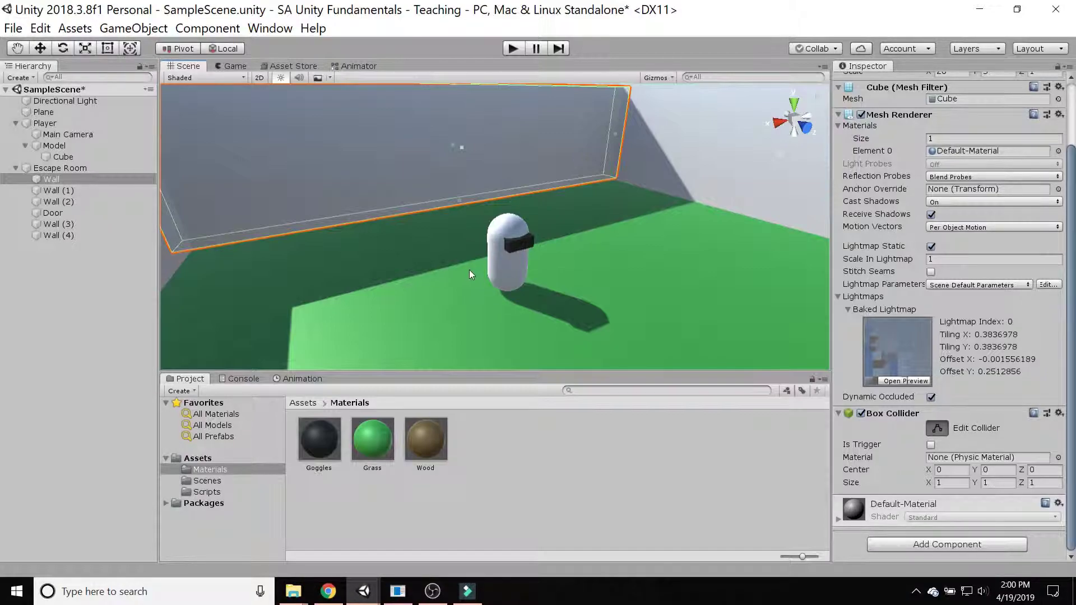
Step: Show the Player's Rigidbody settings and start a new play-test
click(38, 124)
scroll(878, 314, down, 5)
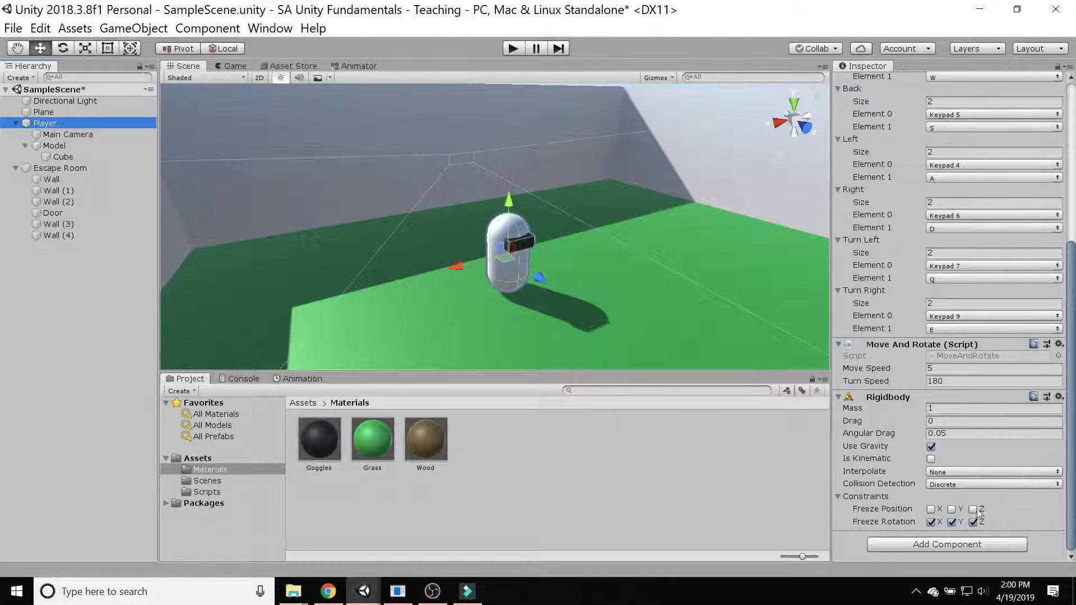
click(513, 49)
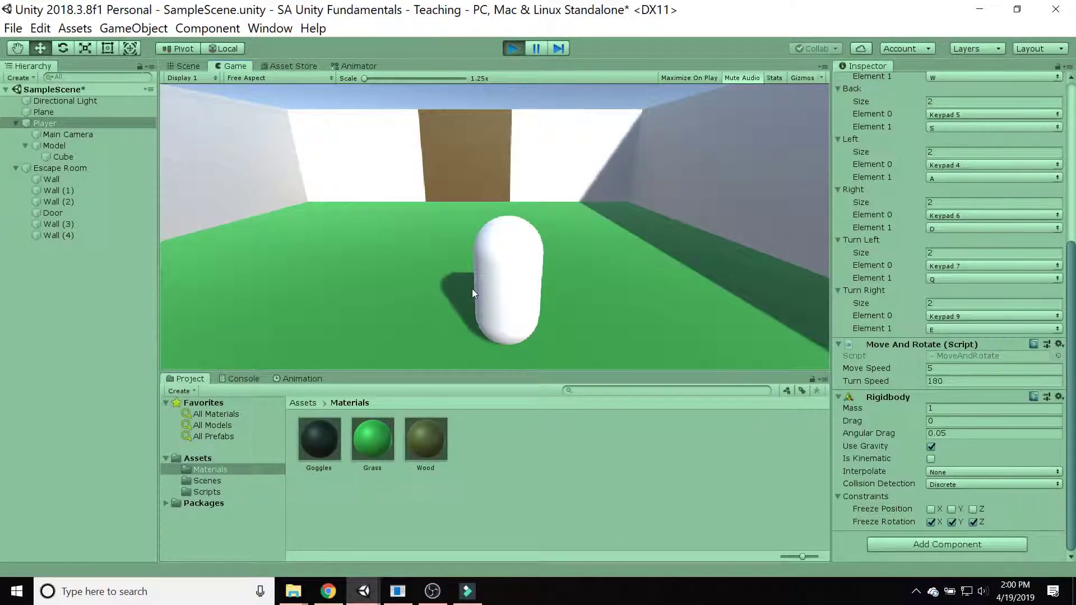
Step: Test walking and turning the Player in both directions while its Rigidbody settings are displayed
key(w)
key(a)
key(s)
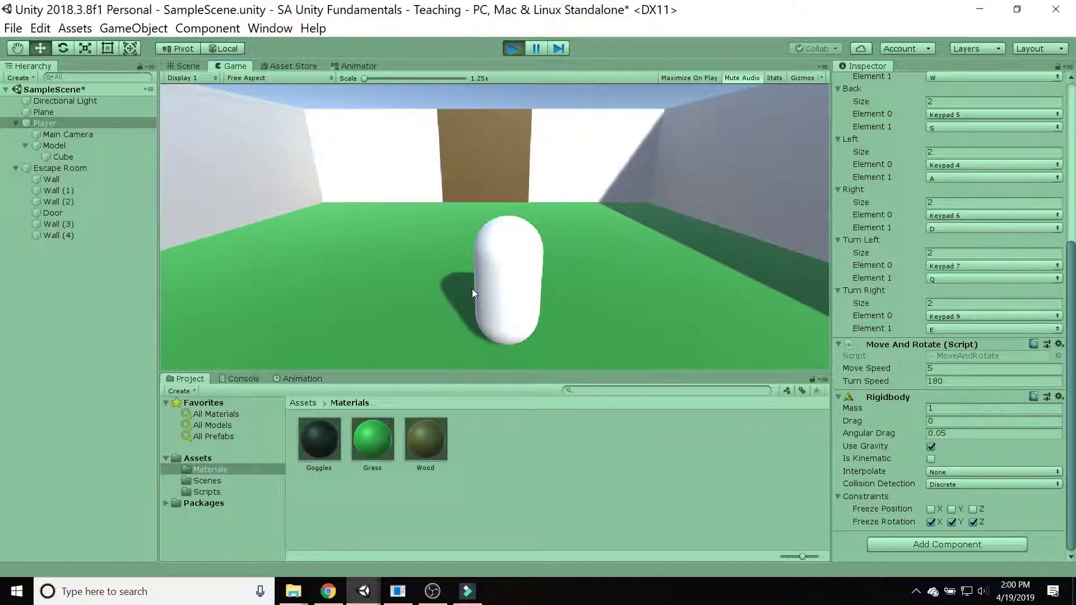
key(q)
key(e)
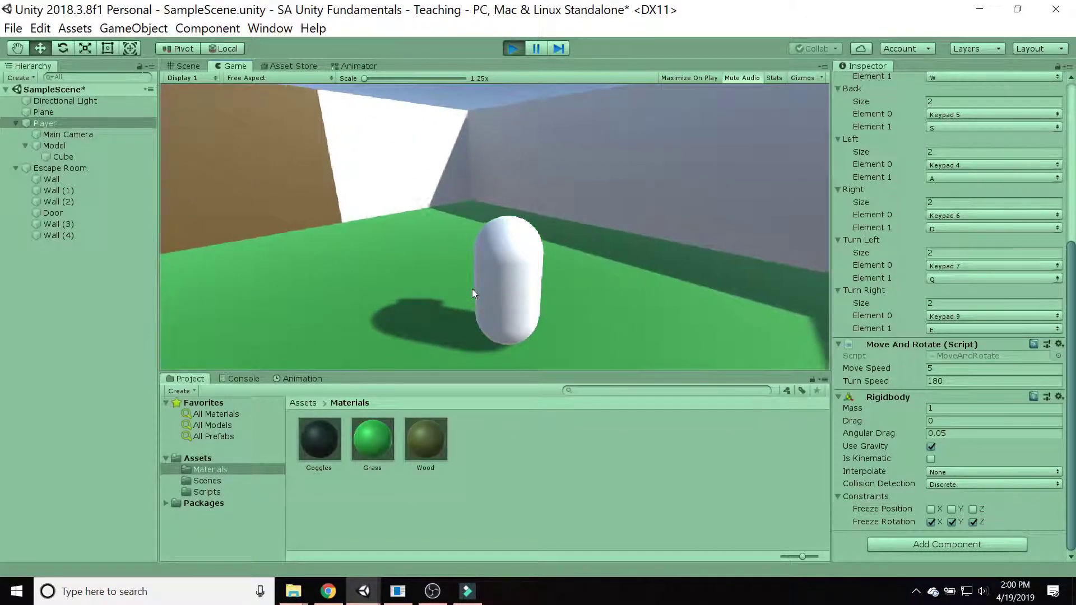
key(q)
key(e)
key(q)
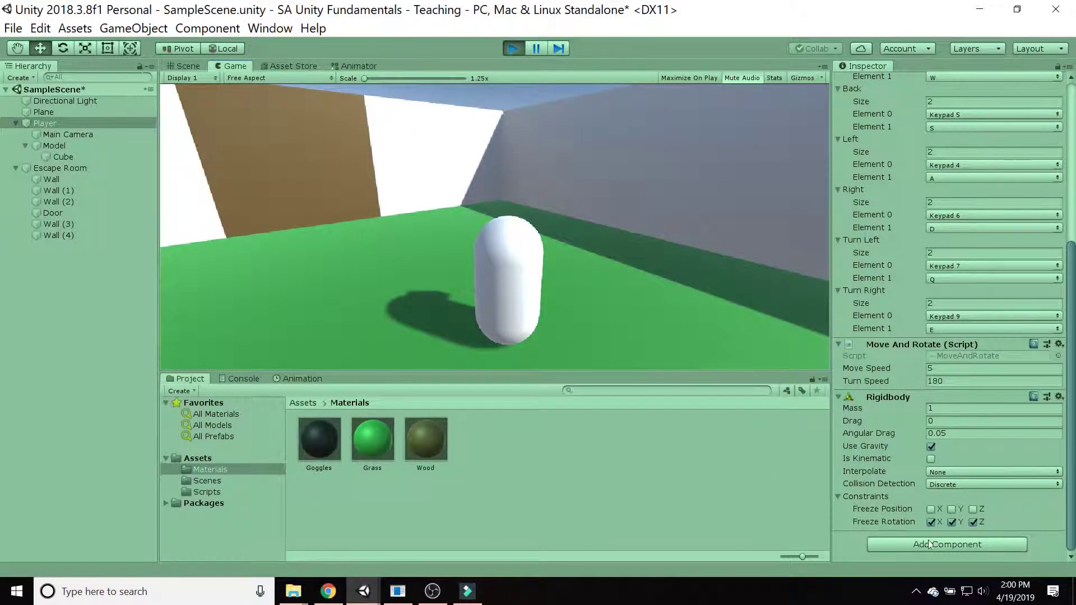
key(q)
key(e)
key(q)
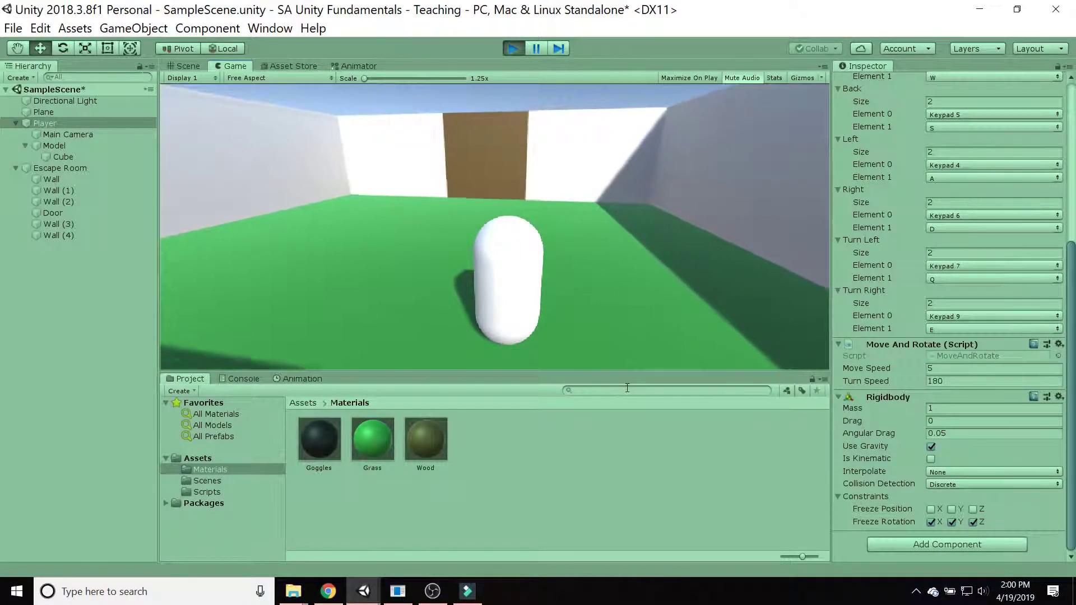
key(w)
key(s)
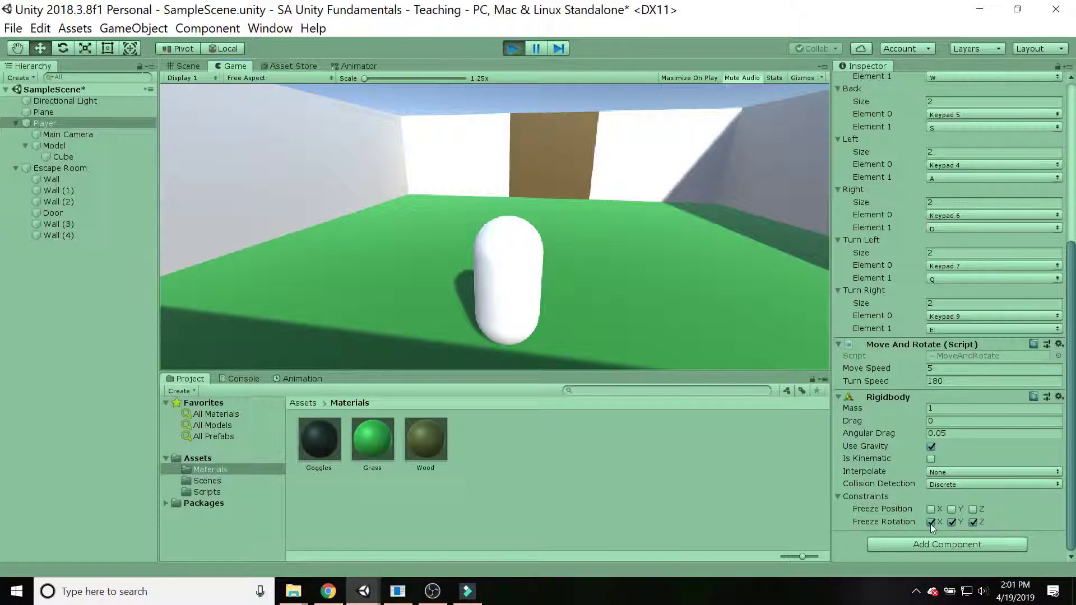
Step: Unfreeze the Player's rotation on the X, Y and Z axes in the Rigidbody constraints during play
click(951, 522)
click(973, 522)
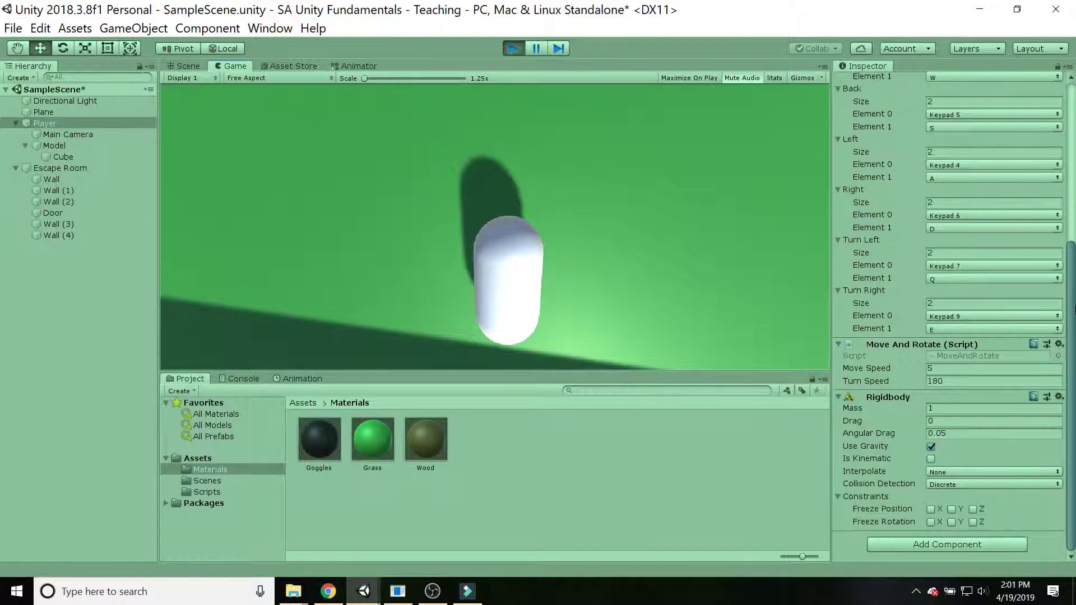
Step: Reset the Player's Transform rotation to 0 on the X, Y and Z axes during play
scroll(1072, 298, up, 10)
scroll(950, 475, down, 10)
scroll(1051, 495, up, 10)
click(941, 135)
text(0)
key(Tab)
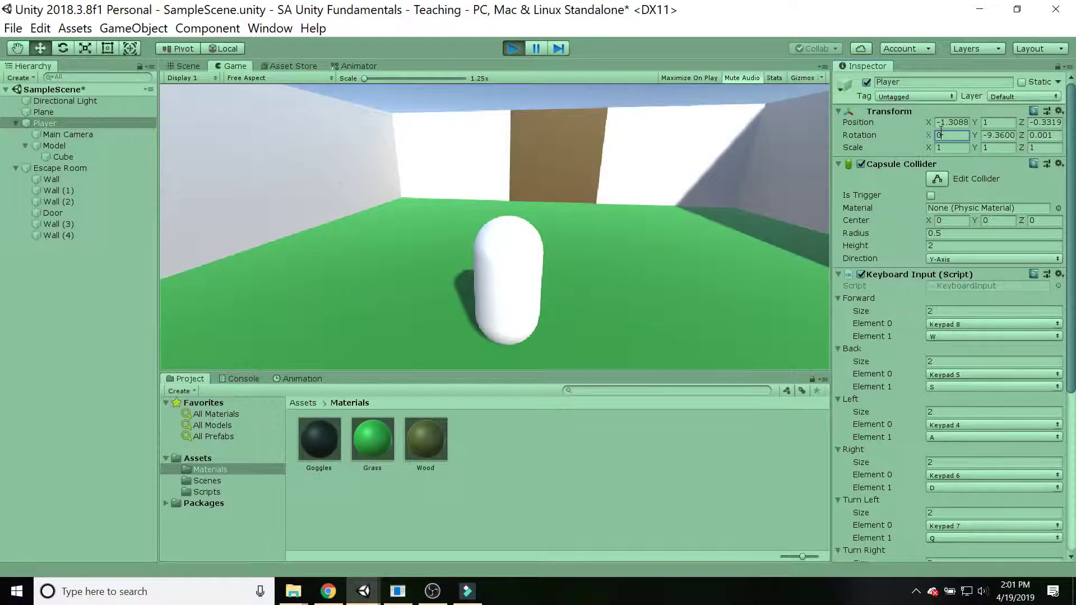
text(0)
key(Tab)
text(0)
key(Tab)
scroll(941, 130, down, 2)
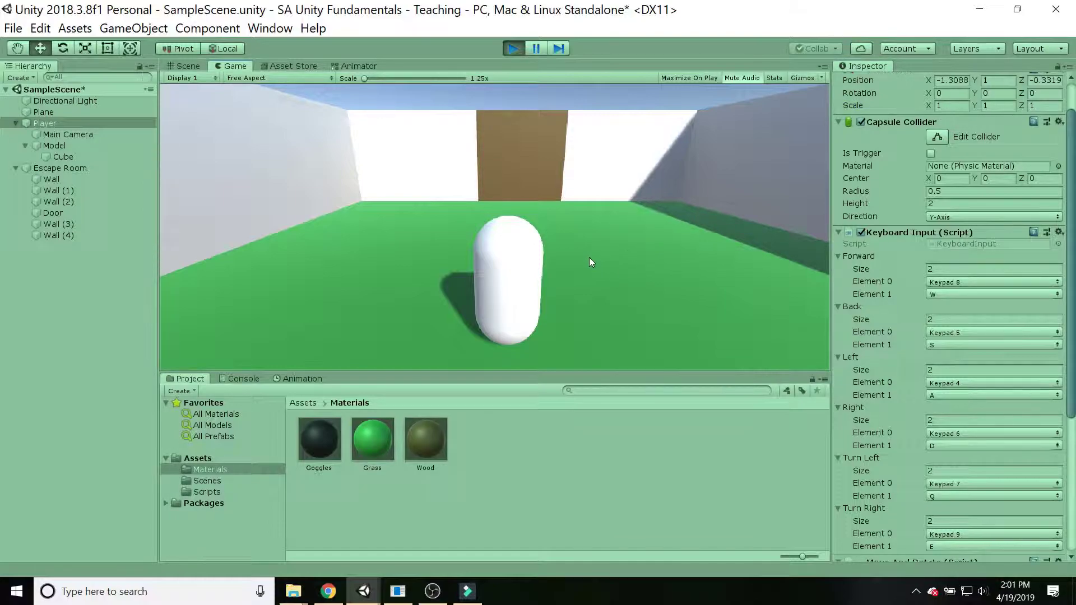
Step: Test turning the Player and walking it forward across the room while its Transform rotation values are displayed
key(q)
key(e)
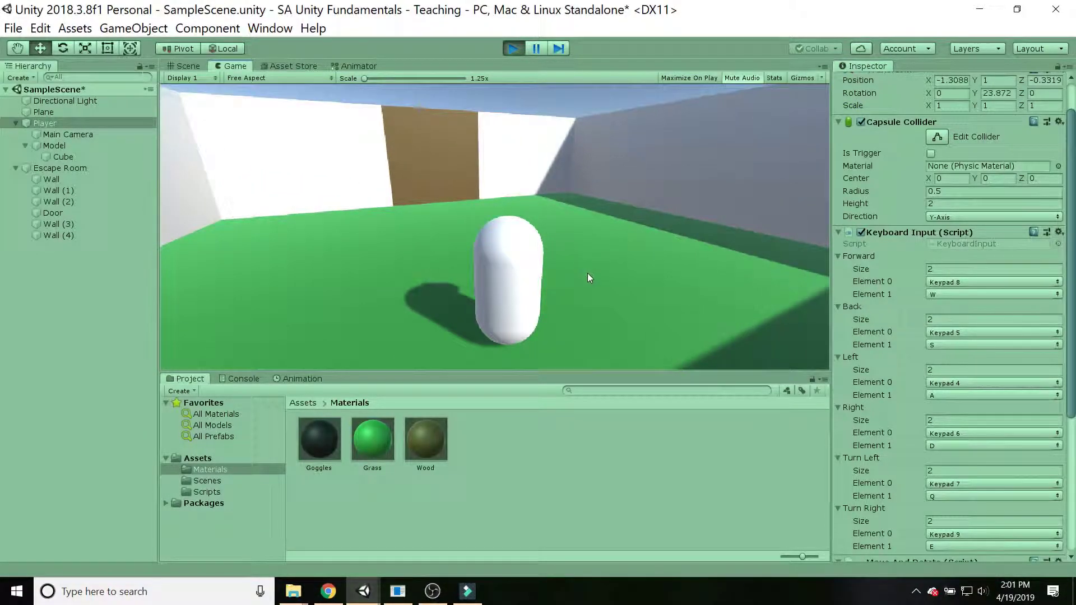
key(q)
key(e)
key(q)
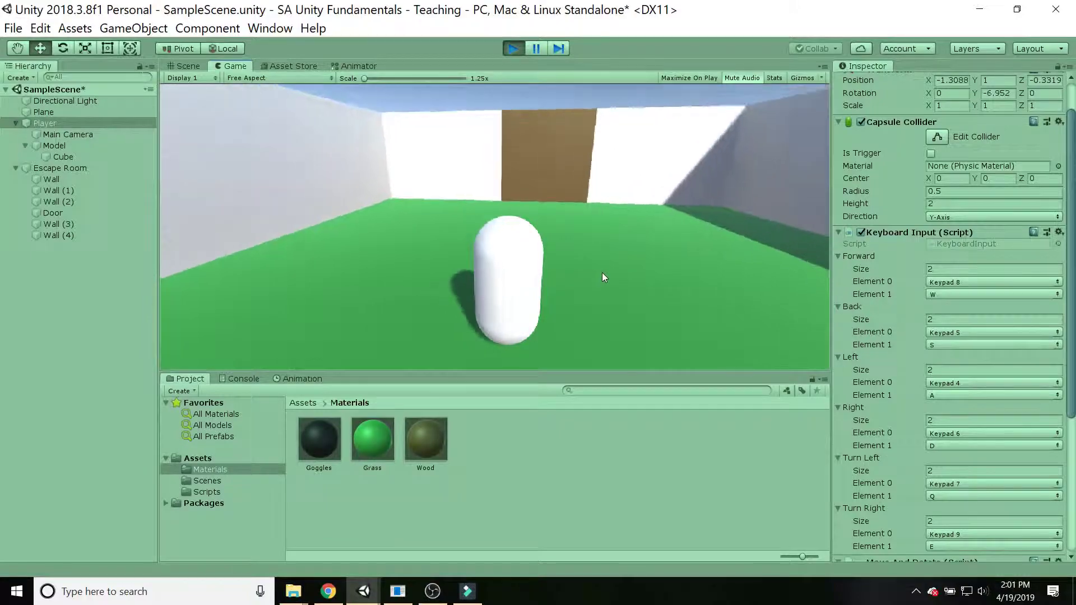
key(w)
key(e)
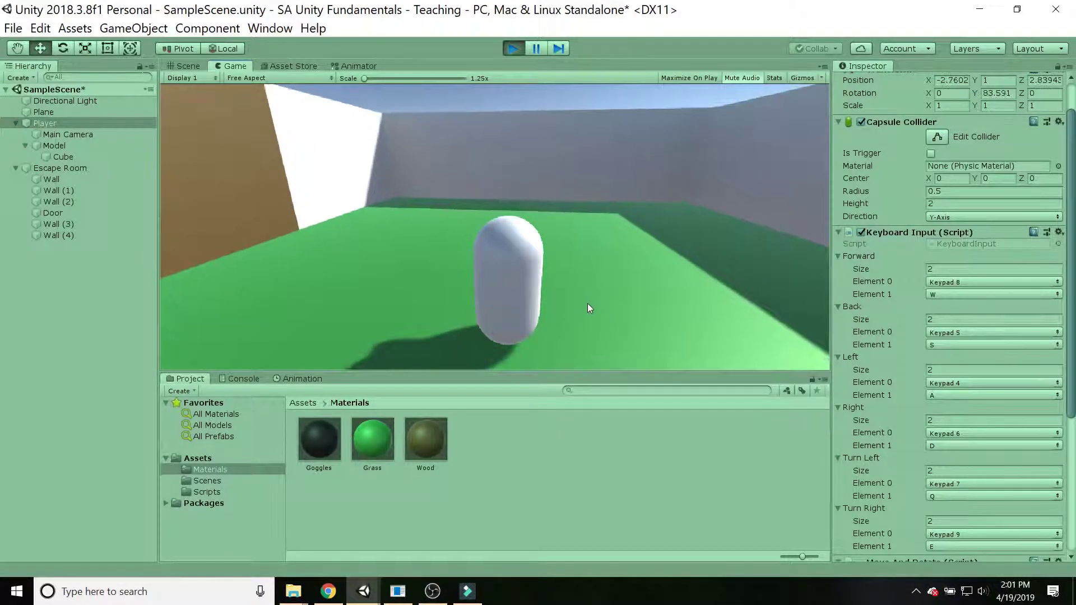
key(w)
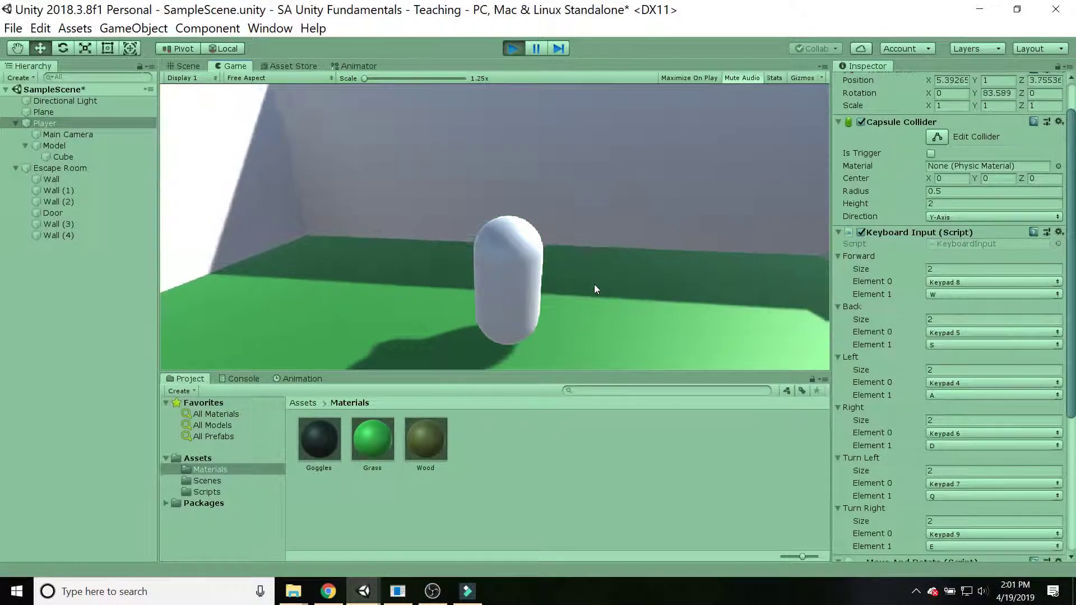
Step: With the Rigidbody constraints displayed, test the Player's movement toward the room's corner and stop the play-test
scroll(966, 408, down, 5)
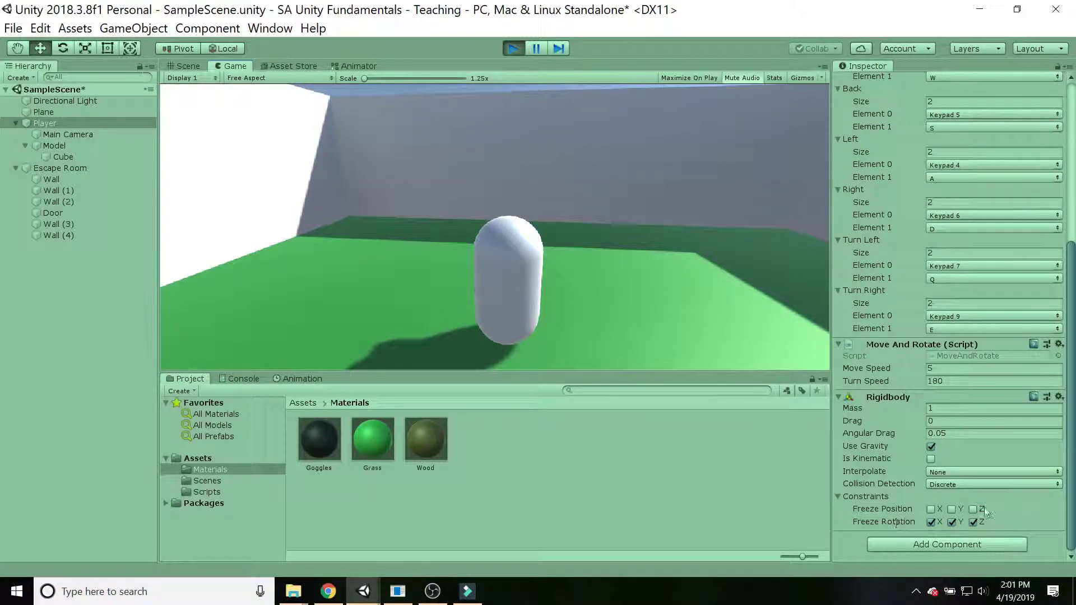
click(629, 250)
key(q)
key(e)
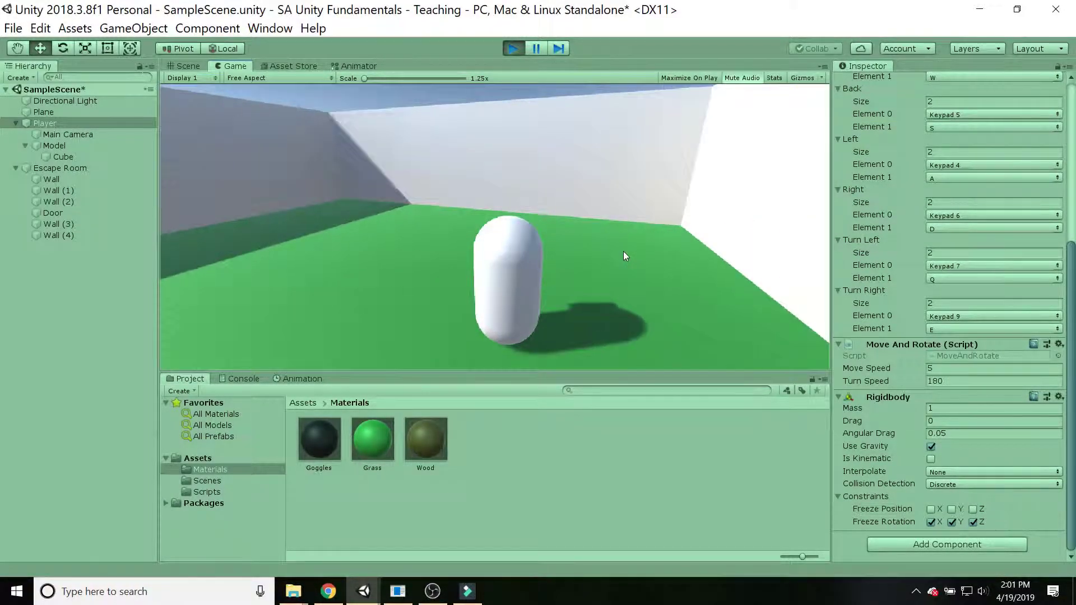
key(w)
key(s)
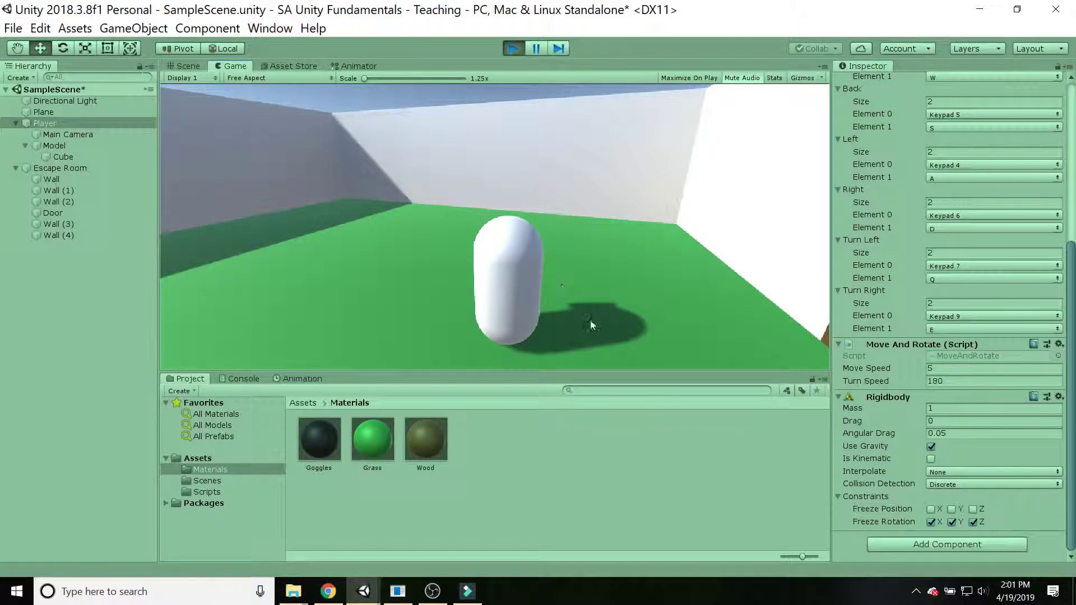
key(q)
key(w)
key(w)
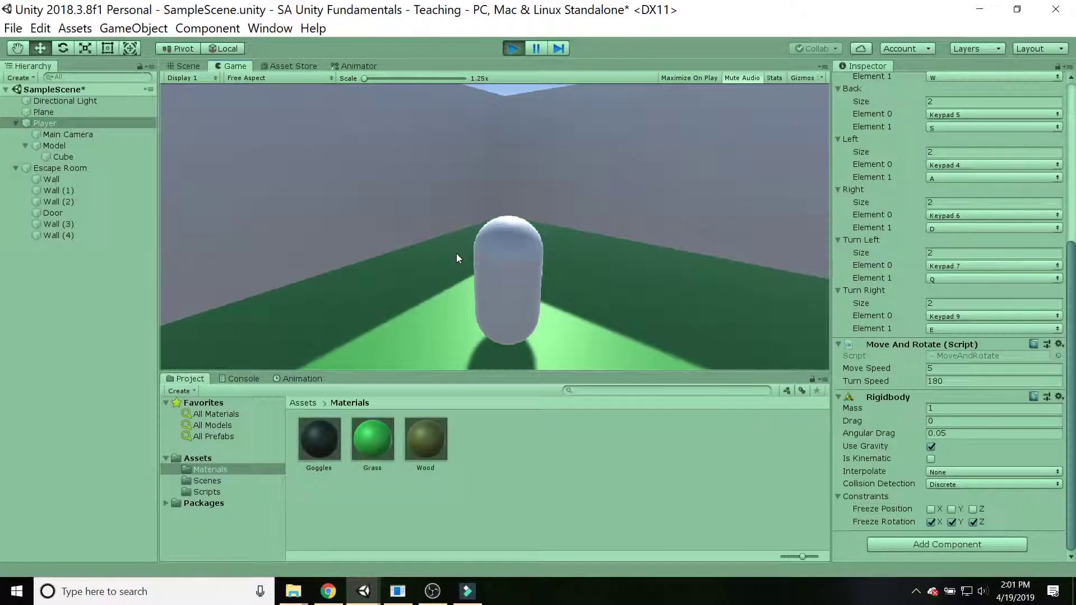
key(e)
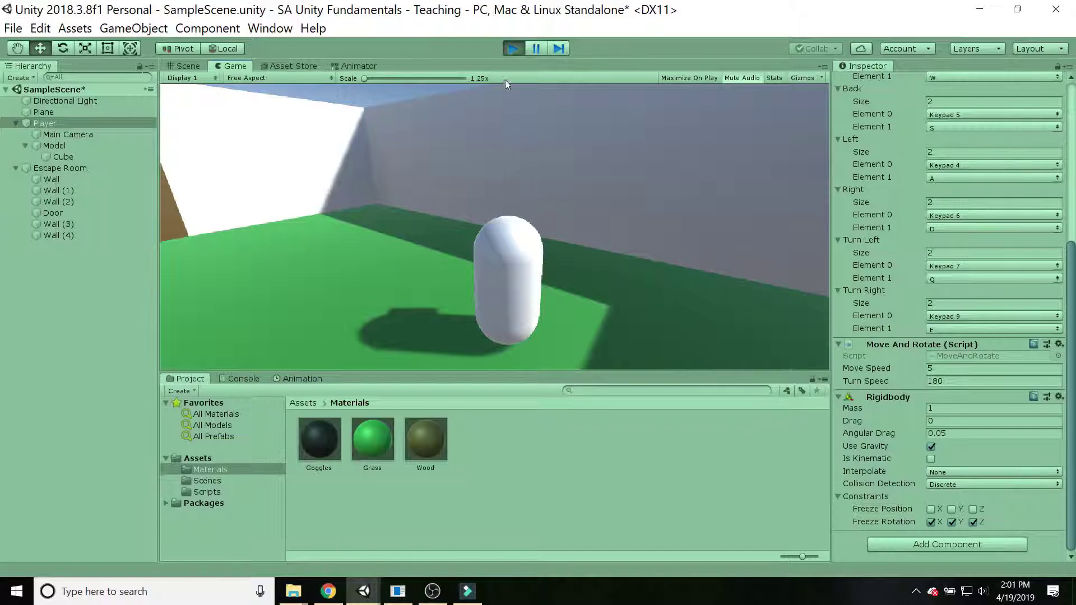
click(512, 48)
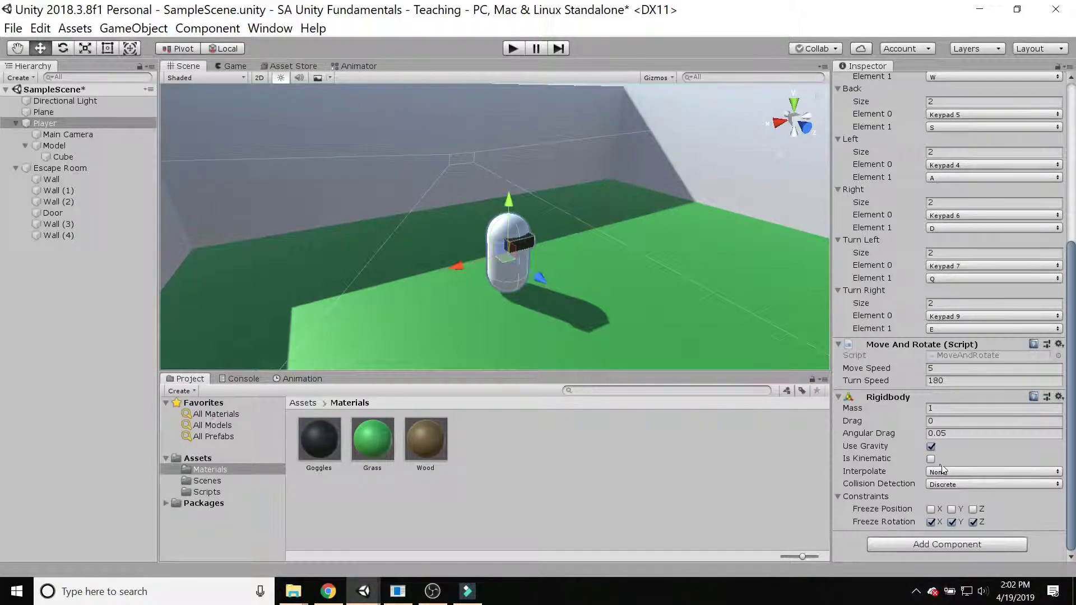
Step: Examine the Player model up close and toggle its Rigidbody's Is Kinematic option on and back off
right_drag(524, 249, 695, 248)
middle_drag(576, 250, 613, 155)
right_drag(613, 155, 378, 143)
scroll(643, 238, up, 4)
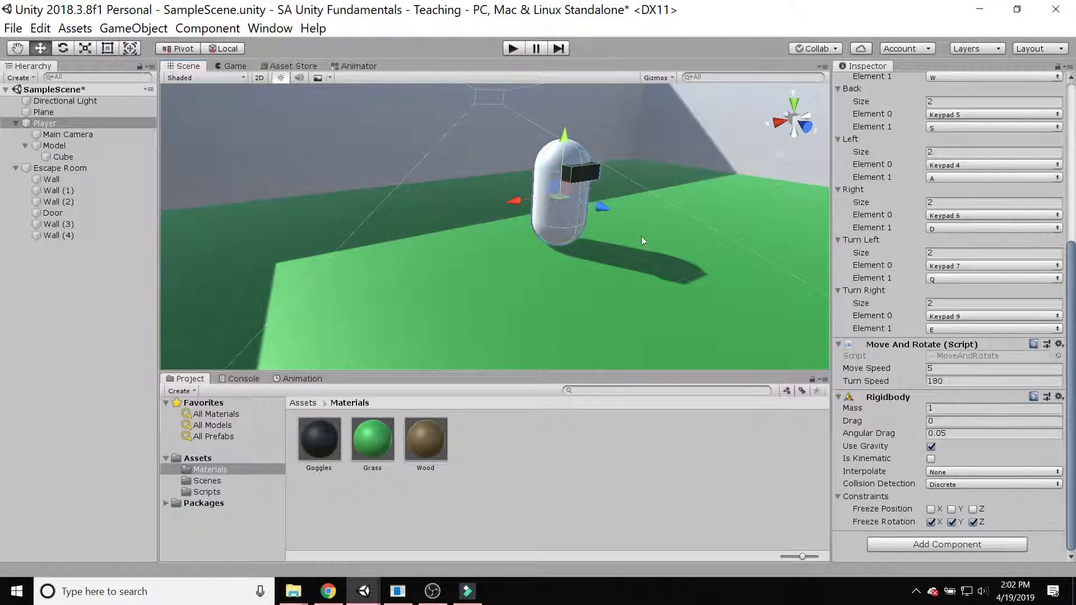
middle_drag(647, 242, 445, 289)
scroll(482, 294, up, 3)
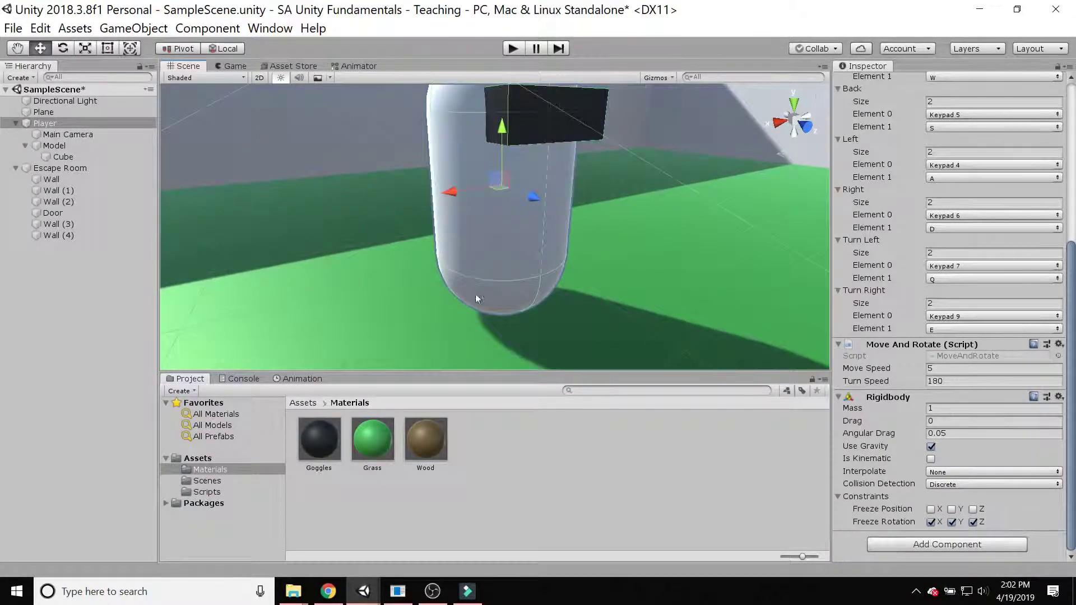
scroll(482, 295, down, 2)
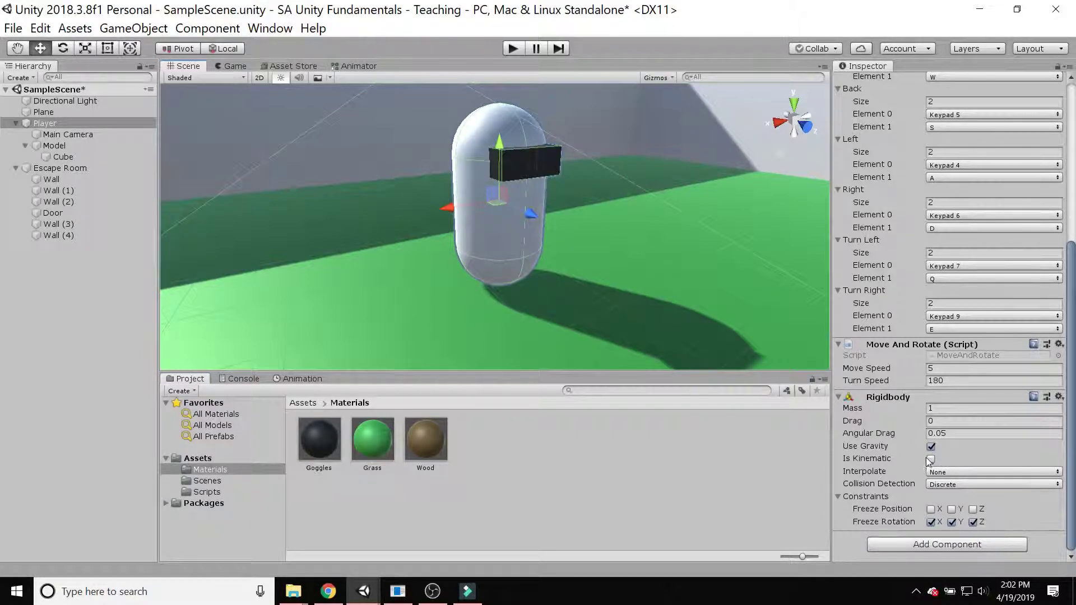
click(931, 460)
click(932, 459)
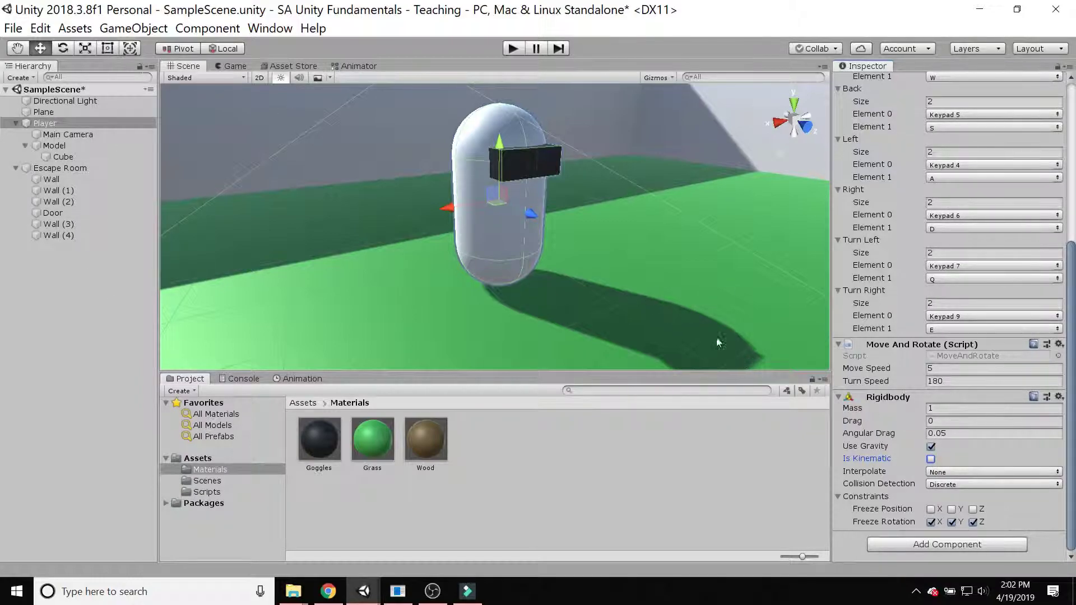
Step: Create a sphere on the open grass outside the Escape Room
right_drag(317, 171, 495, 242)
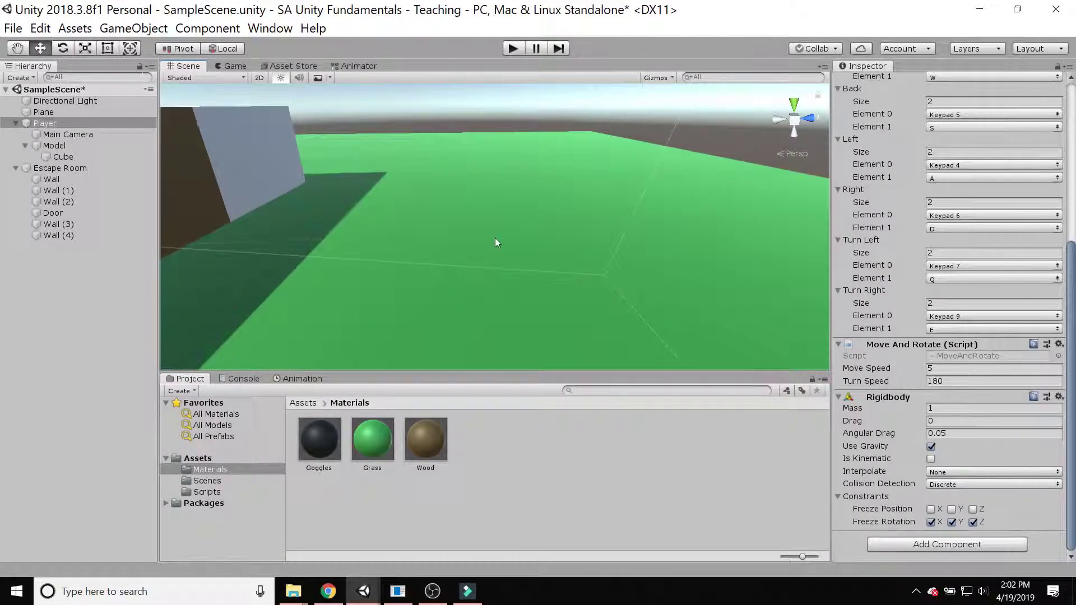
click(138, 29)
mouse_move(150, 85)
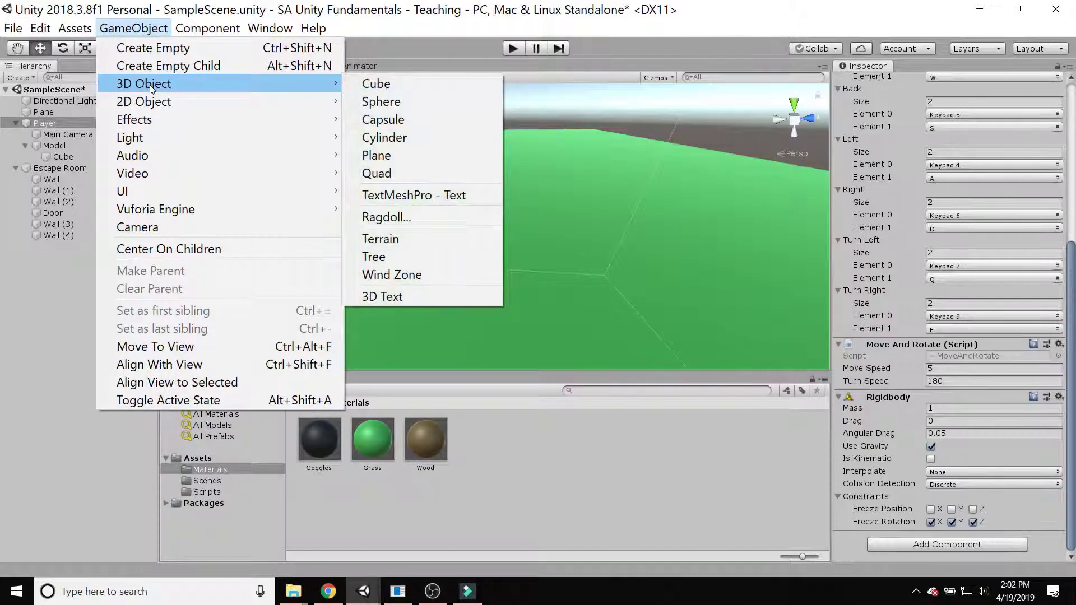
click(402, 101)
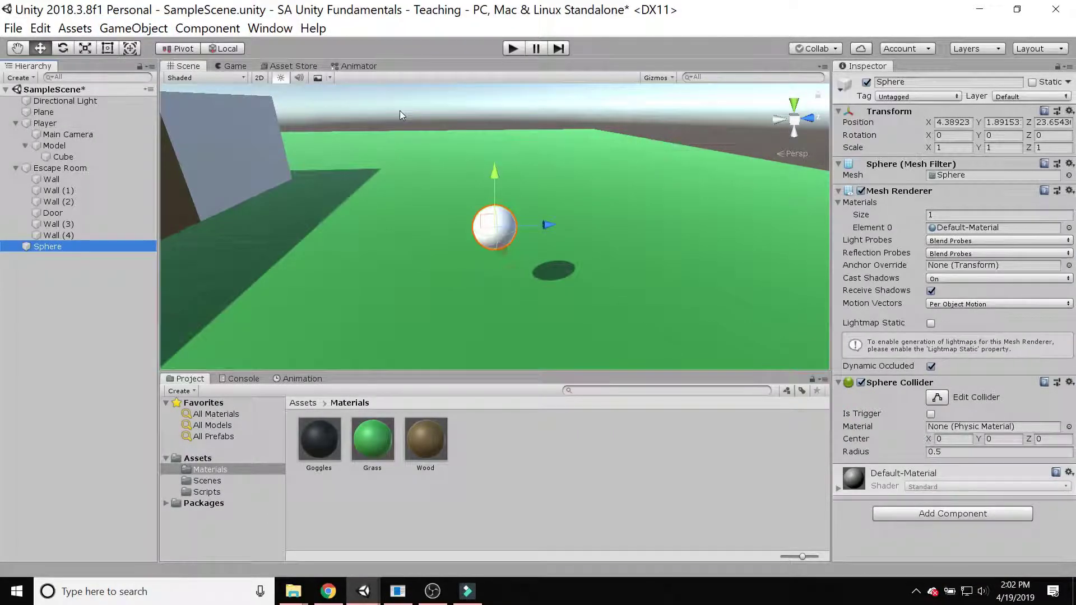
Step: Duplicate the sphere and move the copy beside the original along the X axis to about X 5.86
click(53, 260)
click(55, 250)
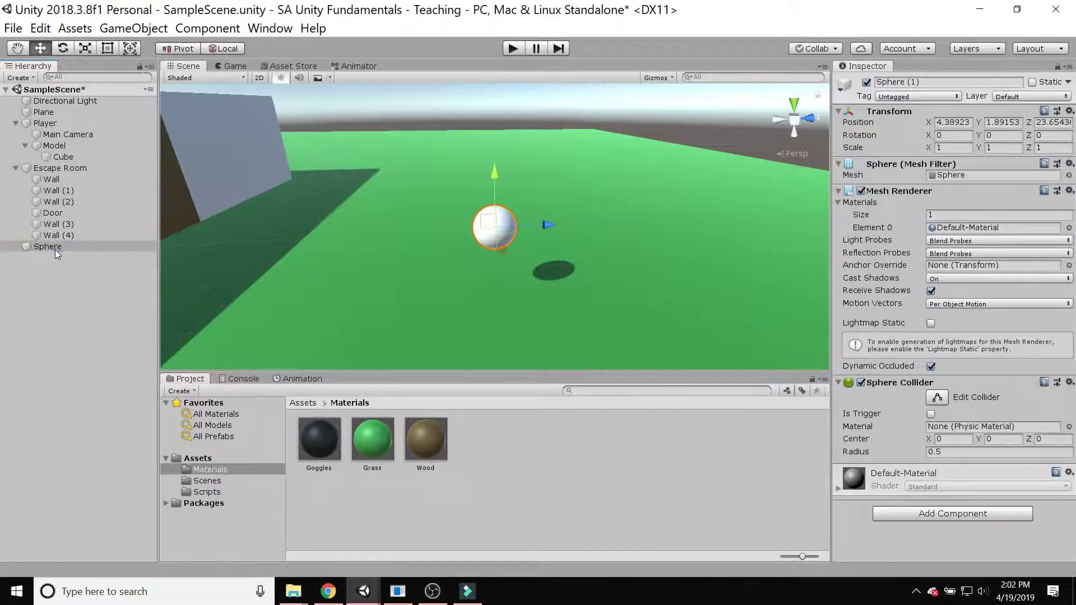
key(ctrl+d)
right_drag(448, 266, 560, 297)
middle_drag(560, 298, 730, 274)
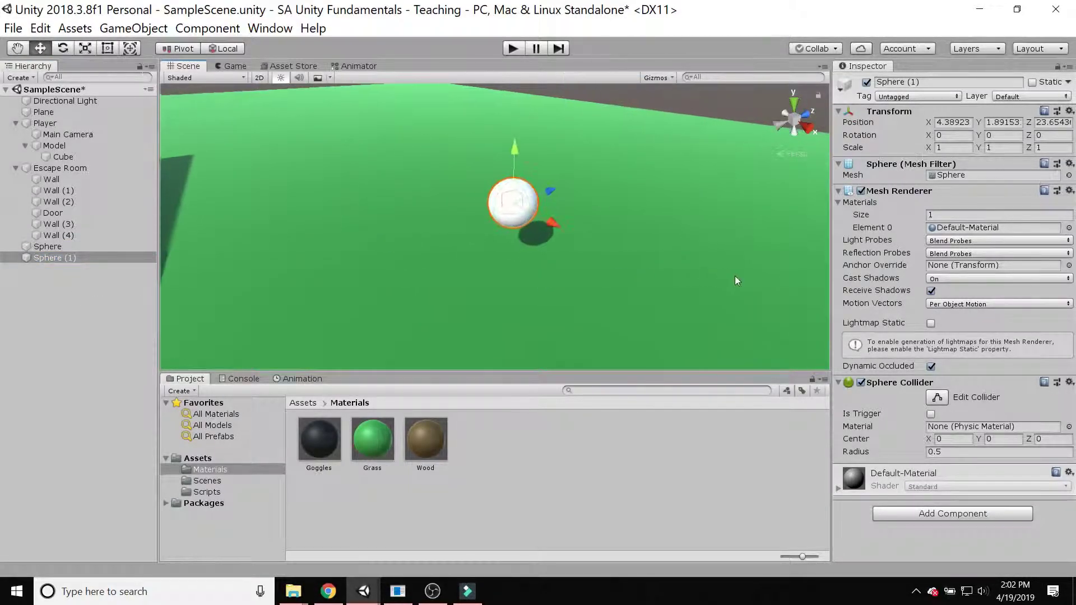
drag(550, 229, 628, 174)
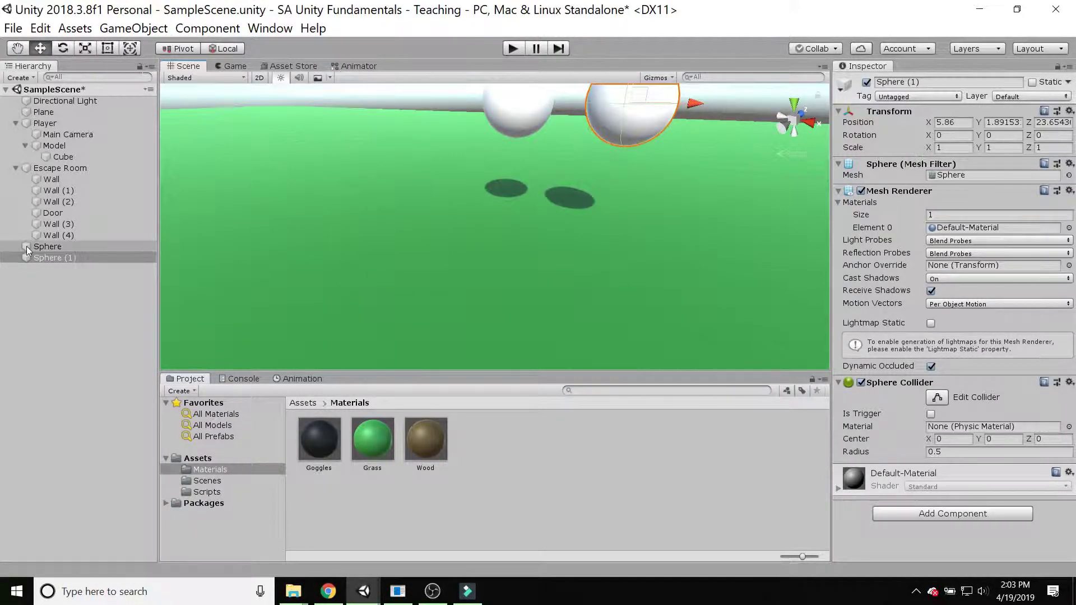
Step: Lower both spheres together to just above the grass, at about Y 0.639
click(47, 247)
shift+click(46, 257)
key(f)
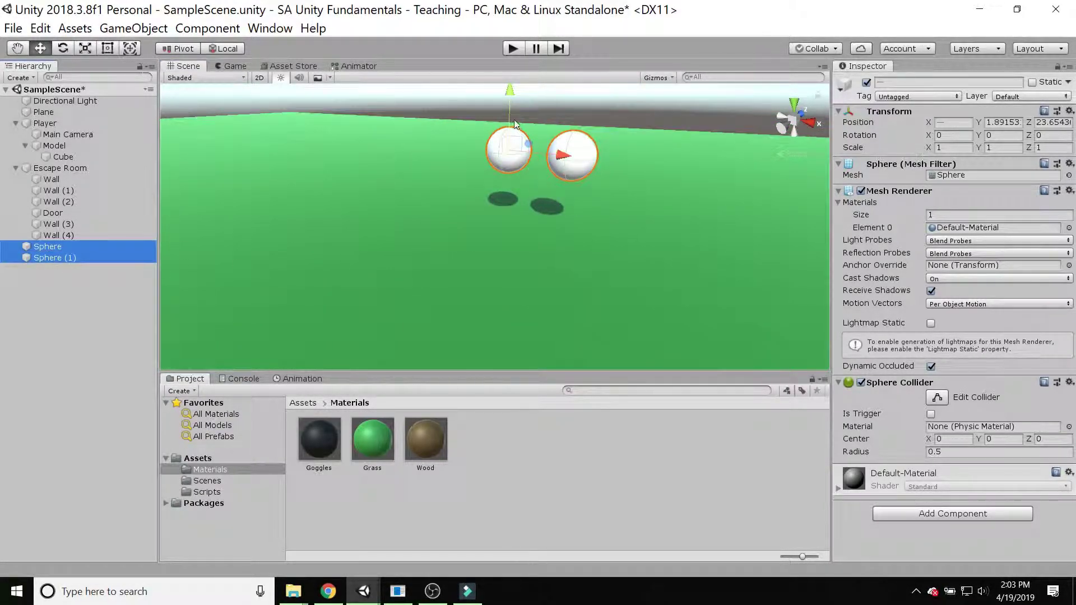
click(509, 107)
drag(509, 106, 505, 139)
scroll(540, 198, up, 5)
drag(527, 100, 528, 109)
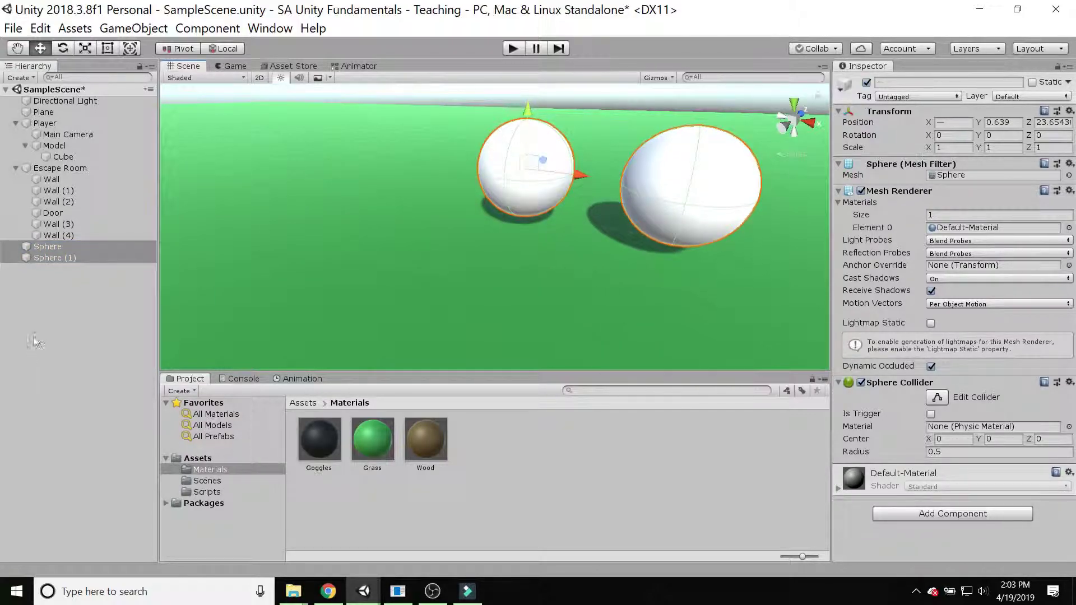
Step: Apply the Goggles material to the original sphere and the Wood material to its duplicate
right_drag(460, 167, 529, 184)
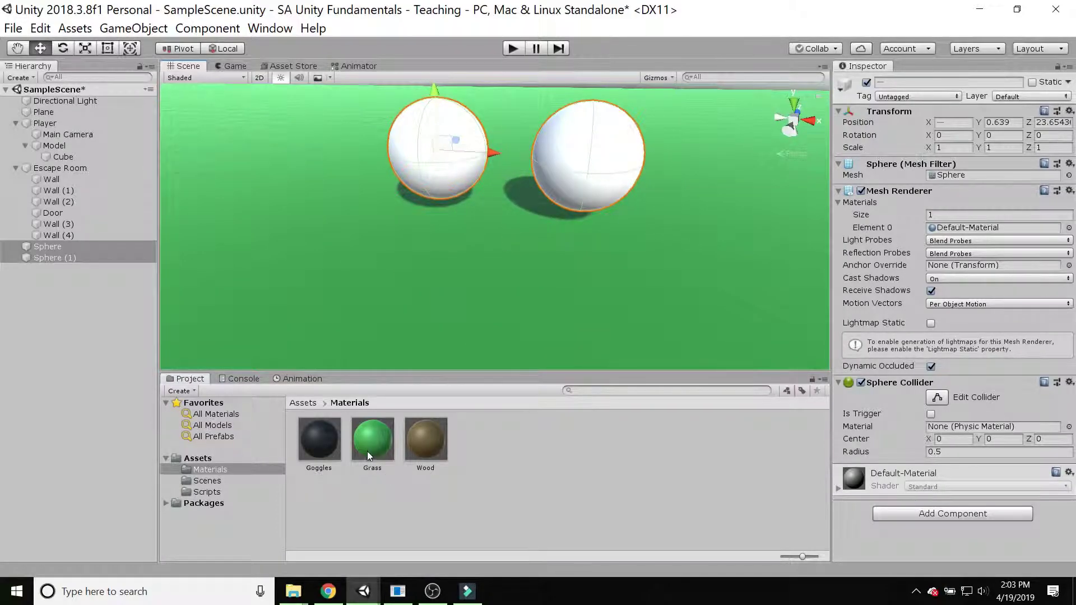
drag(322, 436, 435, 194)
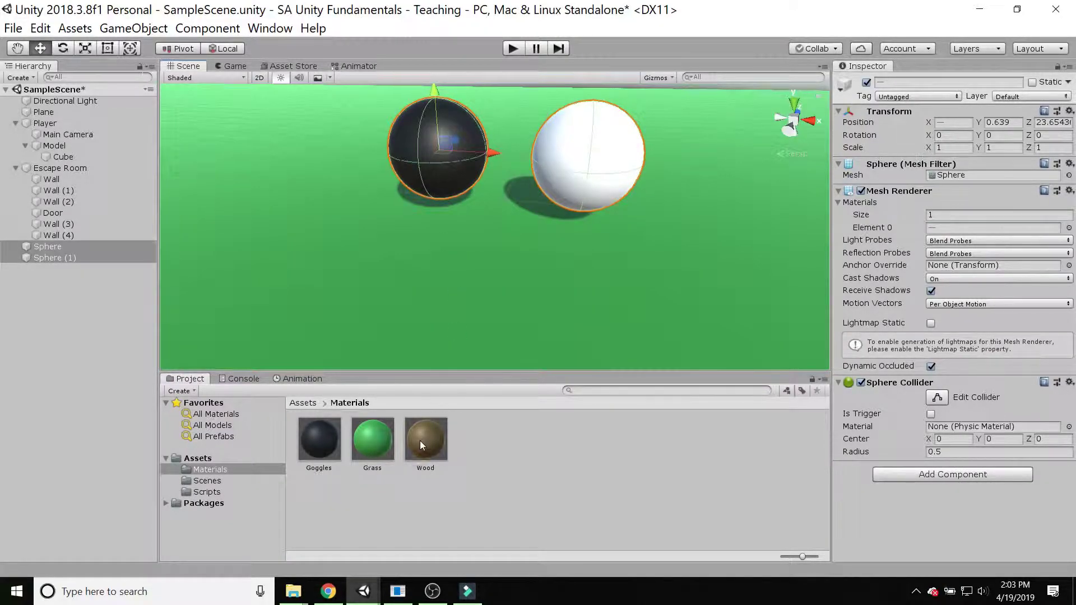
drag(425, 438, 579, 180)
scroll(523, 179, down, 2)
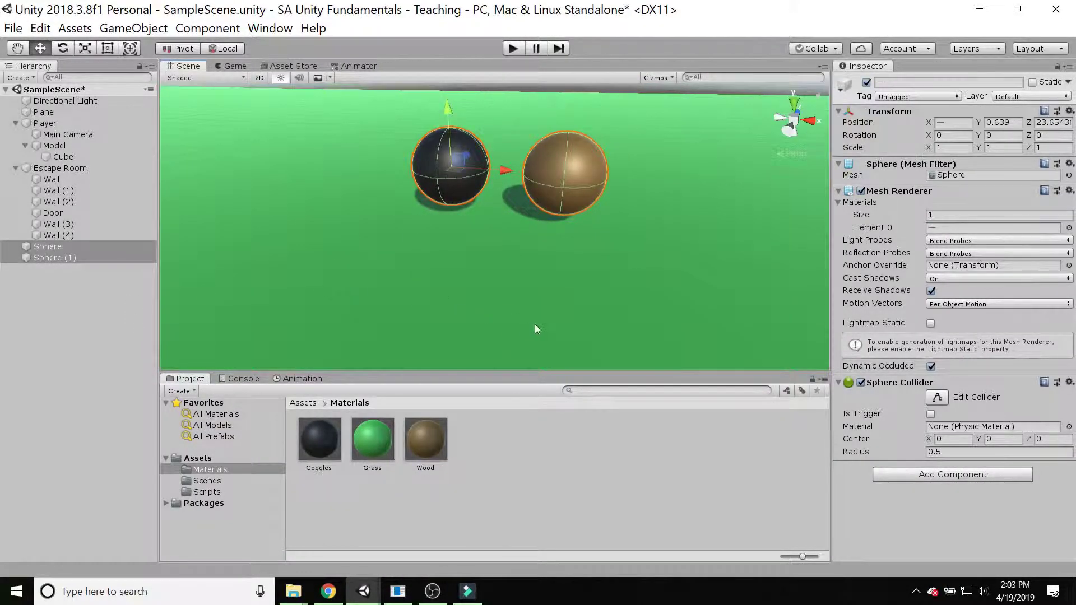
scroll(535, 328, up, 1)
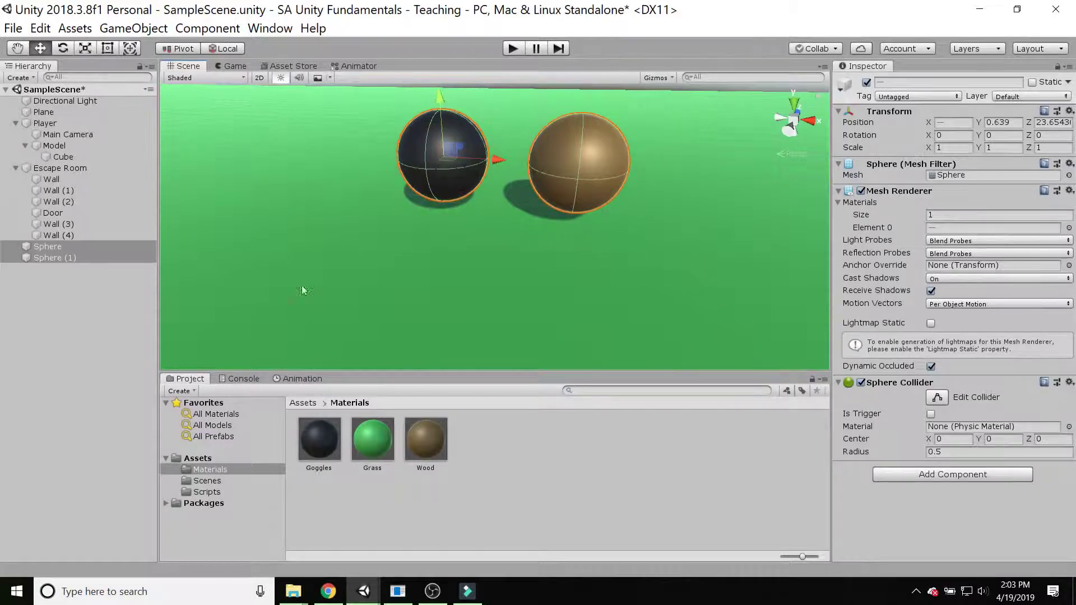
Step: Add a Rigidbody component to both spheres and save the scene
click(932, 475)
key(Down)
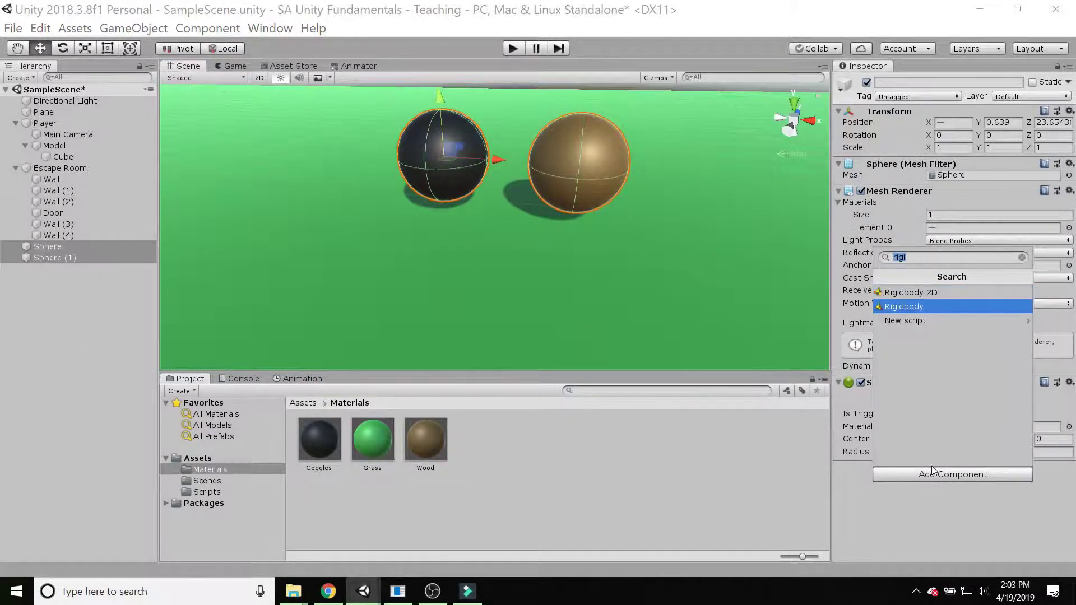
key(Return)
scroll(974, 478, down, 3)
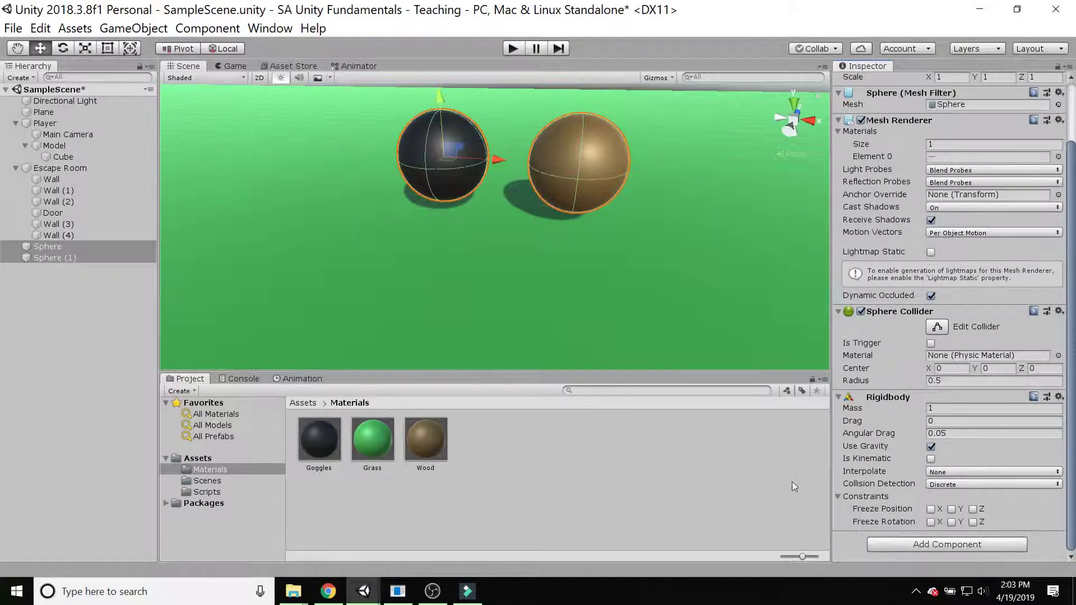
click(13, 28)
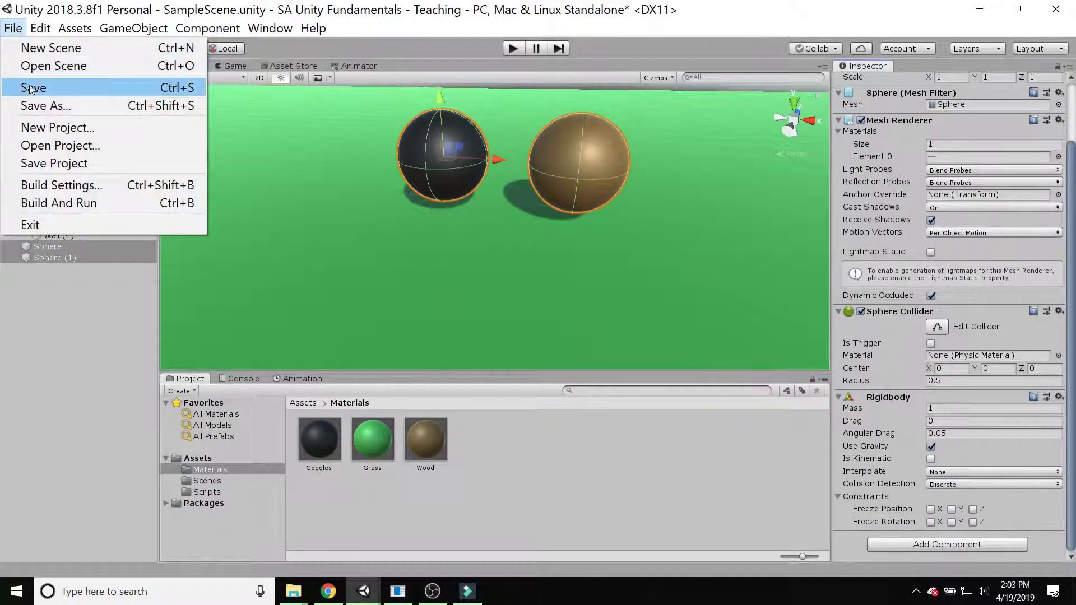
click(30, 89)
Step: Play-test the collision between the two spheres by pushing each one toward the other in the scene view
click(513, 50)
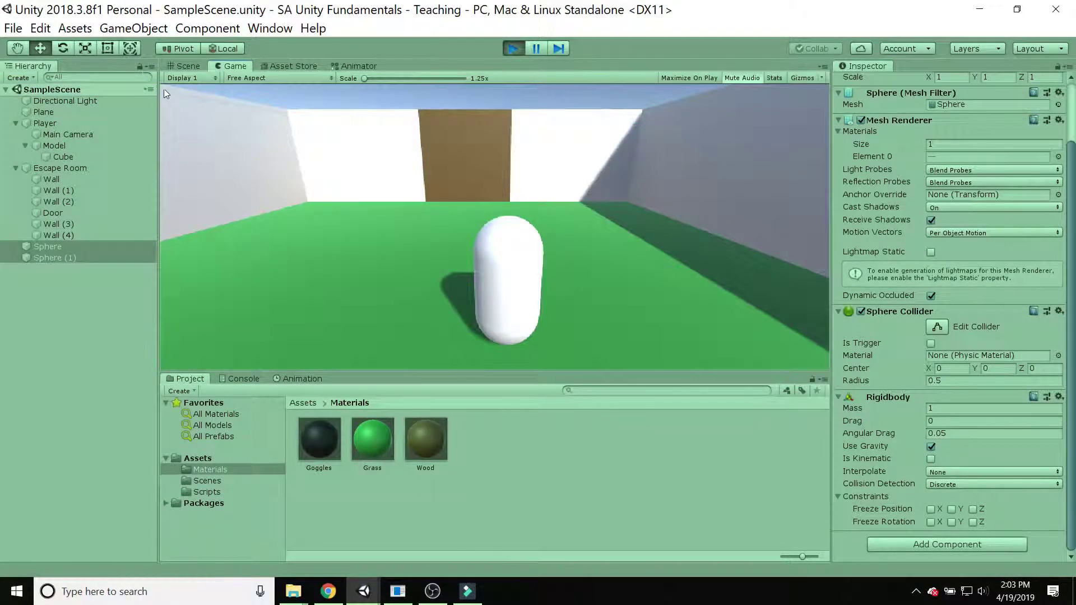
click(186, 67)
right_drag(603, 273, 665, 259)
middle_drag(665, 258, 693, 287)
click(49, 244)
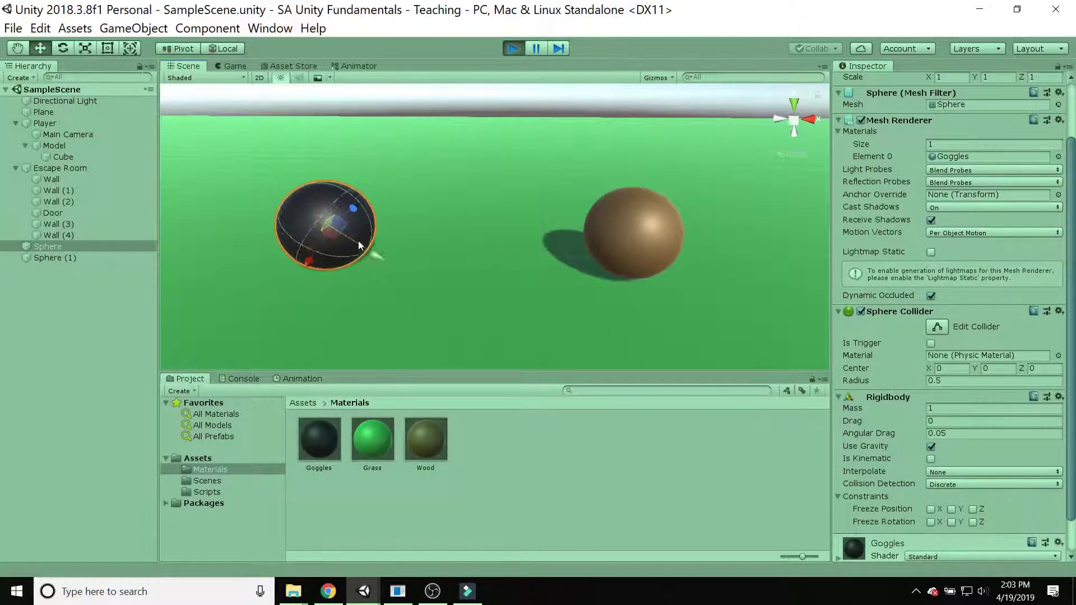
click(45, 259)
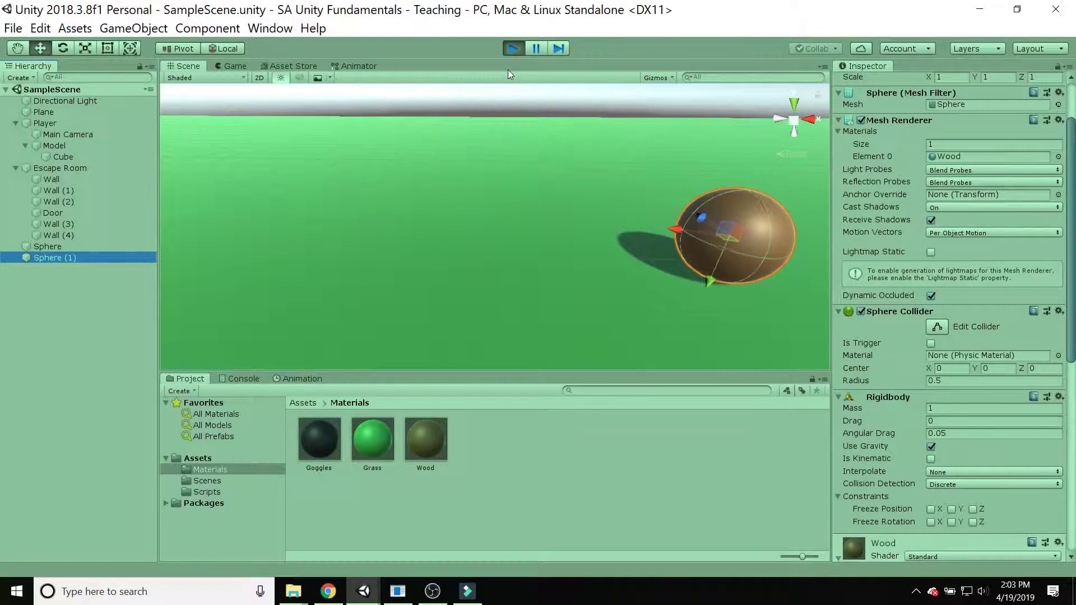
click(513, 48)
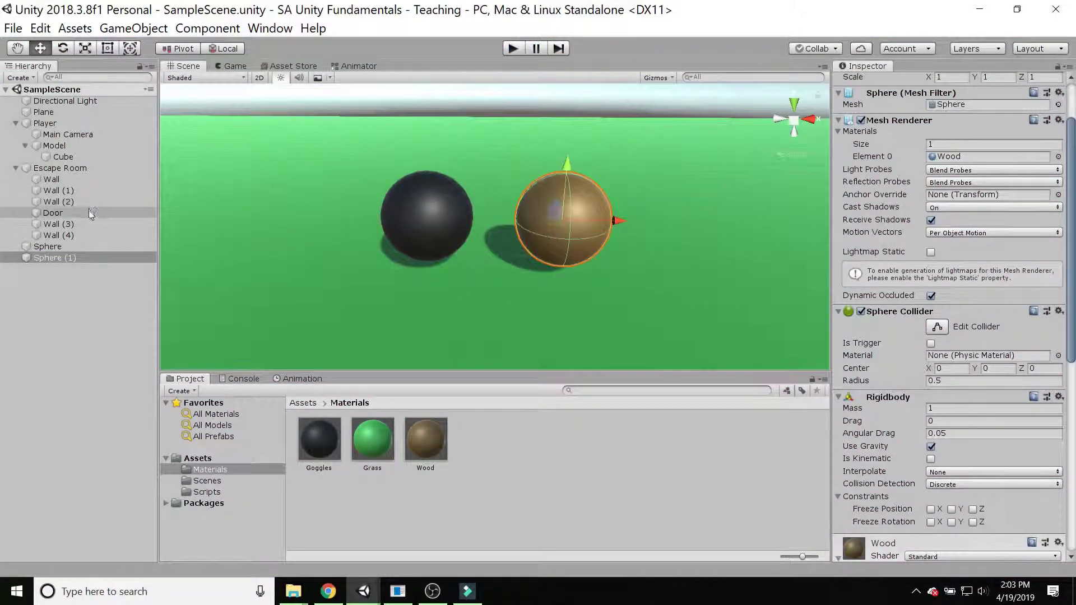
Step: Make the black sphere's Rigidbody kinematic and play-test pushing it into the wood sphere, with Use Gravity turned off during play
click(48, 247)
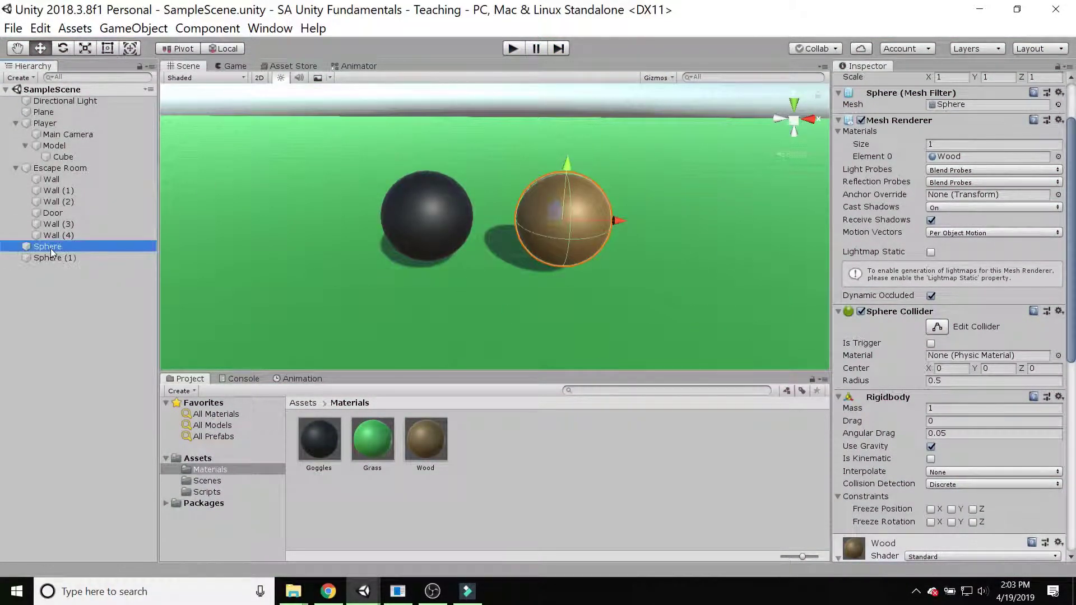
click(931, 459)
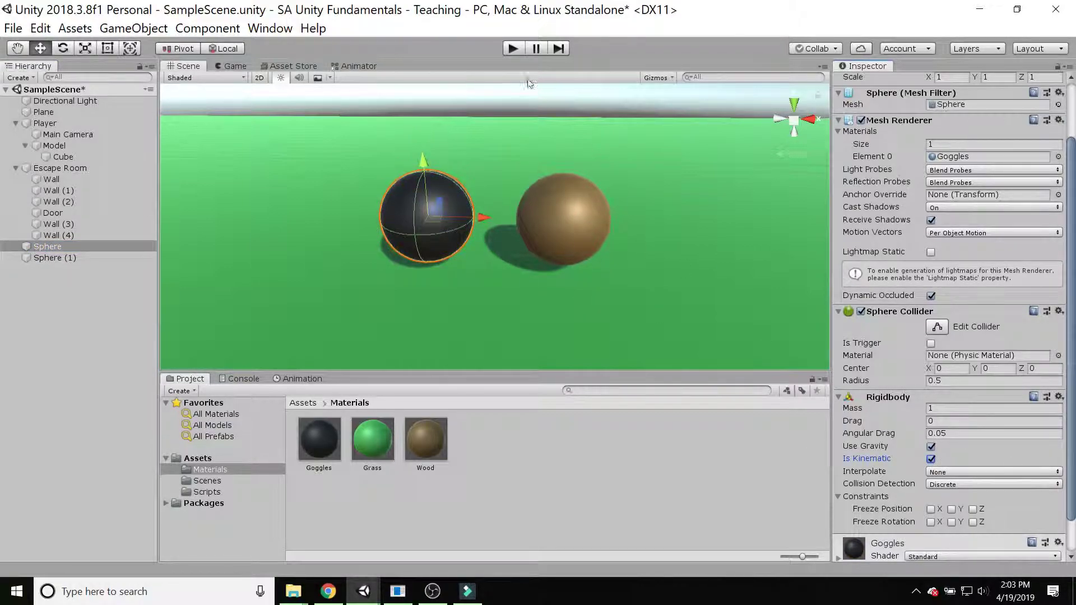
click(513, 48)
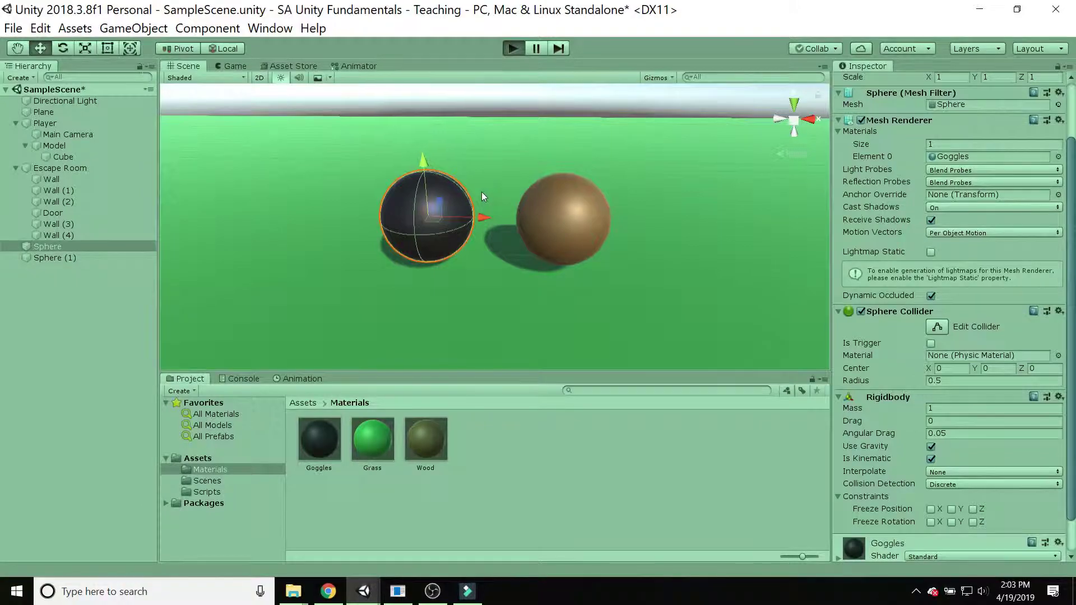
click(184, 66)
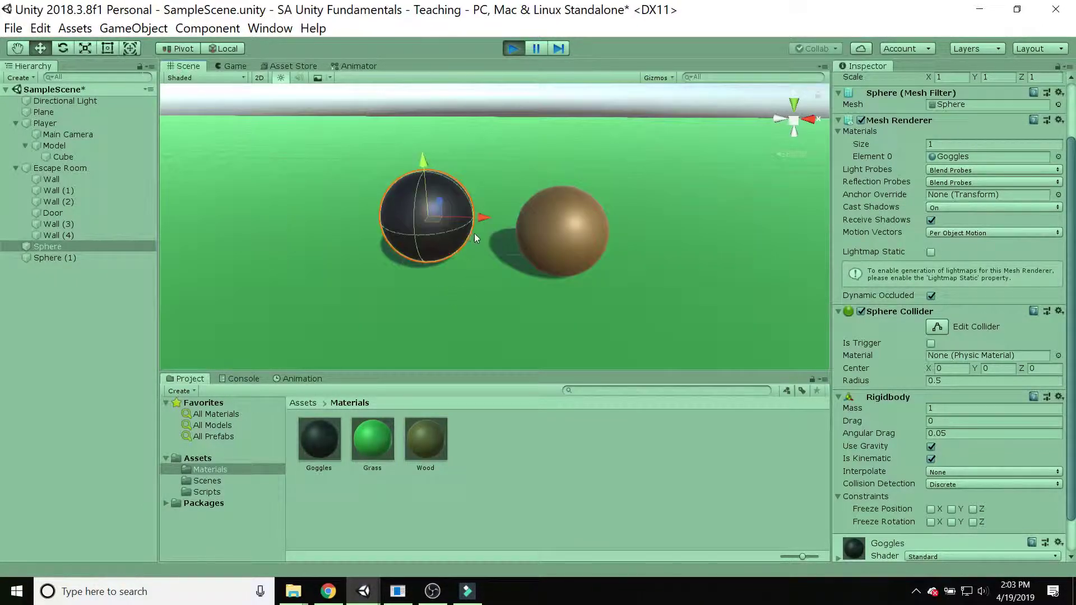
alt+drag(470, 220, 459, 168)
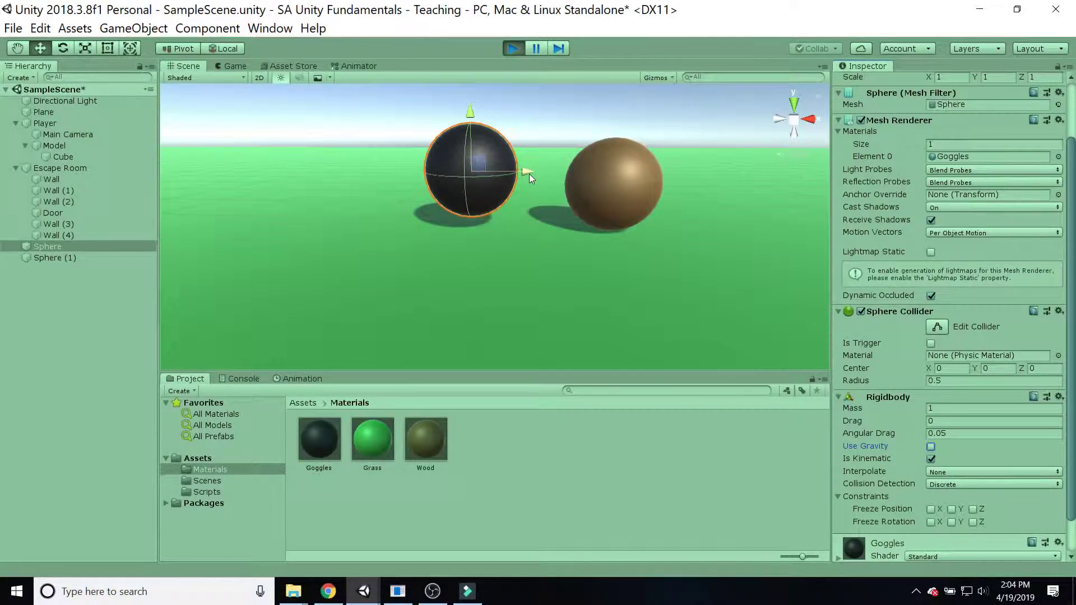
drag(524, 170, 529, 215)
middle_drag(509, 252, 398, 251)
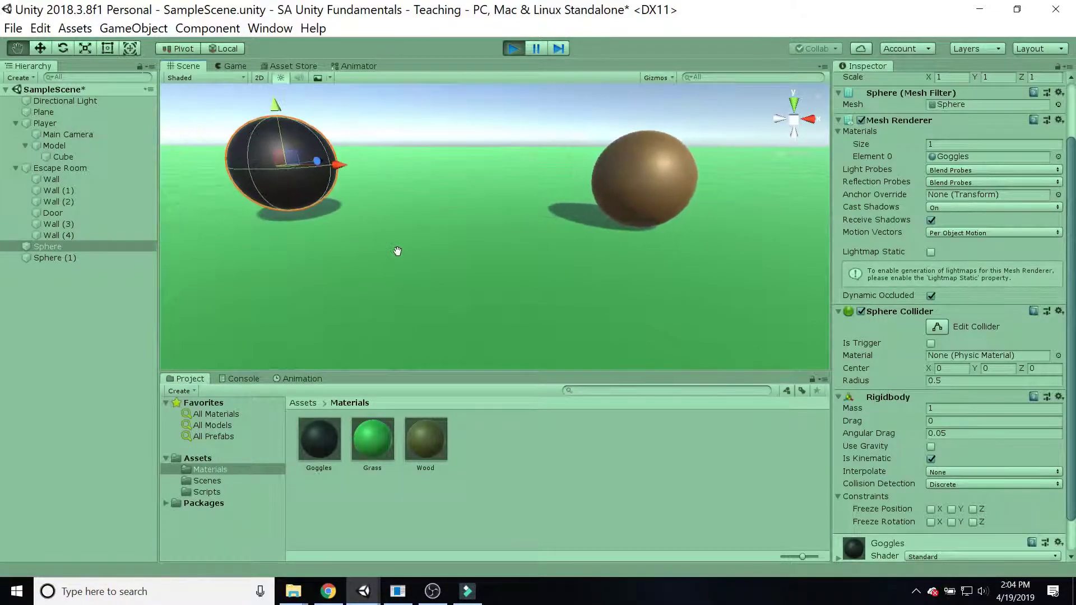
click(515, 49)
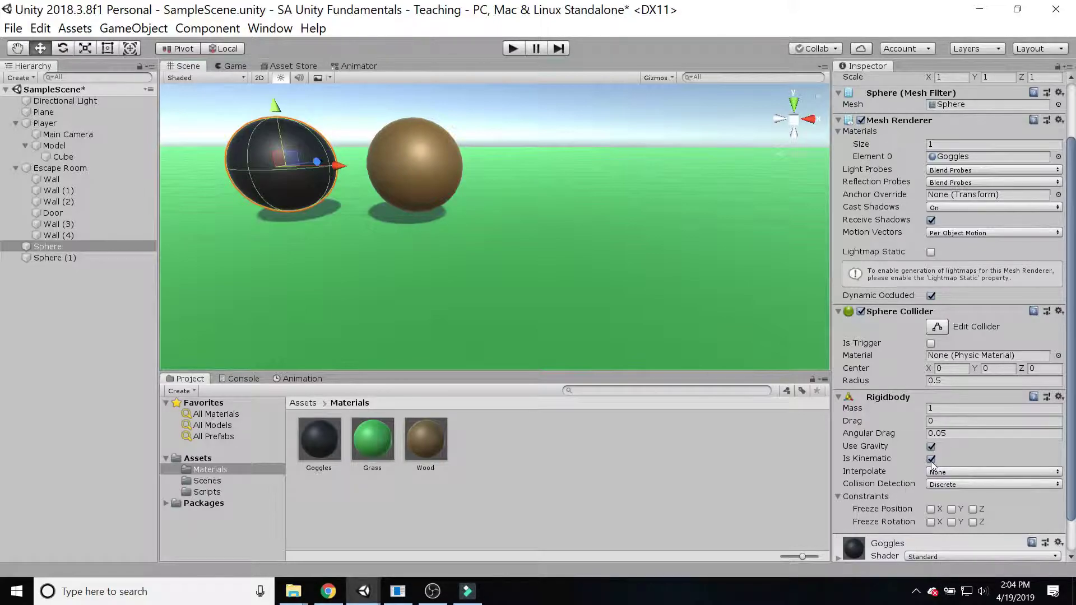
Step: Turn Is Kinematic off for the black sphere and on for the wood sphere, and play-test pushing the black sphere along X into it
click(54, 258)
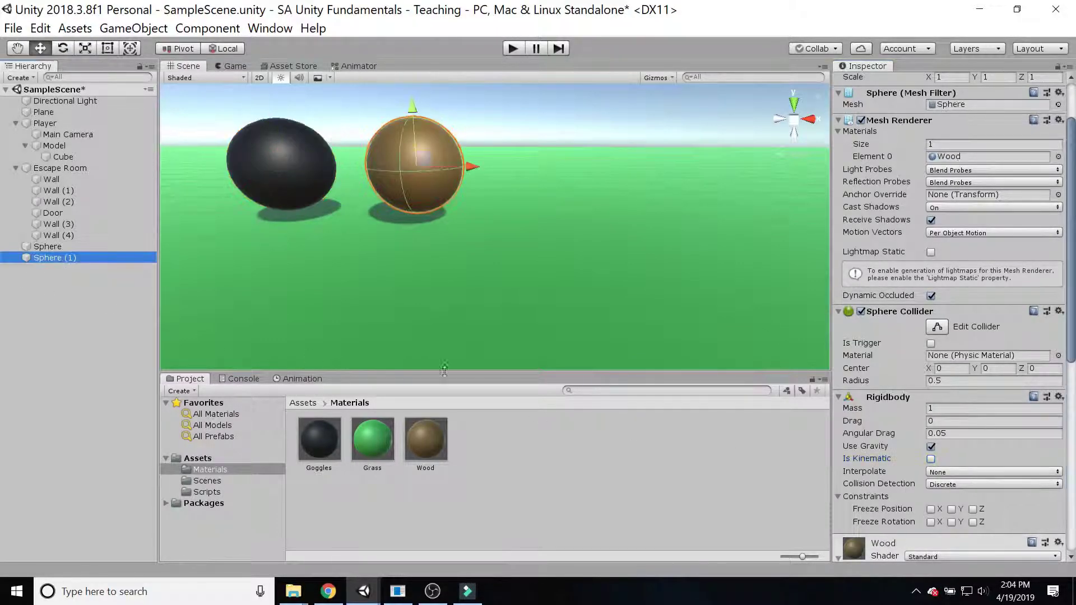
click(931, 459)
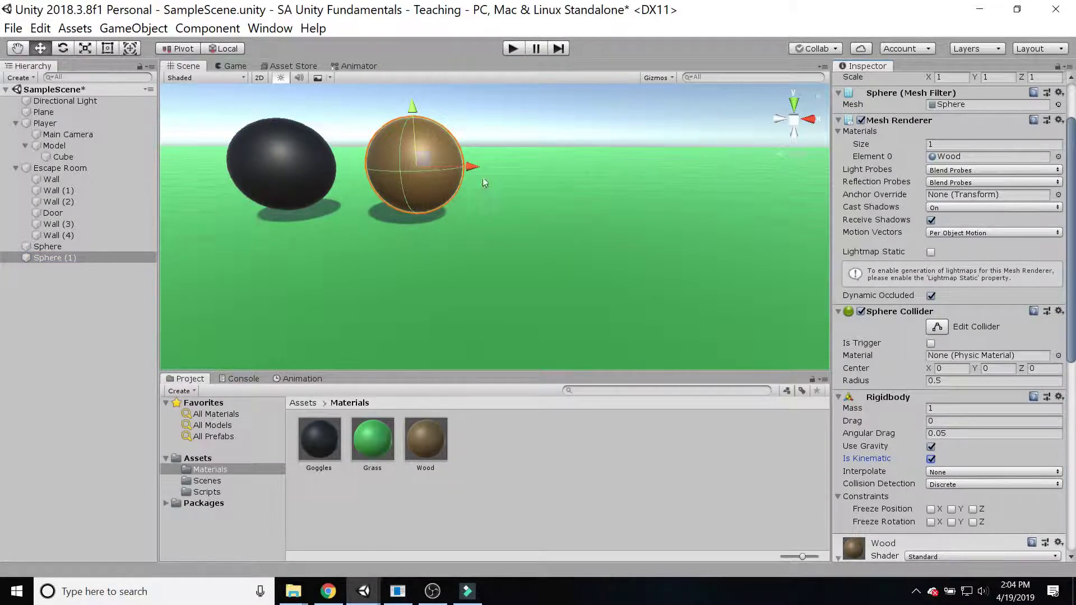
click(510, 51)
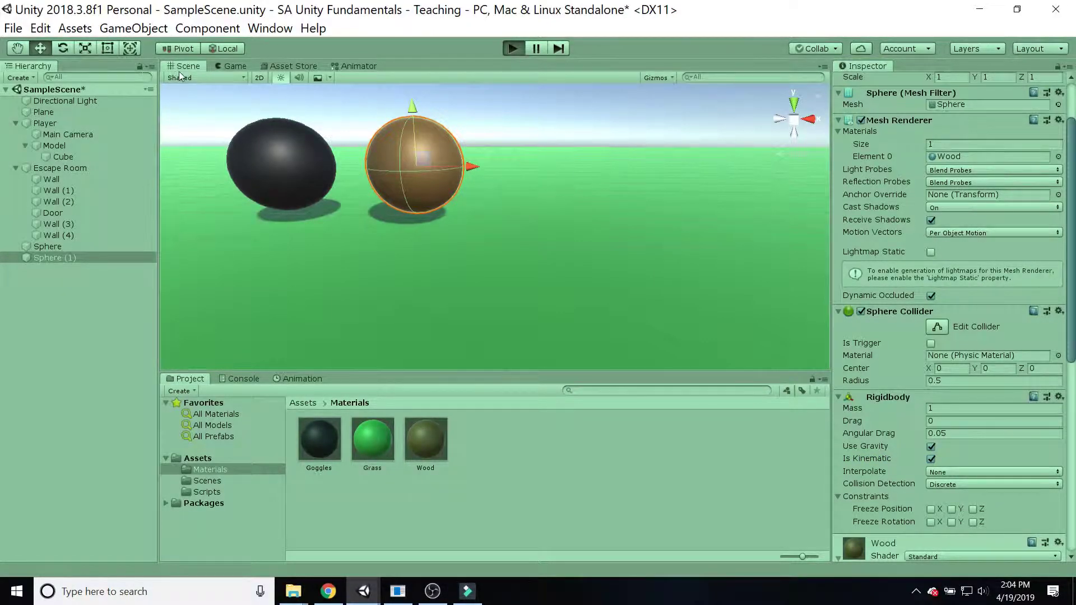
click(51, 245)
middle_drag(340, 255, 408, 255)
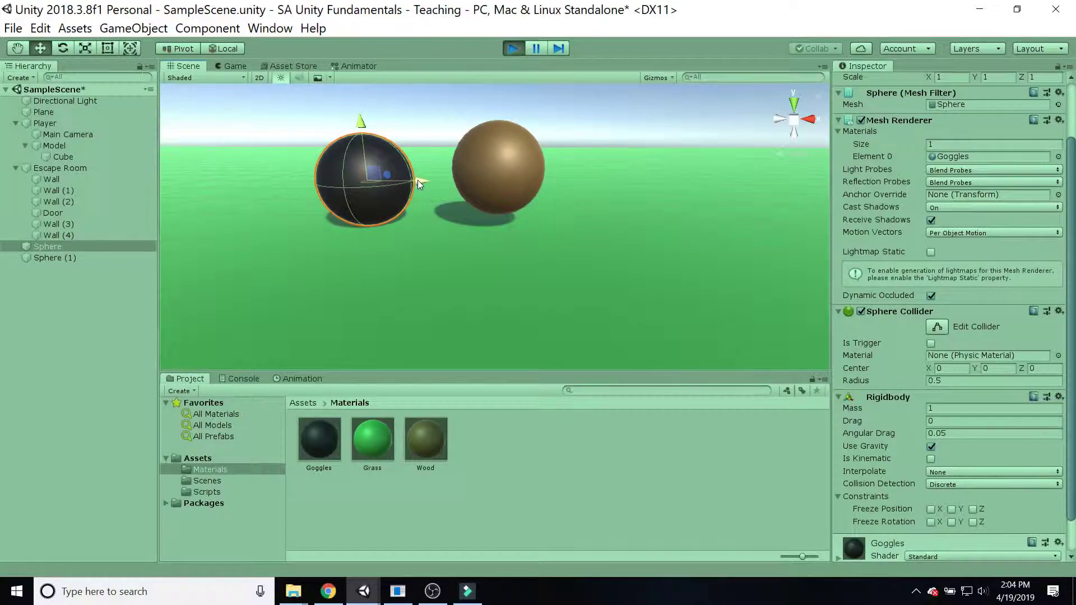
drag(418, 180, 529, 186)
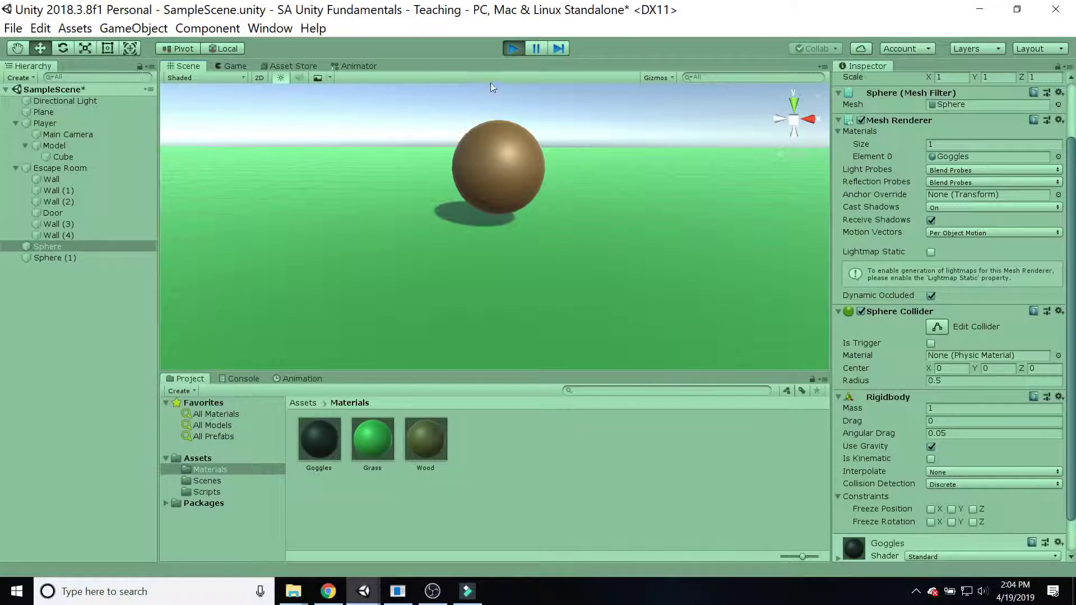
Step: Stop the play test and examine the wood sphere's collider and Rigidbody settings
click(510, 48)
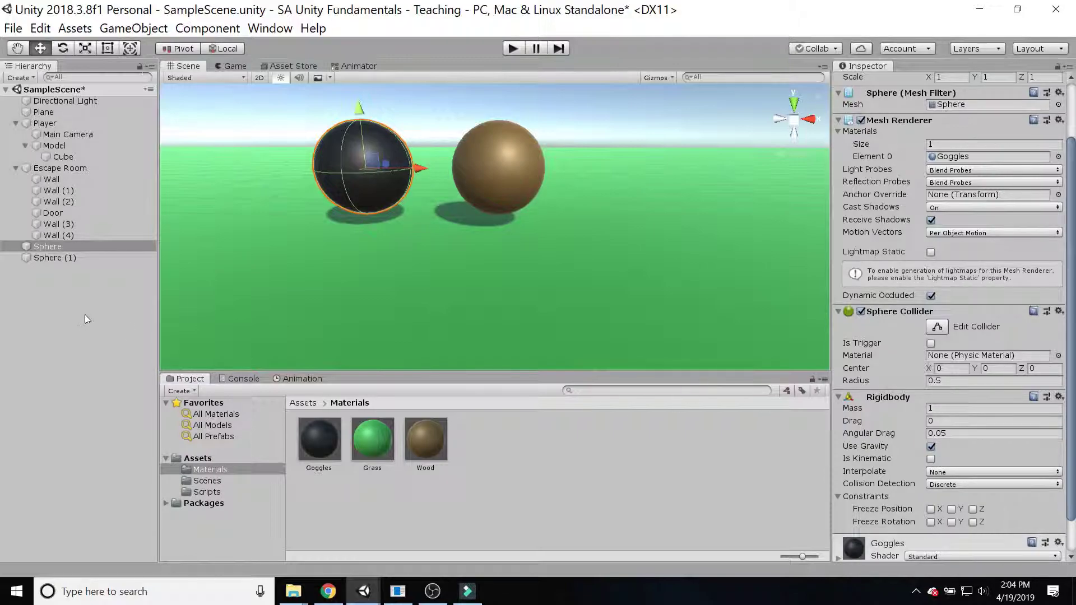
right_drag(424, 250, 314, 244)
middle_drag(541, 235, 408, 280)
mouse_move(408, 279)
alt+mouse_down()
mouse_move(370, 286)
mouse_move(394, 288)
mouse_move(274, 236)
mouse_move(473, 281)
mouse_move(399, 270)
alt+mouse_up()
alt+drag(489, 279, 208, 283)
click(54, 258)
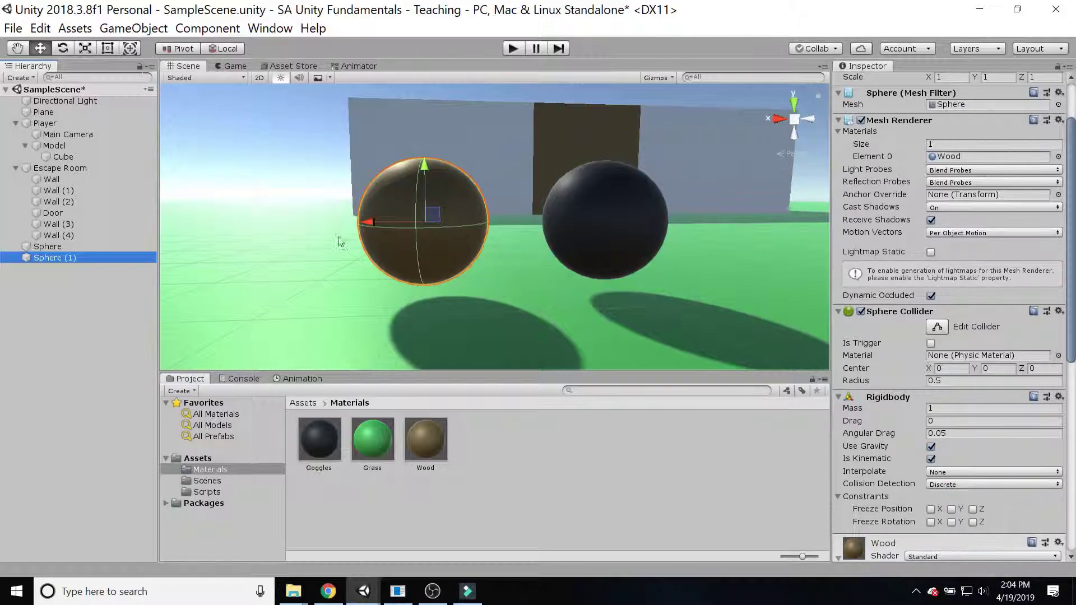
scroll(1008, 371, up, 1)
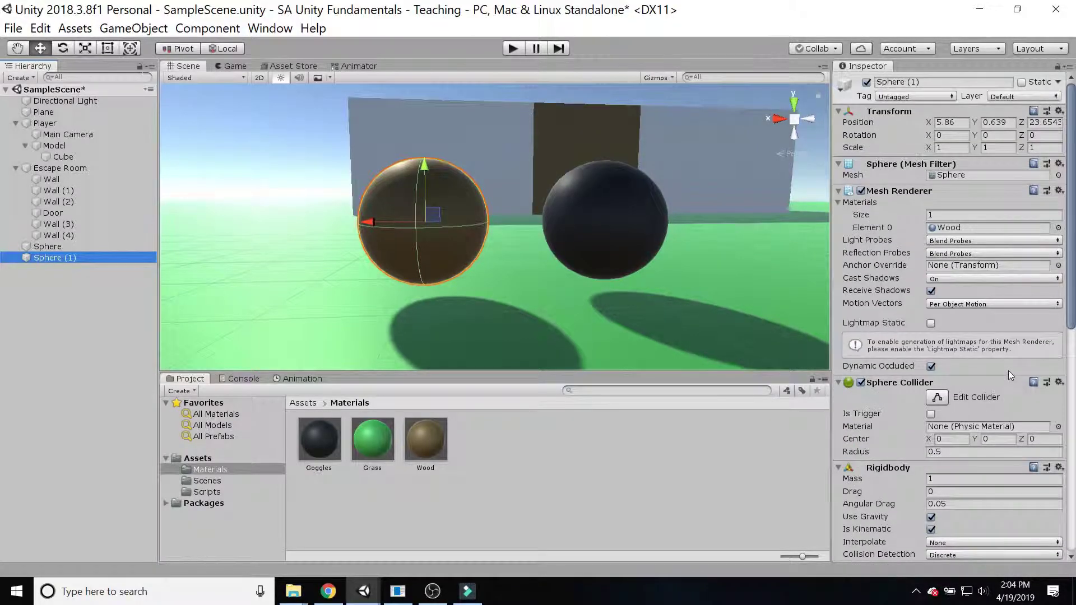
scroll(1007, 392, down, 8)
scroll(988, 473, up, 4)
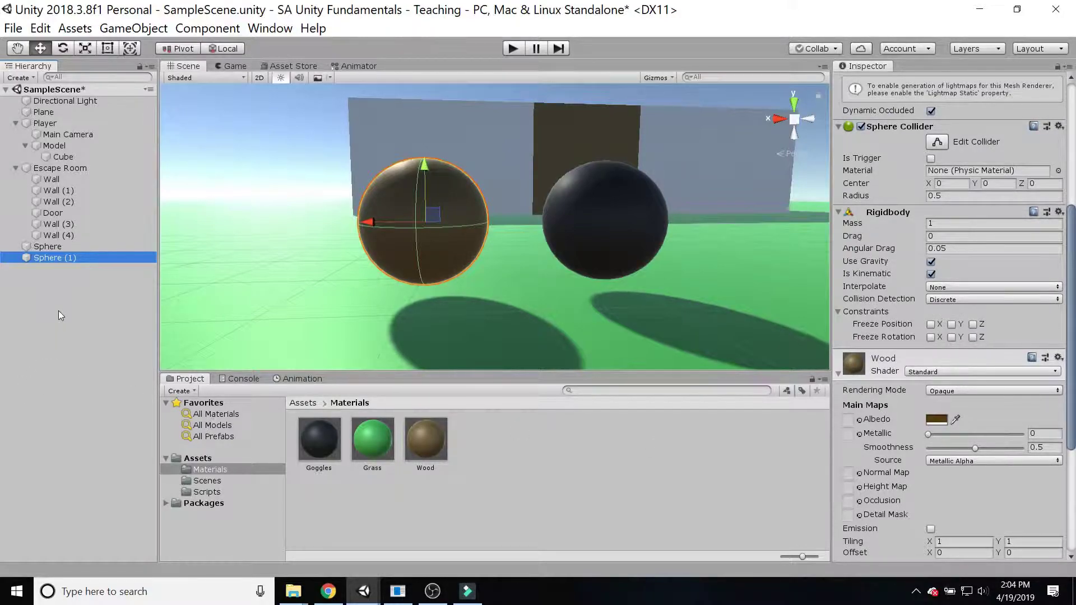
click(49, 247)
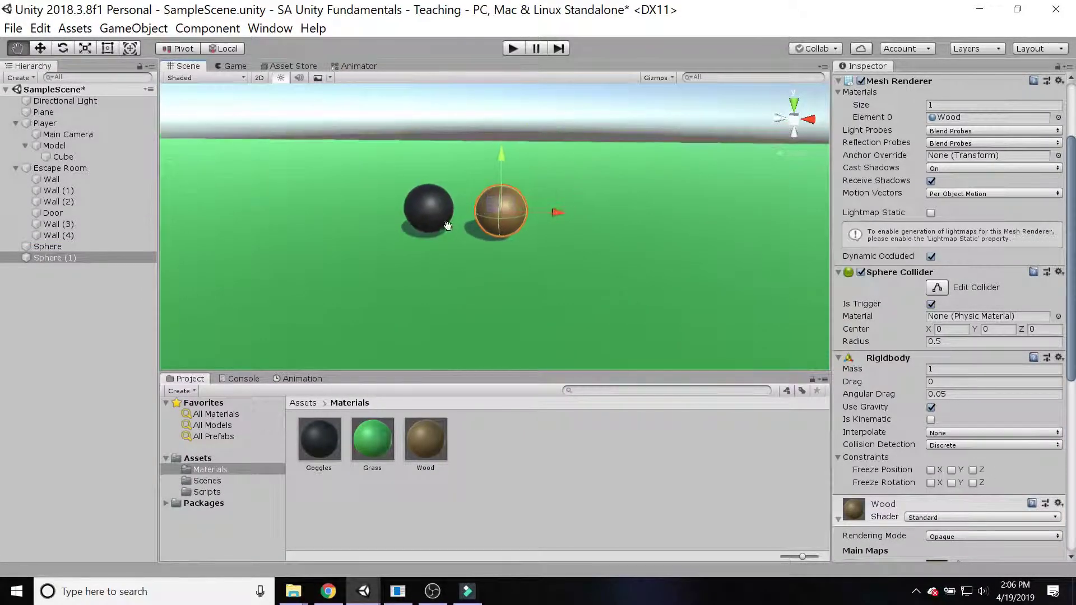
Step: Delete both test spheres from the scene and save the scene
scroll(476, 241, up, 3)
middle_drag(481, 245, 572, 240)
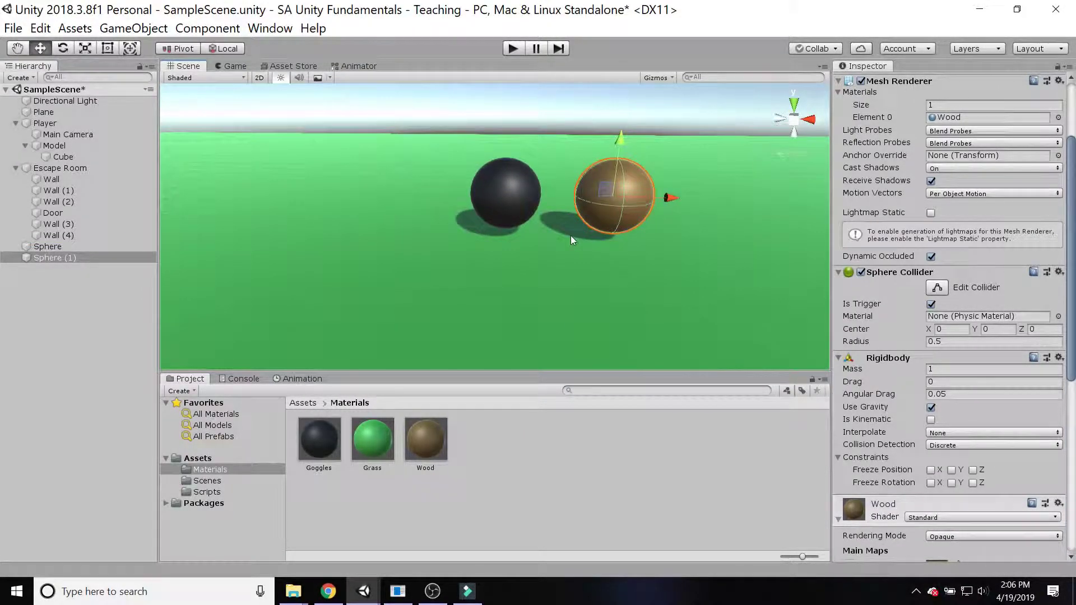
click(46, 247)
shift+click(51, 258)
key(Delete)
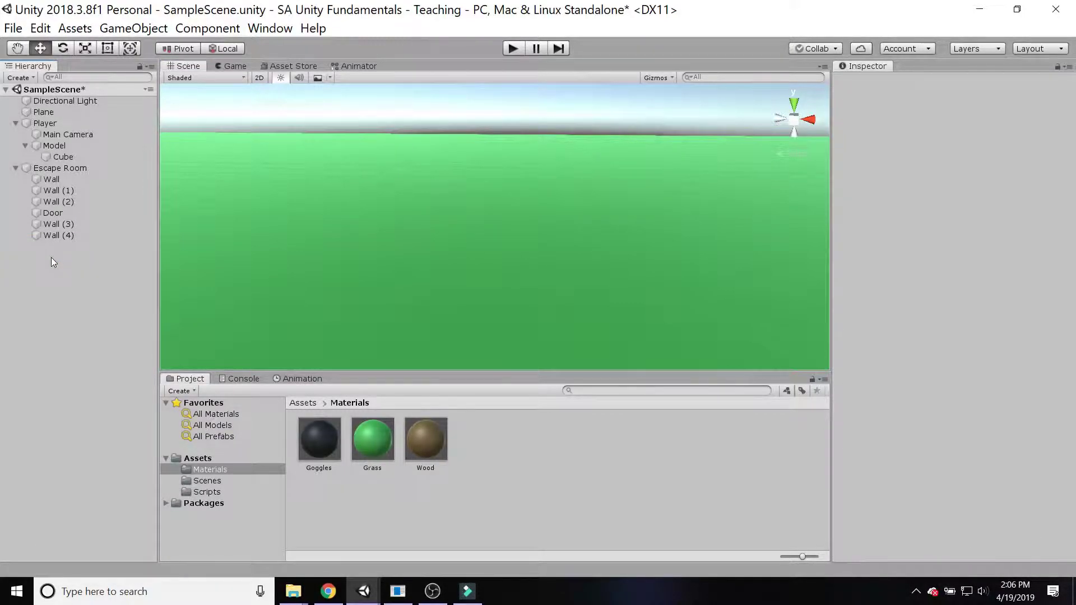
key(Down)
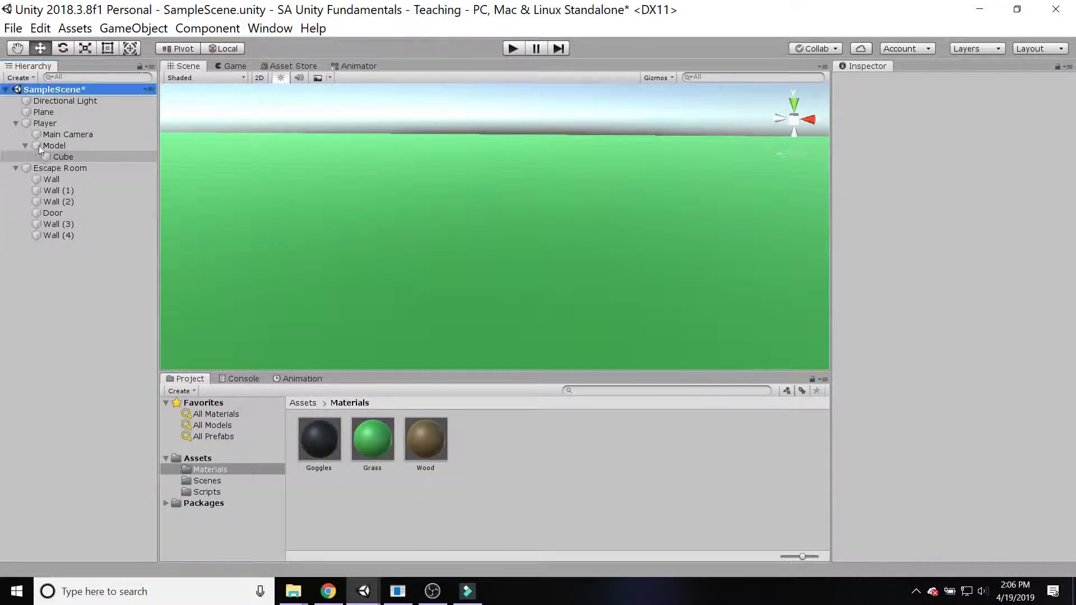
click(12, 28)
click(47, 89)
Step: Add a 3D cube as a child of the Escape Room object
scroll(610, 238, down, 5)
right_drag(613, 218, 200, 238)
middle_drag(339, 224, 687, 319)
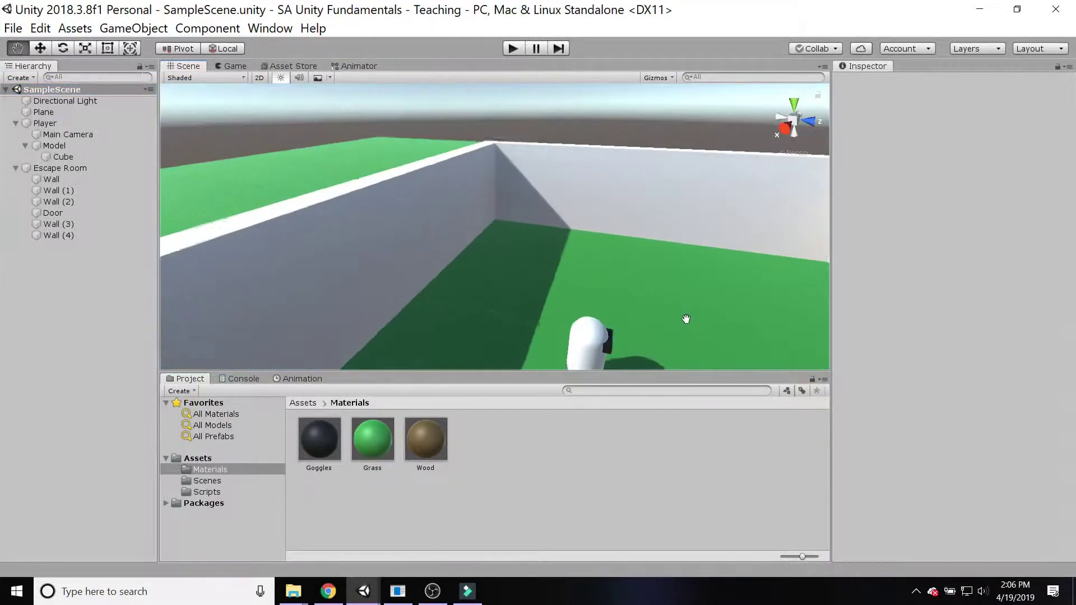
right_drag(358, 291, 449, 319)
middle_drag(387, 321, 468, 226)
right_drag(421, 233, 583, 235)
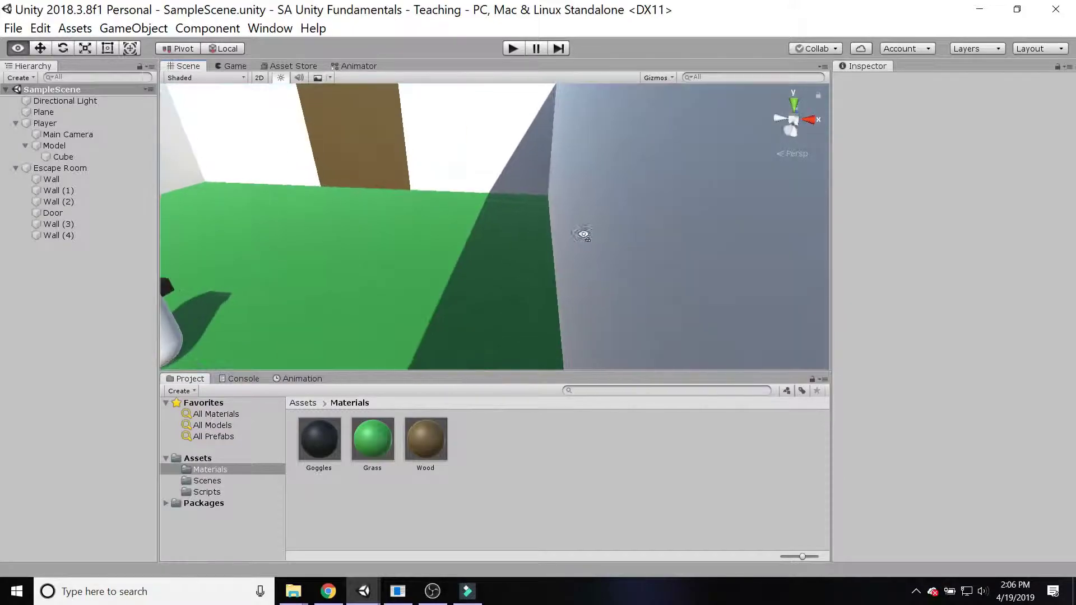
alt+drag(584, 235, 367, 214)
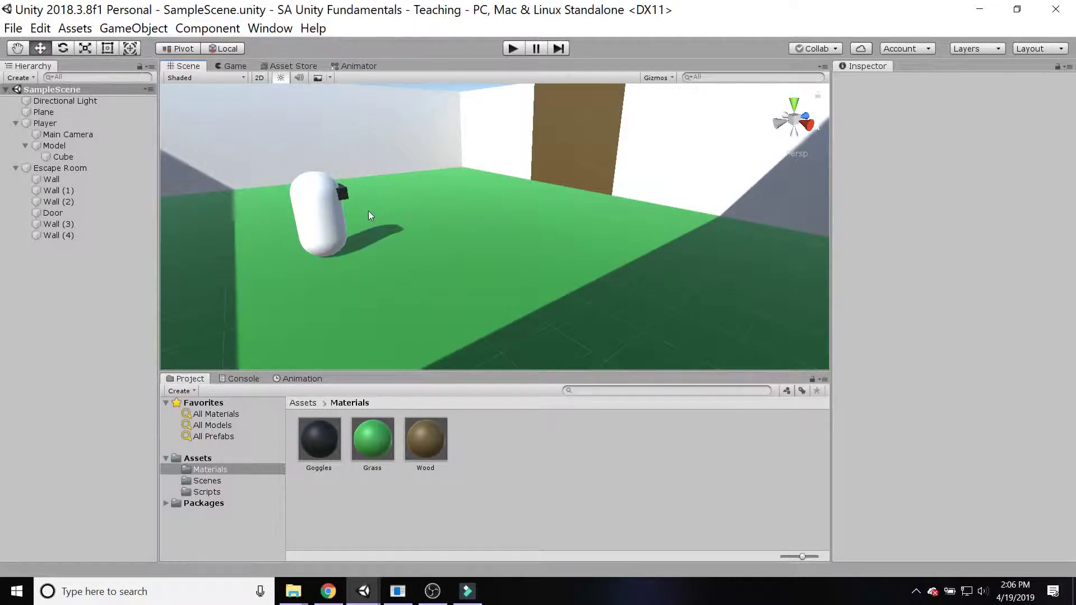
middle_drag(372, 210, 451, 266)
right_drag(451, 257, 540, 248)
middle_drag(342, 253, 440, 270)
click(56, 168)
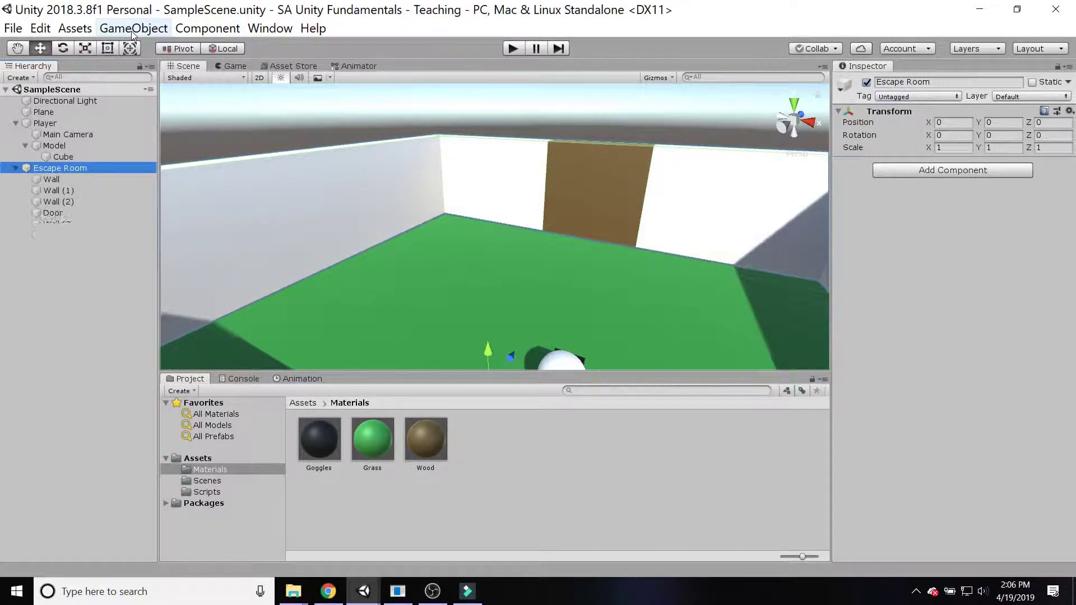
right_click(55, 170)
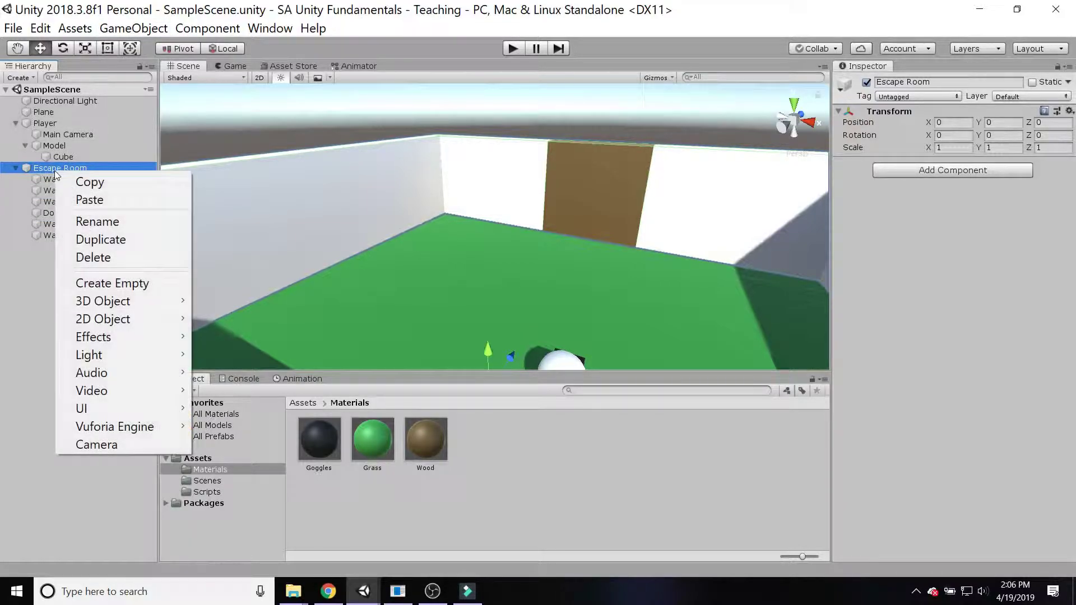
mouse_move(107, 301)
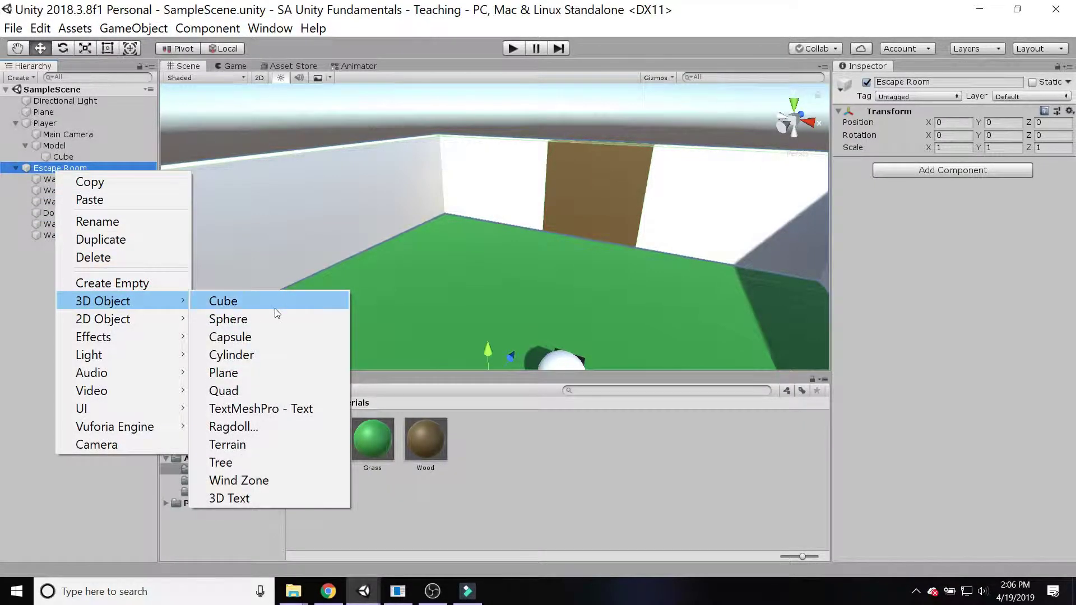
click(244, 305)
Step: Move the new cube into the room's corner beside the door wall, at about X -7.46, Y 0.11, Z 8.78
middle_drag(437, 324, 388, 277)
drag(390, 277, 433, 216)
scroll(419, 216, up, 3)
middle_drag(420, 216, 473, 294)
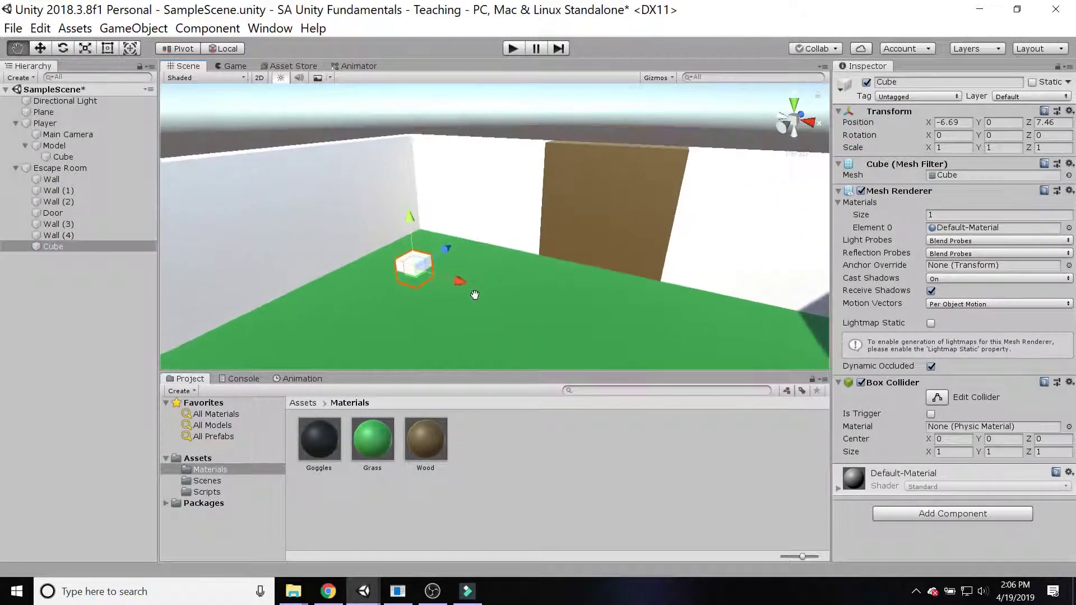
drag(447, 252, 445, 241)
middle_drag(446, 241, 503, 250)
scroll(519, 259, up, 3)
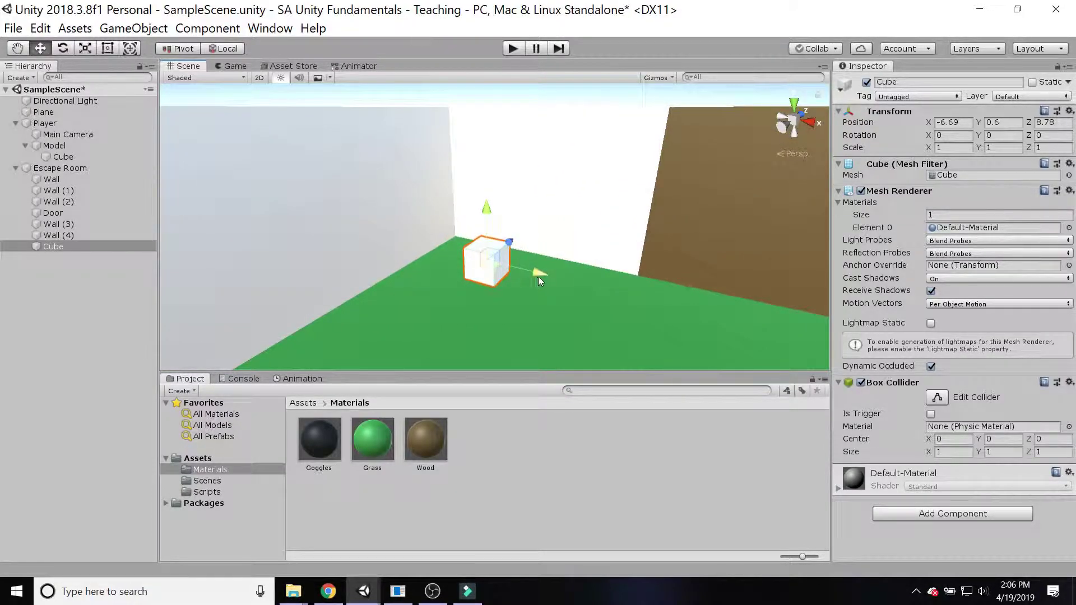
drag(538, 280, 517, 274)
drag(467, 214, 466, 228)
middle_drag(174, 317, 210, 287)
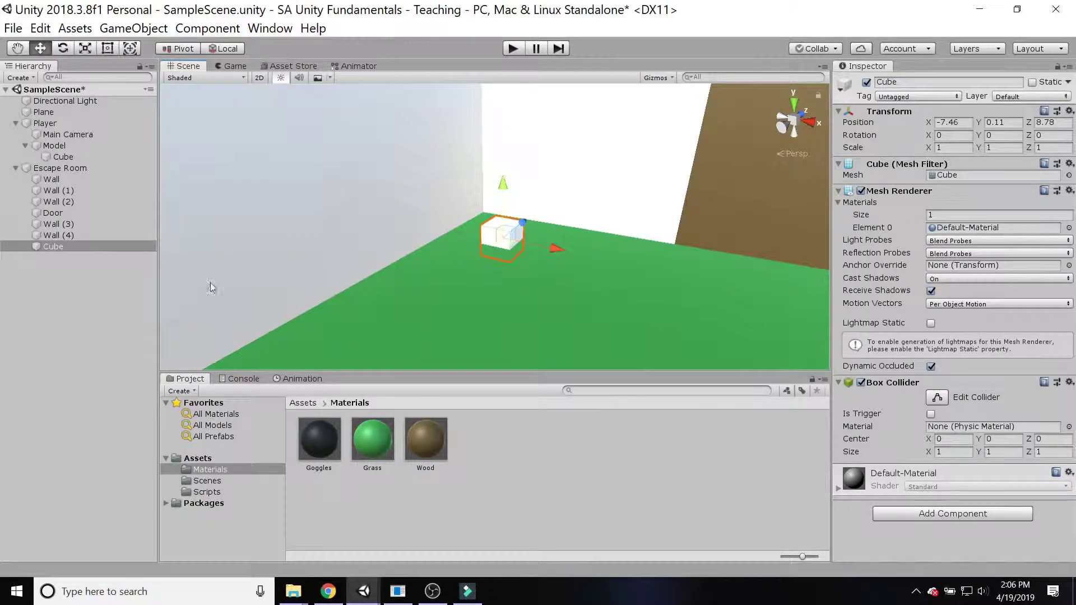
Step: Rename the new cube in the Escape Room as Button
click(51, 248)
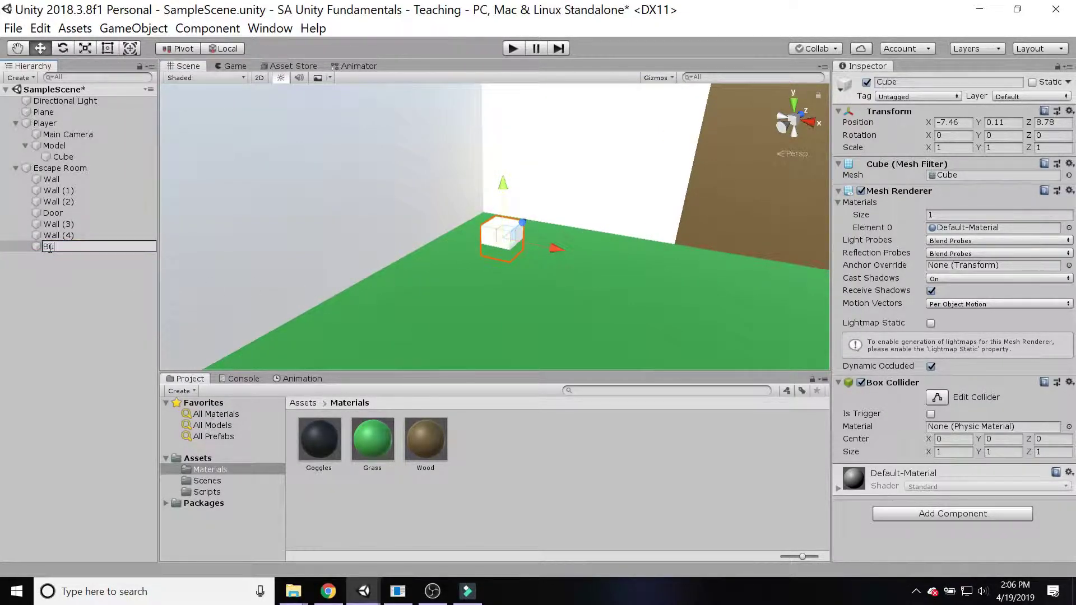
text(Button)
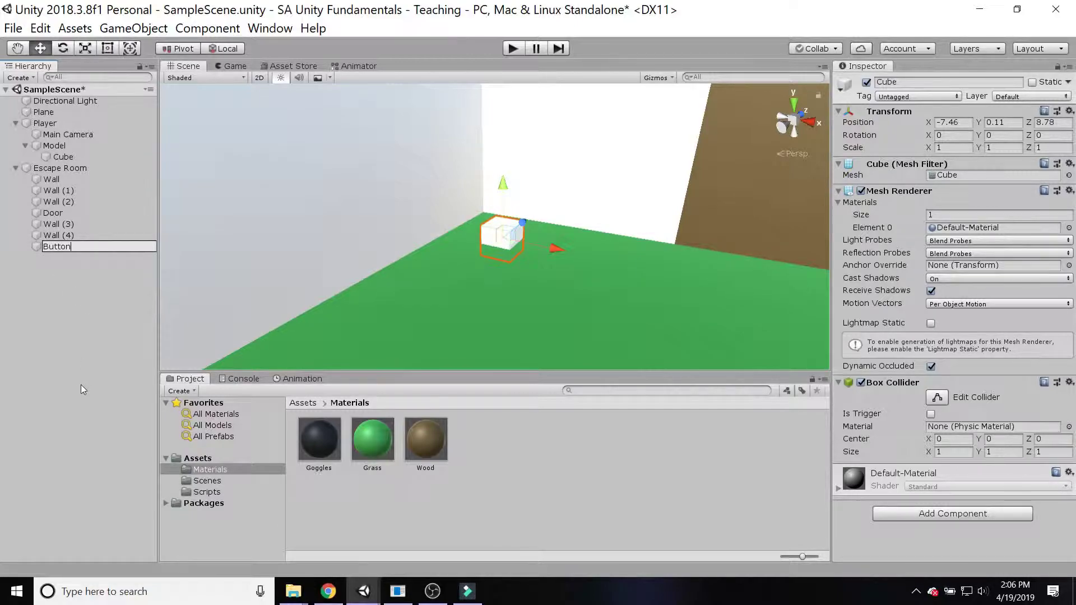
click(80, 385)
click(57, 246)
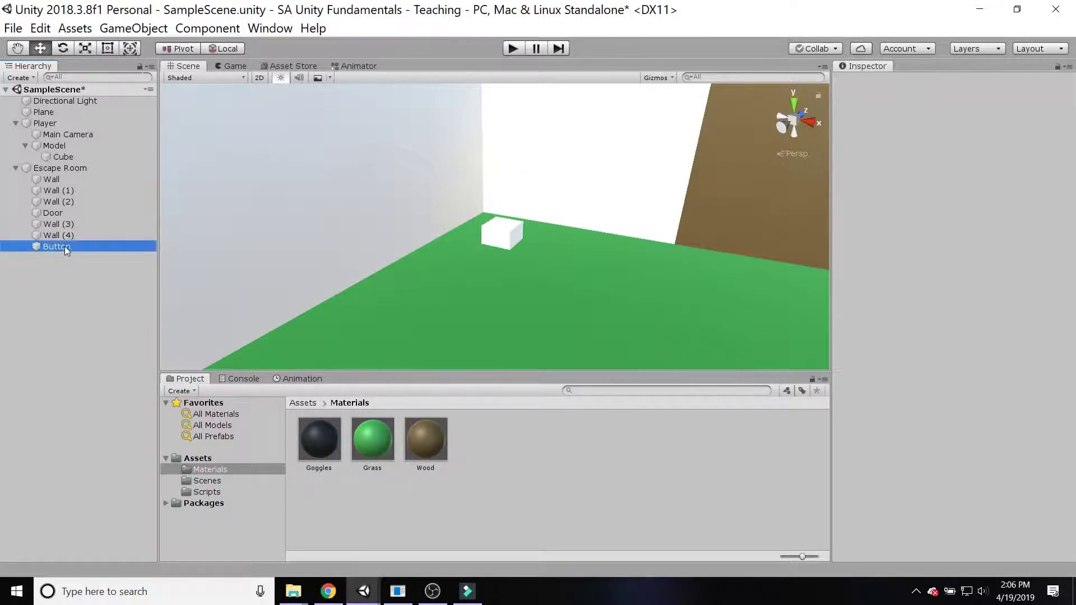
Step: Create a new material named Red in the Materials folder
right_drag(493, 235, 557, 230)
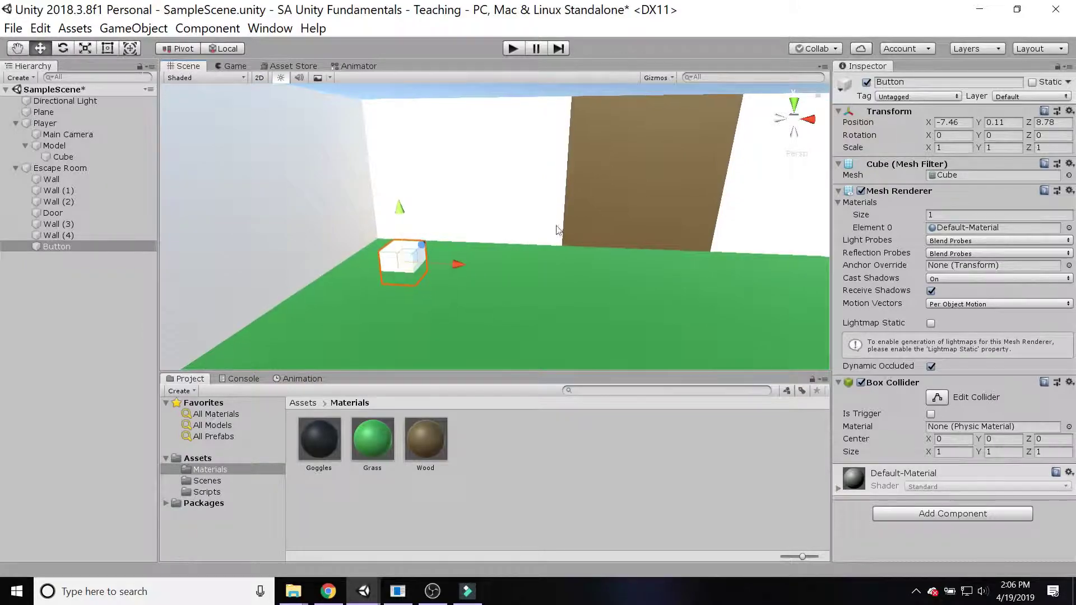
right_click(463, 448)
mouse_move(514, 90)
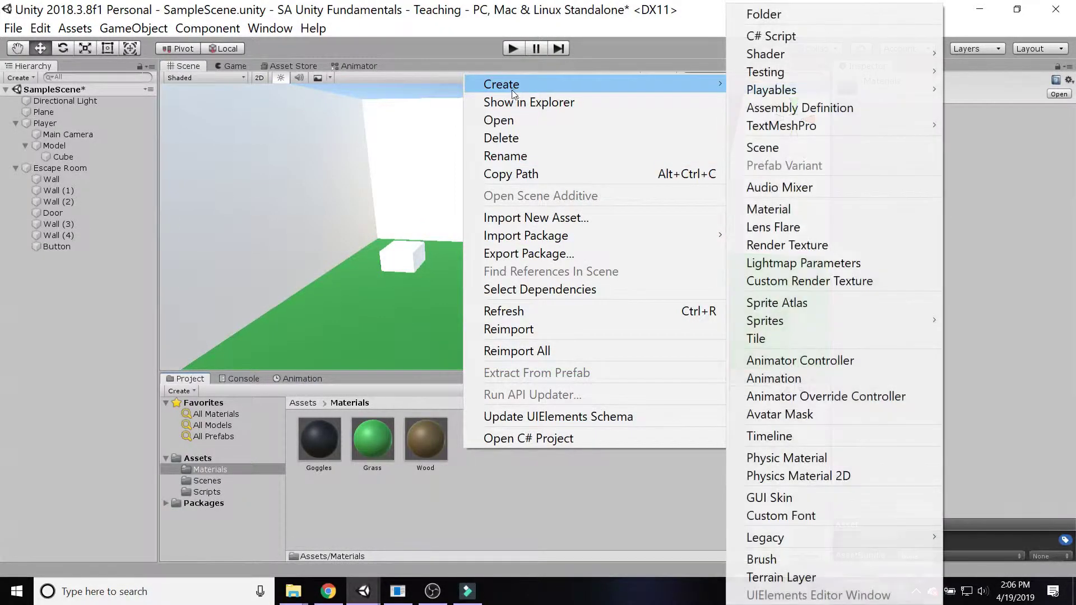
click(761, 210)
text(Red)
key(Return)
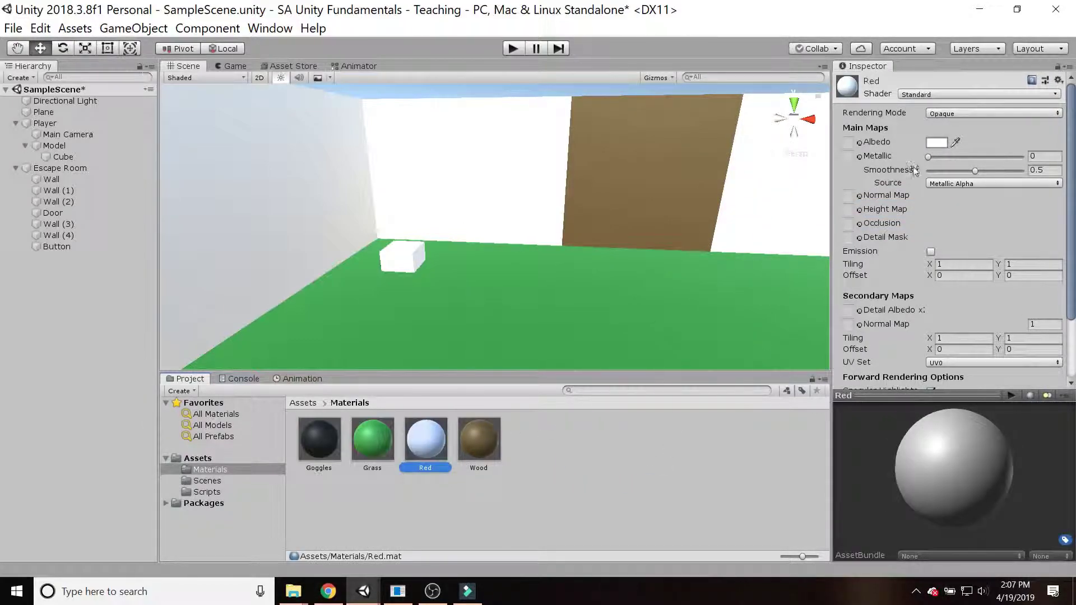
Step: Set the Red material's albedo to pure red by setting green and blue to 0
click(937, 143)
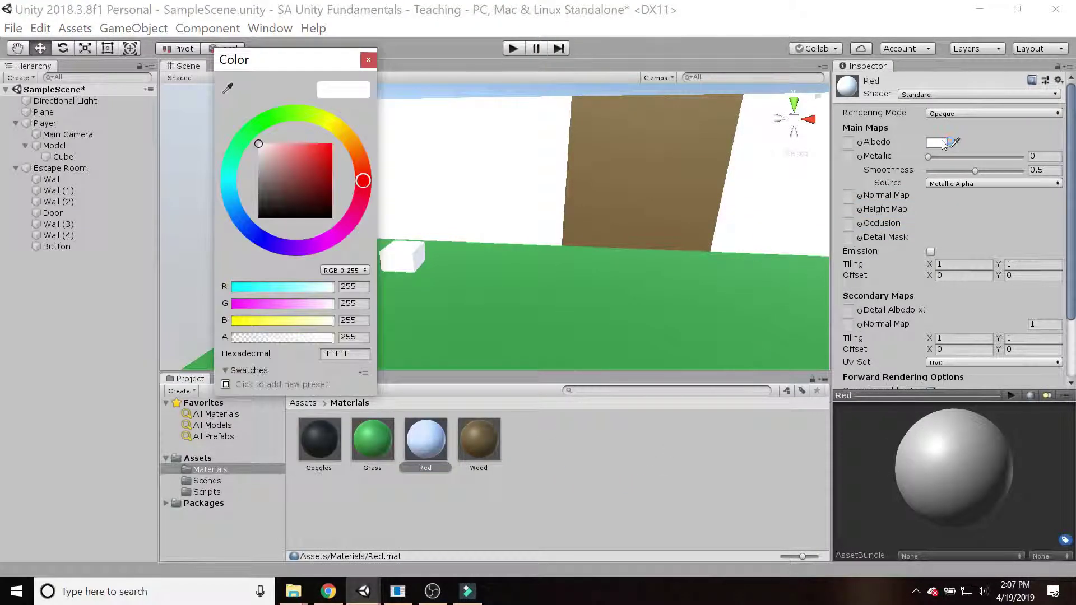
double_click(356, 304)
text(0)
key(Tab)
text(0)
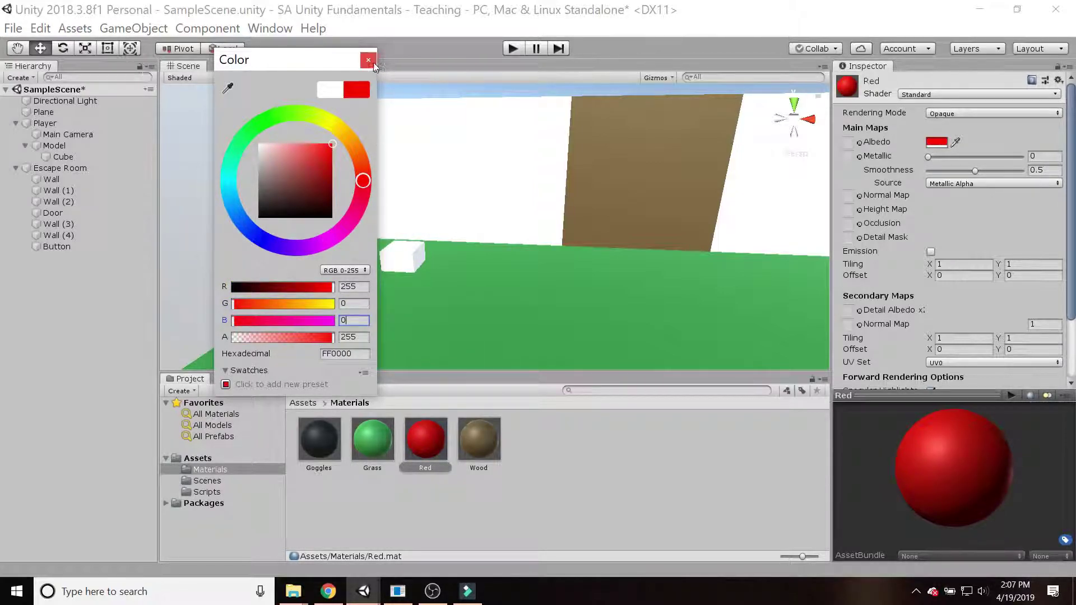
click(368, 60)
Step: Apply the Red material to the Button cube and raise the cube to about Y 0.17
drag(428, 445, 398, 260)
right_drag(526, 302, 392, 224)
click(56, 249)
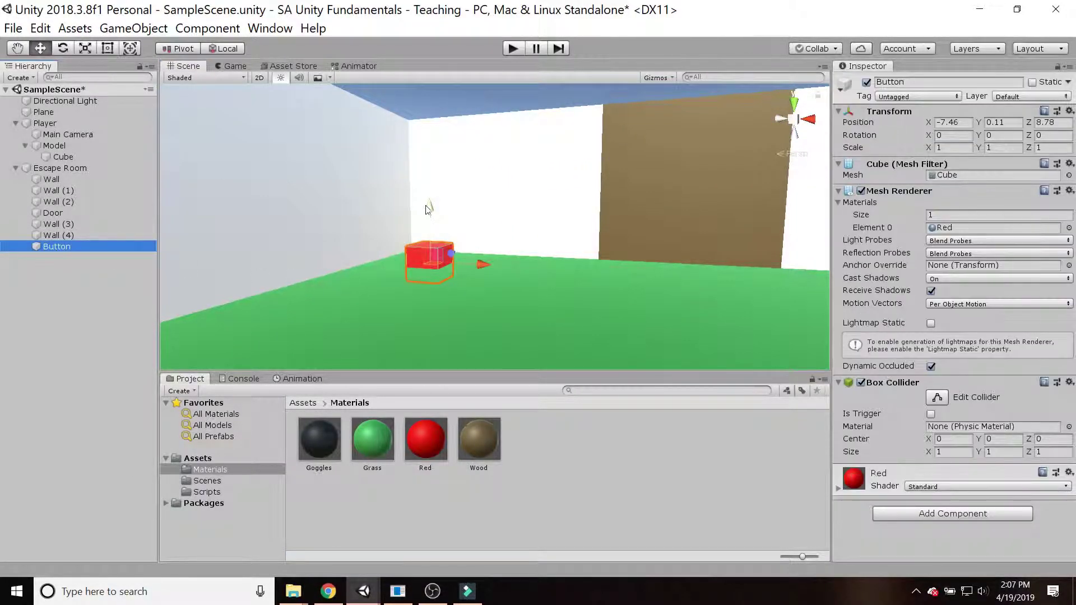
drag(428, 208, 428, 204)
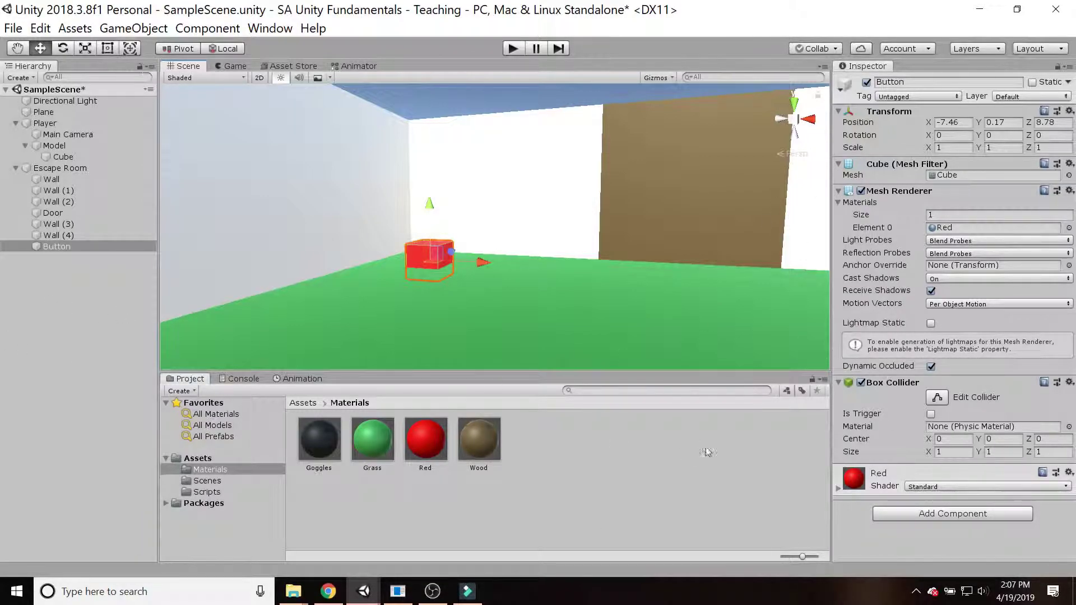
right_drag(443, 177, 542, 233)
scroll(591, 262, down, 5)
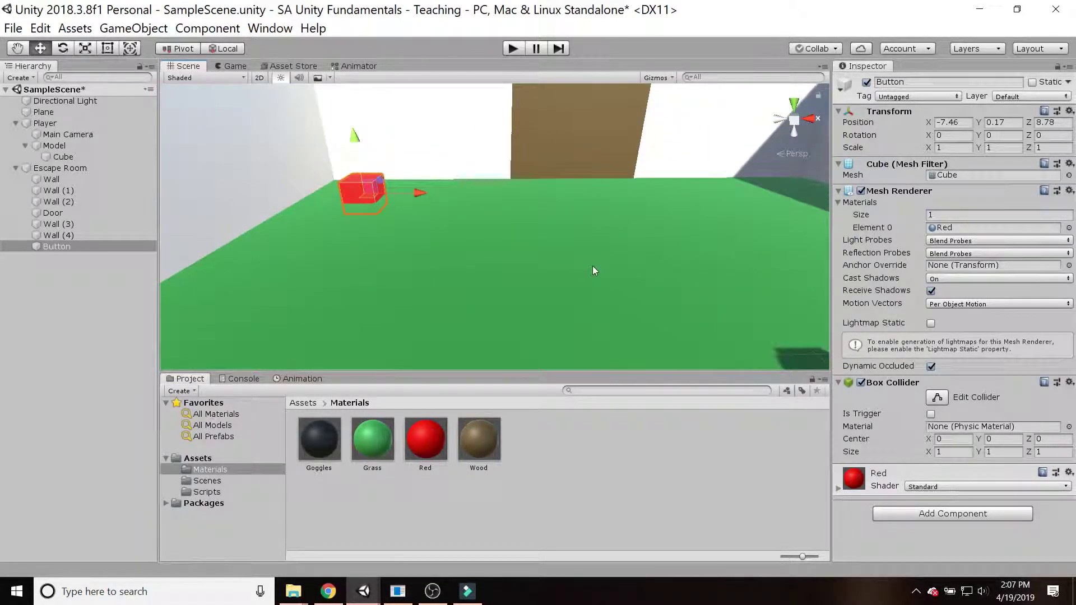
middle_drag(593, 268, 555, 234)
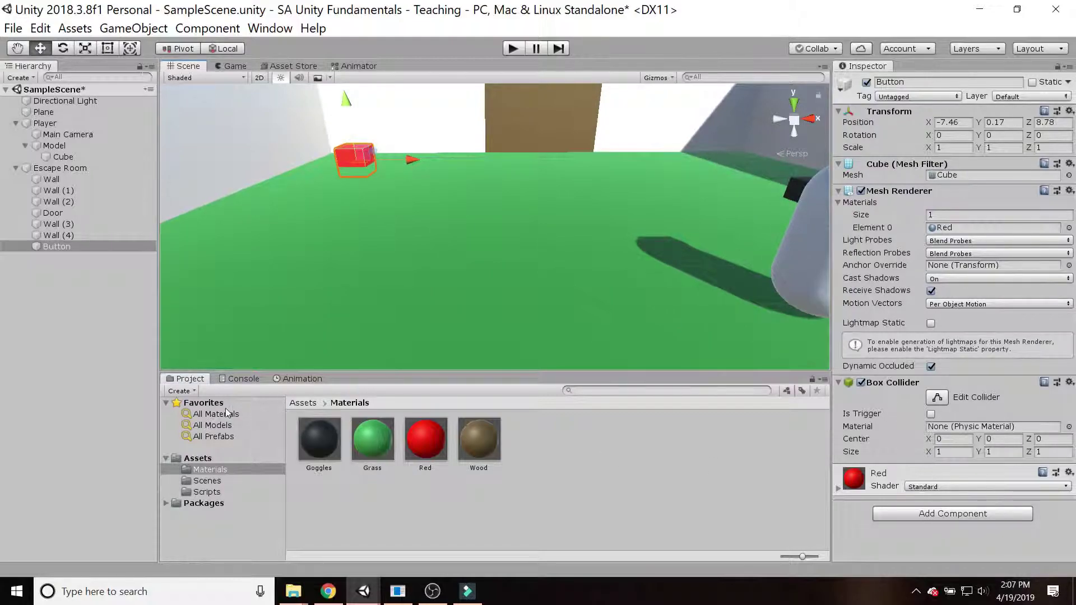
click(239, 380)
click(186, 379)
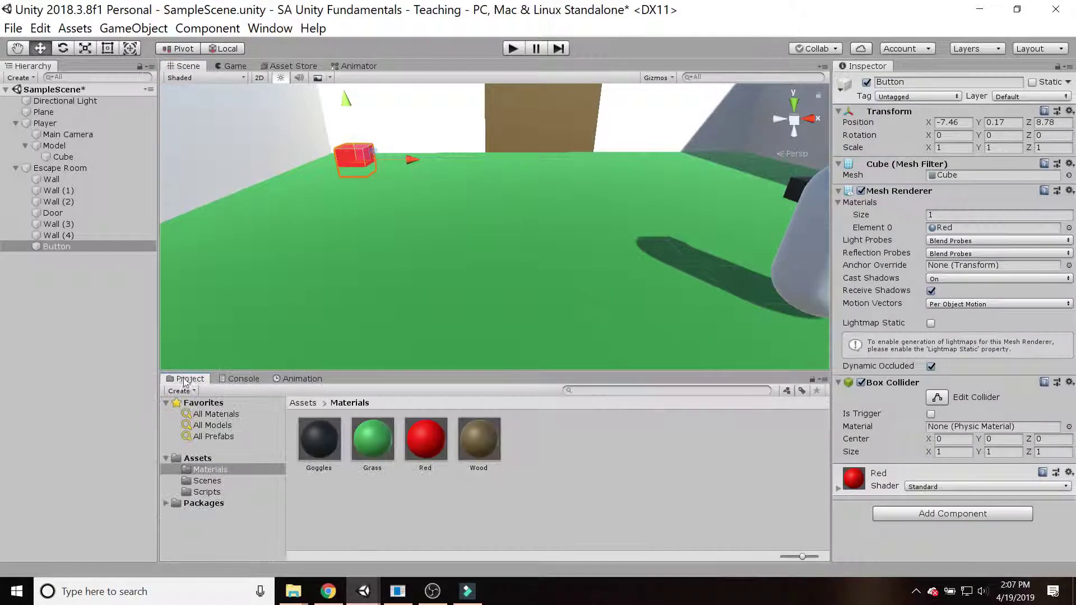
Step: Create a new C# script named ContactEvent in the Scripts folder
click(302, 404)
double_click(425, 443)
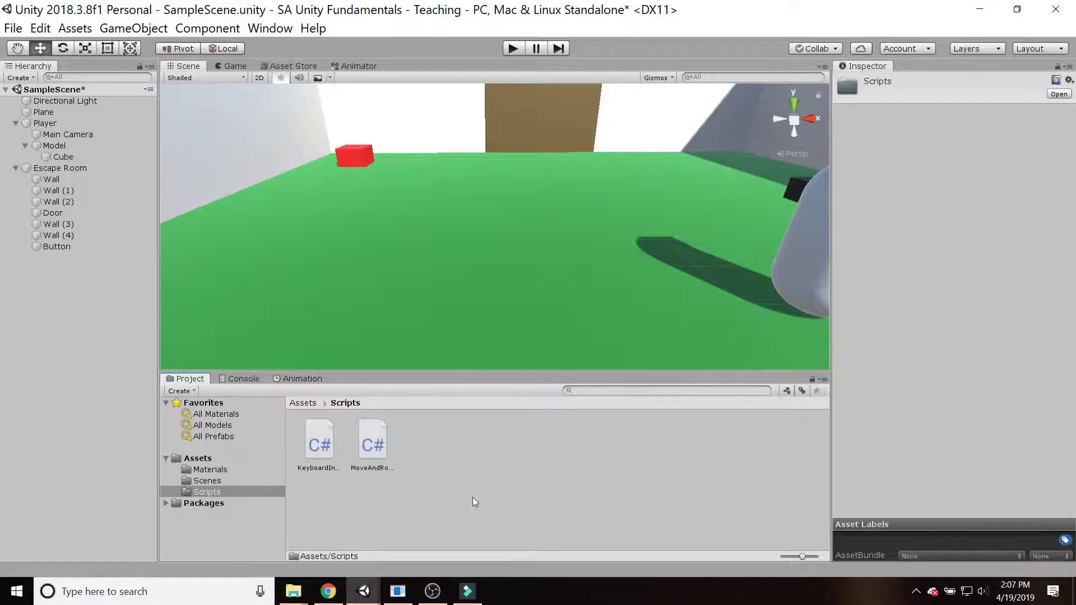
right_click(408, 442)
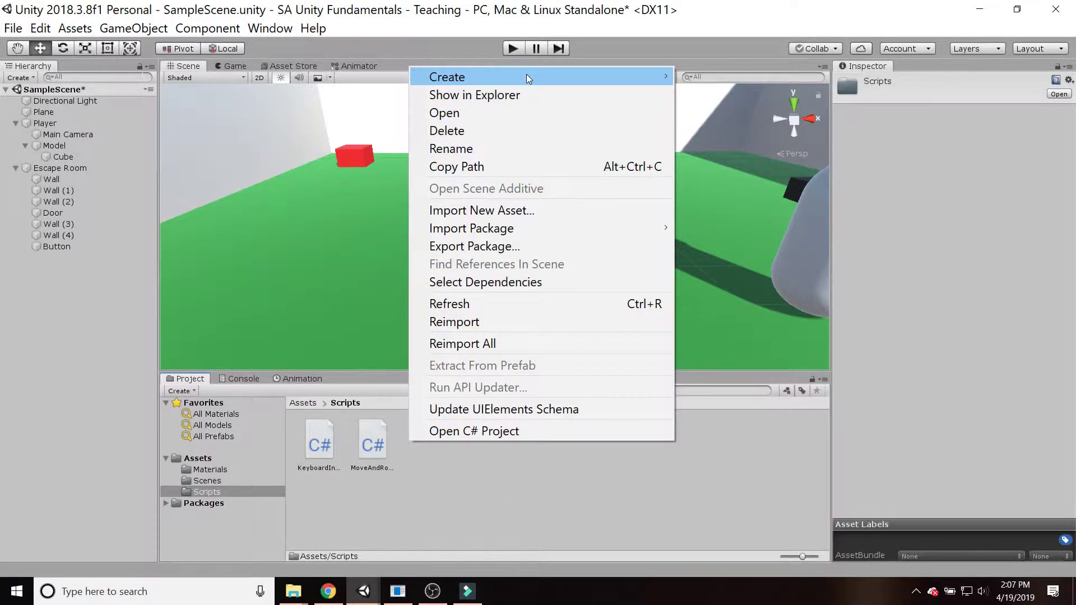
mouse_move(527, 76)
click(748, 39)
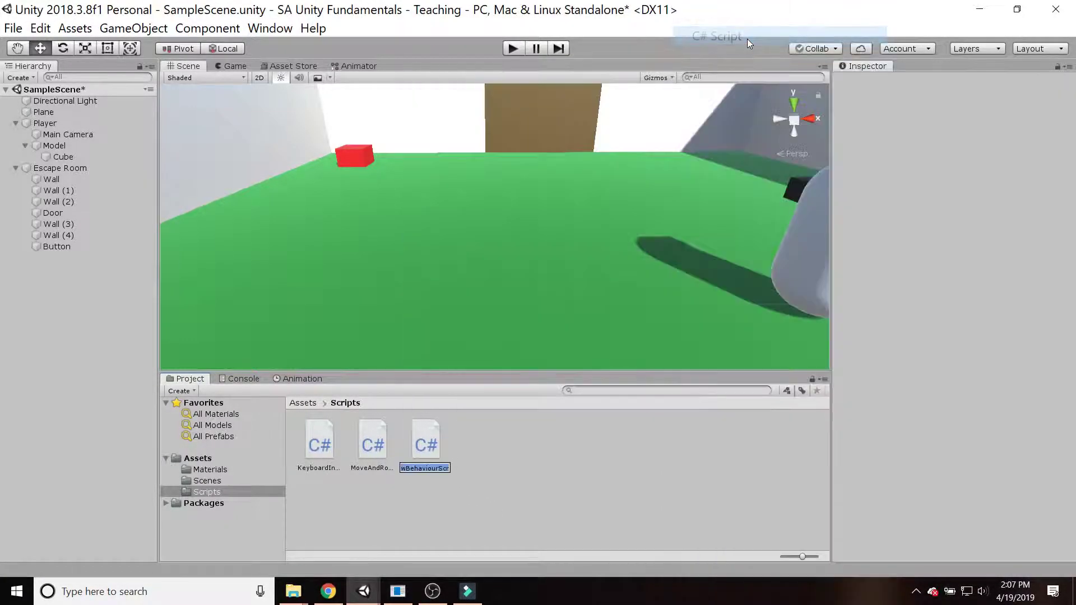
text(ct)
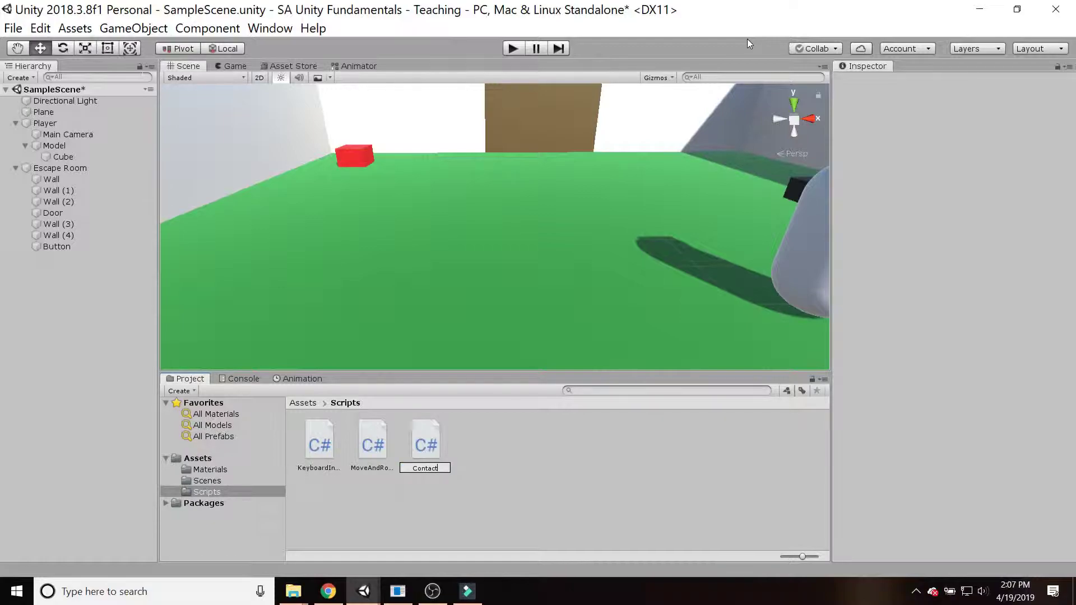
text(ontactEvent)
key(Return)
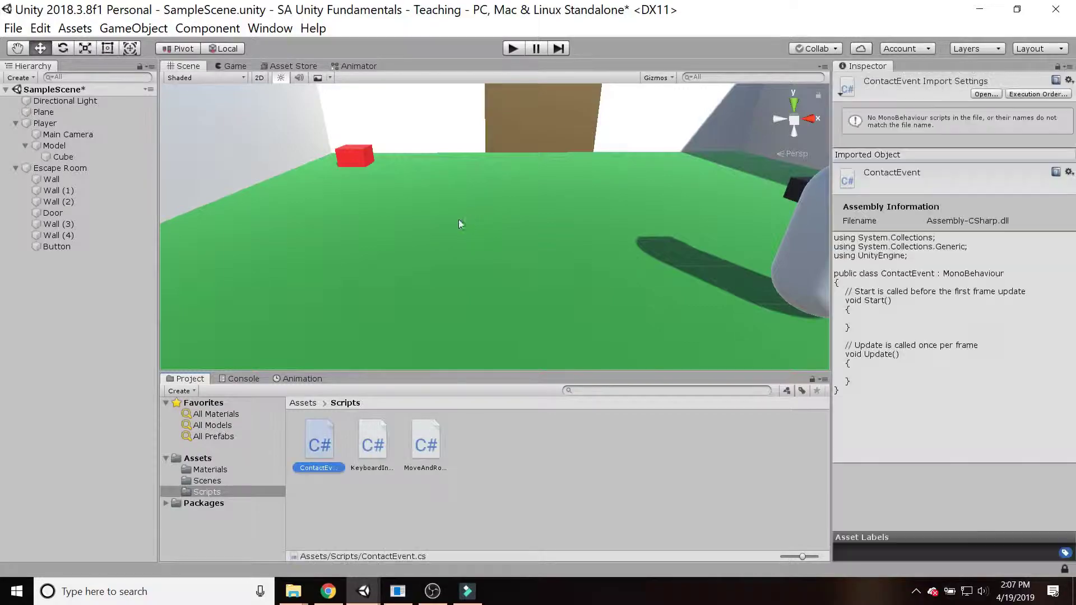
Step: Attach the ContactEvent script to the Button object in the Escape Room and save the scene
middle_drag(501, 261, 515, 299)
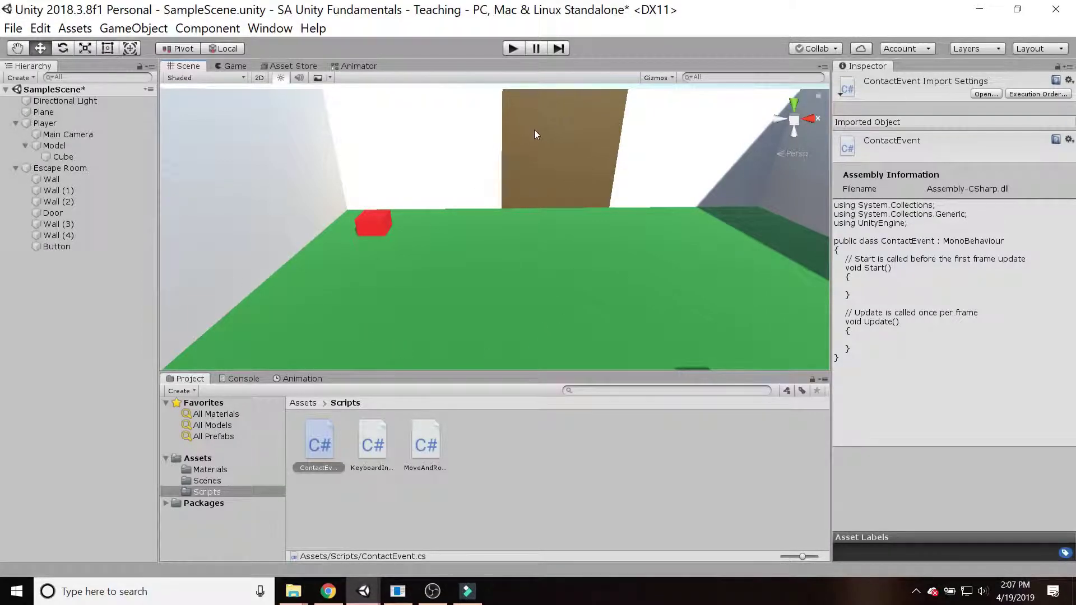
click(13, 26)
click(34, 86)
click(57, 247)
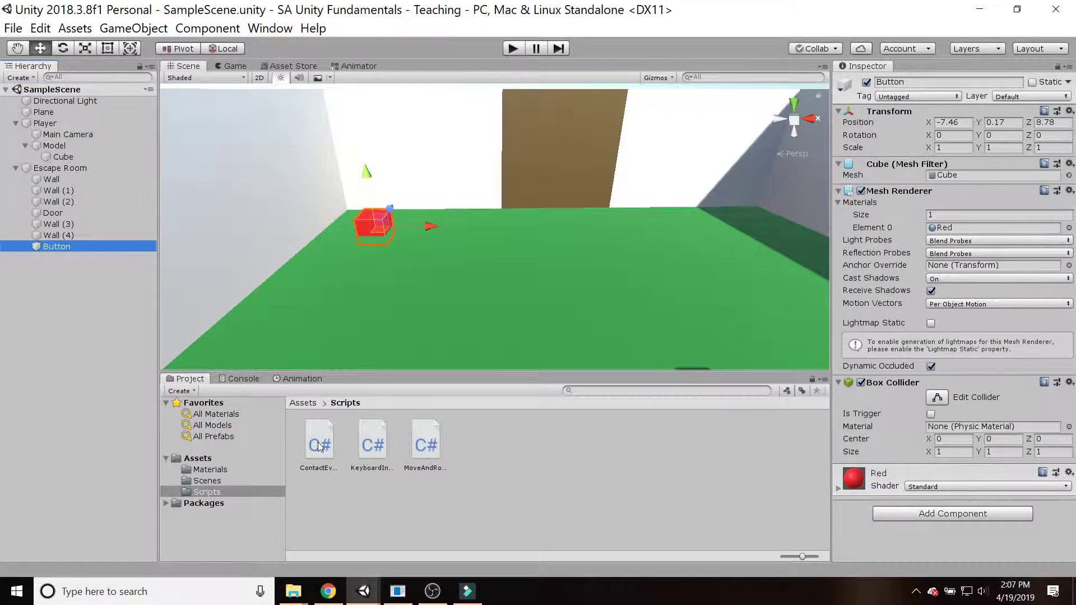
drag(319, 449, 882, 499)
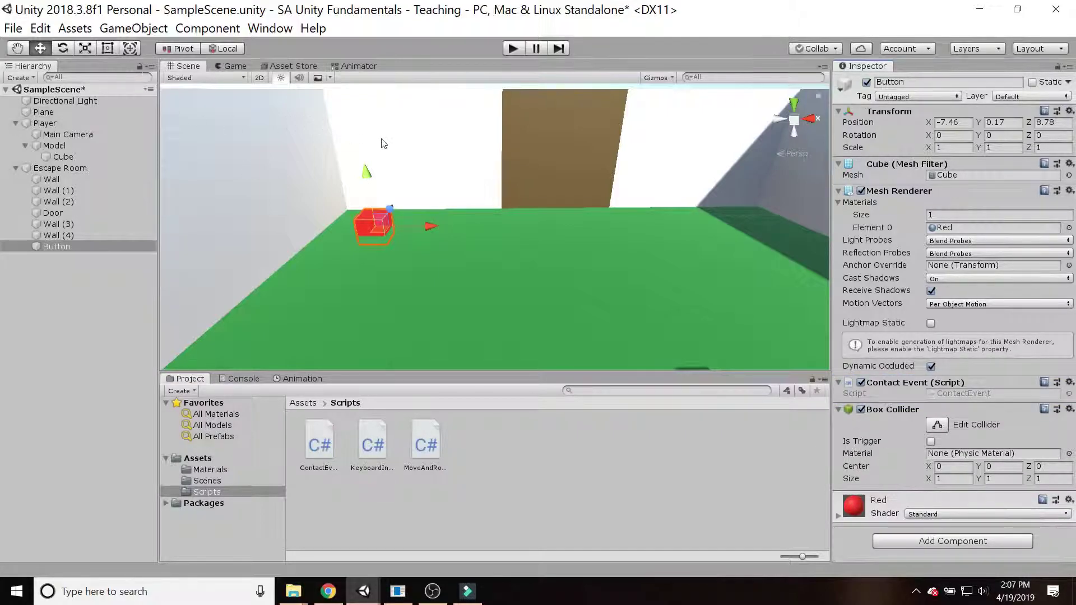
click(13, 28)
click(33, 87)
Step: Open the ContactEvent script in Visual Studio Code and indent the empty line inside the class body
double_click(962, 394)
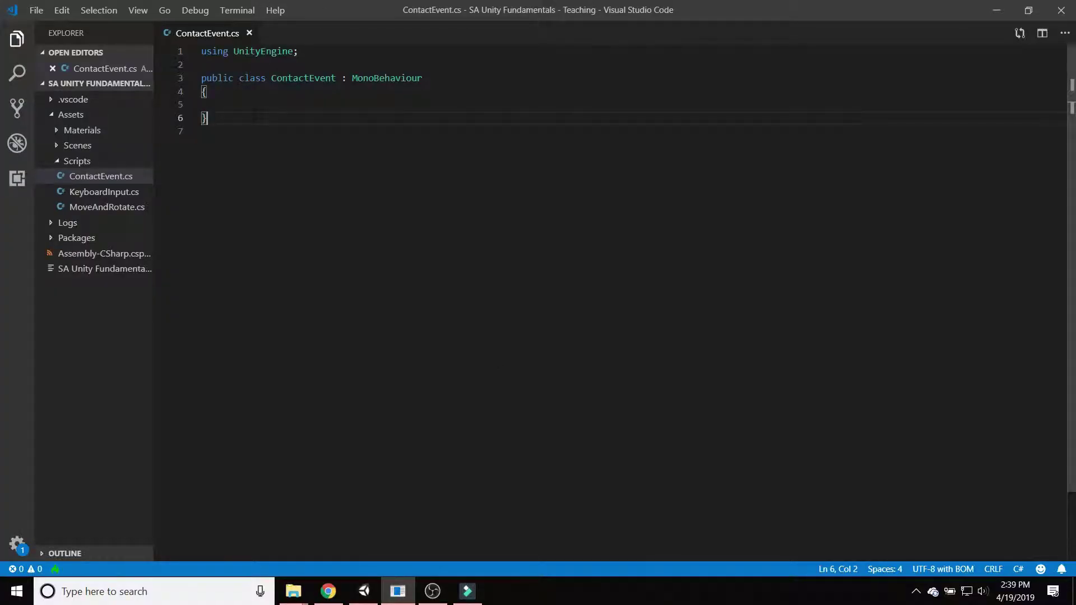
drag(288, 79, 205, 91)
click(381, 79)
double_click(392, 79)
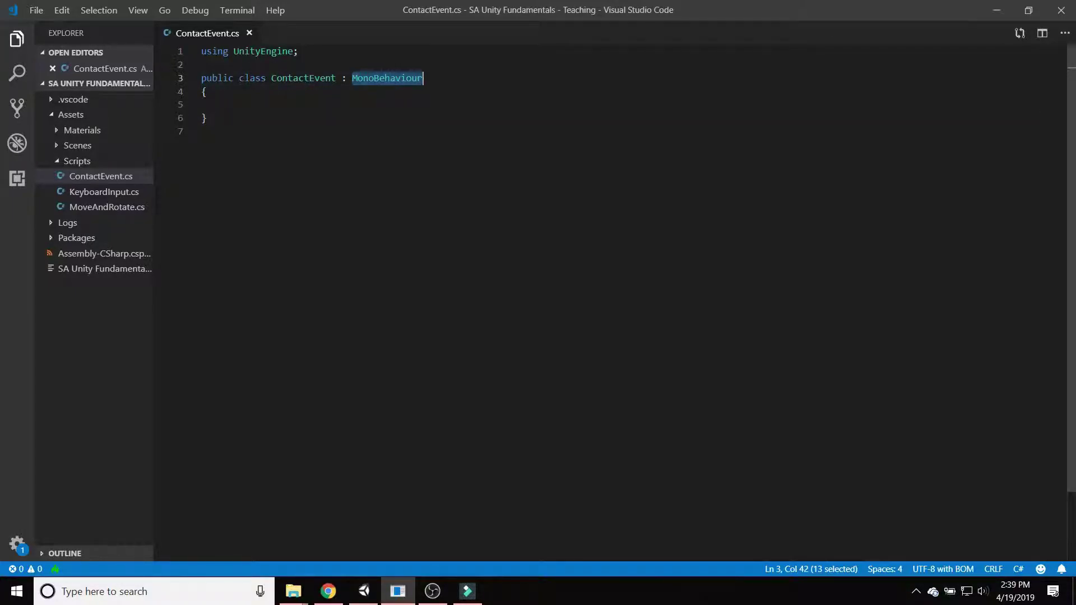
click(208, 103)
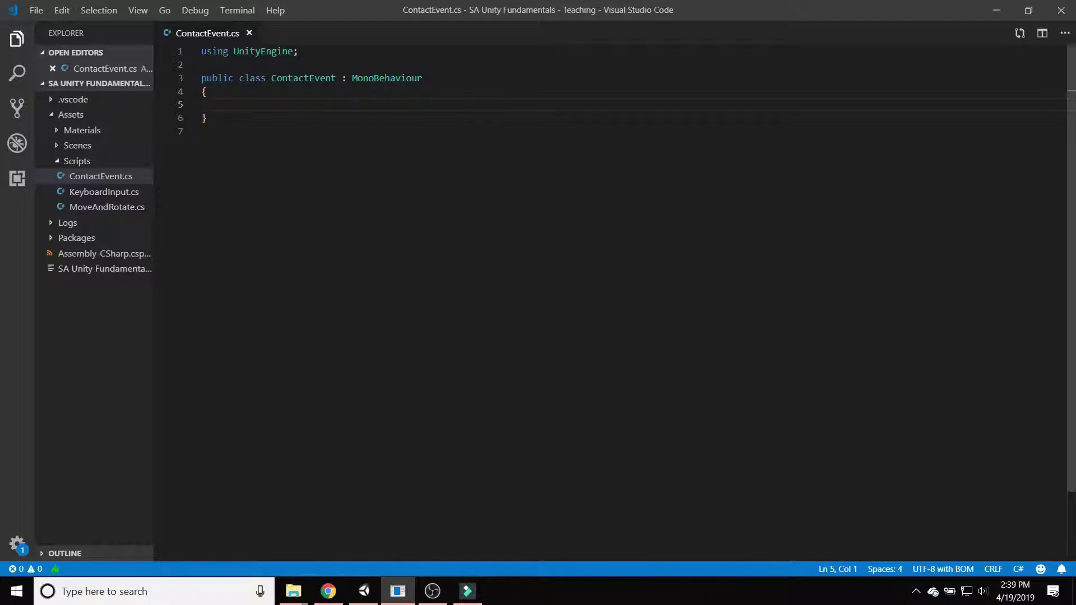
key(ctrl+Home)
key(Down)
key(Down)
key(Down)
key(Down)
key(Tab)
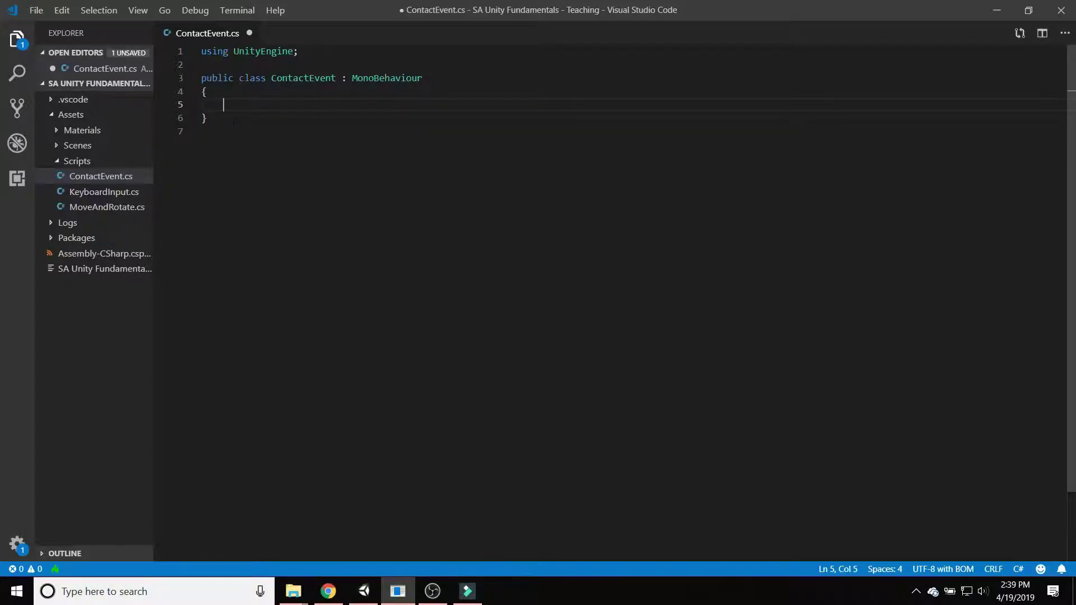
Step: Begin a method in the ContactEvent class with the signature private void OnCollisionEnter
text(void OnColli)
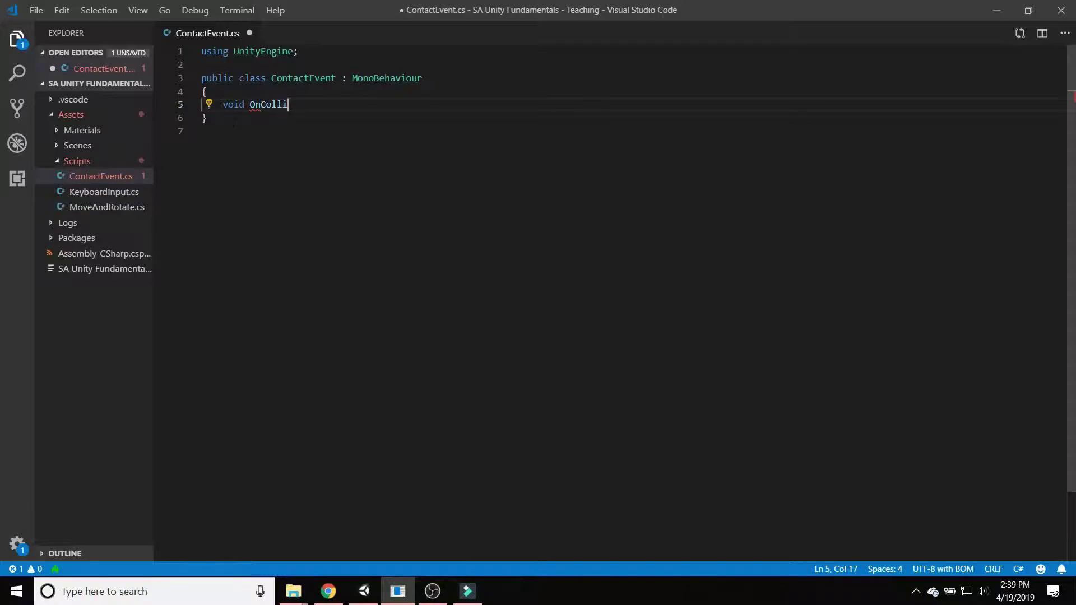
text(sionEnter)
click(224, 105)
text(private)
click(202, 131)
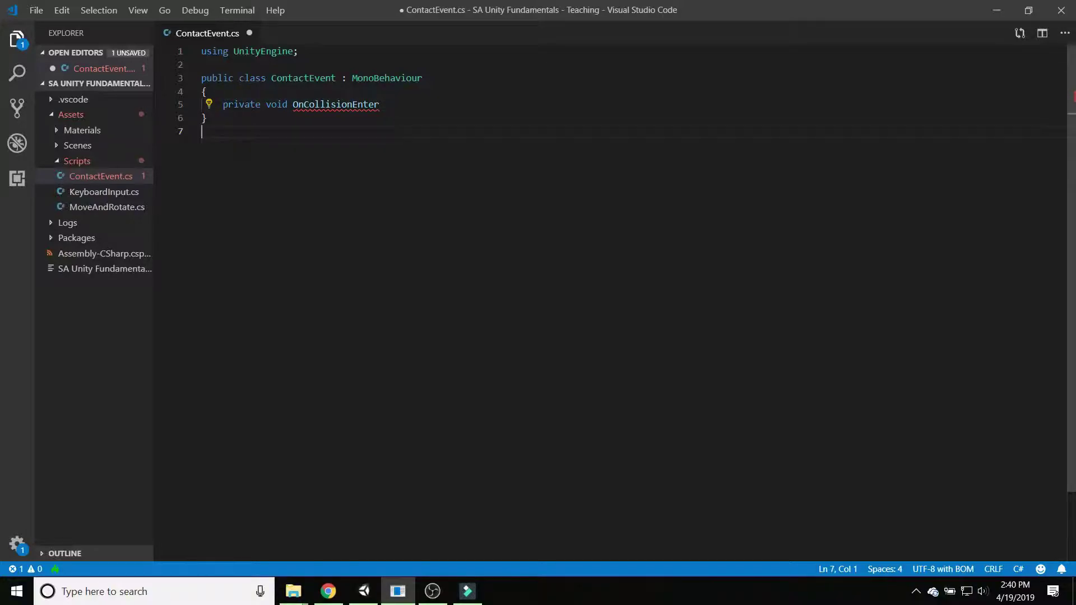
double_click(242, 104)
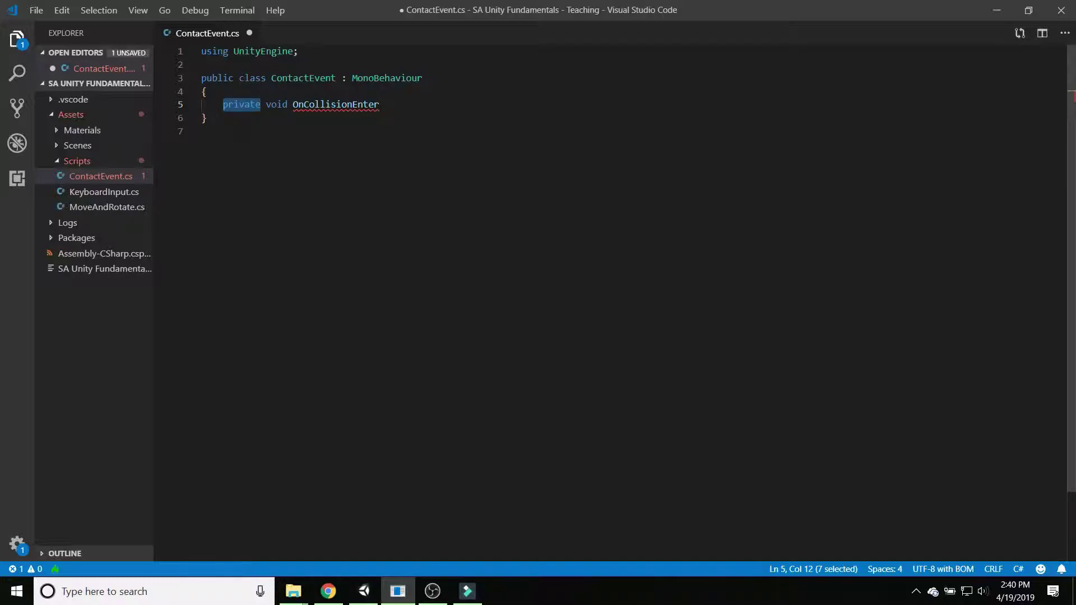
click(383, 105)
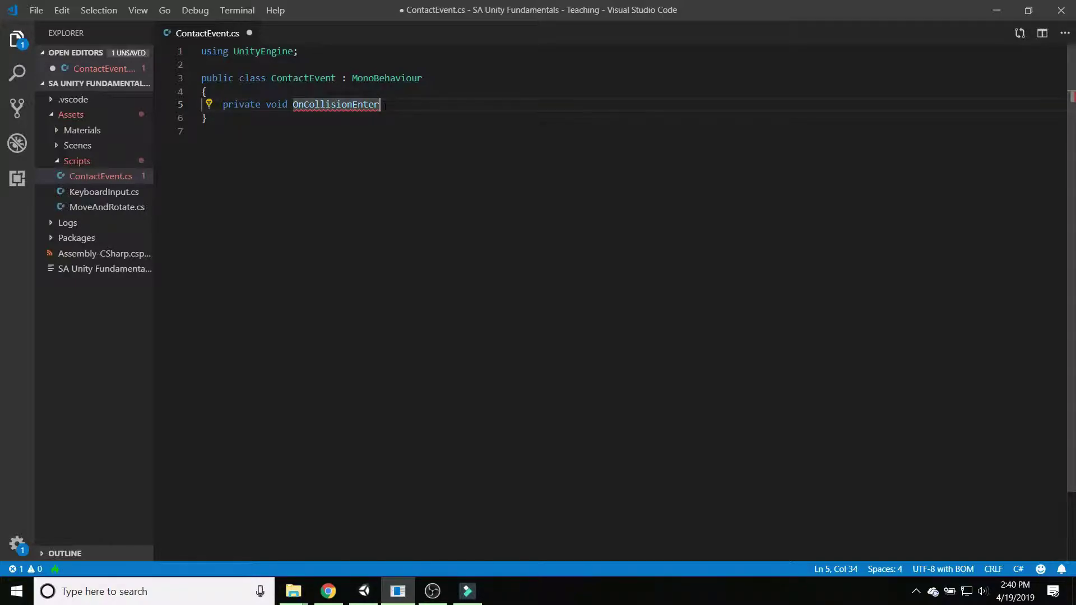
Step: Give OnCollisionEnter a Collision parameter named other and an empty braced body
text(()
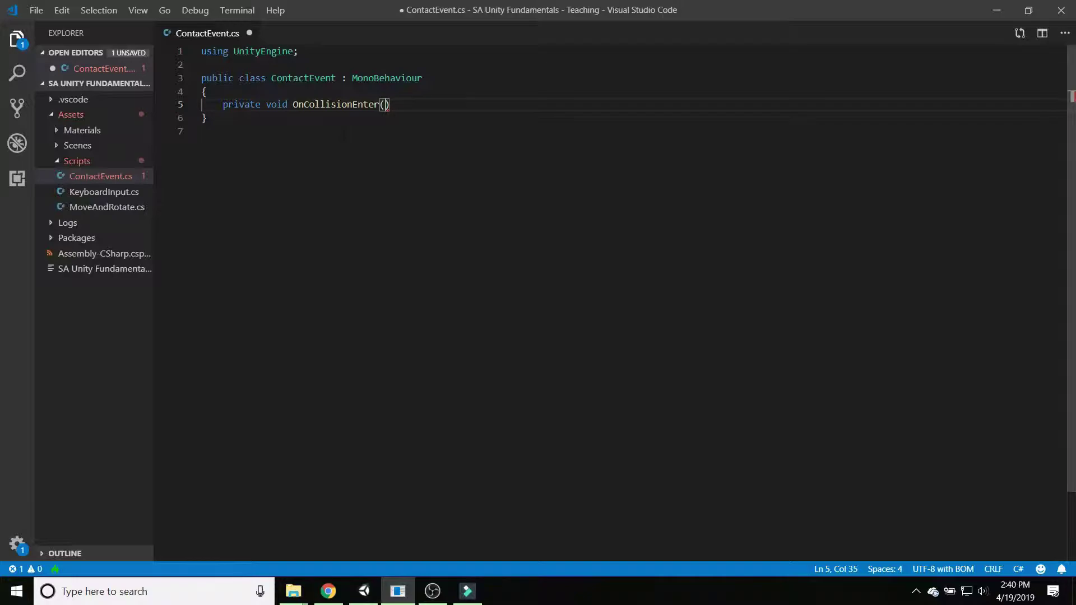
text(Collision )
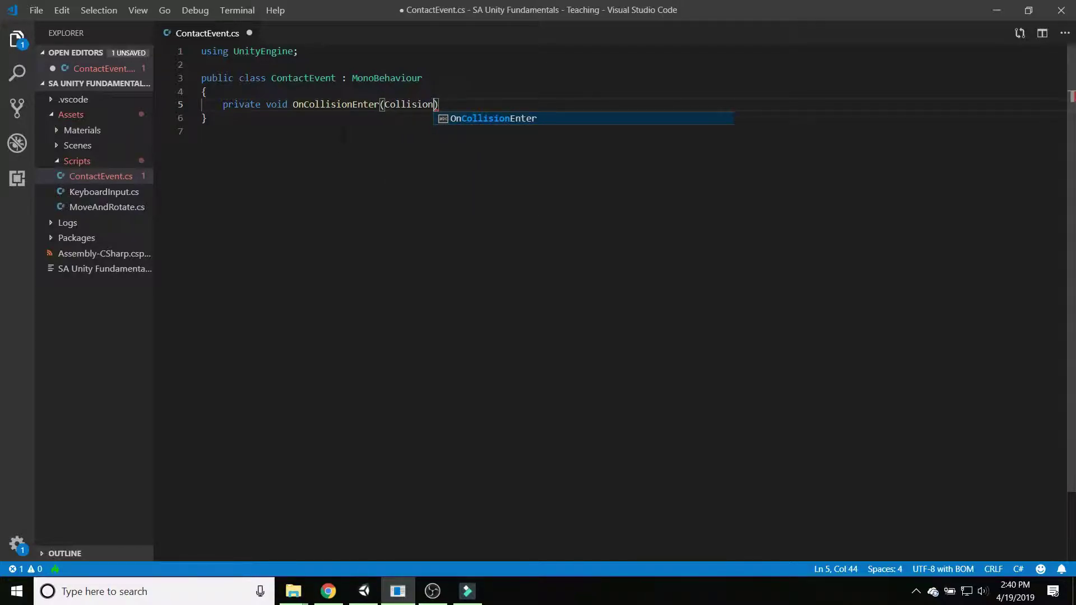
text(other)
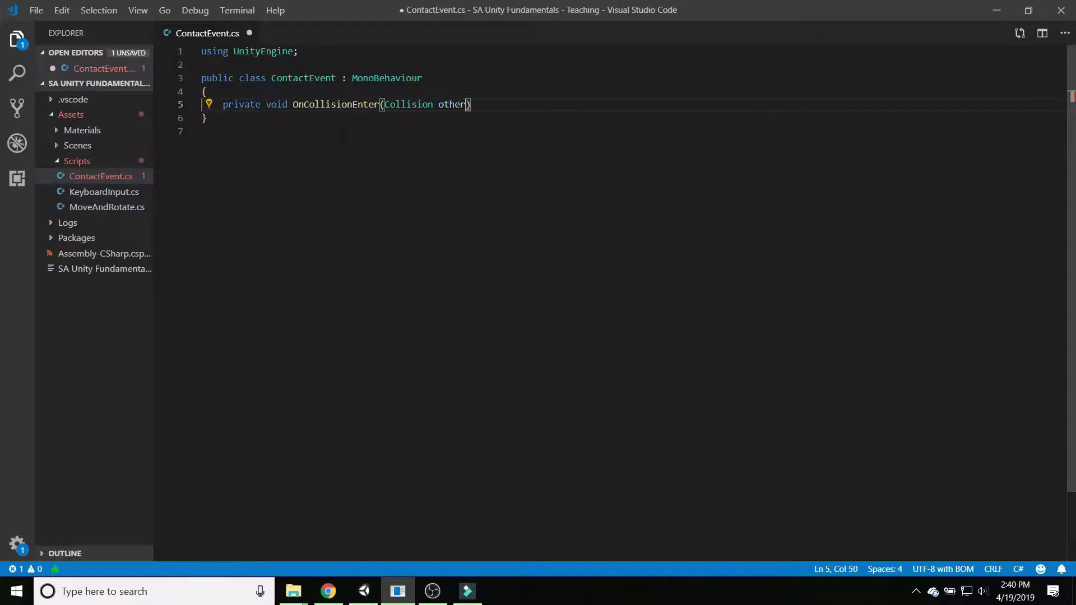
key(End)
key(Return)
text({)
key(Return)
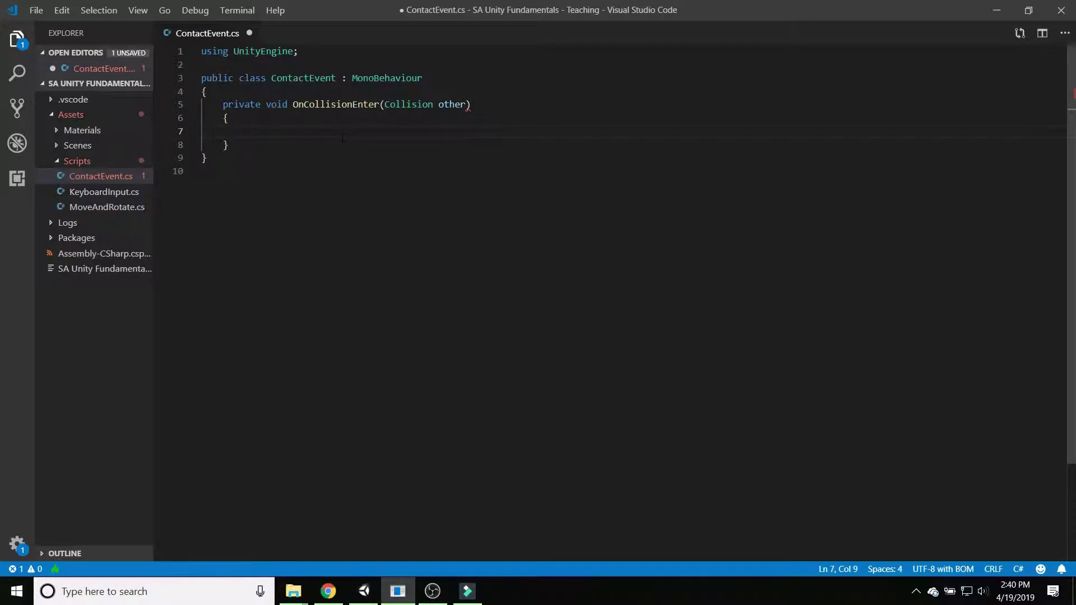
Step: Make OnCollisionEnter log "Collision detected with " plus other.gameObject.name using Debug.Log, and save the script
text(Debug.Log)
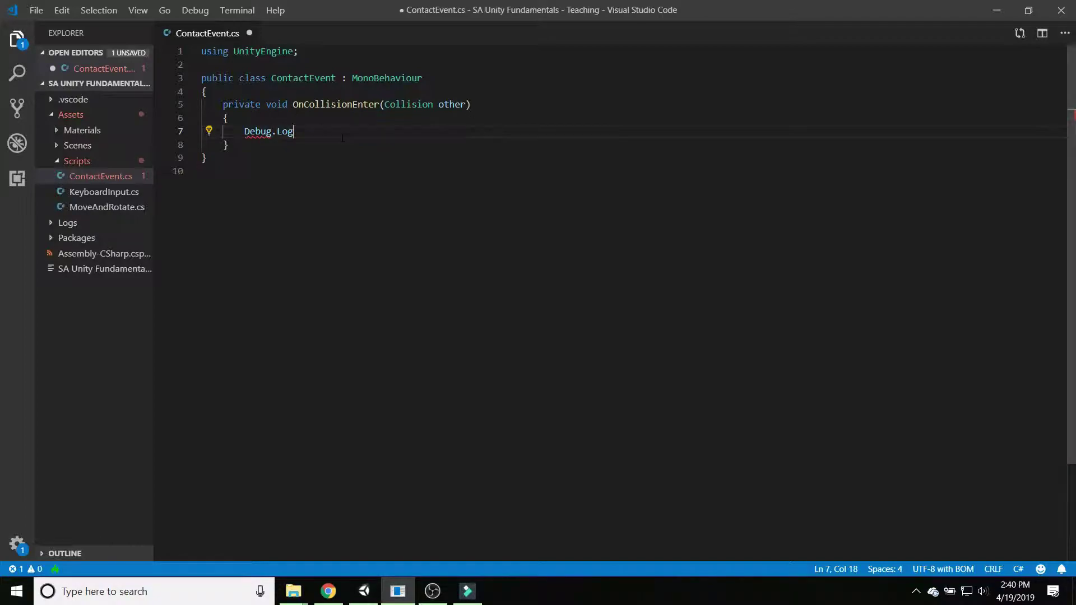
text(("C");)
key(Left)
key(Left)
text("Collision detec)
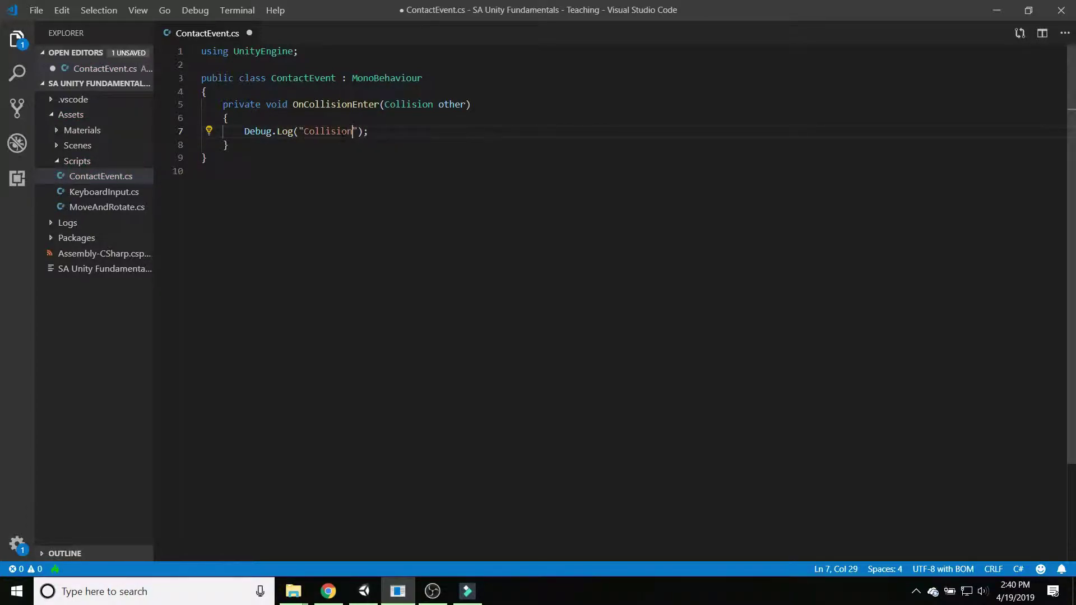
text(ted with " + po)
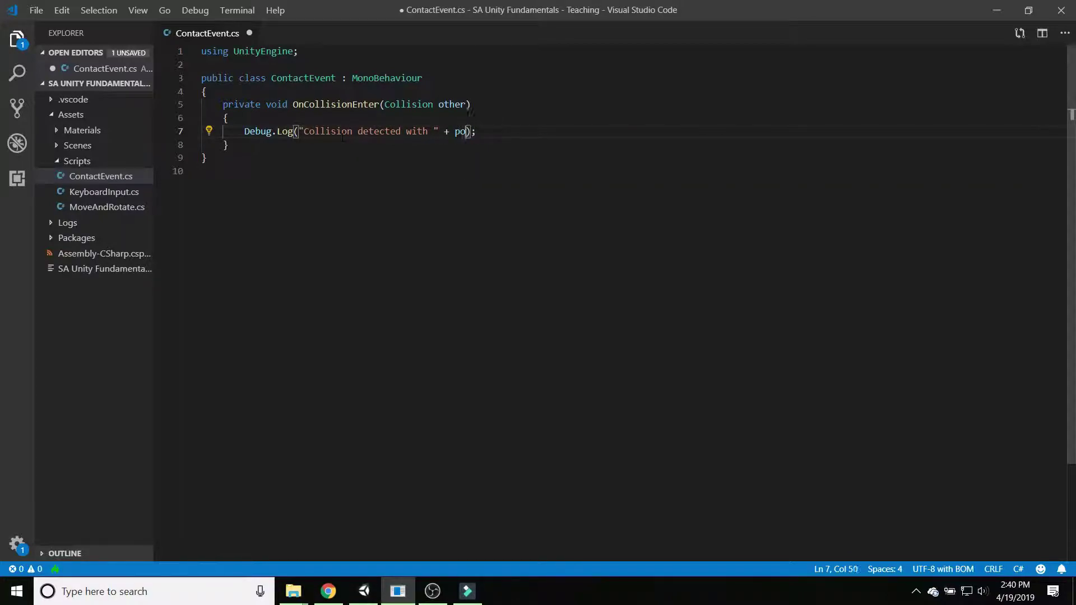
key(BackSpace)
text(other.gameObject.name)
key(End)
key(ctrl+s)
Step: Switch to Unity, add the ContactEvent script to the Button object as a component, and save the scene
click(363, 592)
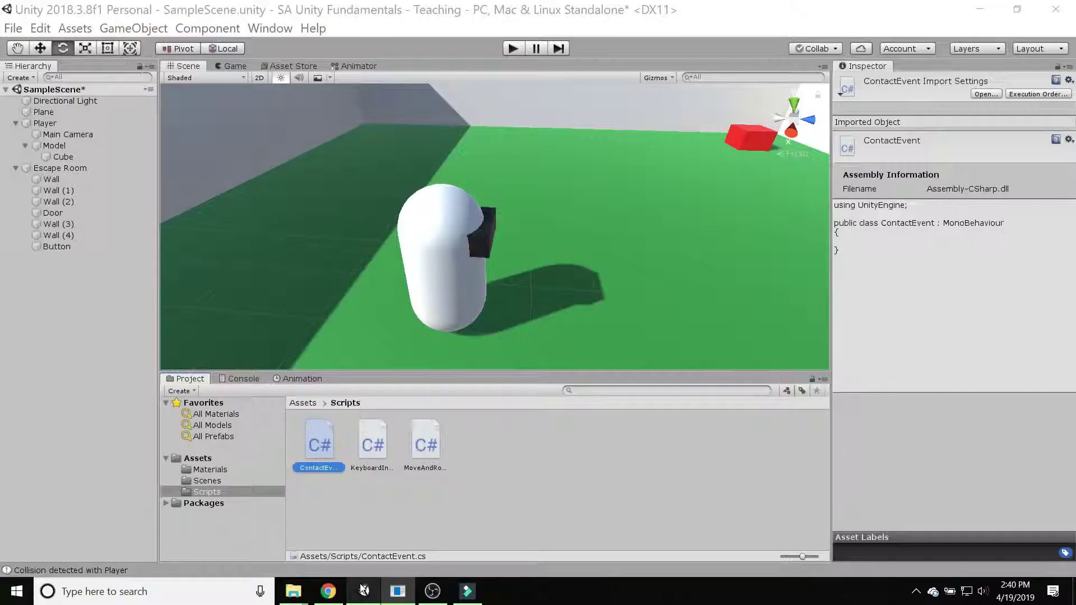
click(44, 247)
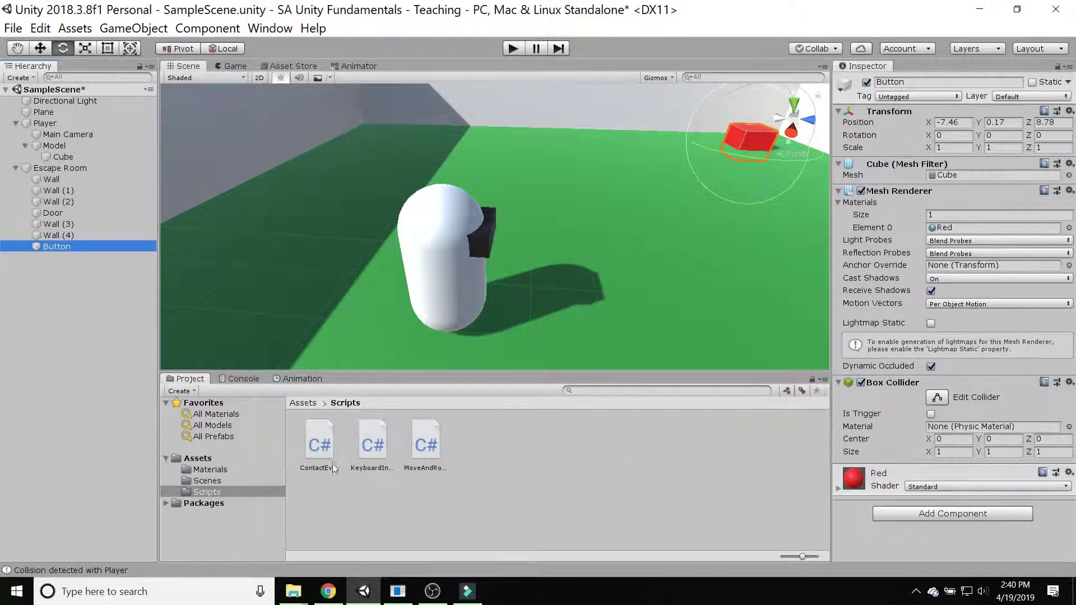
drag(314, 453, 899, 386)
click(13, 28)
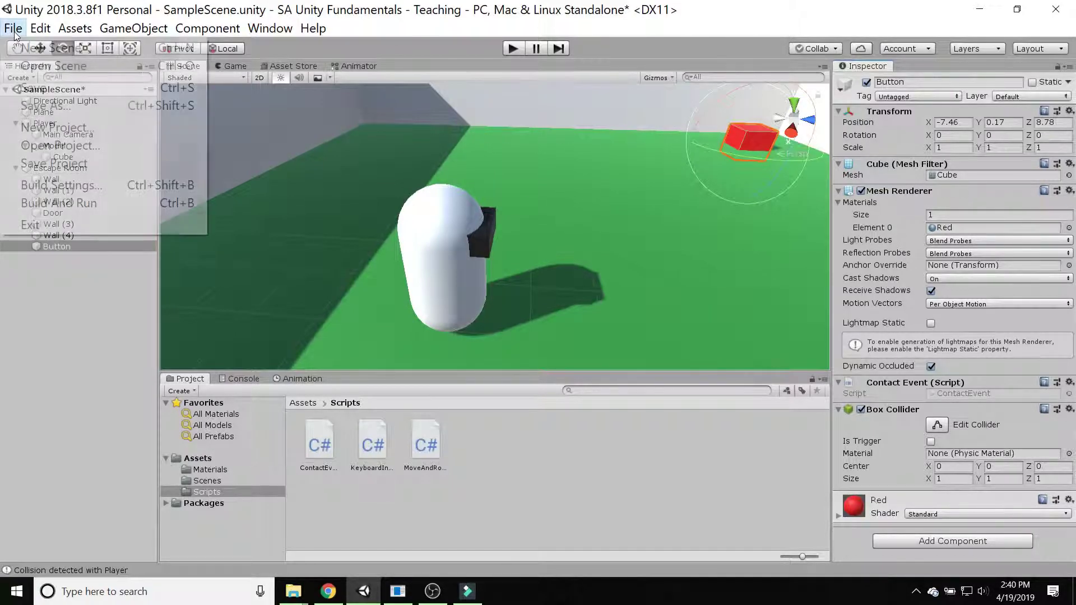
click(28, 88)
Step: Run the game and steer the player toward the red button in the corner
click(510, 49)
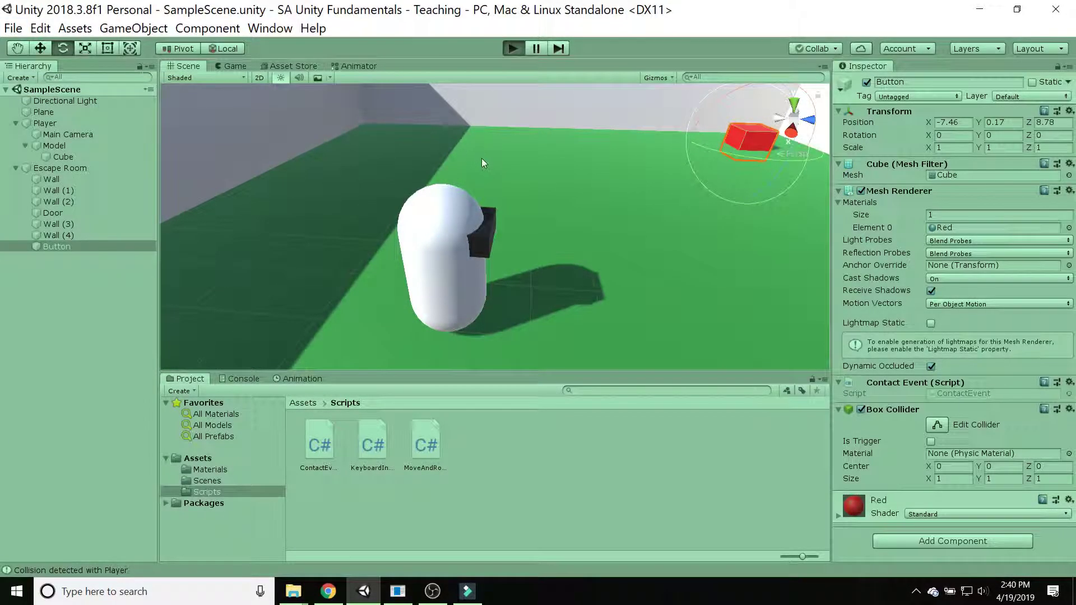
key(a)
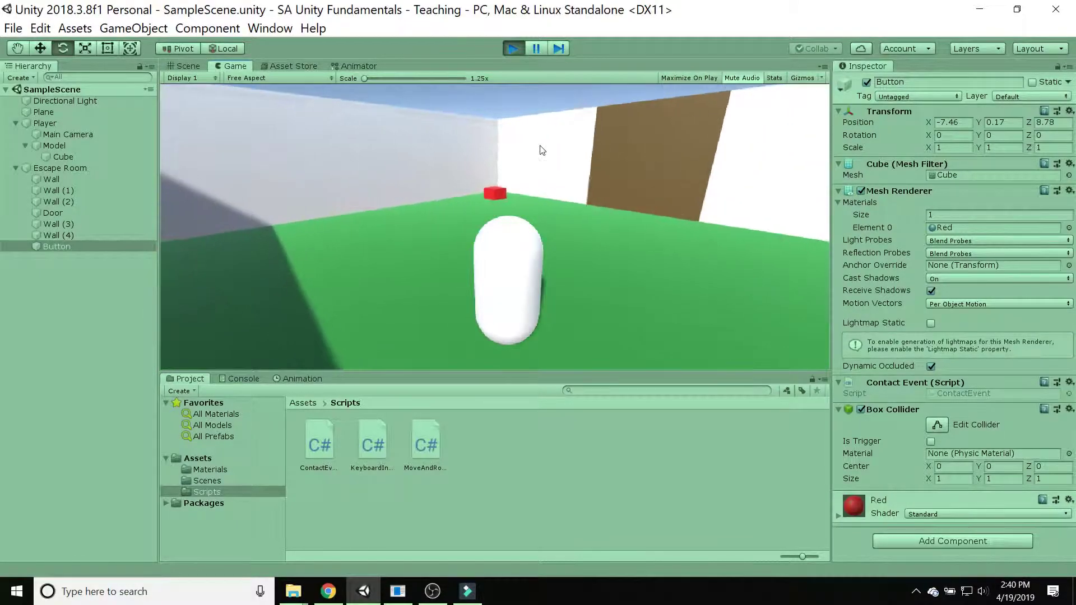
key(w)
key(w)
key(a)
key(d)
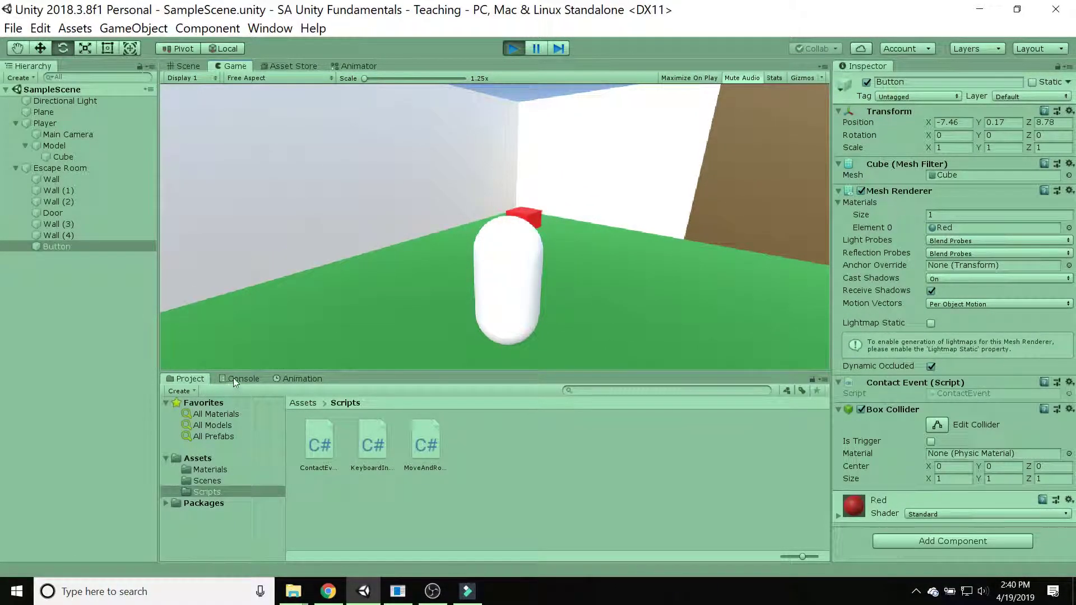
Step: Show the Console and move the player into and away from the red button repeatedly to check the collision logging
click(244, 381)
key(Up)
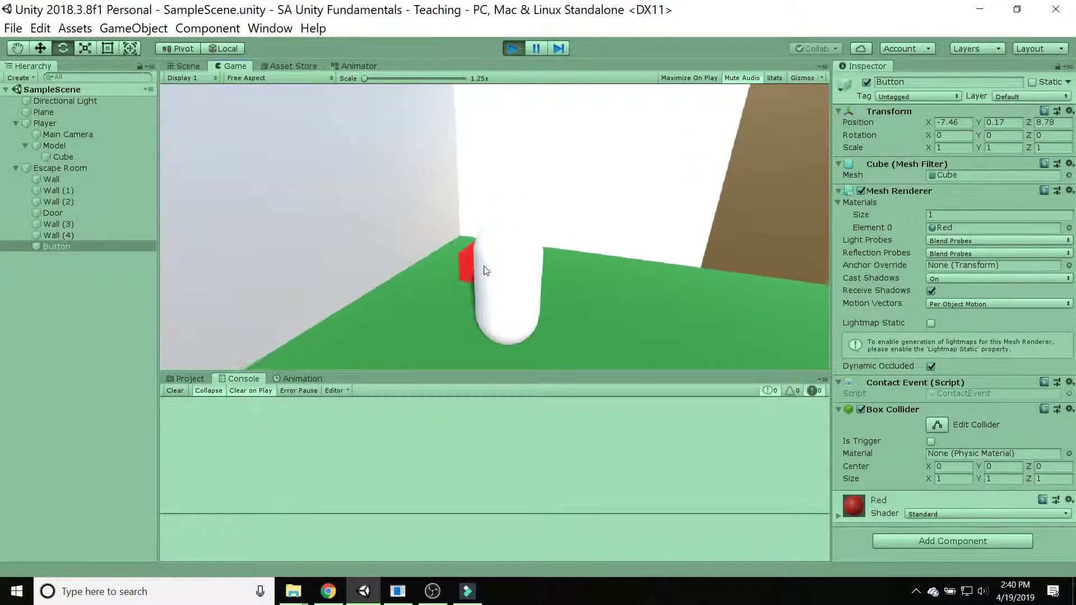
key(s)
key(a)
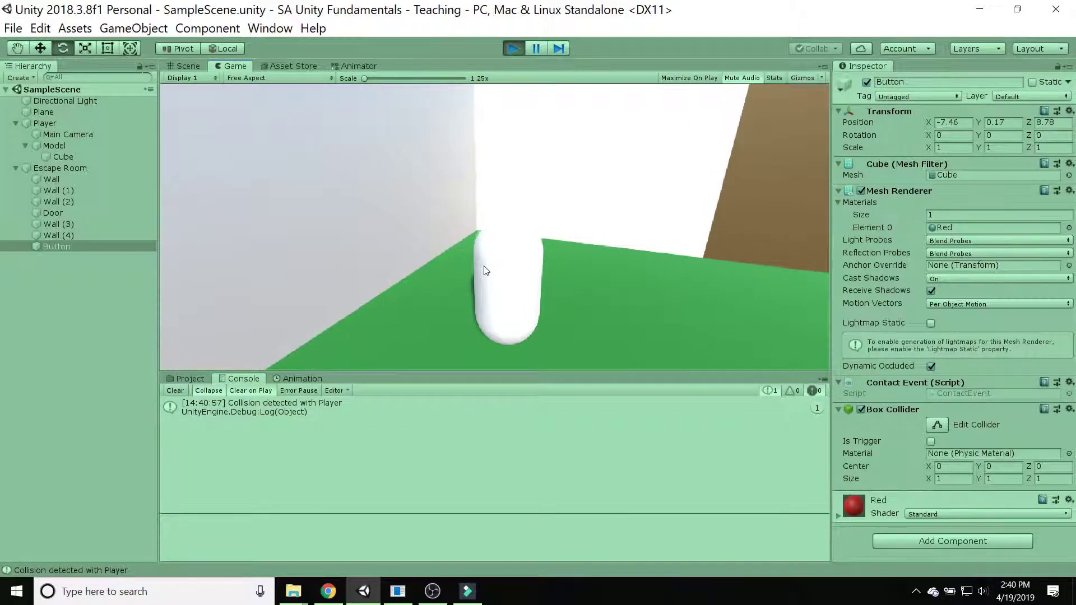
key(w)
key(Down)
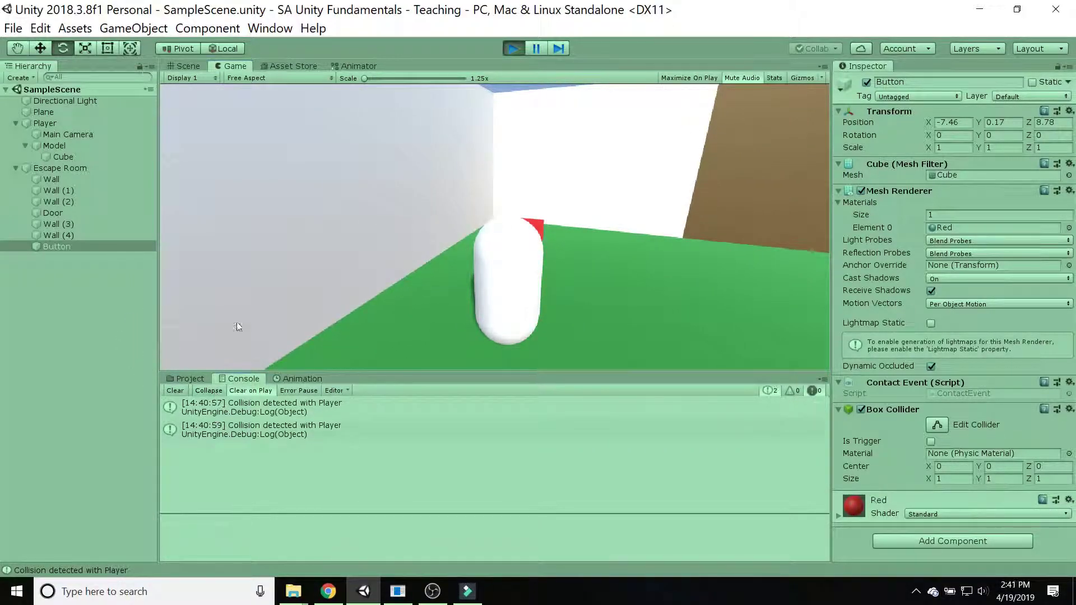
key(s)
key(w)
key(s)
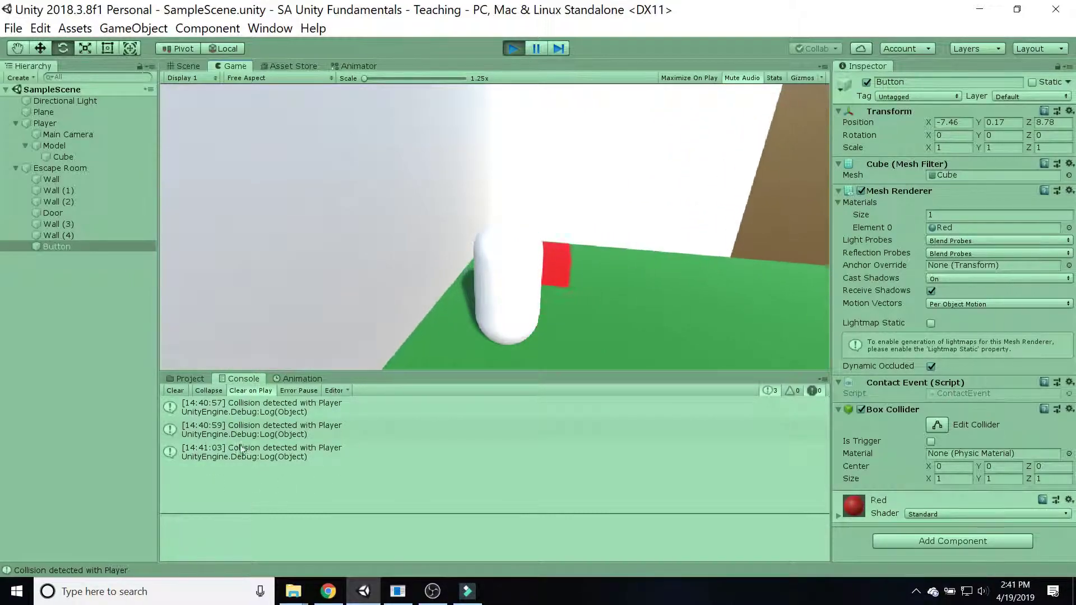
key(w)
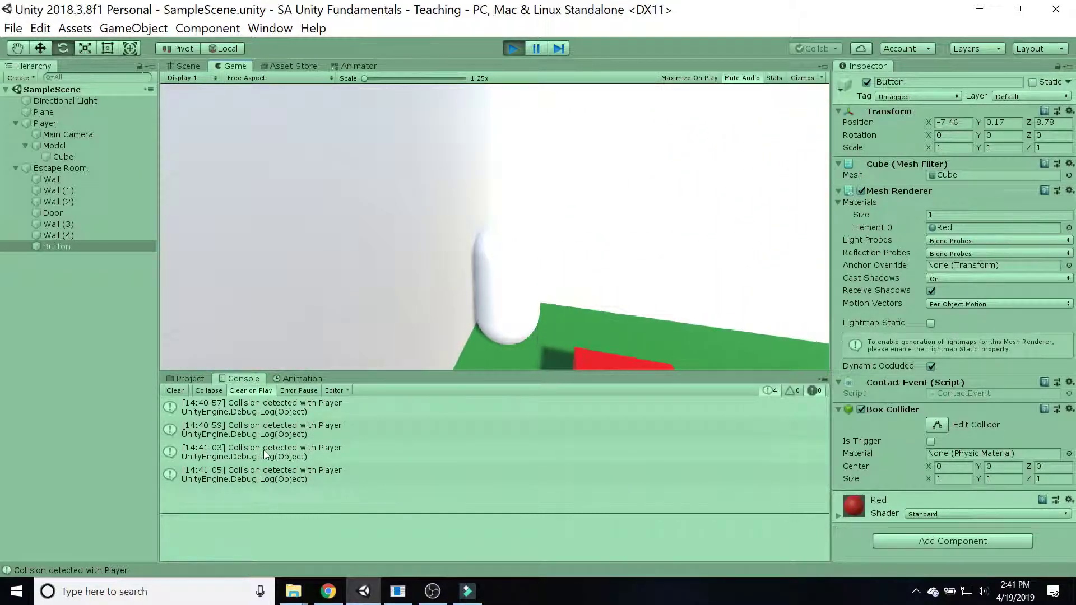
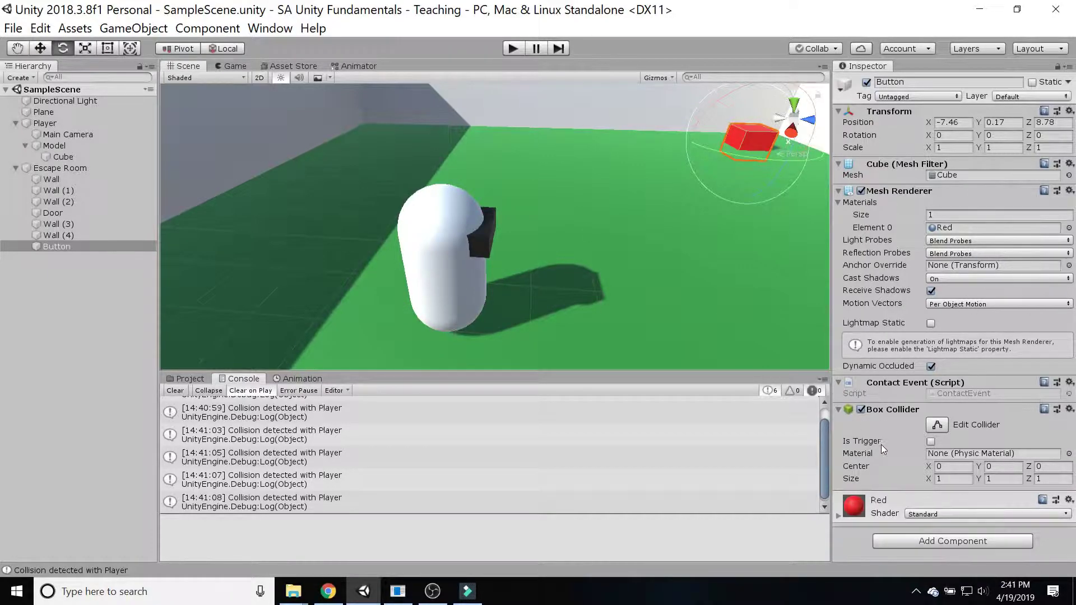
Step: Enable Is Trigger on the Button's Box Collider and save the scene
click(931, 442)
click(13, 28)
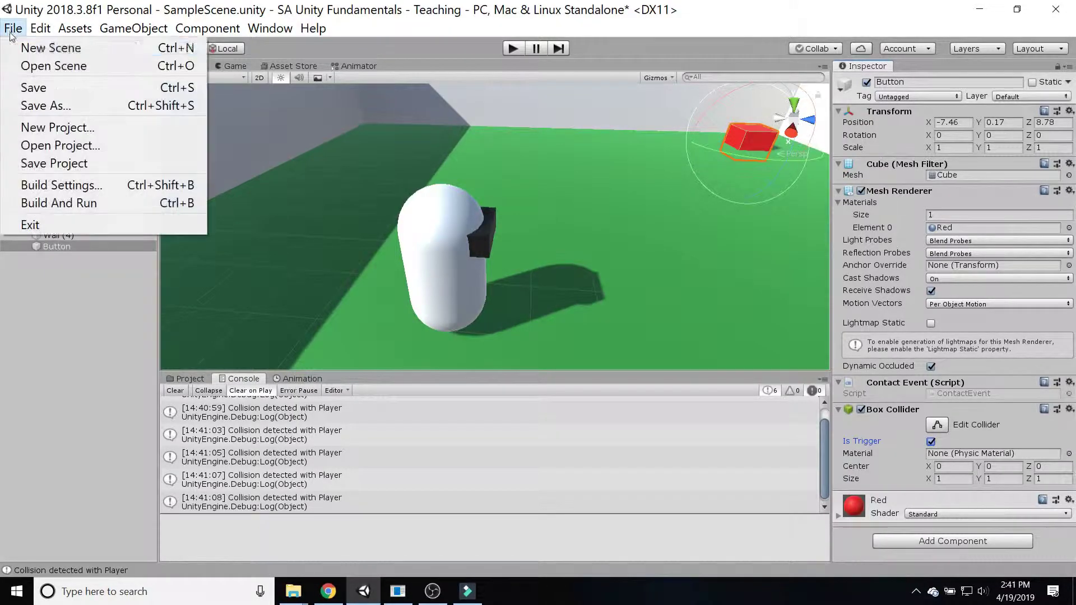
click(35, 84)
Step: In Visual Studio Code, duplicate the OnCollisionEnter method below the original and align the copy's indentation
click(398, 592)
drag(230, 147, 174, 114)
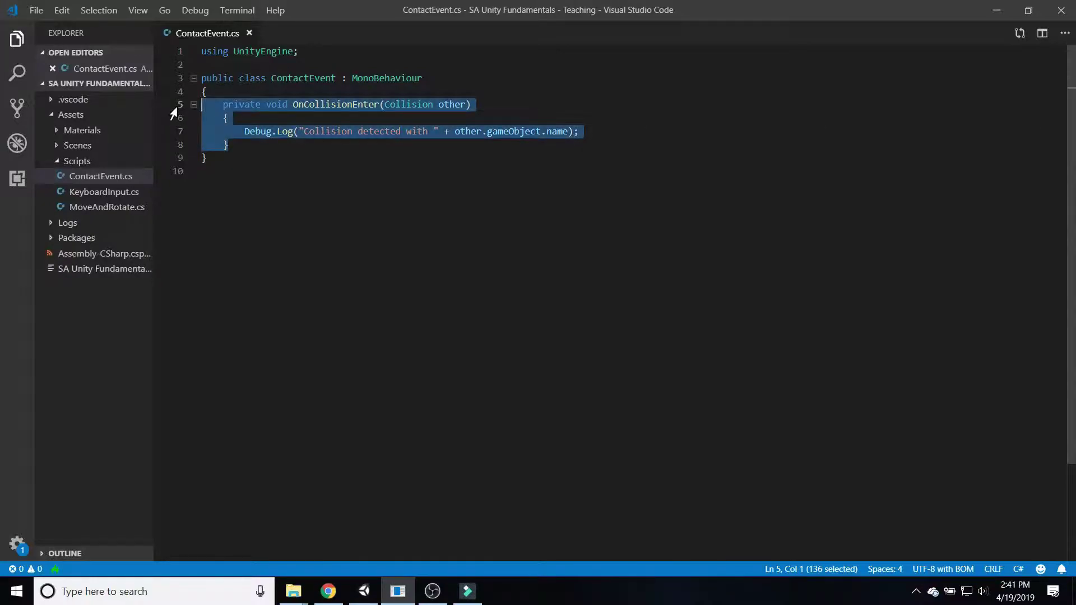
key(ctrl+c)
click(231, 147)
key(Return)
key(Return)
key(ctrl+v)
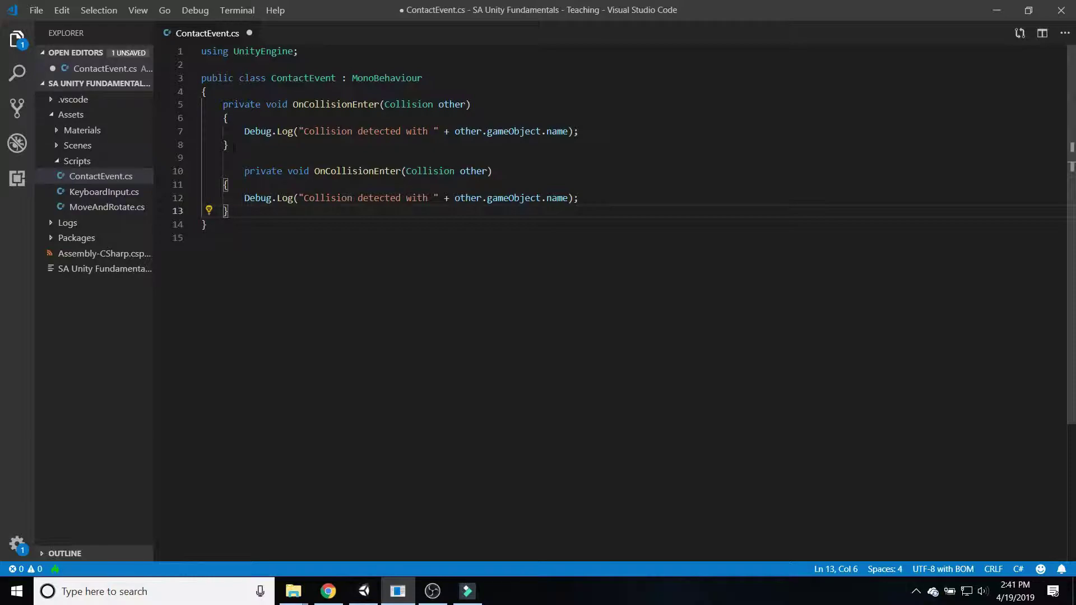
click(245, 171)
key(BackSpace)
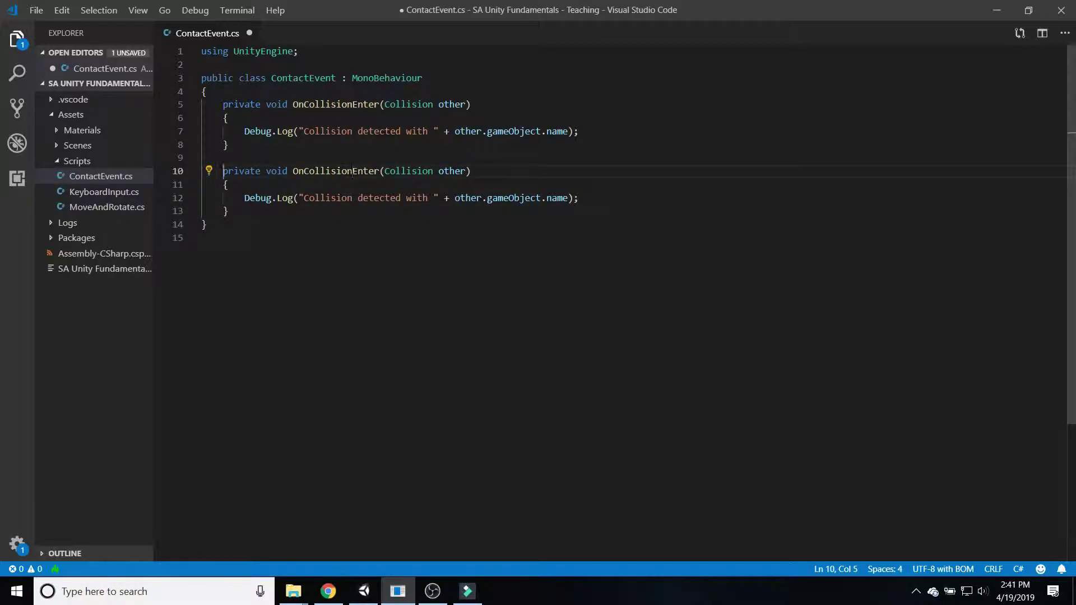
Step: Change the duplicated method's signature to OnTriggerEnter(Collider other) and save the script
drag(352, 171, 304, 171)
text(Tr)
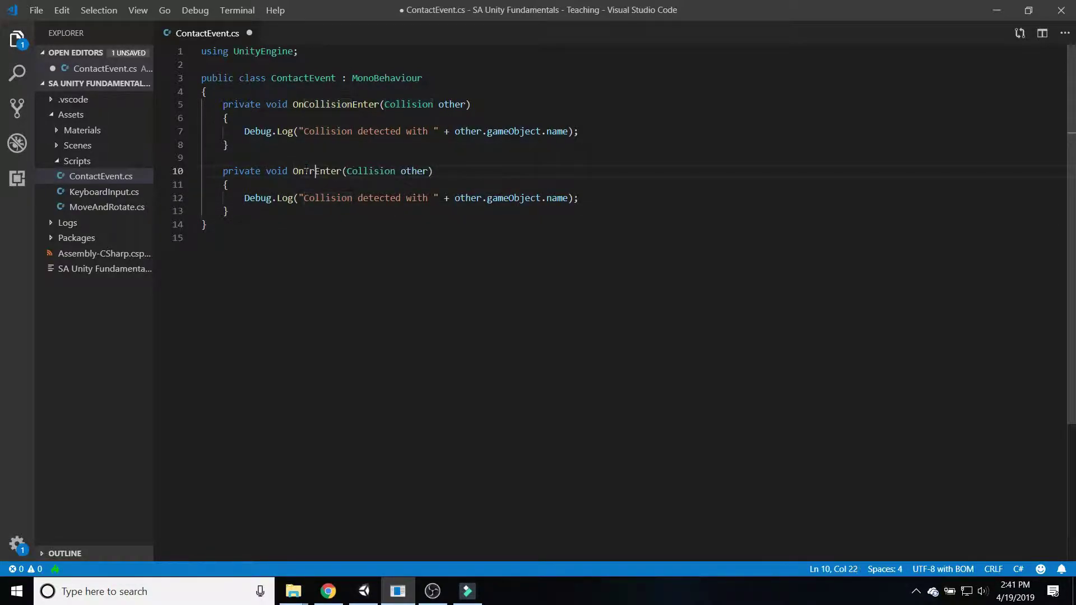
text(igger)
double_click(398, 171)
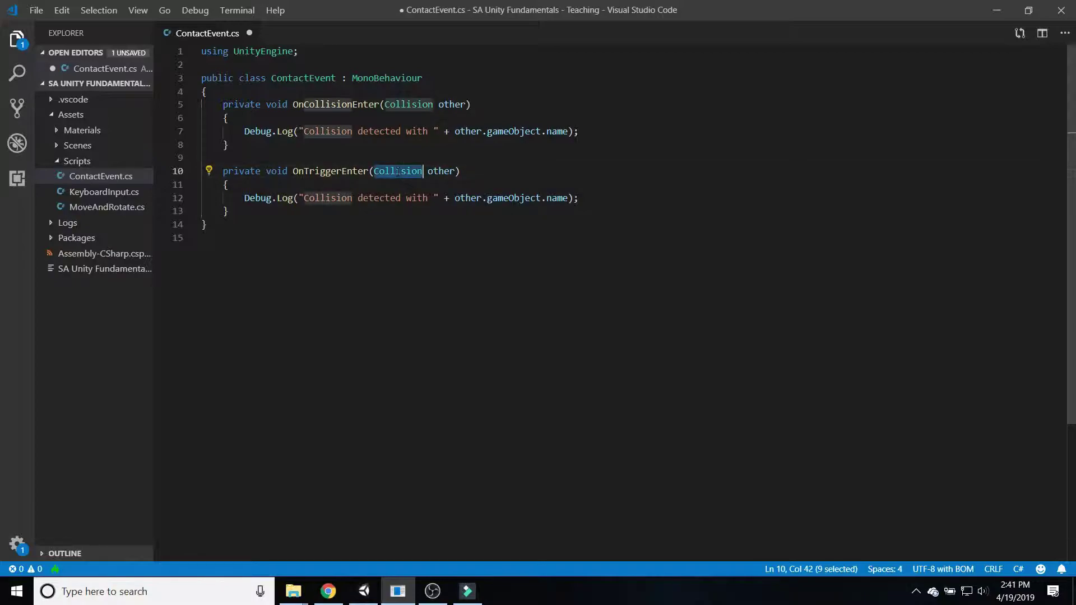
text(Collider)
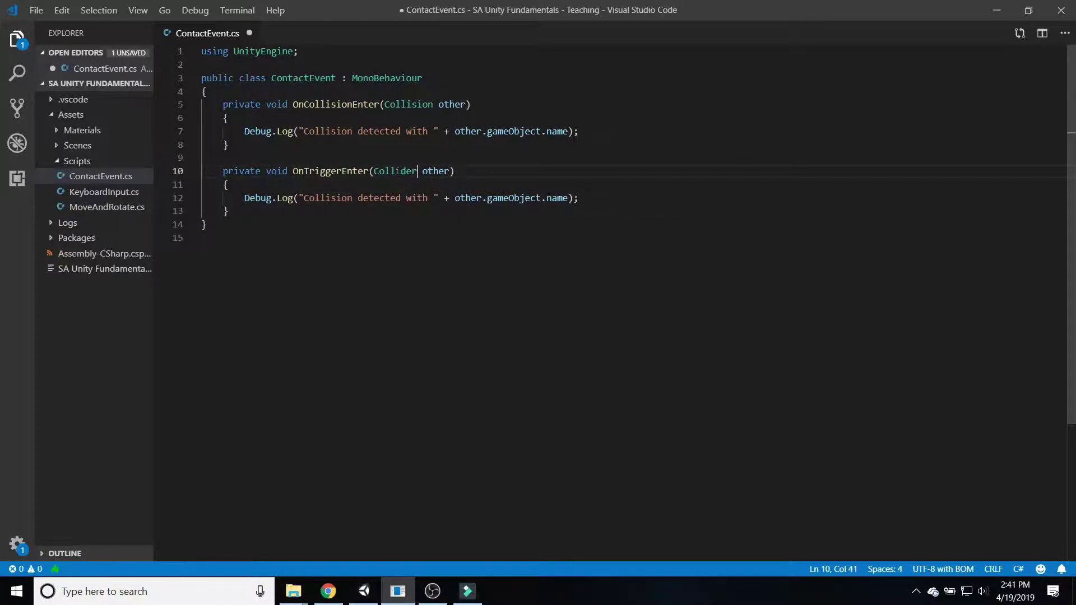
key(Down)
key(Down)
key(Down)
key(Down)
key(ctrl+s)
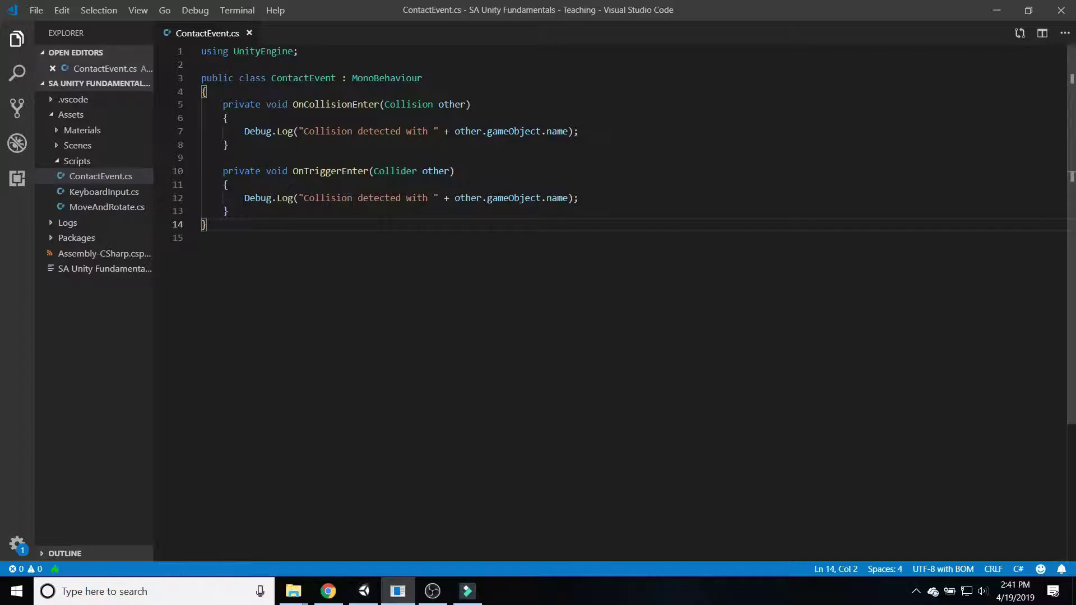
Step: Insert "(trigger)" after "Collision" in the OnTriggerEnter log message and save the script
click(352, 198)
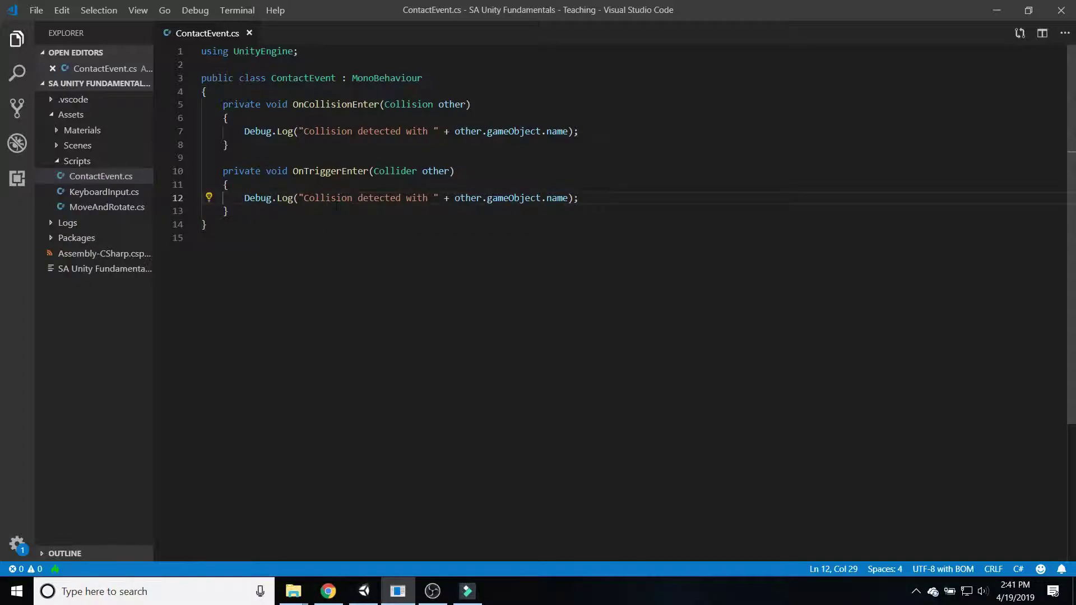
text((tr)
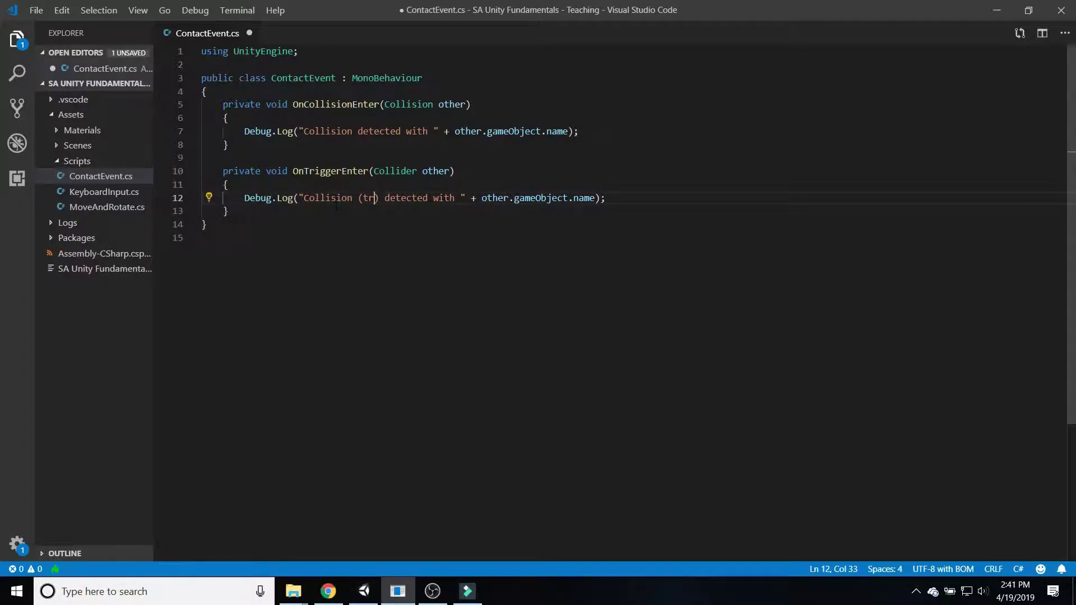
text(ii)
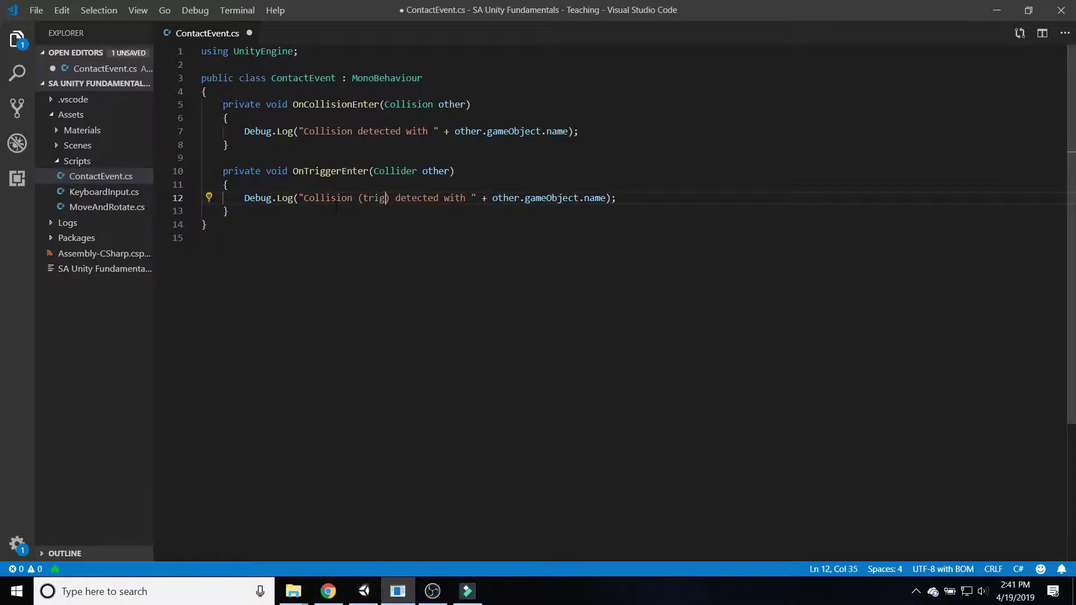
text(ger)
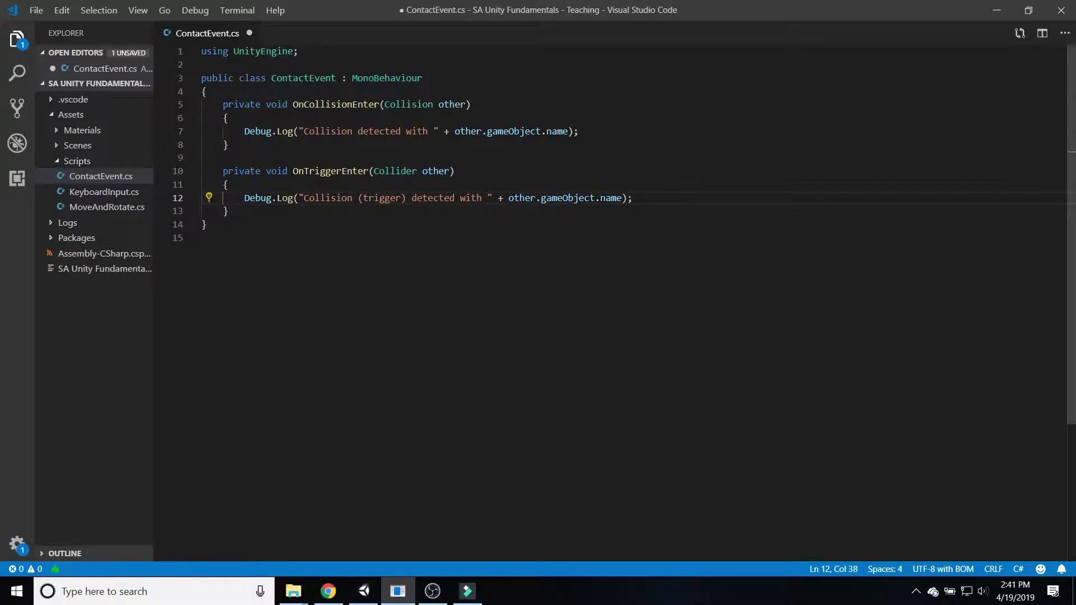
key(ctrl+s)
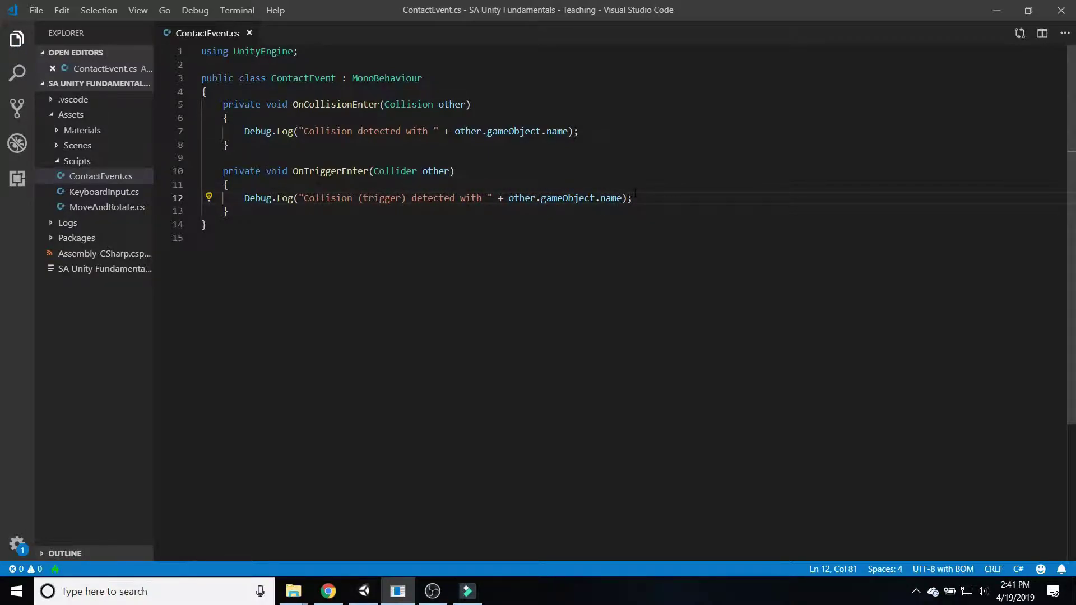
click(38, 11)
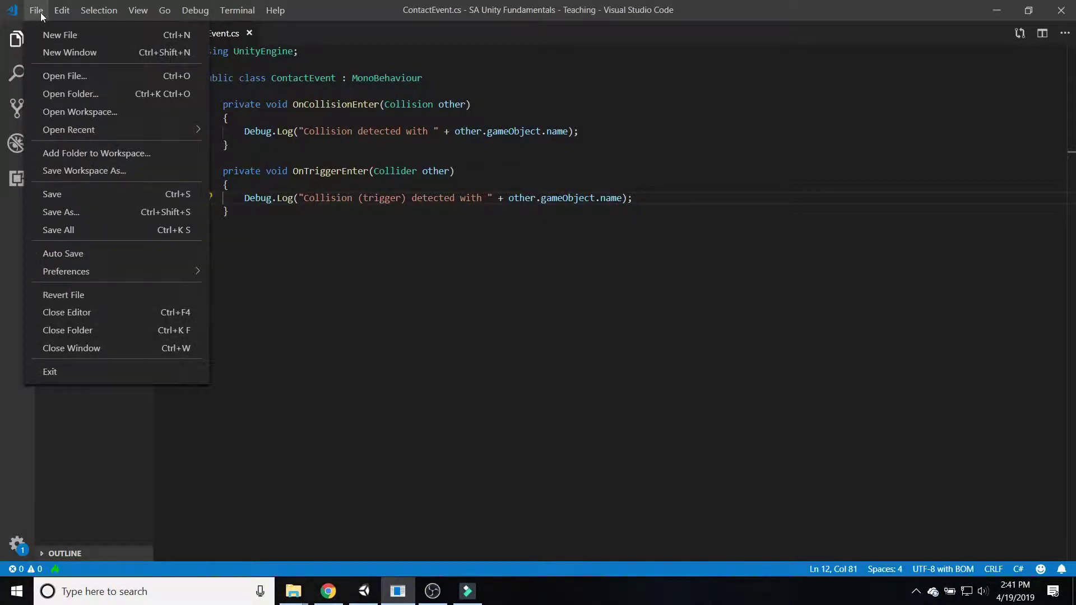
click(46, 194)
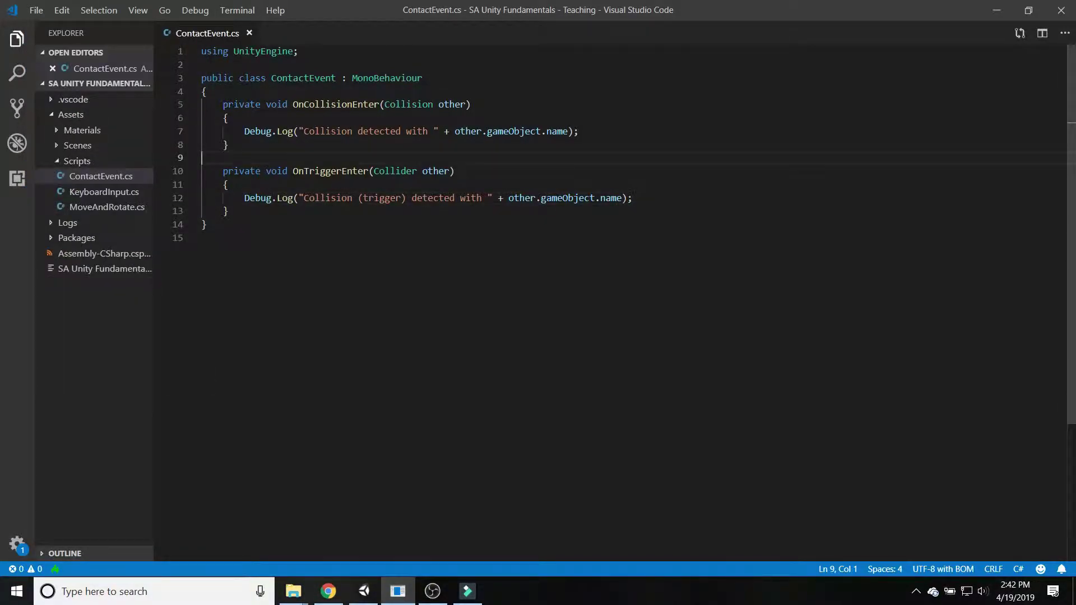
Step: Switch to Unity, run the game, move the player into and out of the red button to check trigger logging, and stop it
click(364, 591)
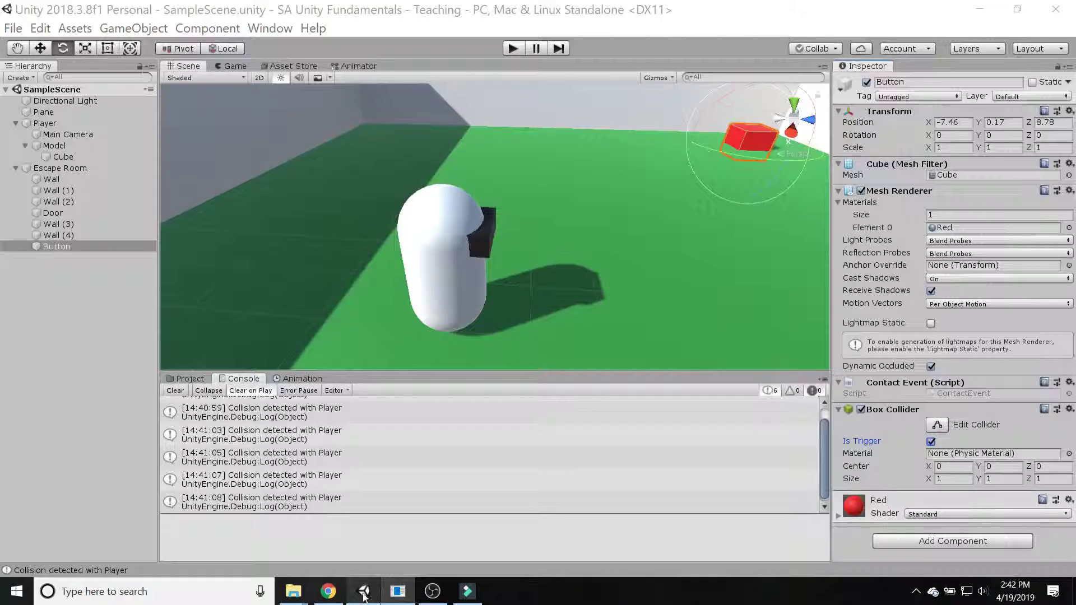
click(511, 49)
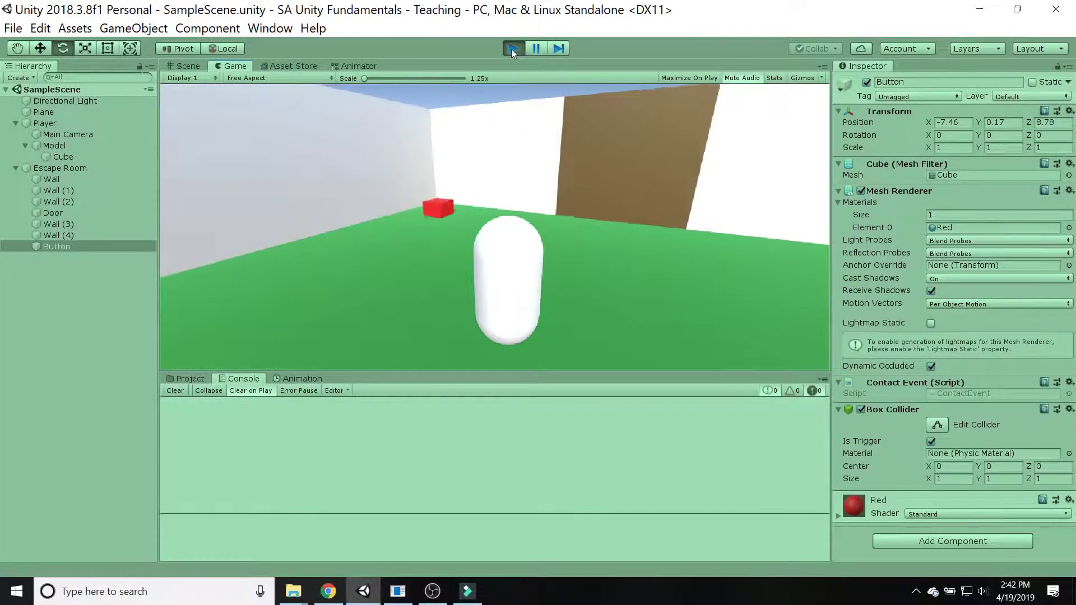
key(w)
key(a)
key(d)
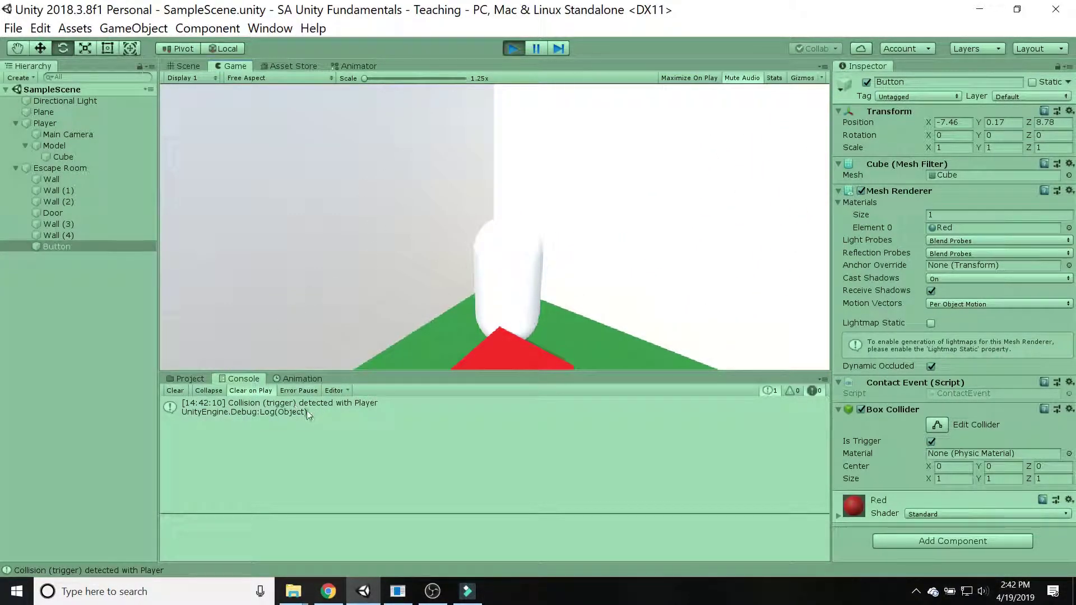
key(s)
key(s)
key(w)
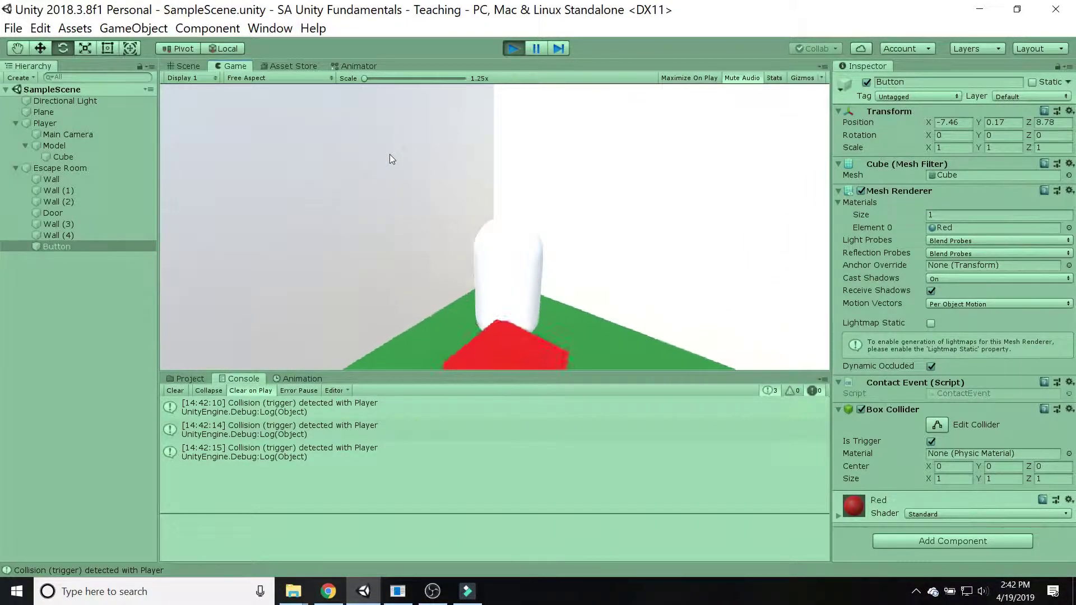
key(space)
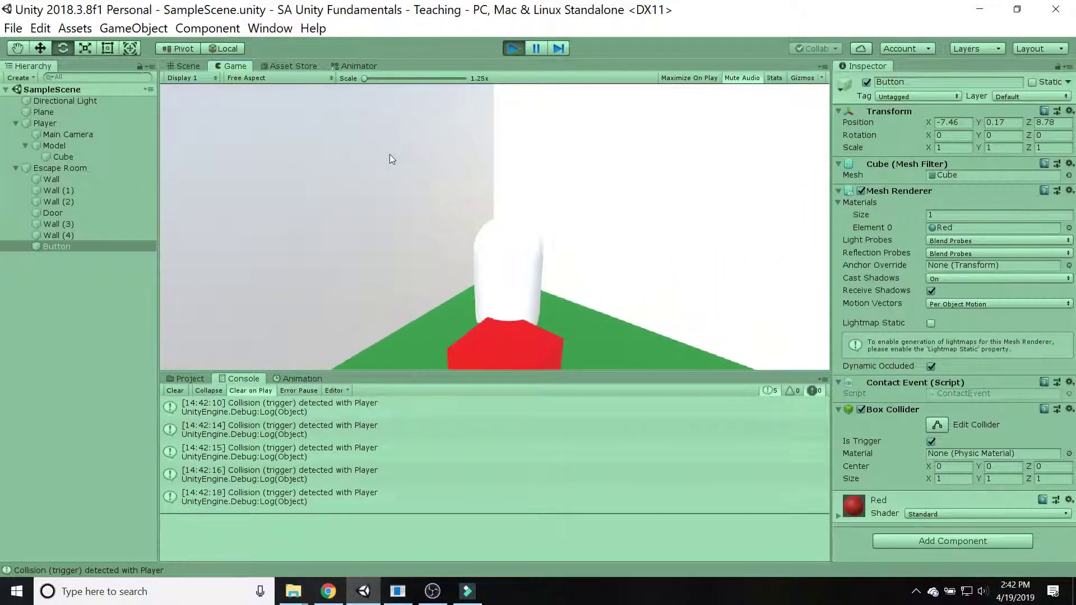
key(s)
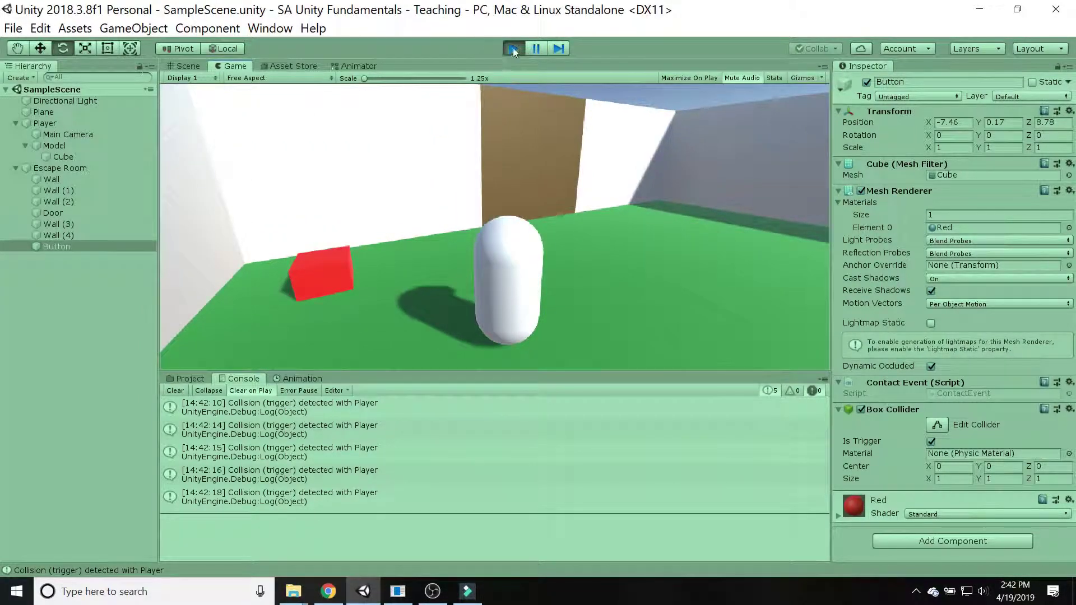
click(514, 49)
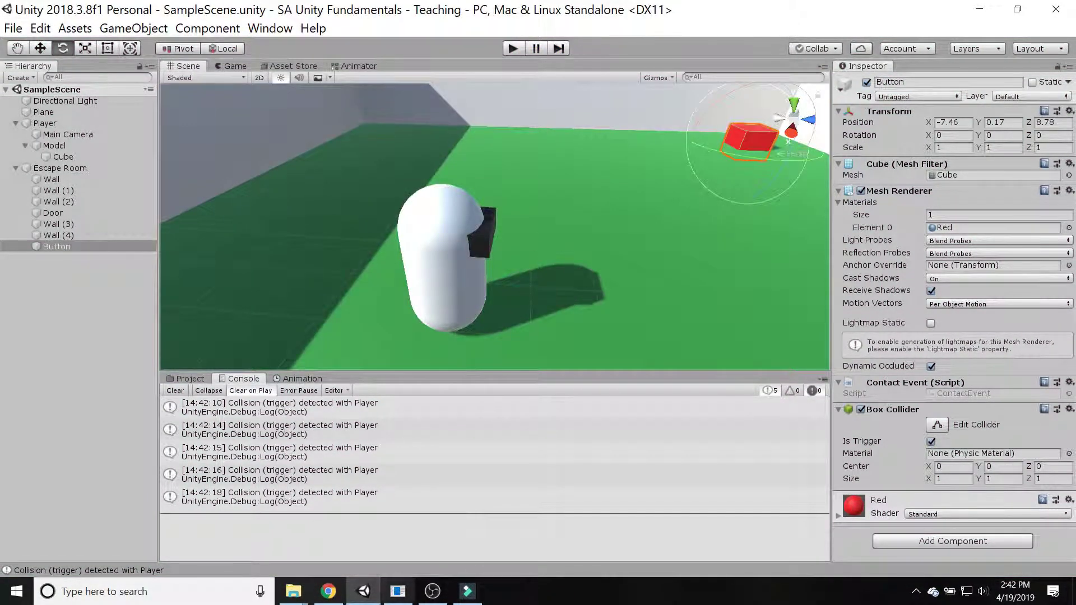
Step: In Visual Studio Code, copy the OnTriggerEnter method and paste it twice below the original
click(398, 592)
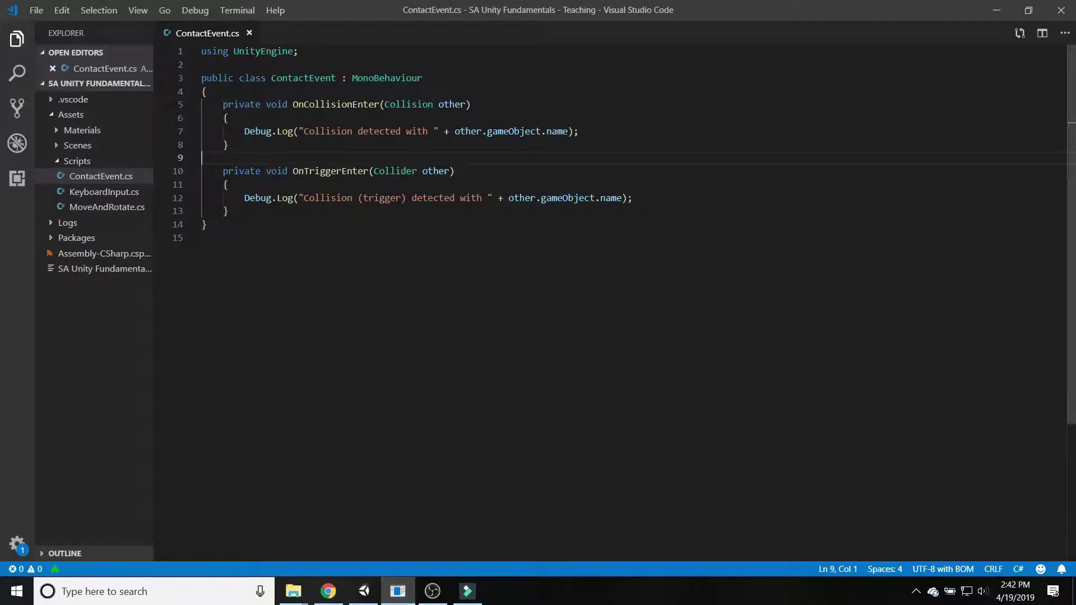
click(239, 212)
key(Return)
key(Return)
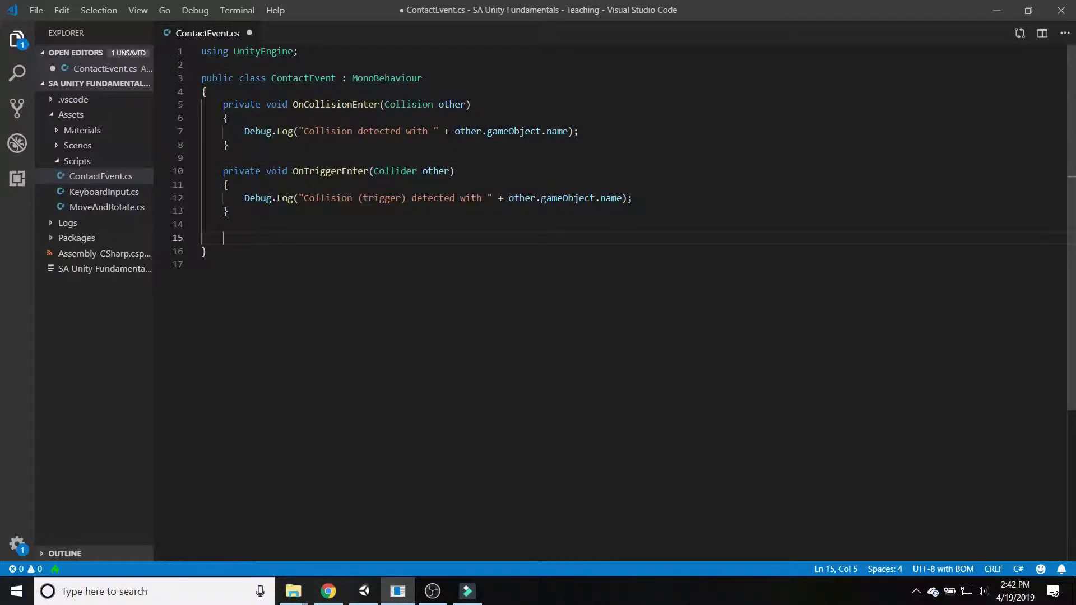
drag(229, 212, 186, 175)
key(ctrl+c)
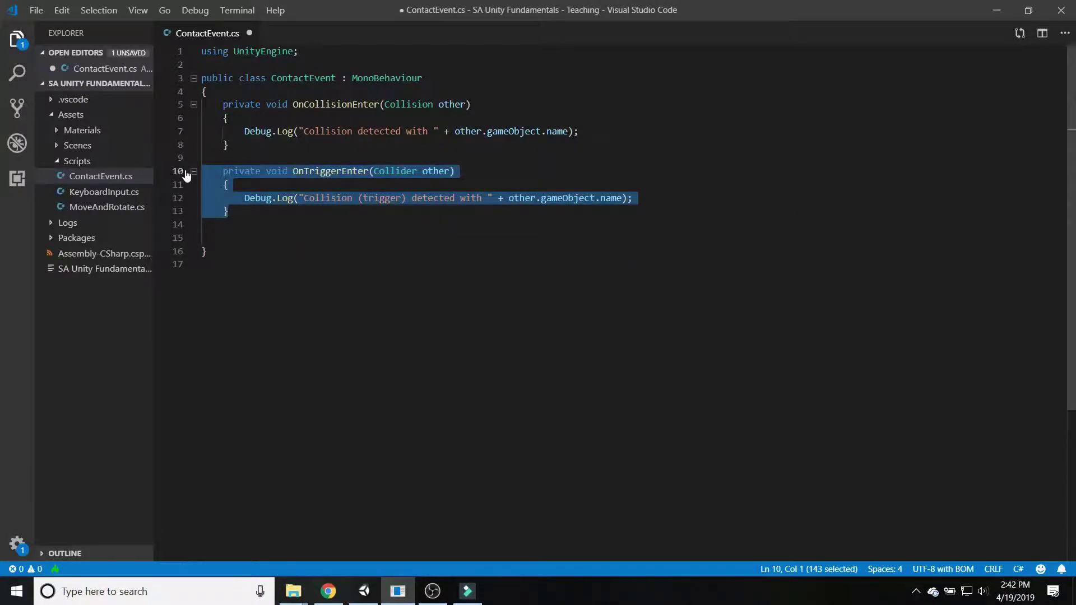
click(212, 237)
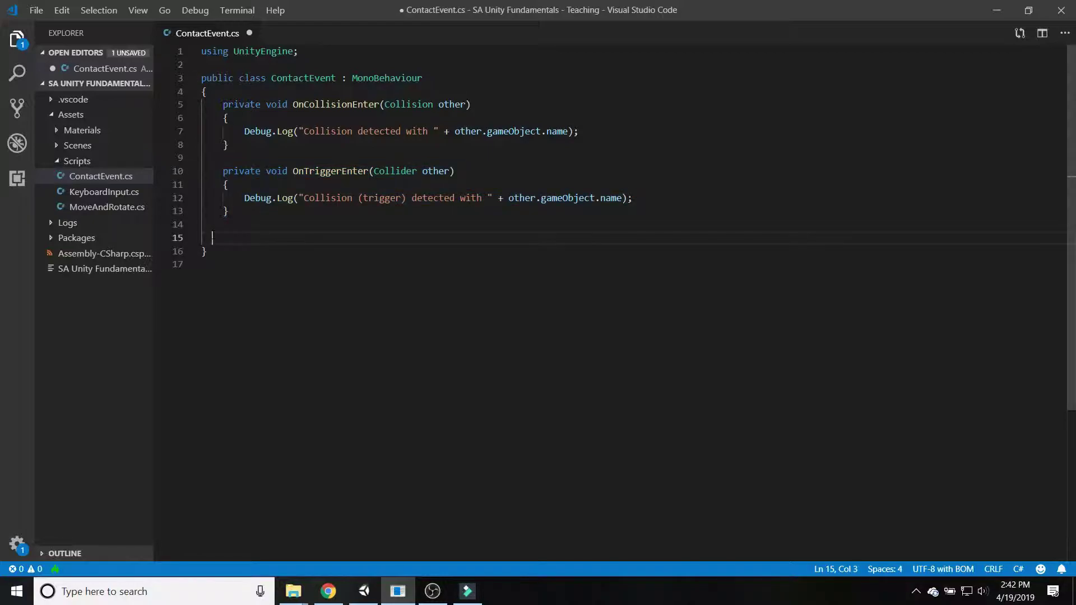
key(ctrl+v)
key(ctrl+v)
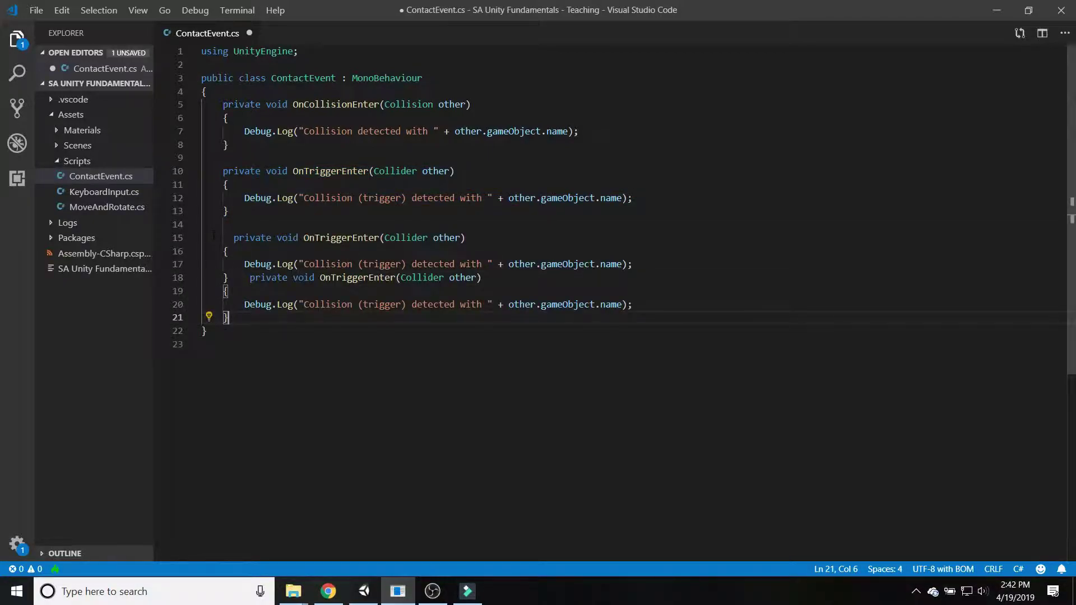
Step: Separate the two pasted OnTriggerEnter copies with a blank line and align their indentation with the other methods
click(250, 278)
key(Return)
key(Return)
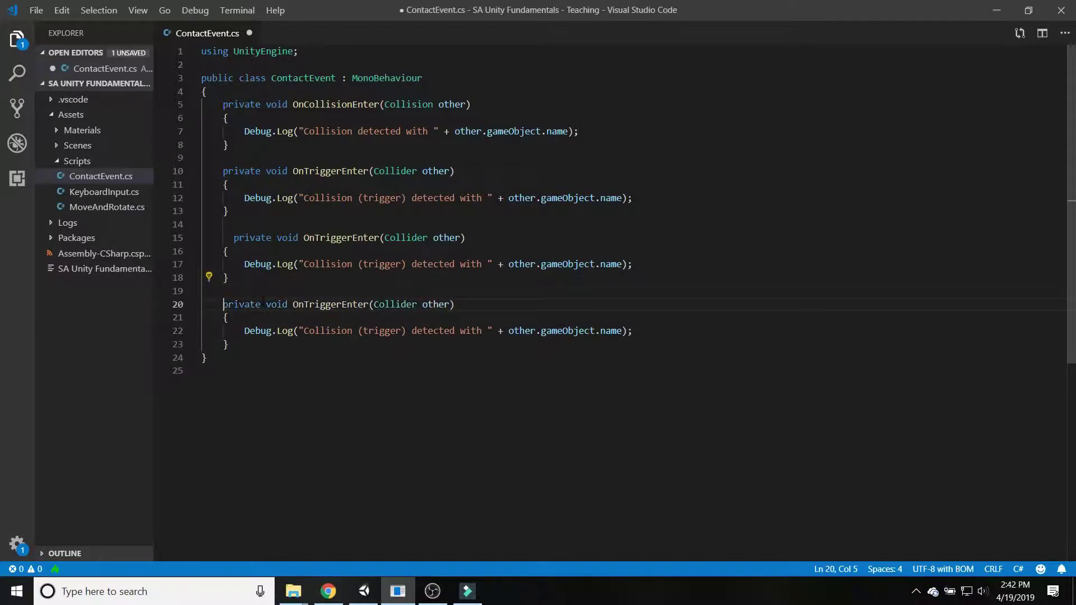
click(234, 237)
key(BackSpace)
Step: Rename the first pasted method to OnTriggerExit and change its log wording to "exited from"
click(368, 238)
key(BackSpace)
key(BackSpace)
key(BackSpace)
key(BackSpace)
key(BackSpace)
text(Exit)
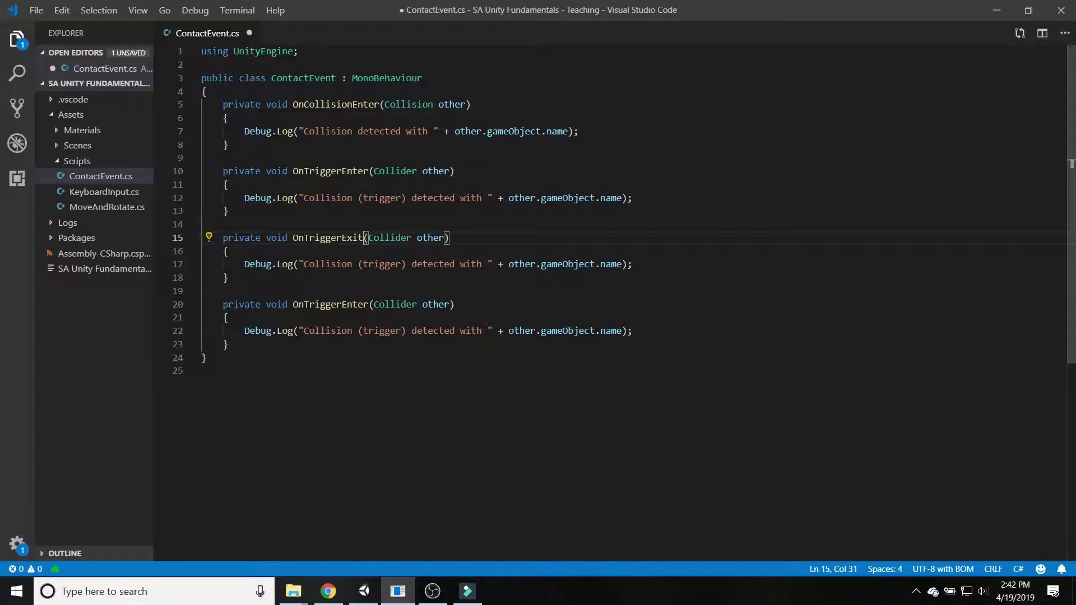
drag(412, 264, 482, 264)
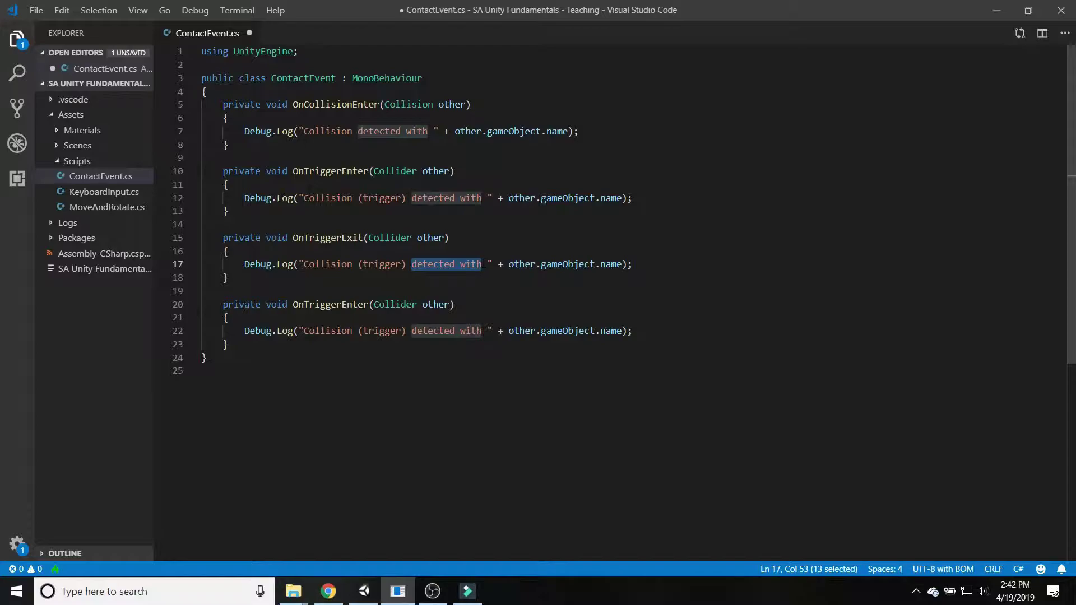
text(exited from)
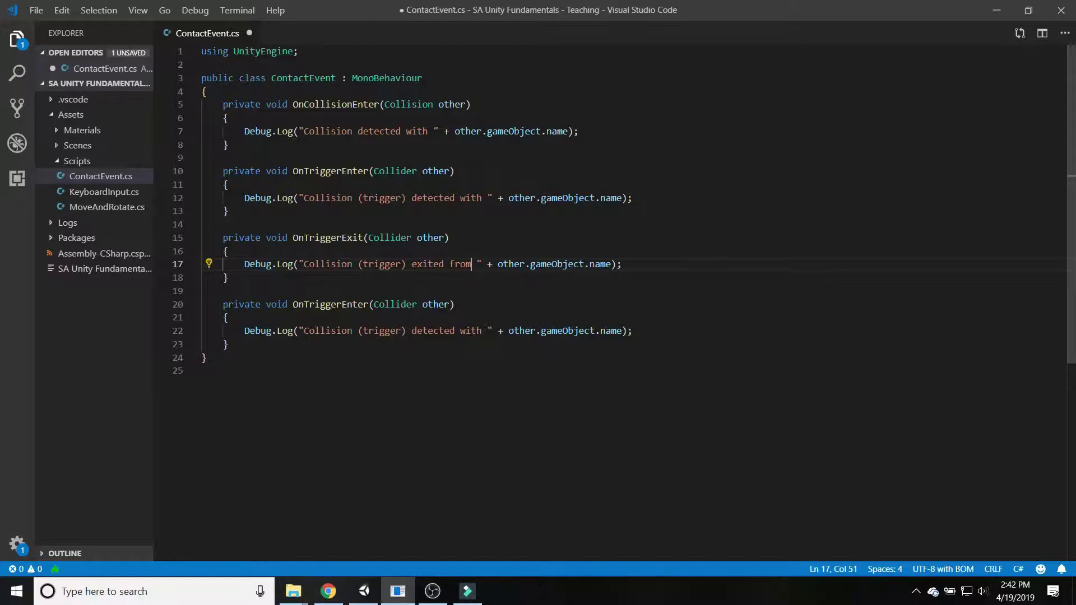
Step: Rename the last method to OnTriggerStay, change its log label to "(trigger stay)", and save the script
drag(338, 304, 370, 304)
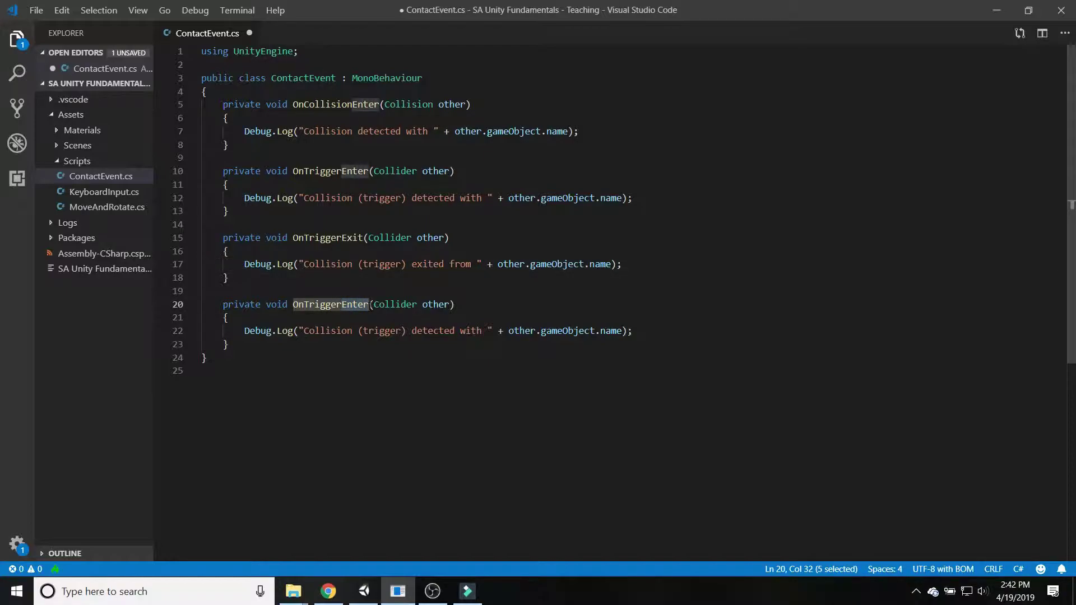
text(Stay)
click(354, 330)
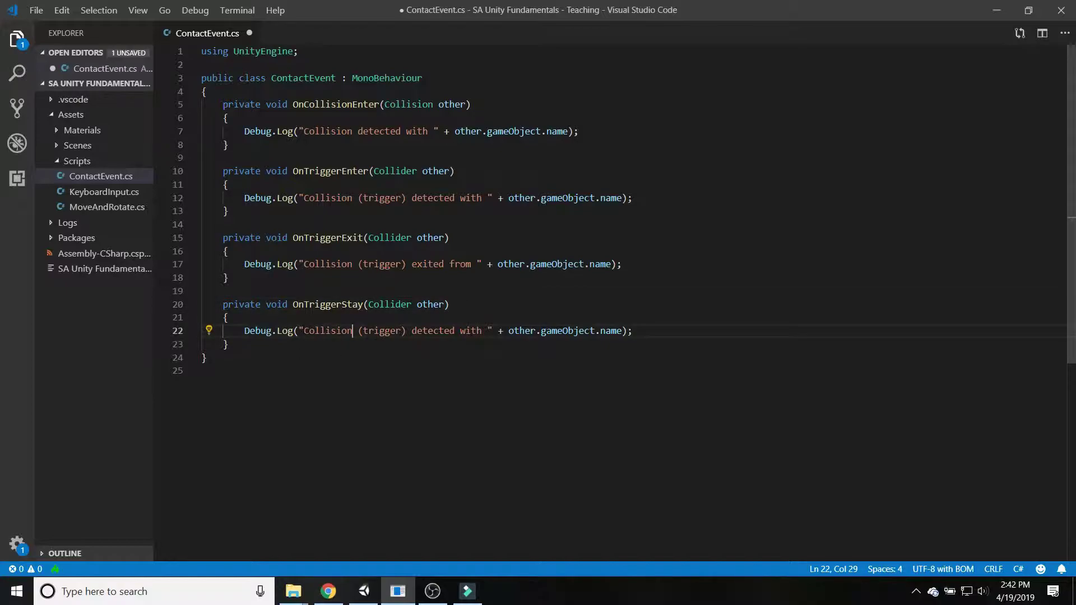
click(423, 331)
text(stay)
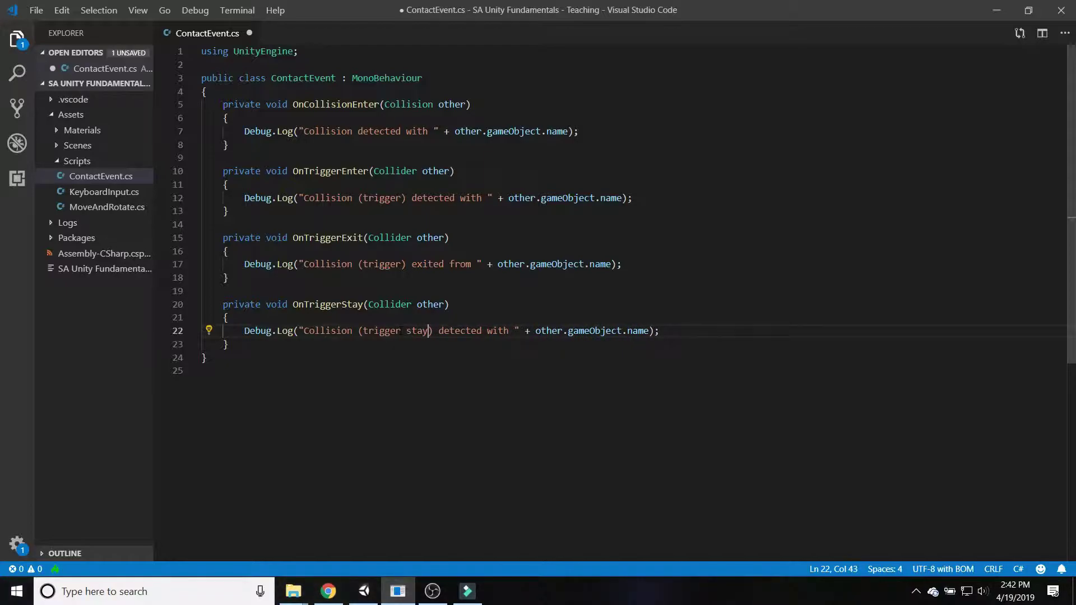
click(401, 331)
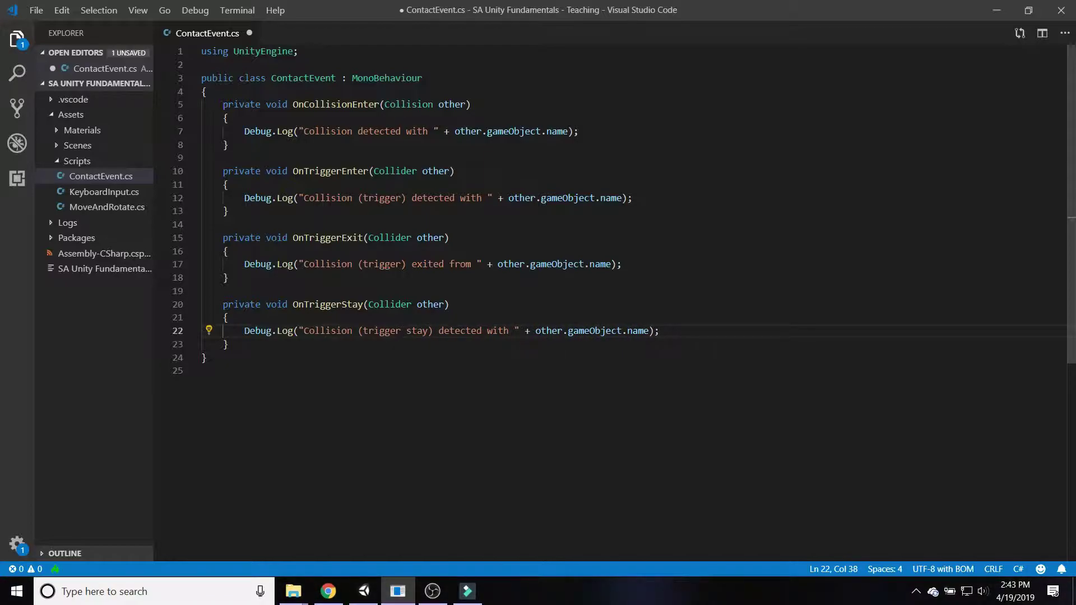
click(679, 314)
key(ctrl+s)
click(448, 225)
click(42, 11)
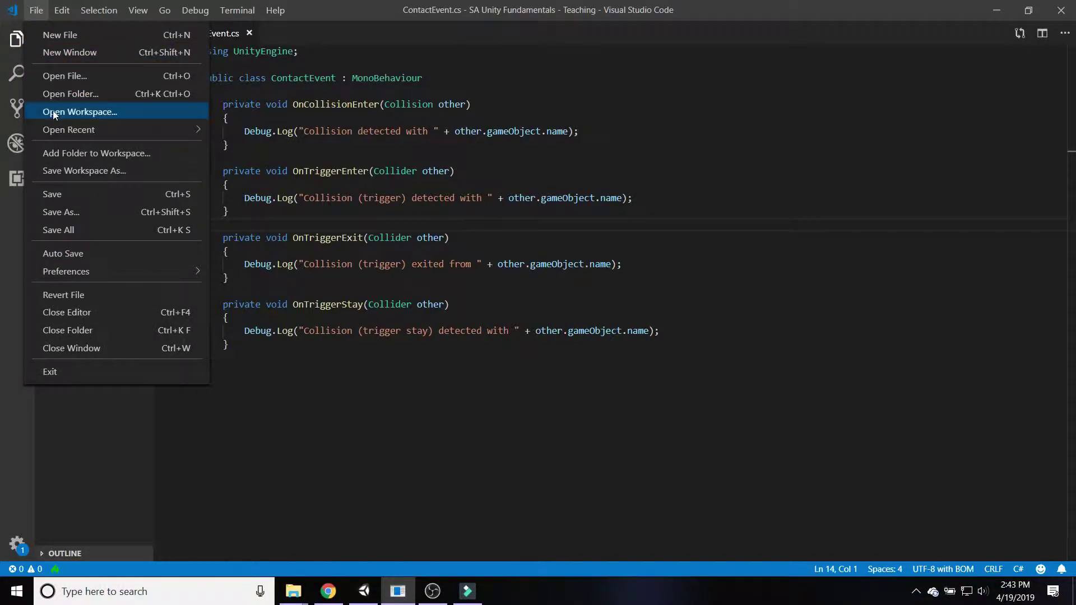
click(58, 197)
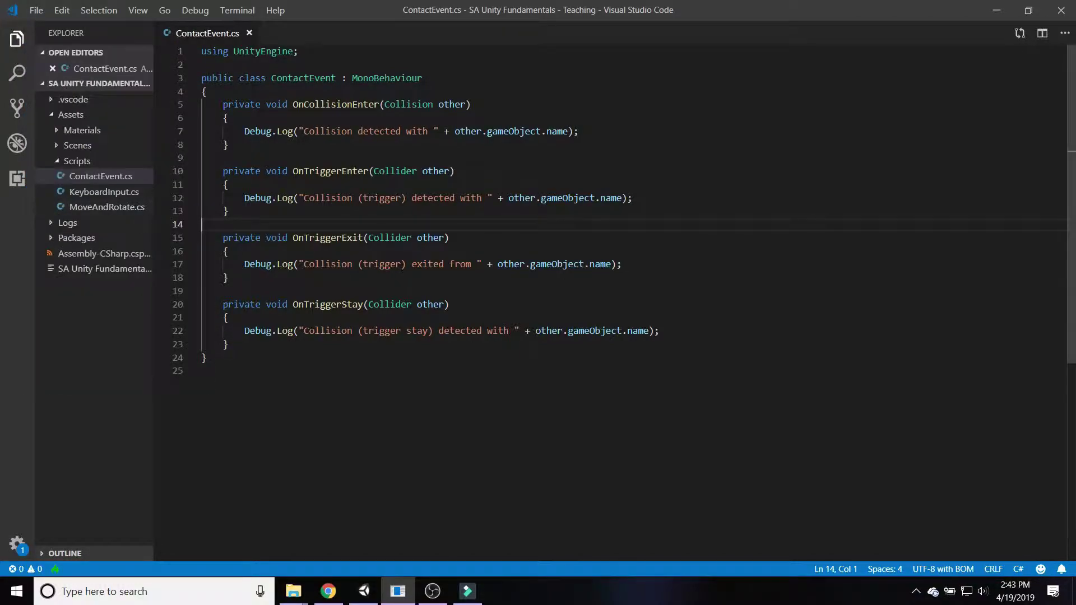
Step: Switch to Unity, enable Collapse for the Console messages, and clear the existing logs
click(363, 591)
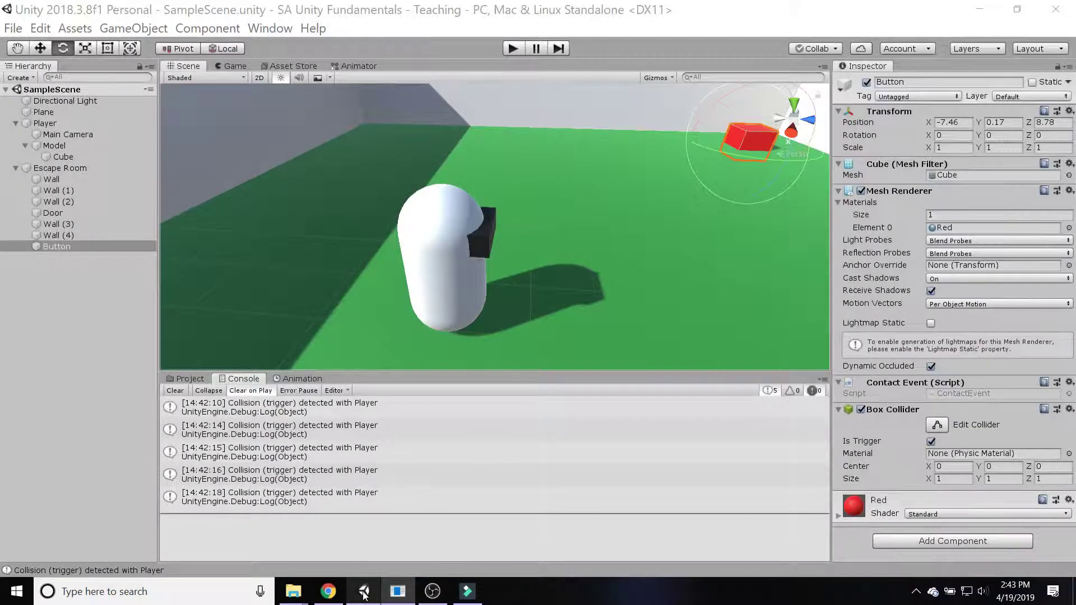
click(208, 391)
click(175, 391)
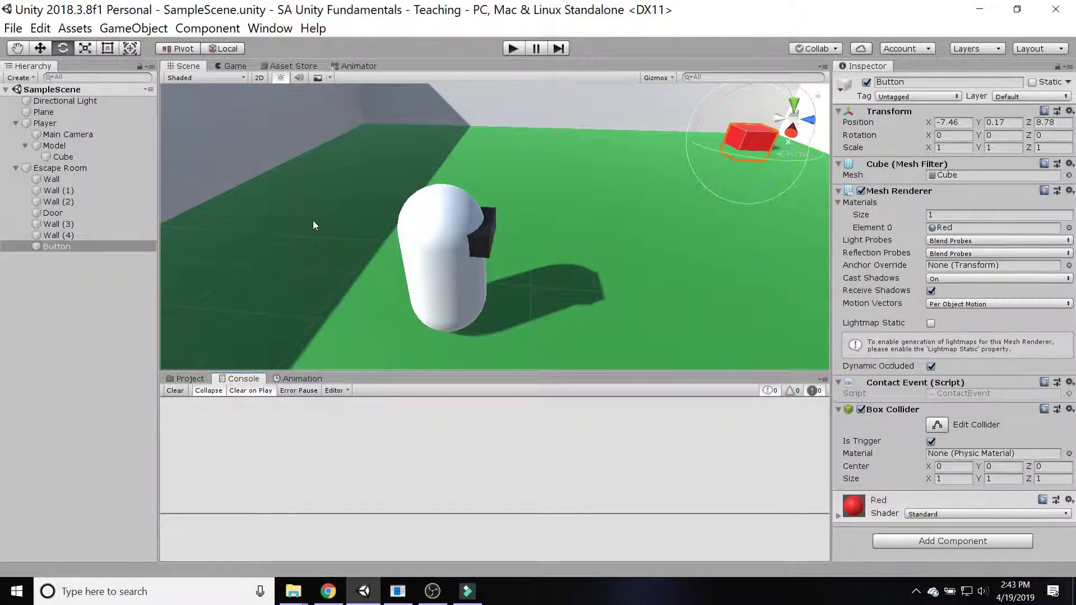
Step: Play-test the scene by moving the player onto the red button and back off it, and stop the game
click(312, 220)
click(513, 49)
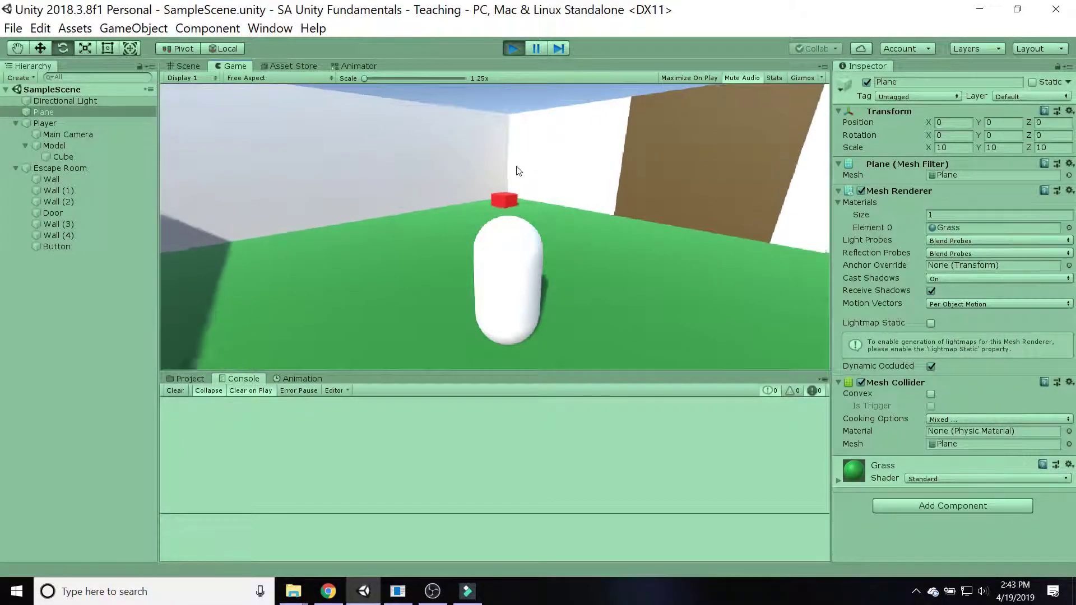
key(w)
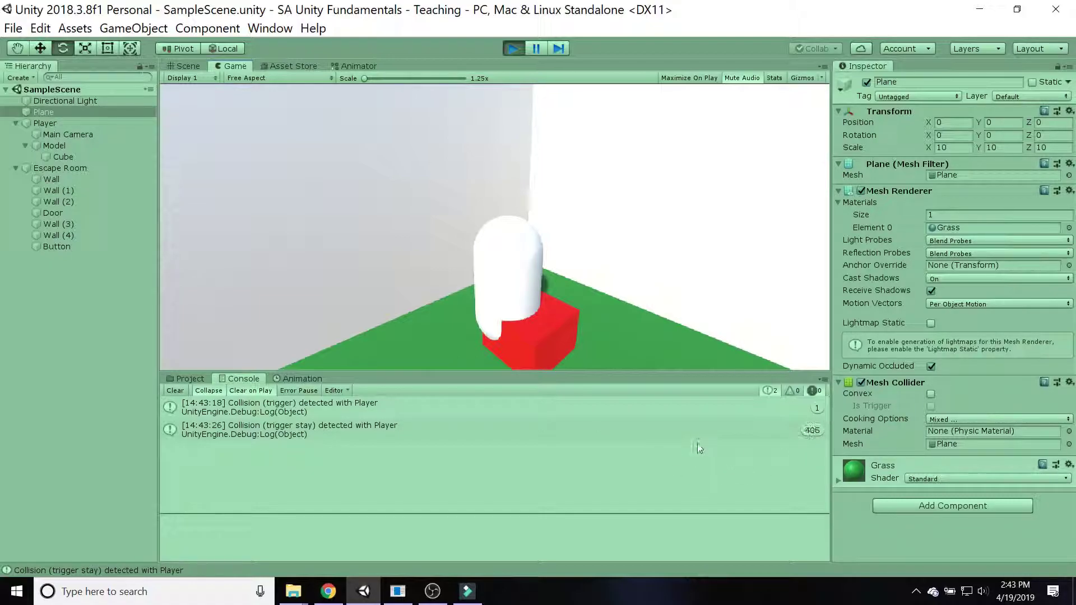
key(s)
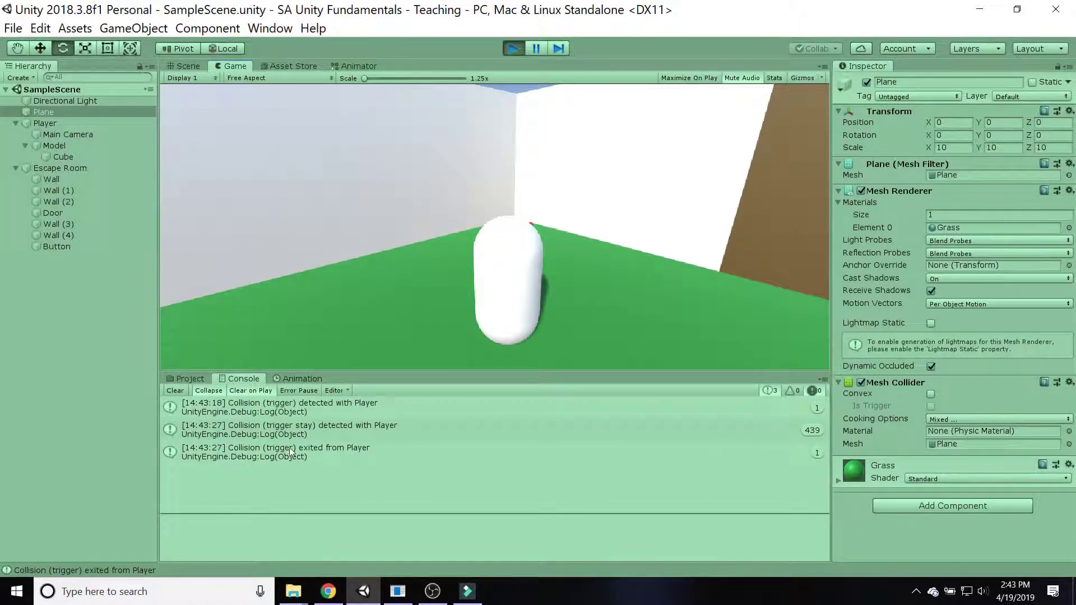
click(512, 51)
Step: Switch to Visual Studio Code and delete the OnCollisionEnter method from ContactEvent.cs along with its leftover blank lines
click(398, 591)
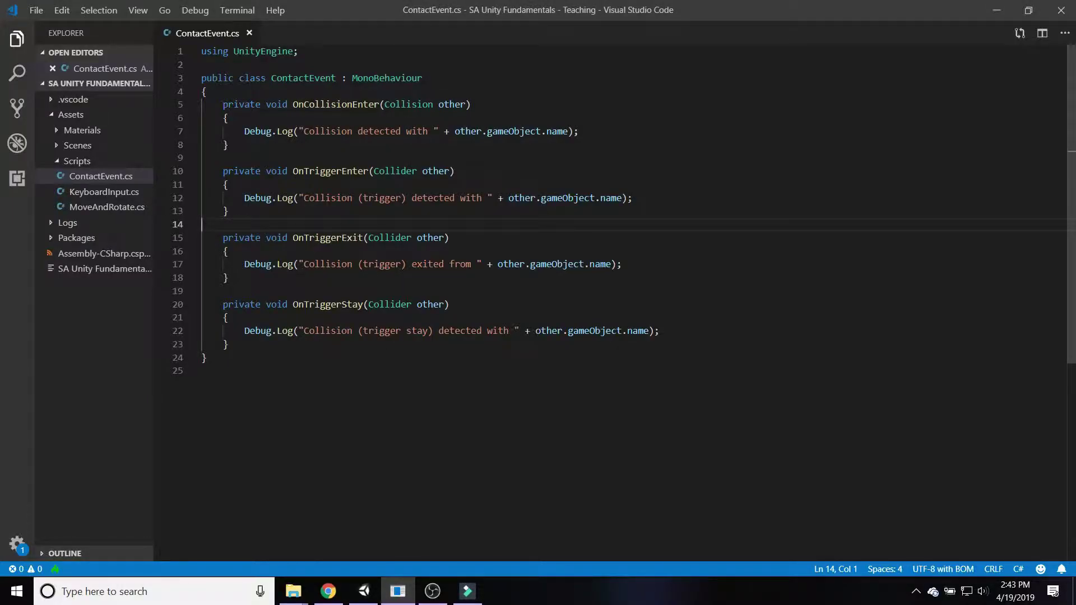
drag(246, 147, 176, 108)
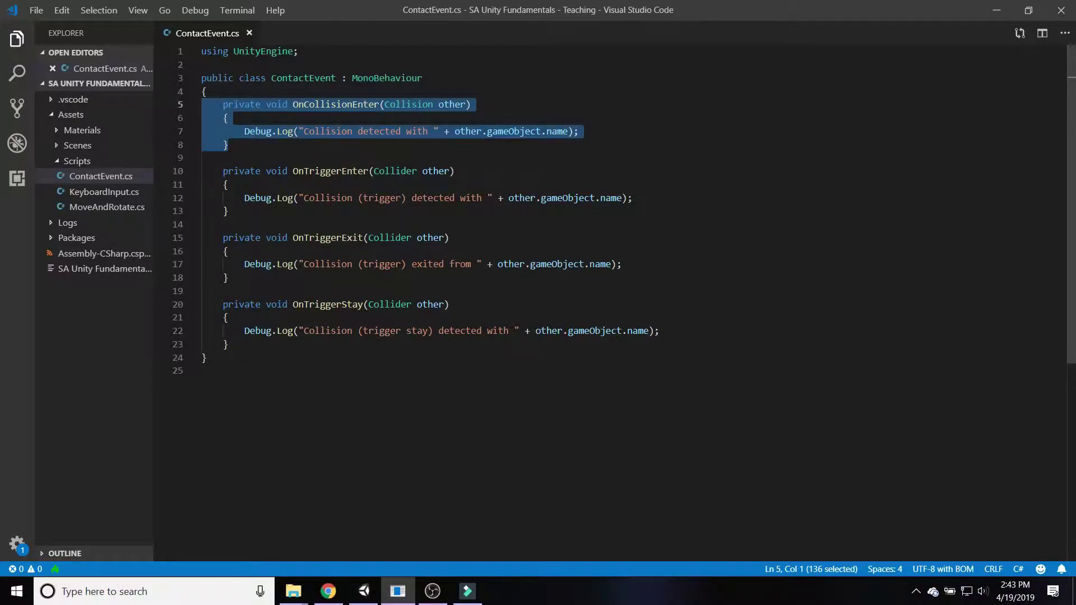
triple_click(413, 105)
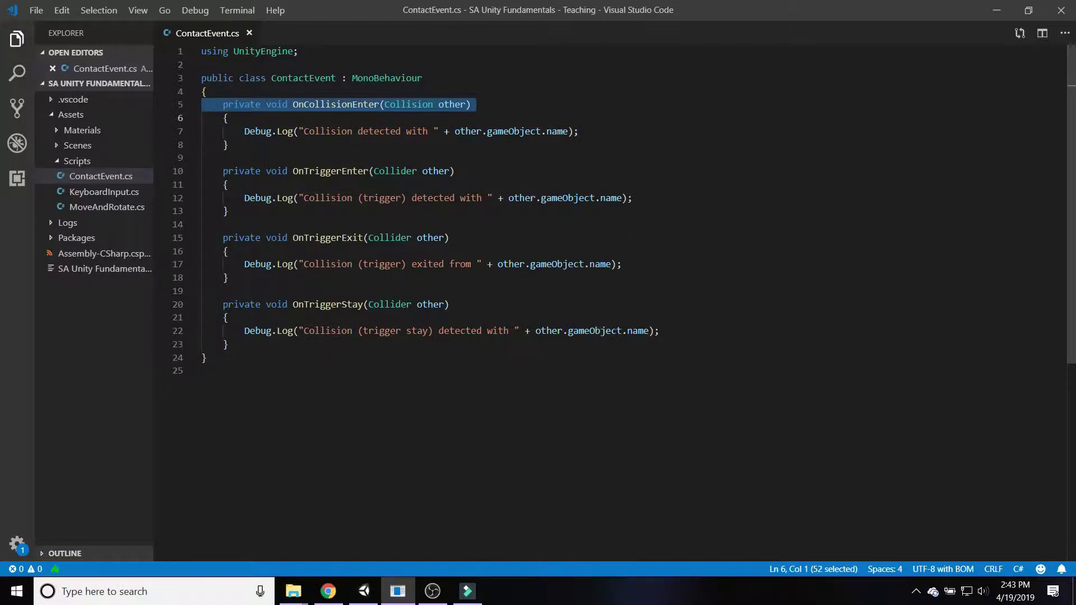
click(258, 145)
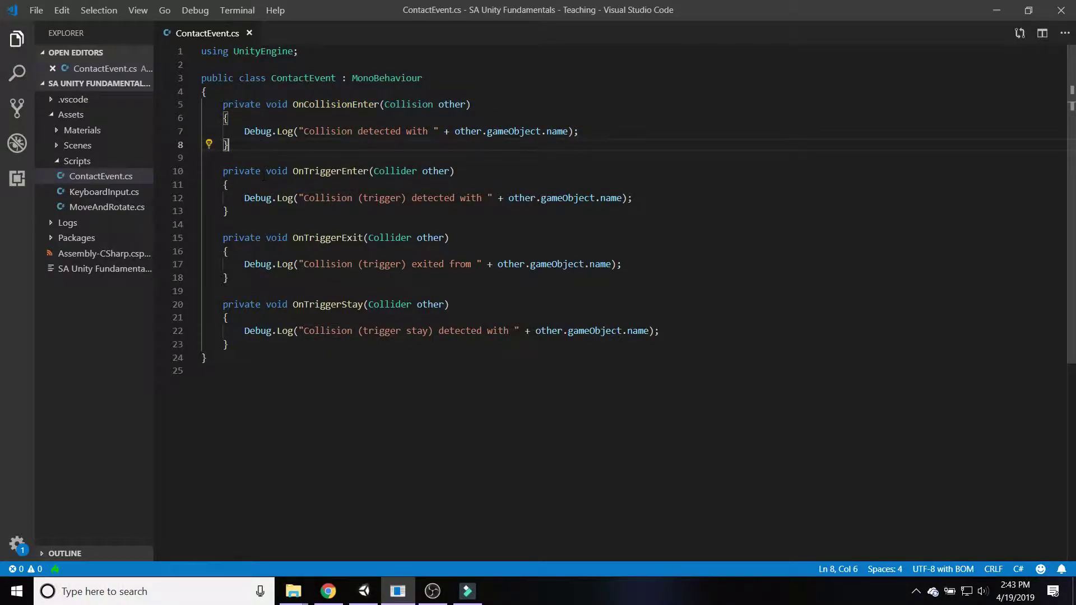
drag(246, 146, 188, 106)
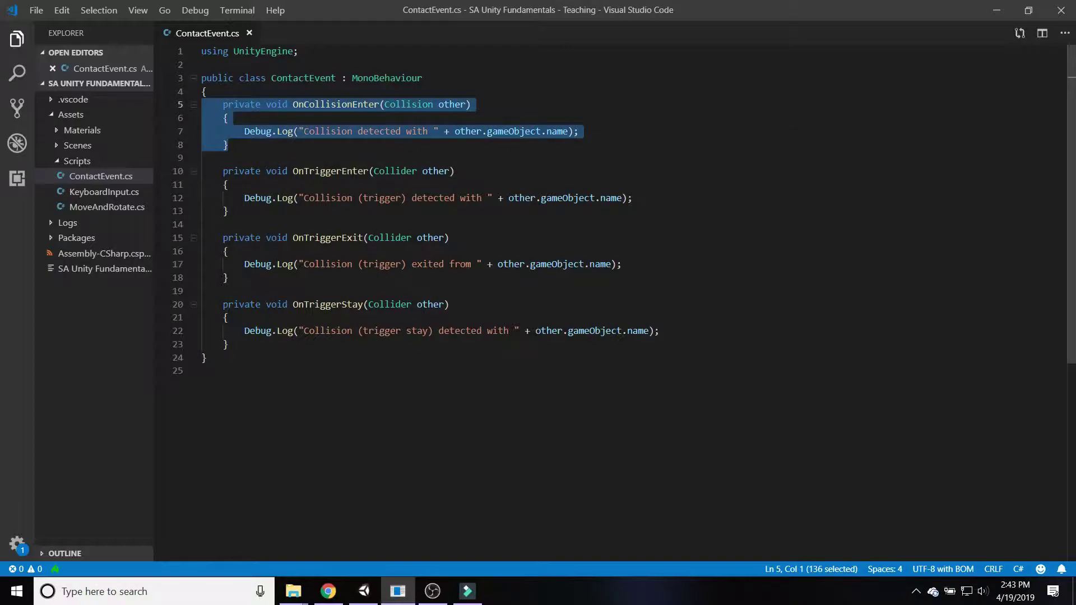
key(BackSpace)
key(BackSpace)
key(BackSpace)
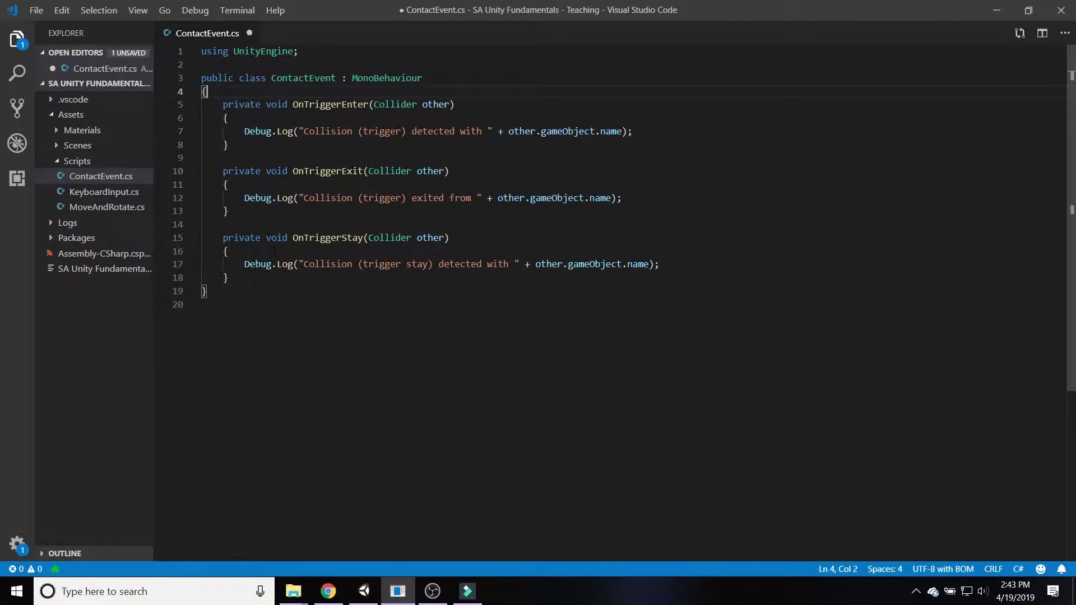
Step: Delete the OnTriggerStay method and the empty lines left behind it, and save the script
drag(231, 278, 162, 232)
key(BackSpace)
key(BackSpace)
key(Home)
key(BackSpace)
key(ctrl+s)
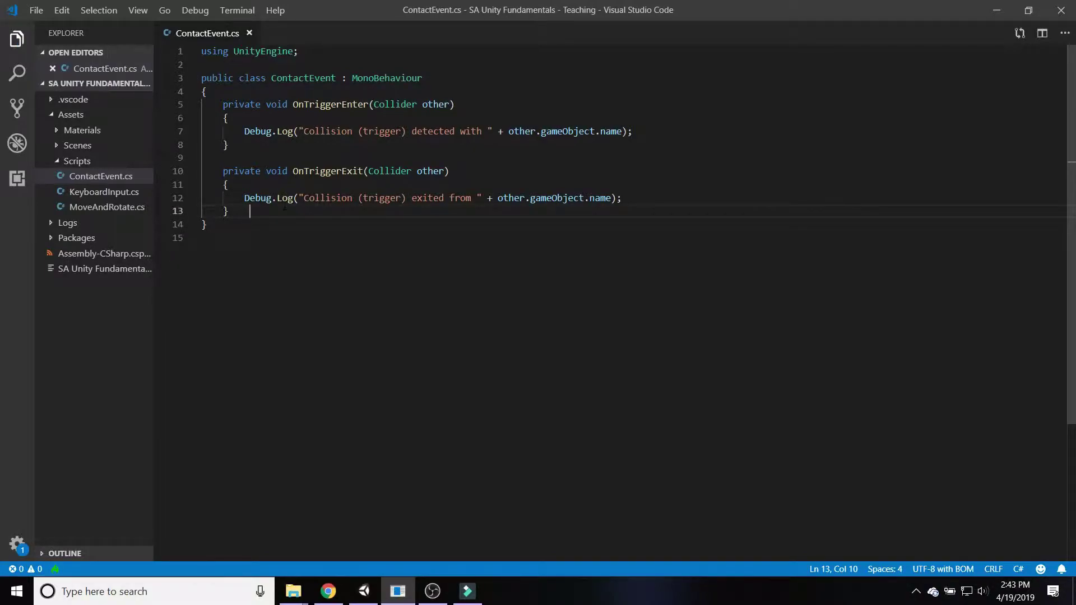
Step: Comment out the Debug.Log lines in OnTriggerEnter and OnTriggerExit, and save the script
click(244, 131)
key(ctrl+slash)
click(244, 198)
key(ctrl+slash)
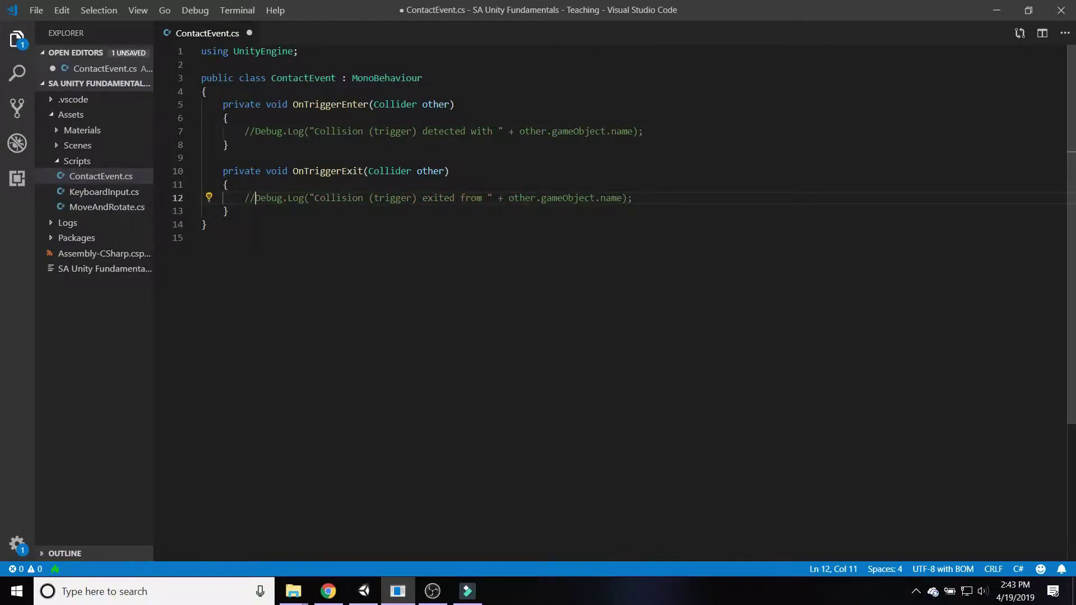
key(ctrl+s)
key(Up)
key(Up)
key(Up)
key(Up)
click(36, 10)
click(65, 194)
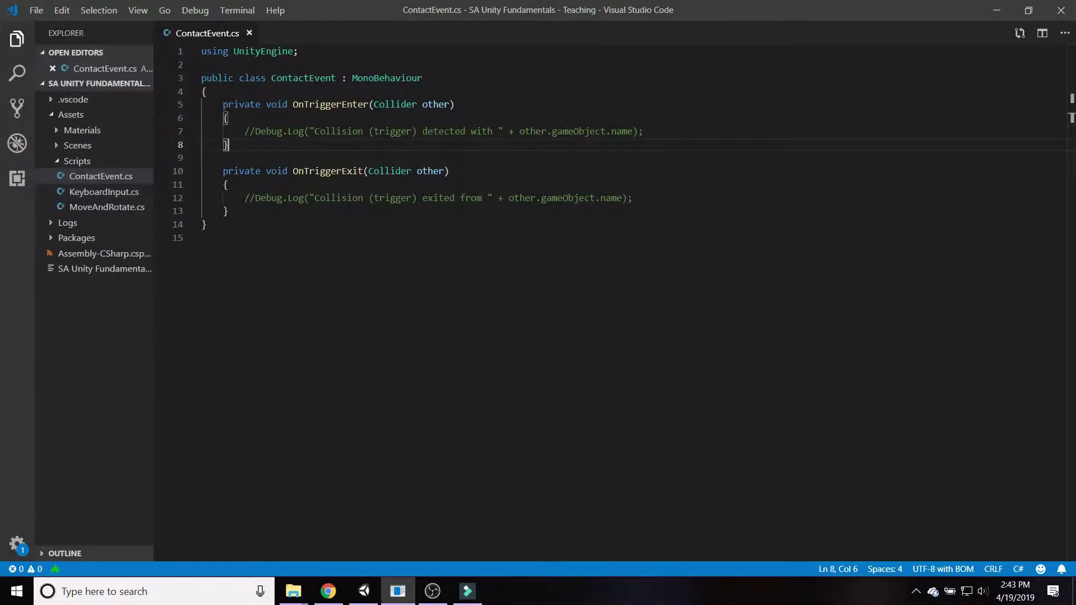
click(326, 171)
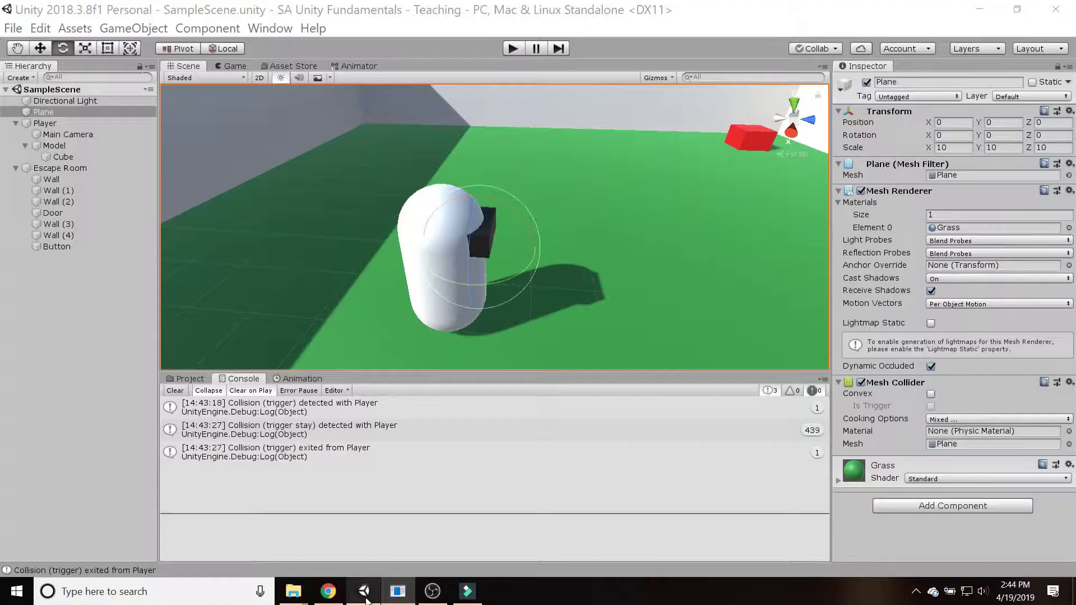
Step: Switch to Unity and examine the player, red button and brown door inside the escape room
click(363, 591)
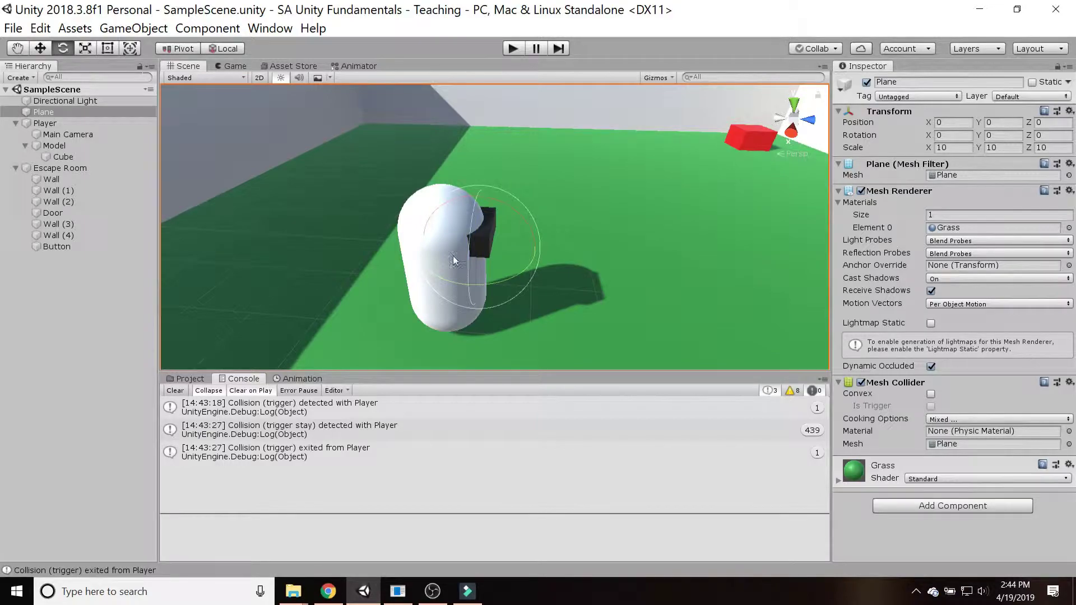
right_drag(401, 216, 502, 214)
middle_drag(459, 216, 614, 220)
right_drag(614, 220, 529, 218)
scroll(475, 190, up, 4)
middle_drag(475, 189, 457, 252)
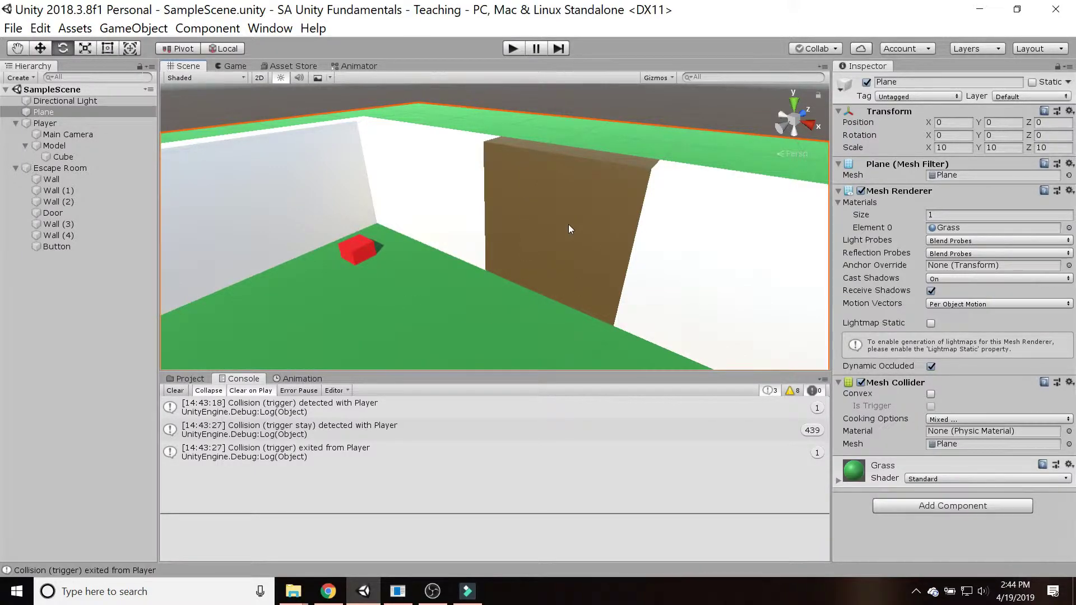
right_drag(446, 251, 492, 209)
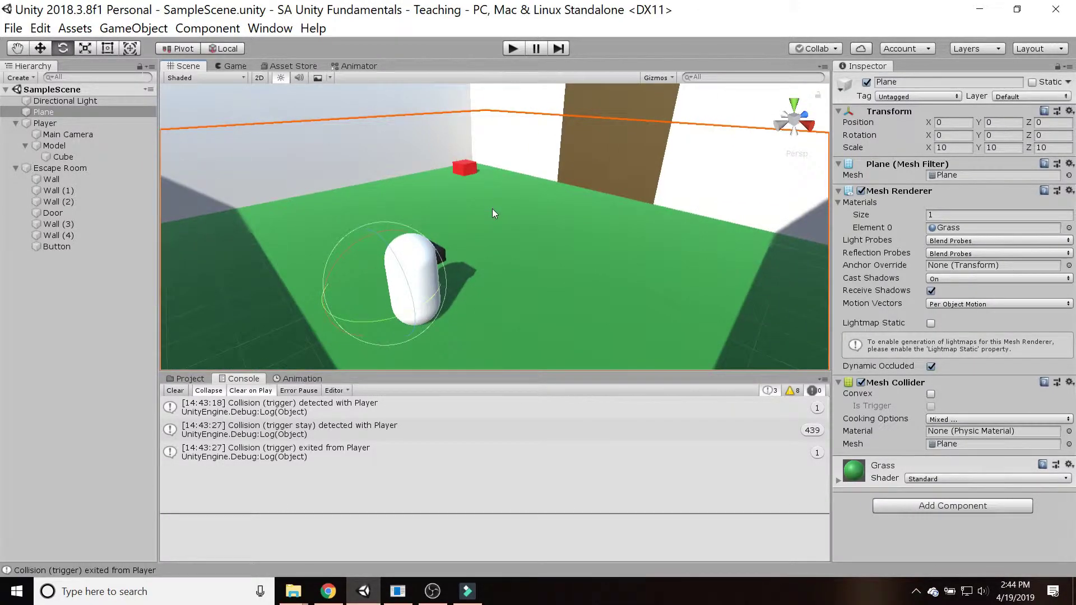